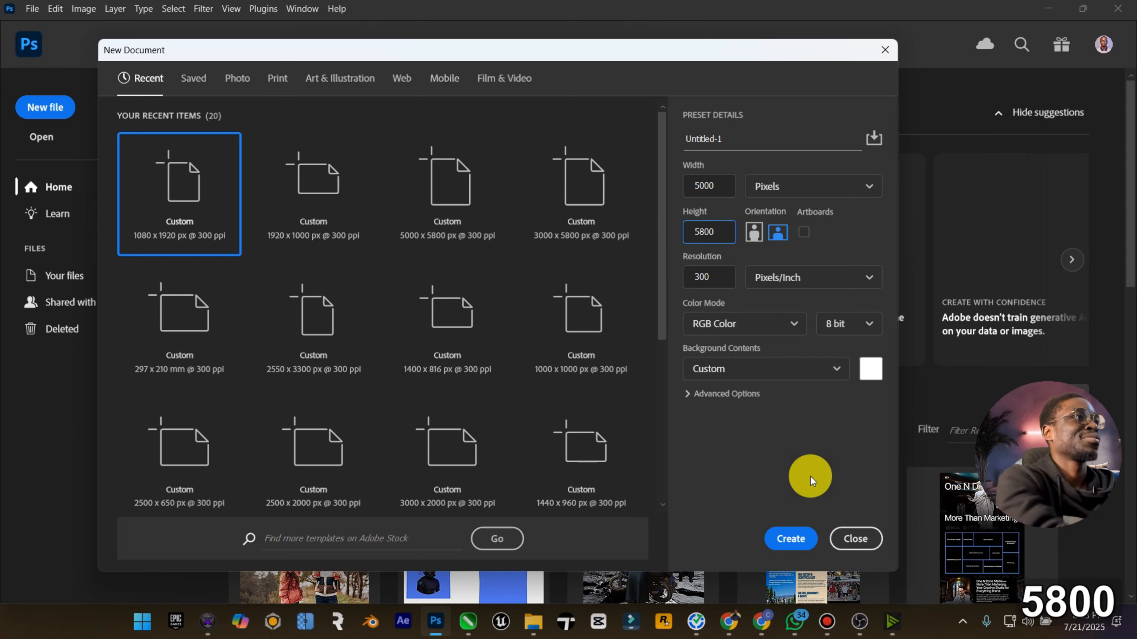
Create the 5000 x 5800 px document at 300 ppi and place image 1 from the upscayl_realesrgan-x4plus_x4 folder on the canvas
left_click(808, 541)
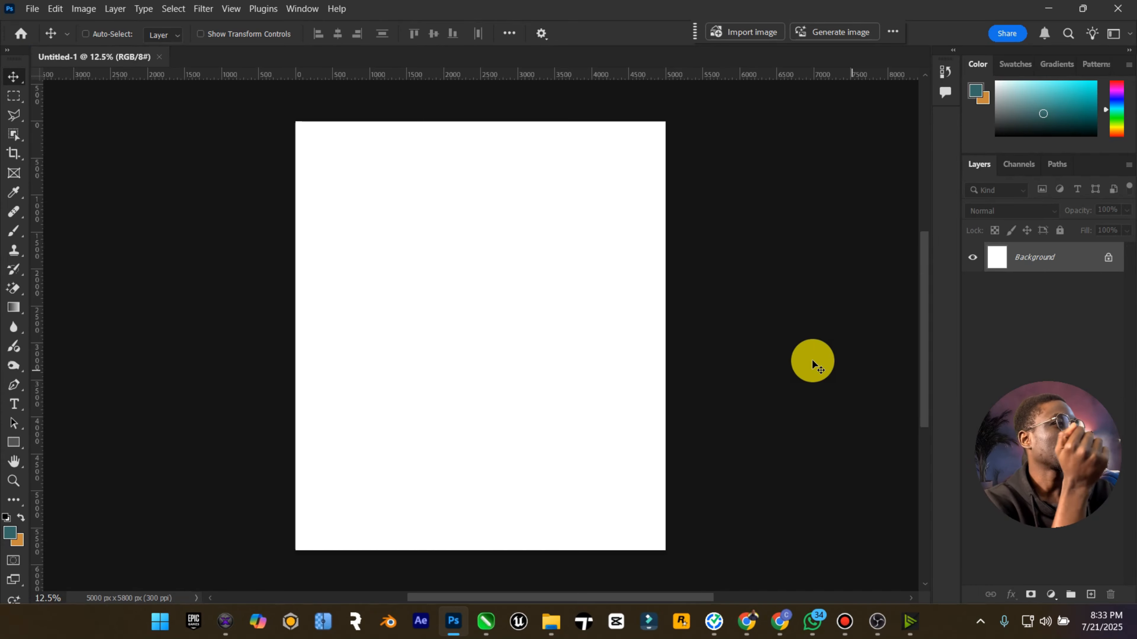
mouse_move(551, 621)
left_click(640, 547)
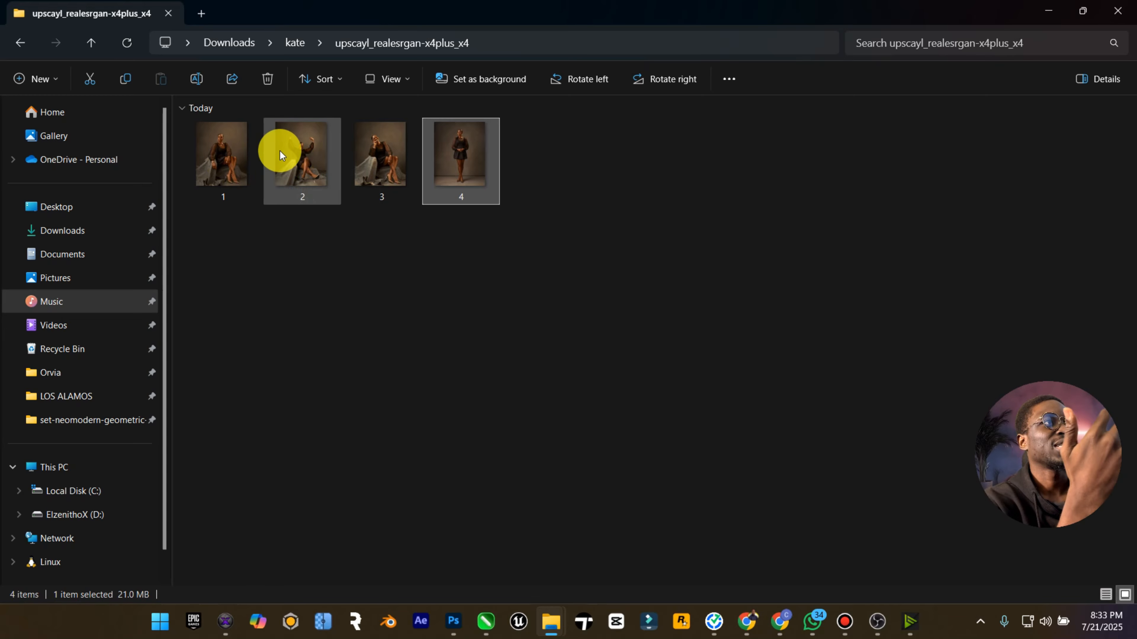
mouse_move(252, 160)
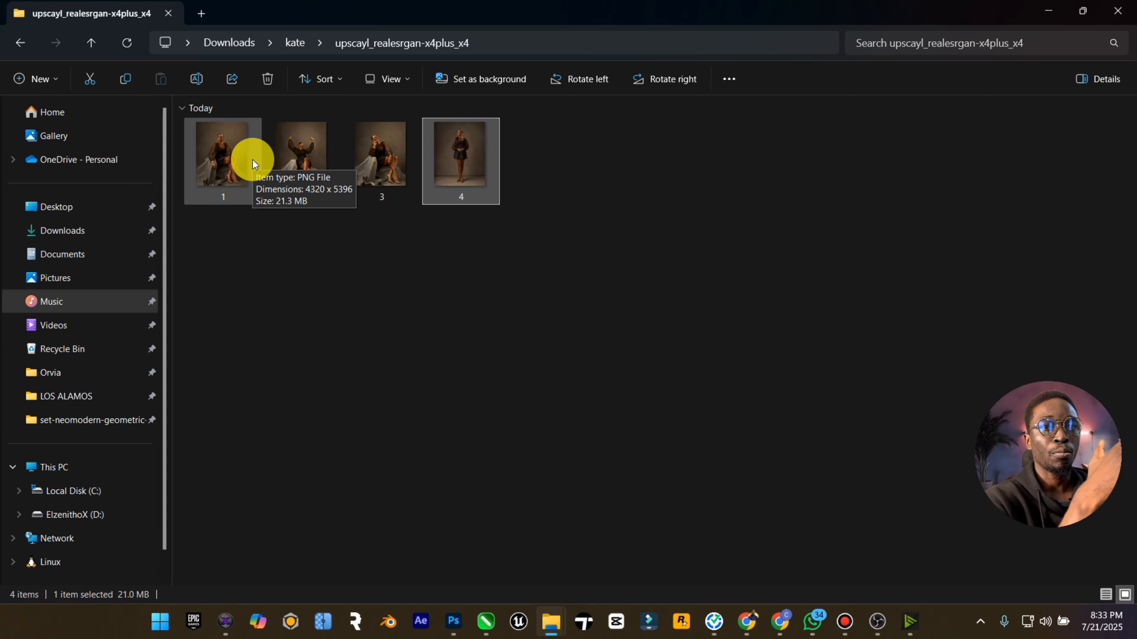
left_click_drag(189, 167, 477, 434)
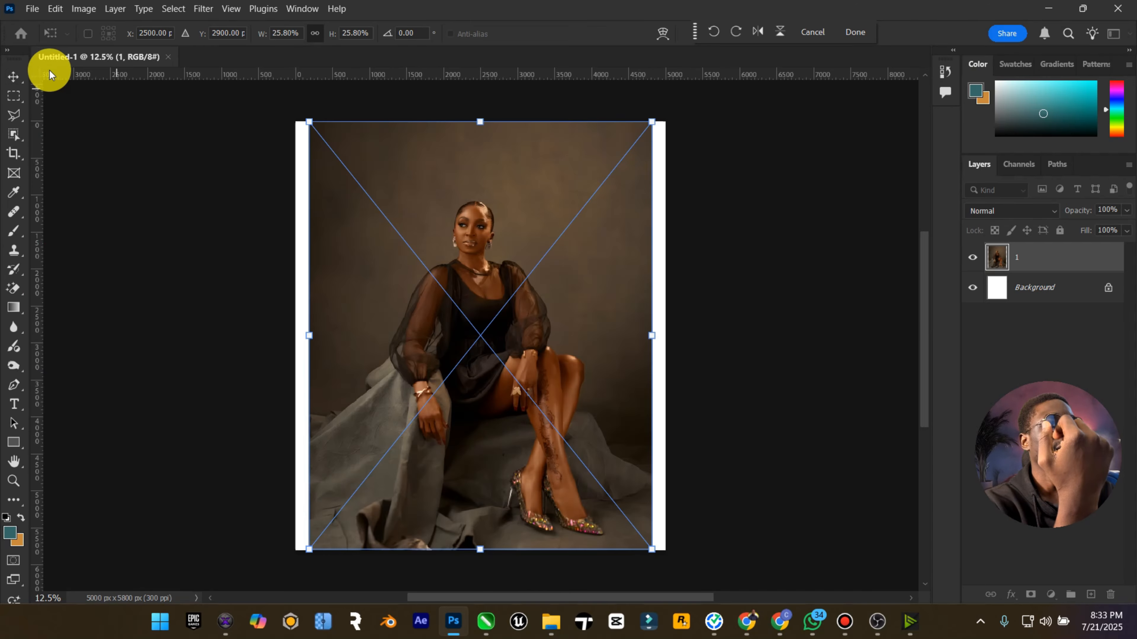
left_click(14, 76)
Place images 2, 4 and 3 from the same folder as separate layers above image 1
left_click(551, 621)
left_click_drag(302, 152, 477, 434)
left_click(14, 76)
left_click(550, 622)
left_click_drag(462, 152, 494, 404)
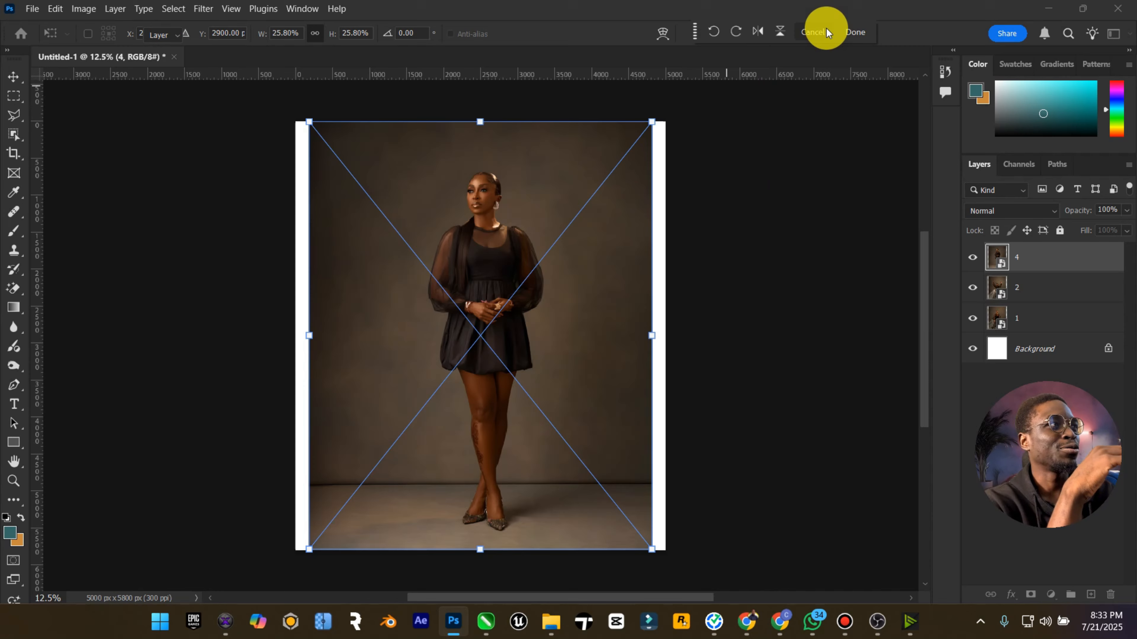
left_click(857, 37)
left_click(857, 38)
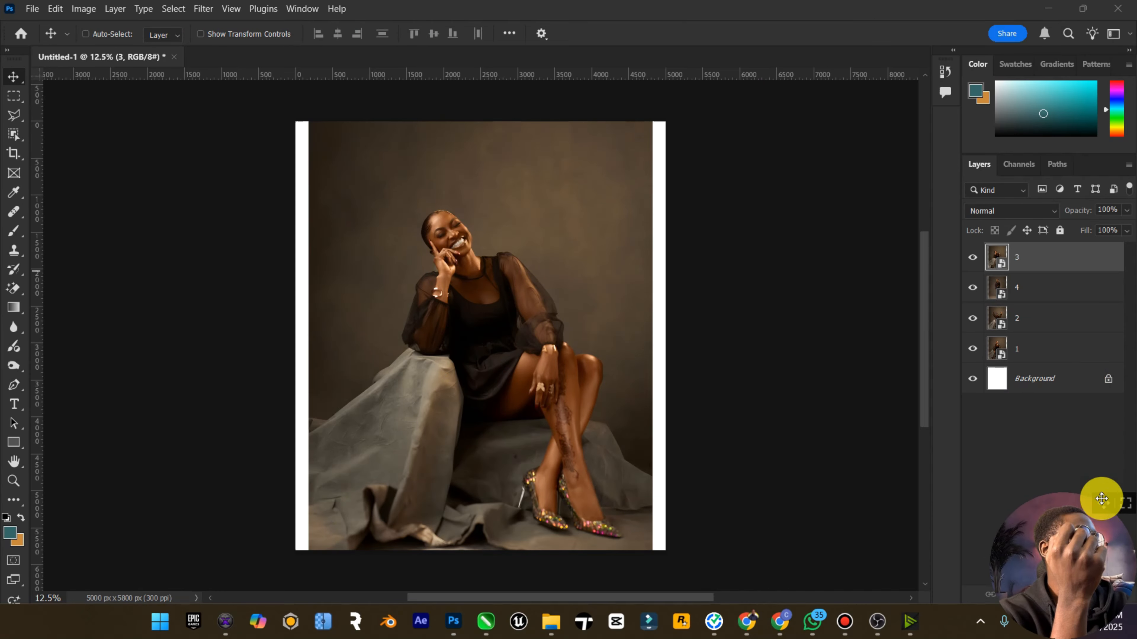
Hide layers 3, 4 and 2 one after another to view each photo, and show all of them again
left_click(1013, 258)
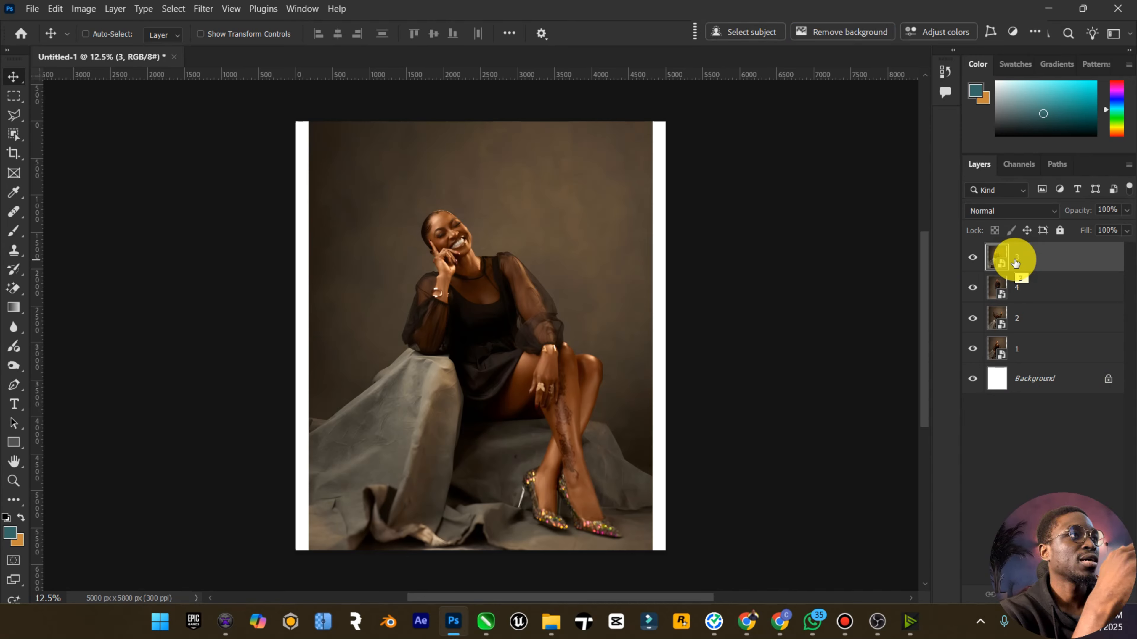
left_click(973, 261)
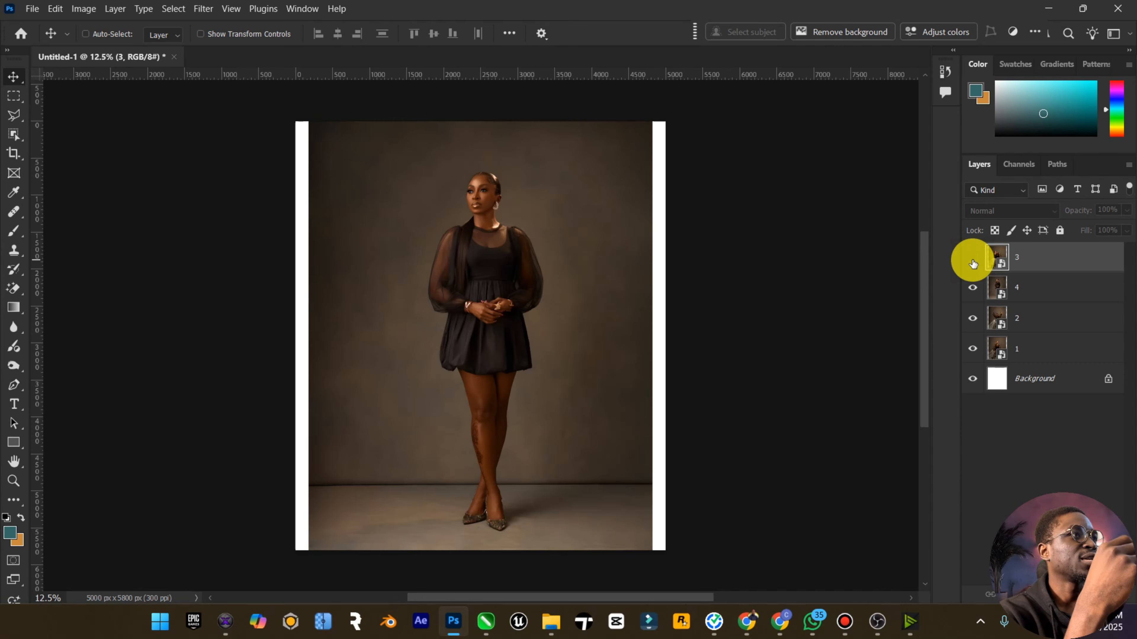
left_click(972, 287)
left_click(973, 323)
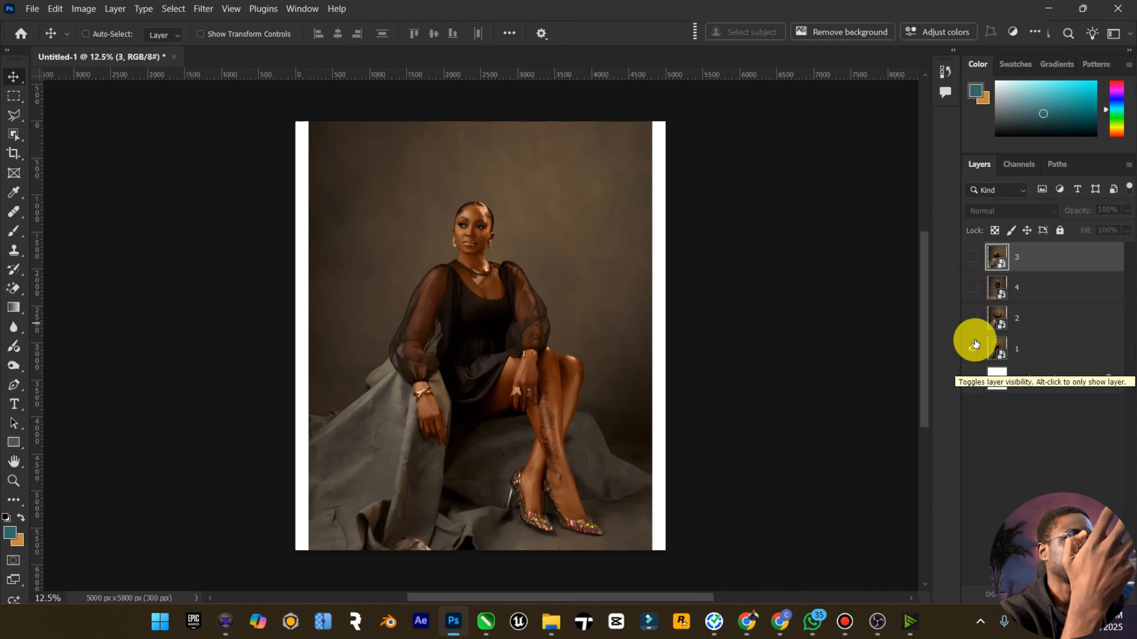
left_click_drag(967, 327, 977, 256)
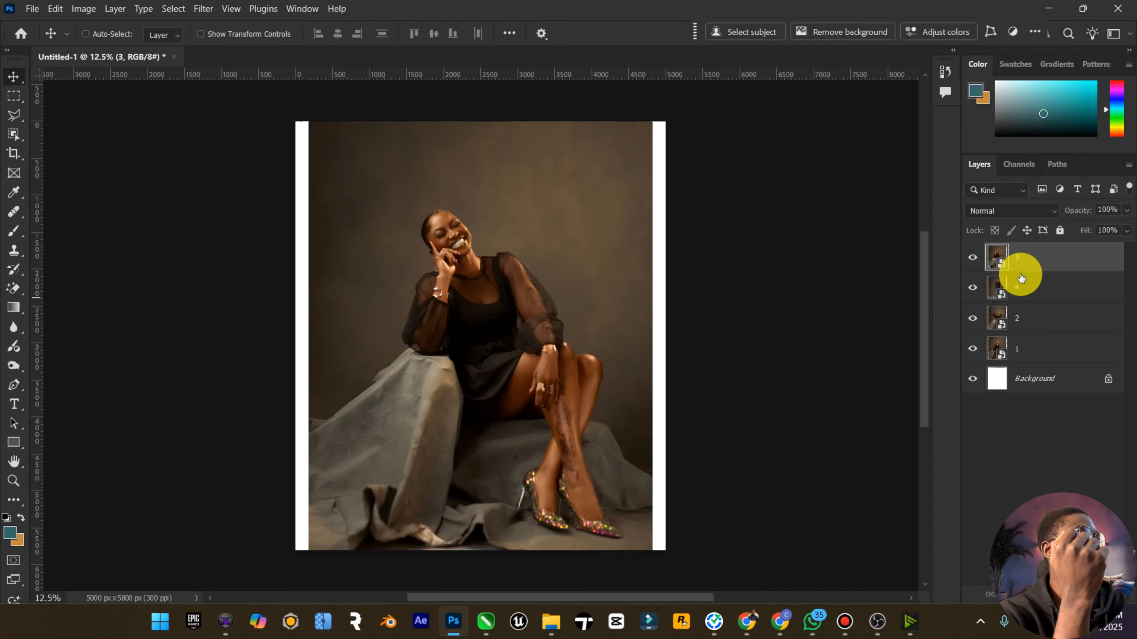
Select the four photo layers and scale them down together to about 69%, keeping them at the bottom centre of the canvas
left_click(1044, 345, "shift")
key("ctrl")
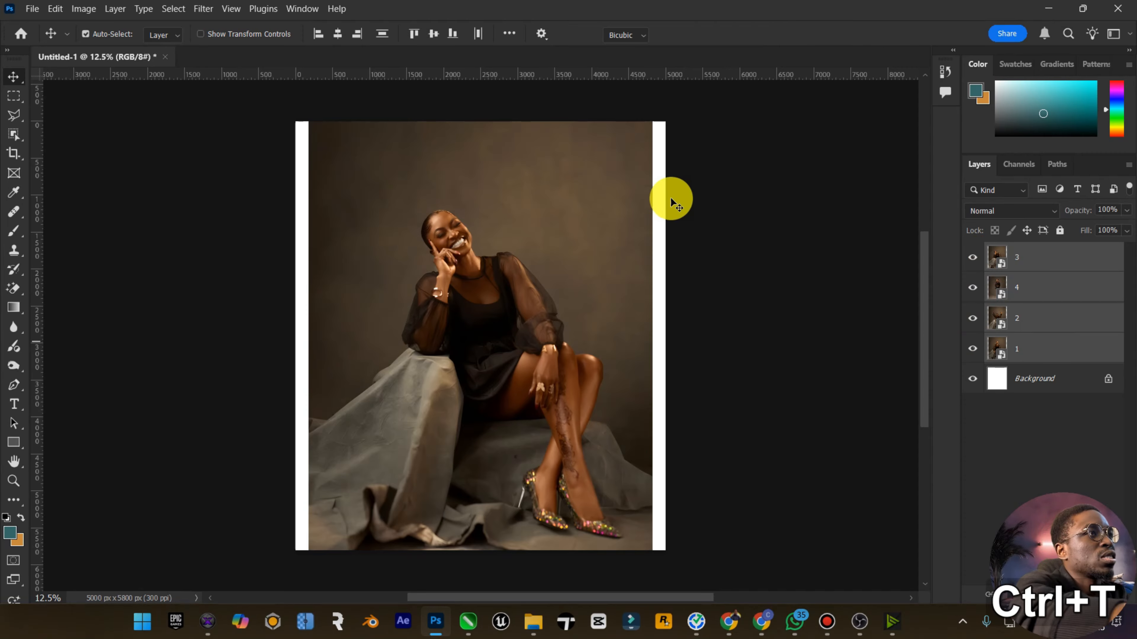
key("ctrl+t")
left_click_drag(651, 124, 585, 220)
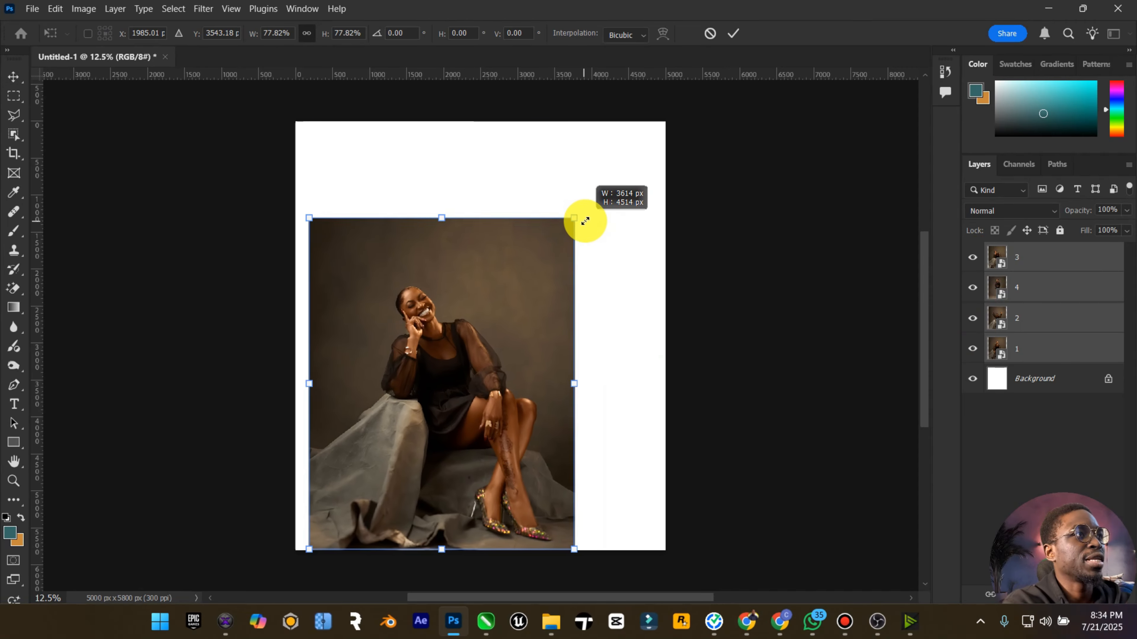
left_click_drag(505, 280, 534, 285)
left_click_drag(608, 219, 591, 234)
left_click_drag(478, 279, 487, 280)
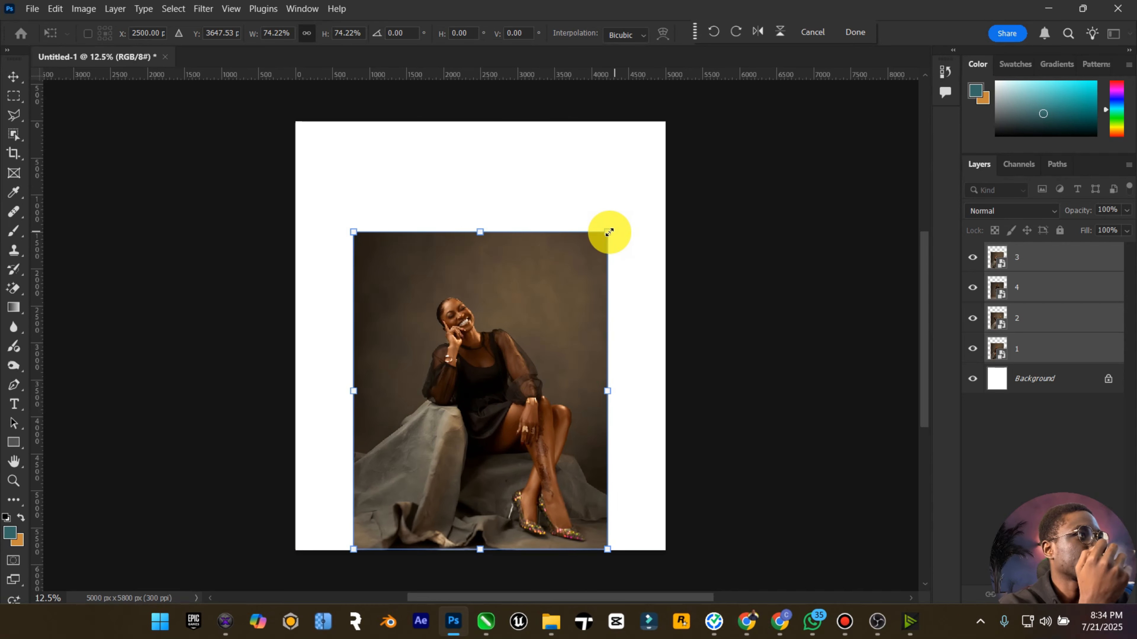
left_click_drag(607, 232, 586, 253)
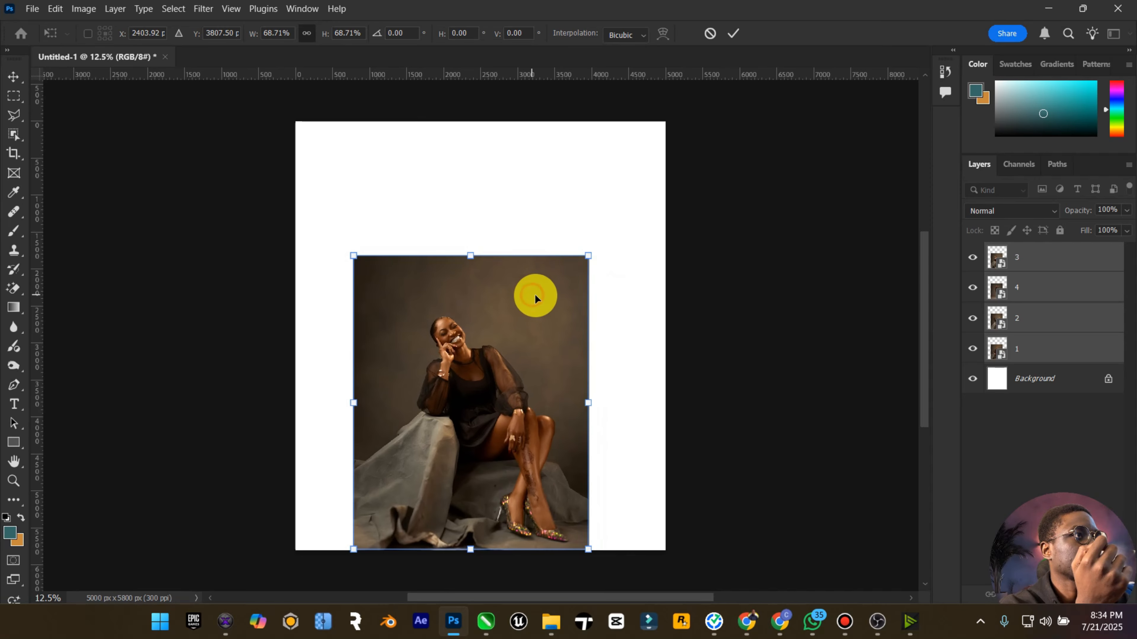
left_click_drag(506, 281, 514, 280)
left_click(15, 83)
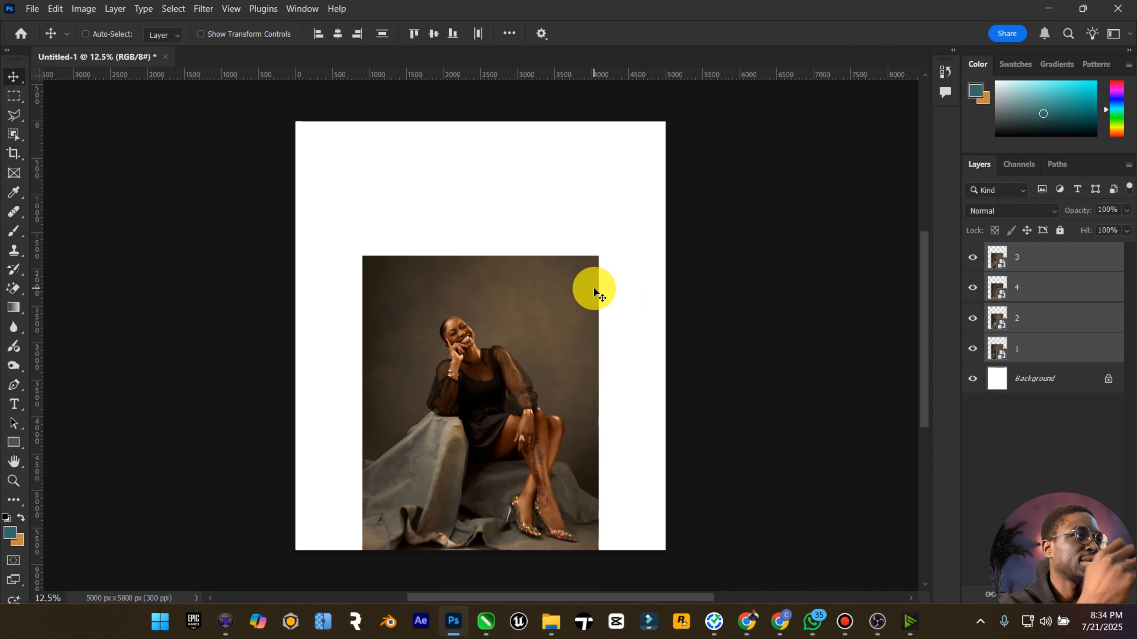
Enlarge the four photo layers together to about 109% and centre them horizontally along the canvas's bottom edge
key("ctrl+t")
left_click_drag(603, 256, 620, 228)
left_click_drag(540, 306, 529, 307)
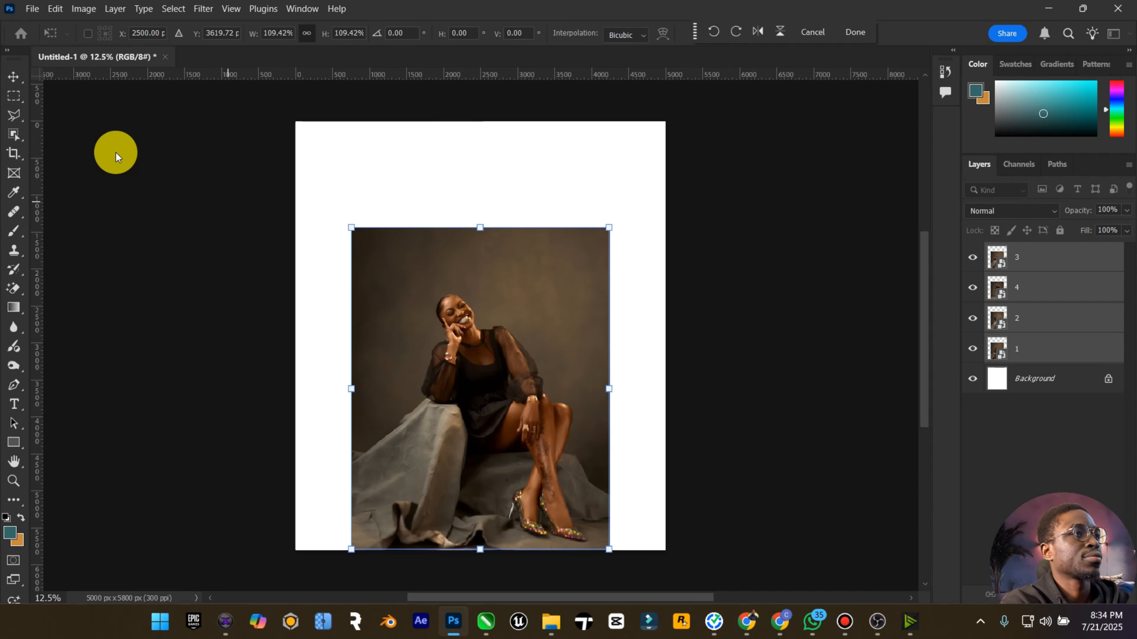
left_click(14, 76)
Hide layers 3, 4 and 2 so that only photo layer 1 shows above the background
left_click_drag(973, 288, 972, 341)
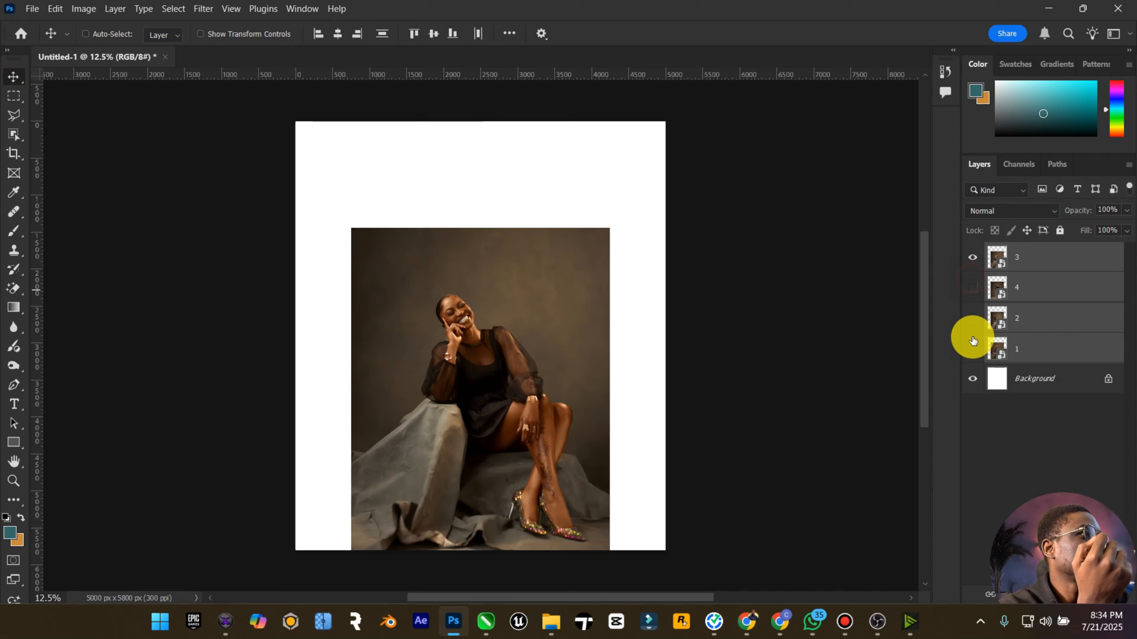
left_click(972, 257)
left_click(973, 349)
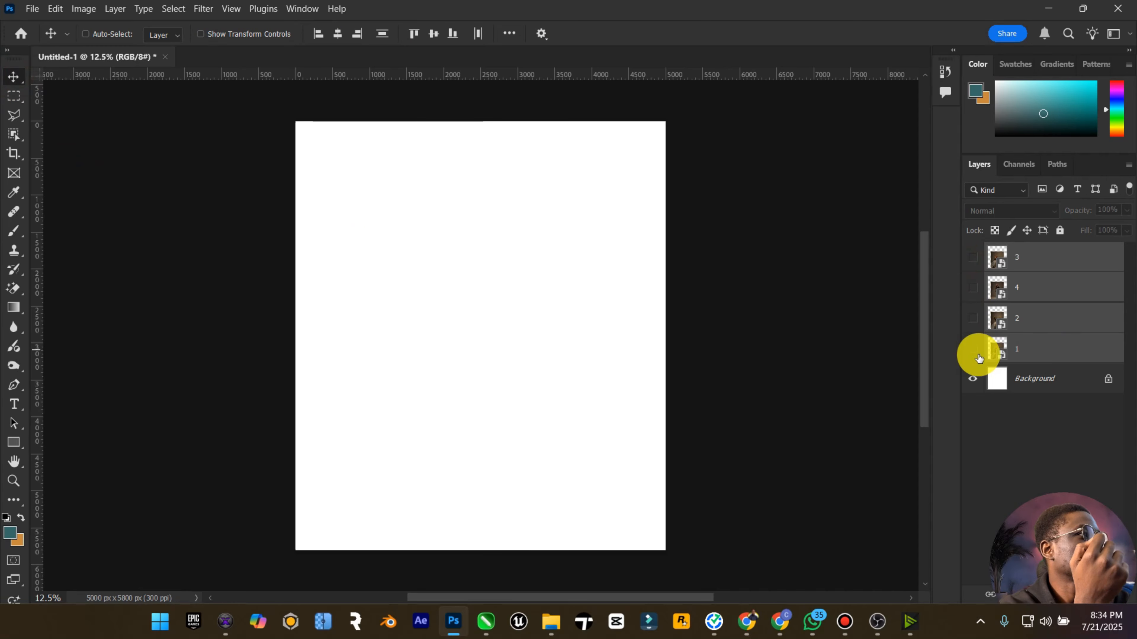
Rasterize the four selected photo layers and unlock the Background layer
right_click(1069, 350)
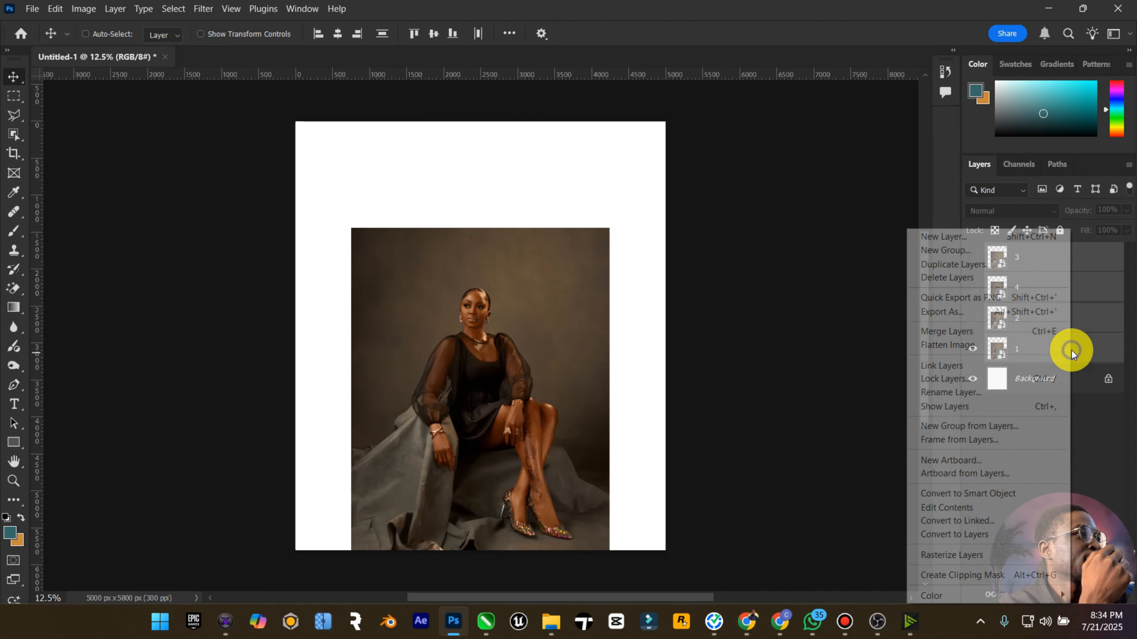
left_click(994, 554)
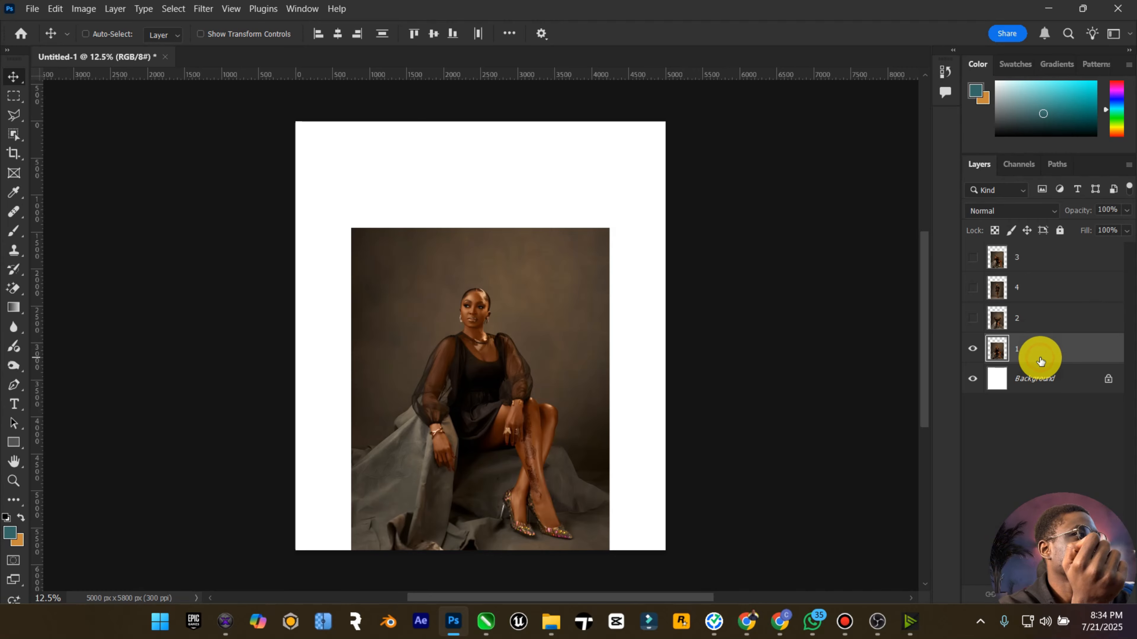
left_click(1109, 381)
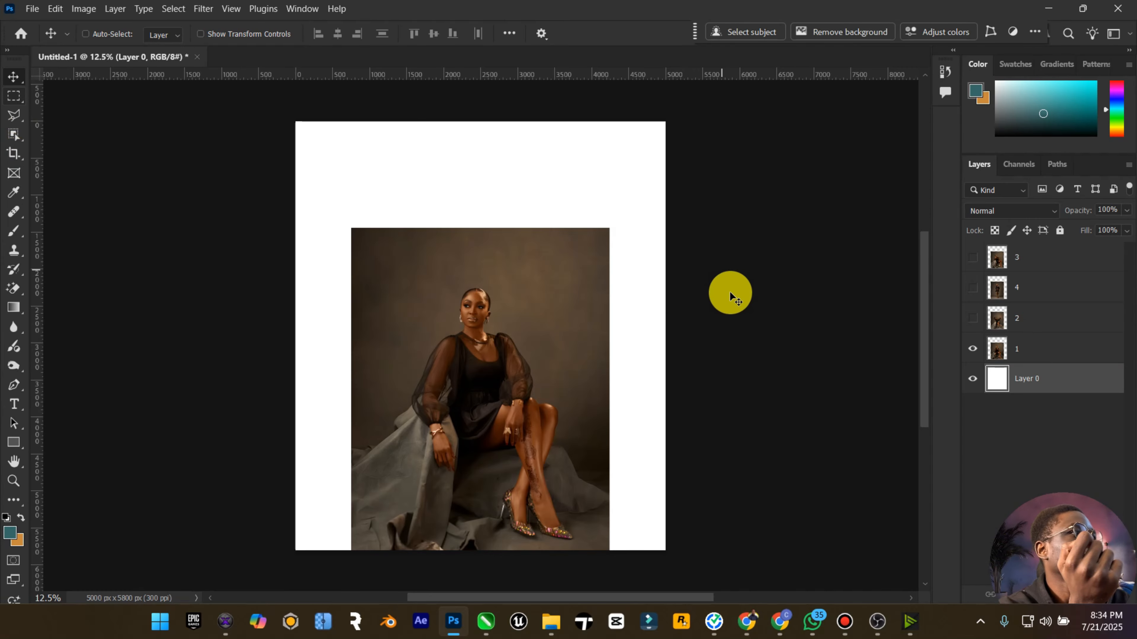
On layer 1, select the blank canvas around the photo with overlapping rectangular marquees covering its edges, and run Generative Fill without a prompt
left_click(1025, 348)
left_click(14, 96)
right_click(16, 94)
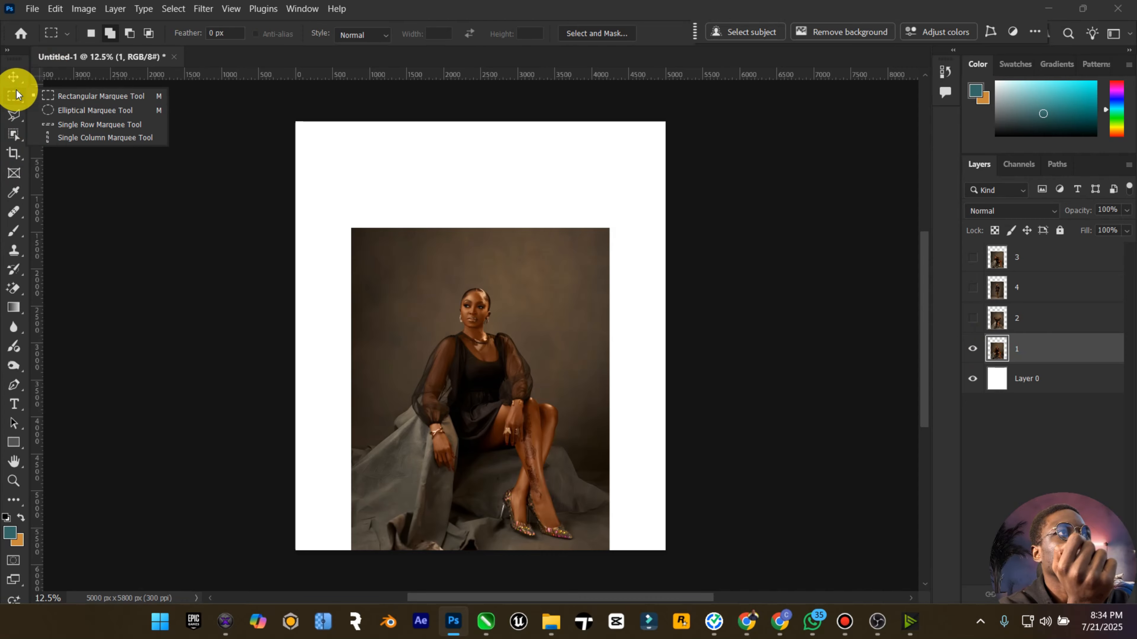
left_click(102, 96)
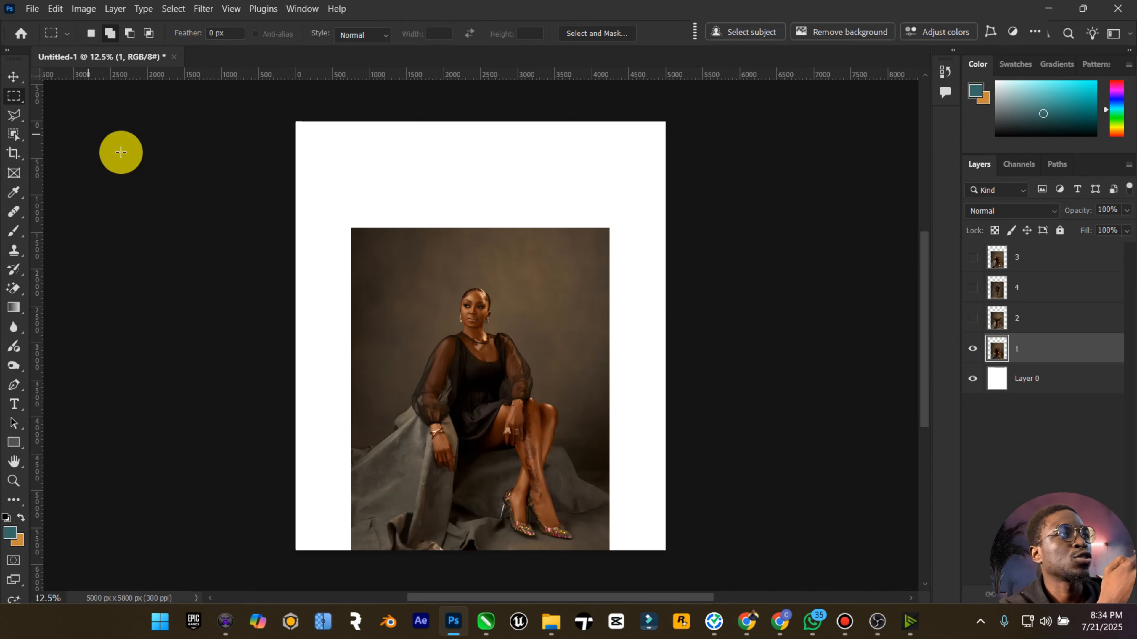
mouse_move(241, 109)
left_mouse_down()
mouse_move(565, 243)
mouse_move(734, 272)
left_mouse_up()
left_click_drag(590, 248, 723, 586)
left_click_drag(239, 226, 381, 573)
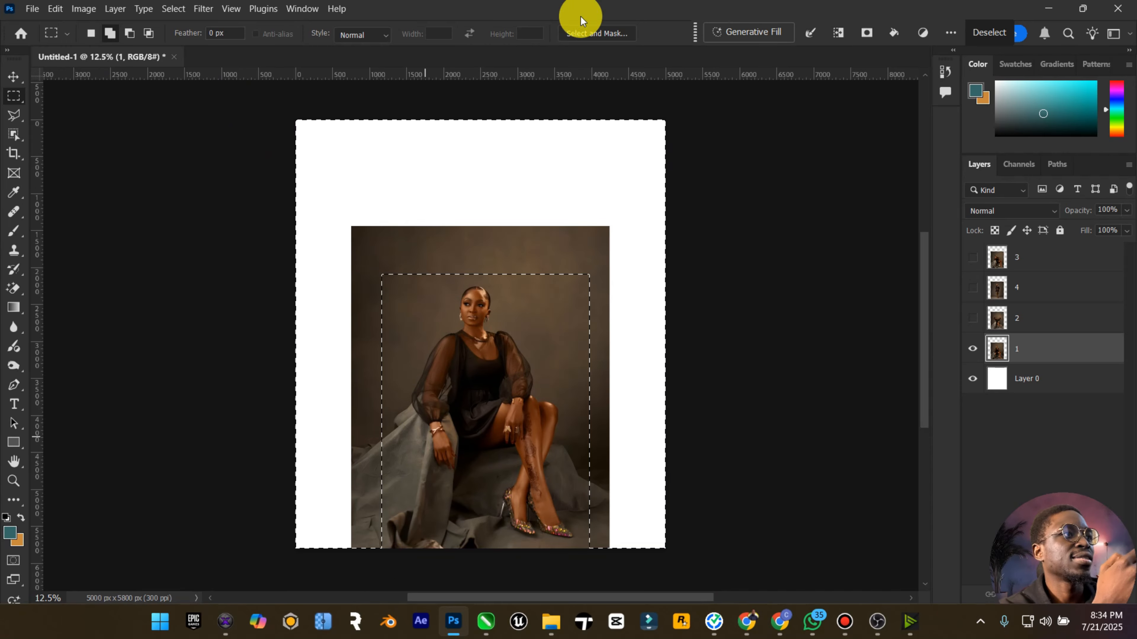
left_click(715, 44)
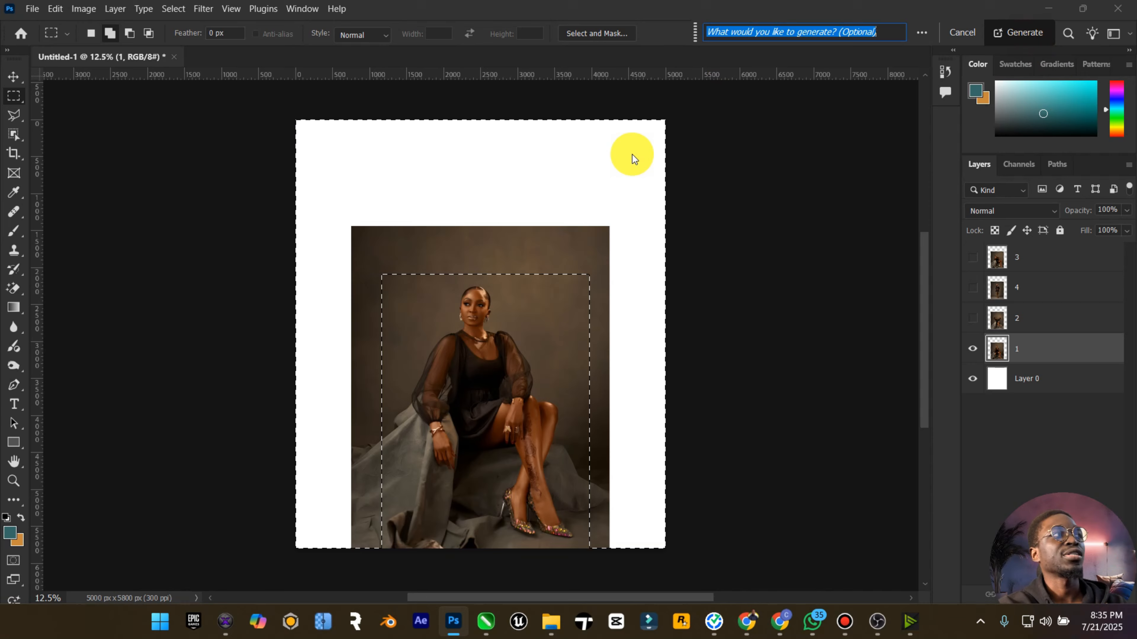
key("Return")
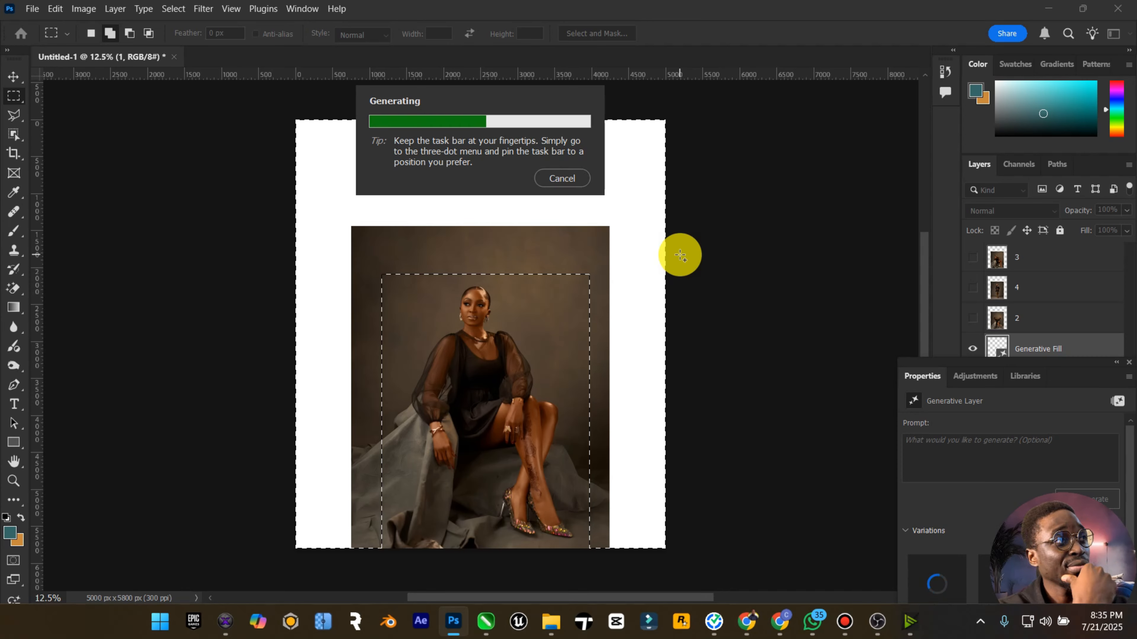
Raise the system's display brightness to nearly maximum
left_click_drag(1094, 499, 143, 438)
left_click(1039, 631)
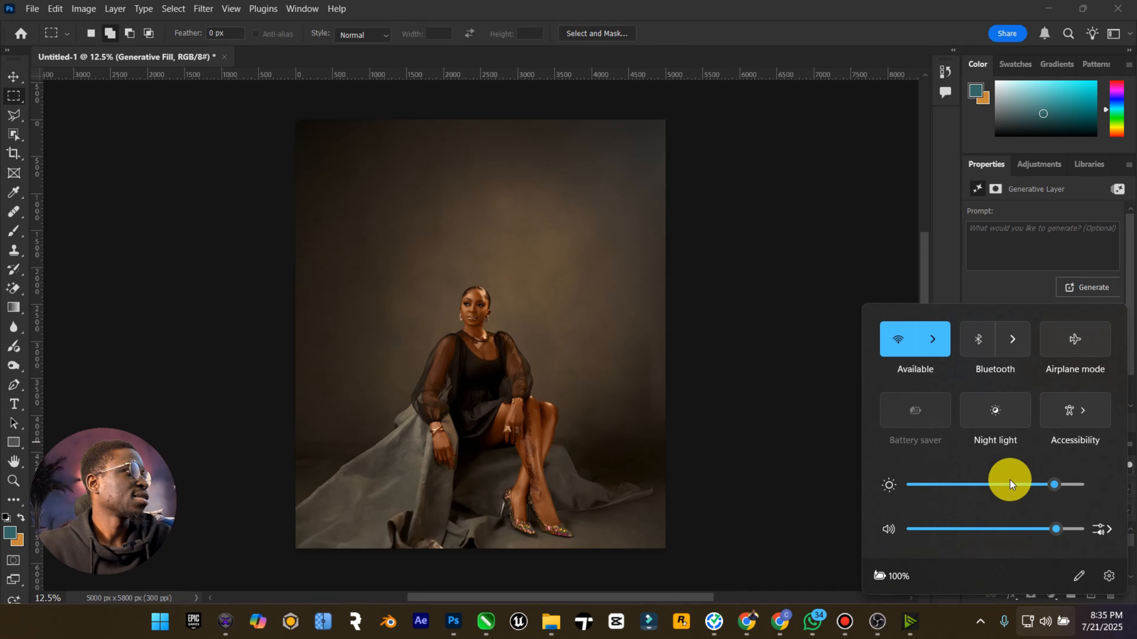
left_click_drag(1007, 483, 1112, 484)
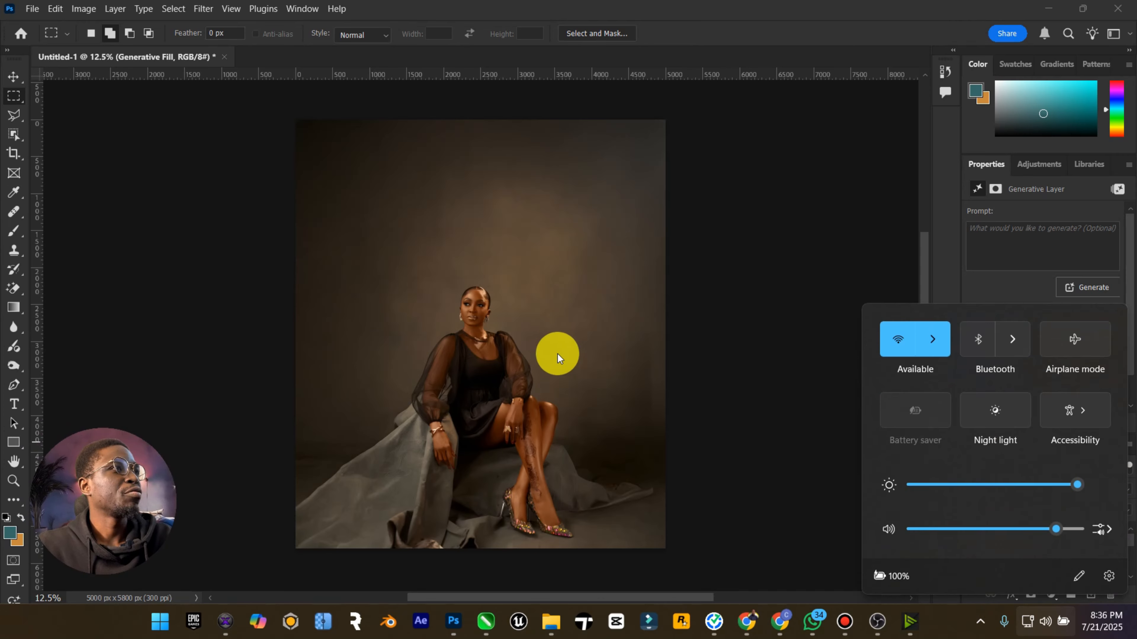
left_click(733, 397)
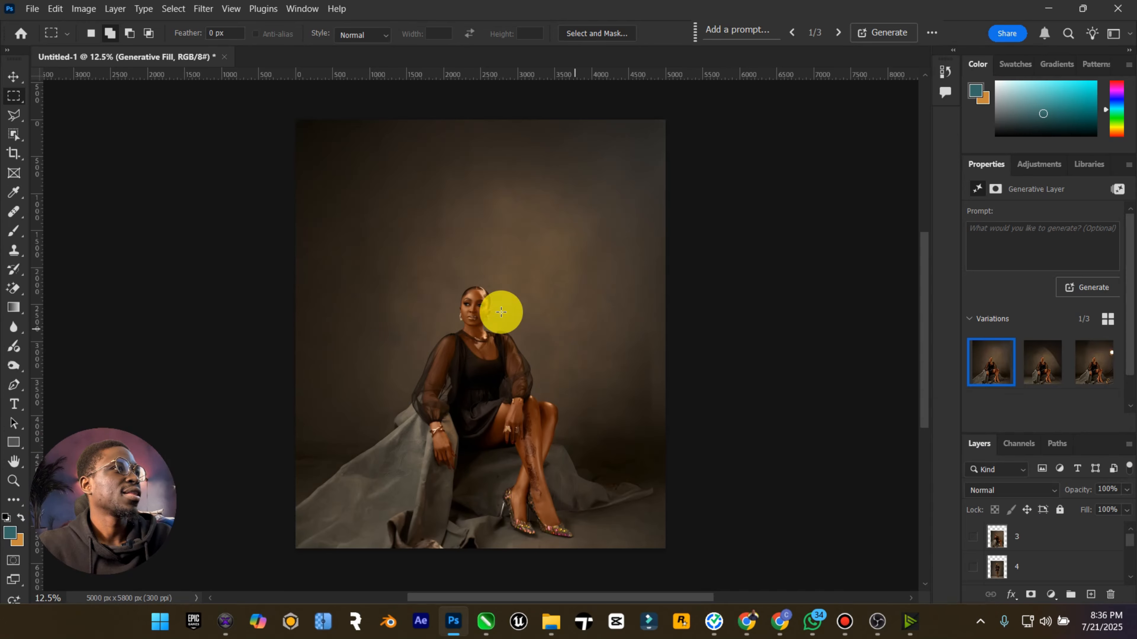
Compare the three generated fill variations, keep the first one, and close the Properties tab group
left_click(14, 77)
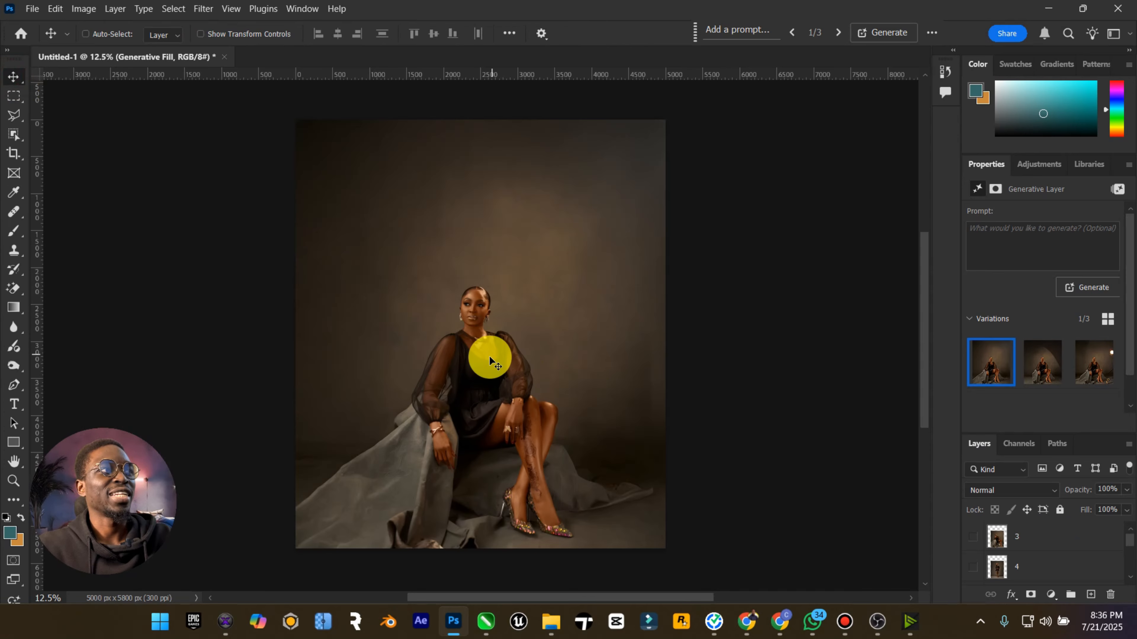
left_click(837, 33)
left_click(833, 37)
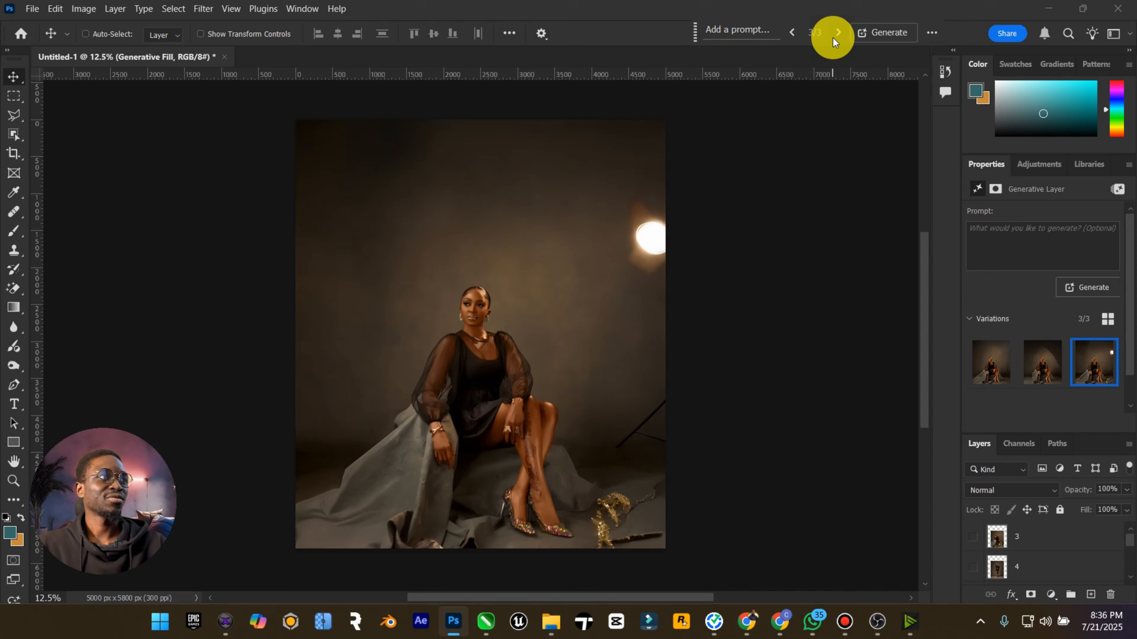
left_click(832, 37)
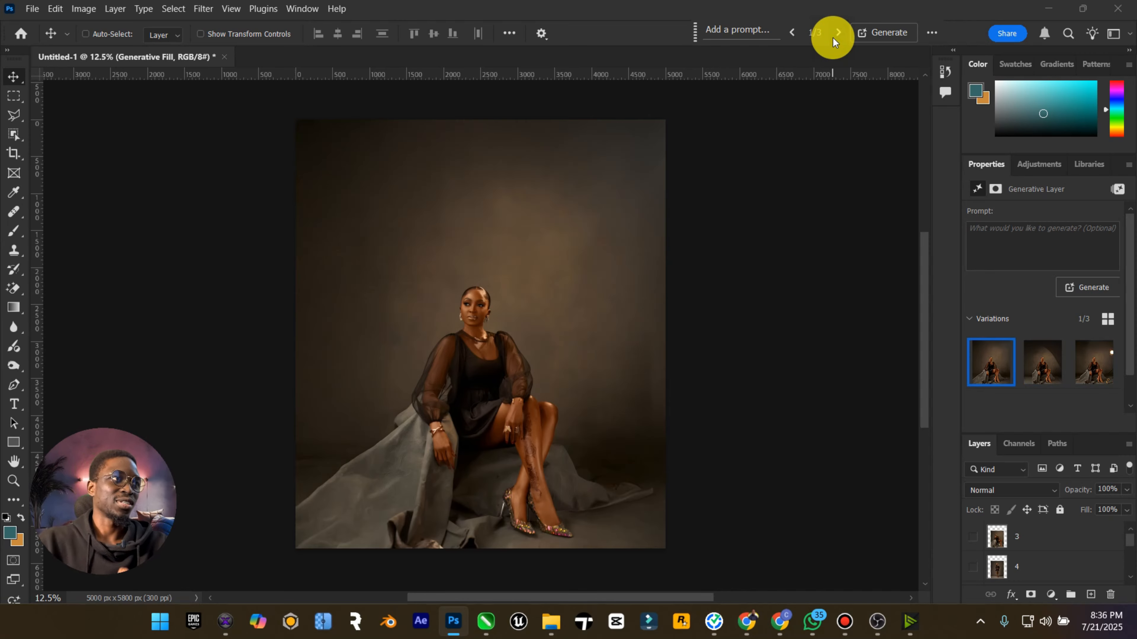
left_click(1127, 164)
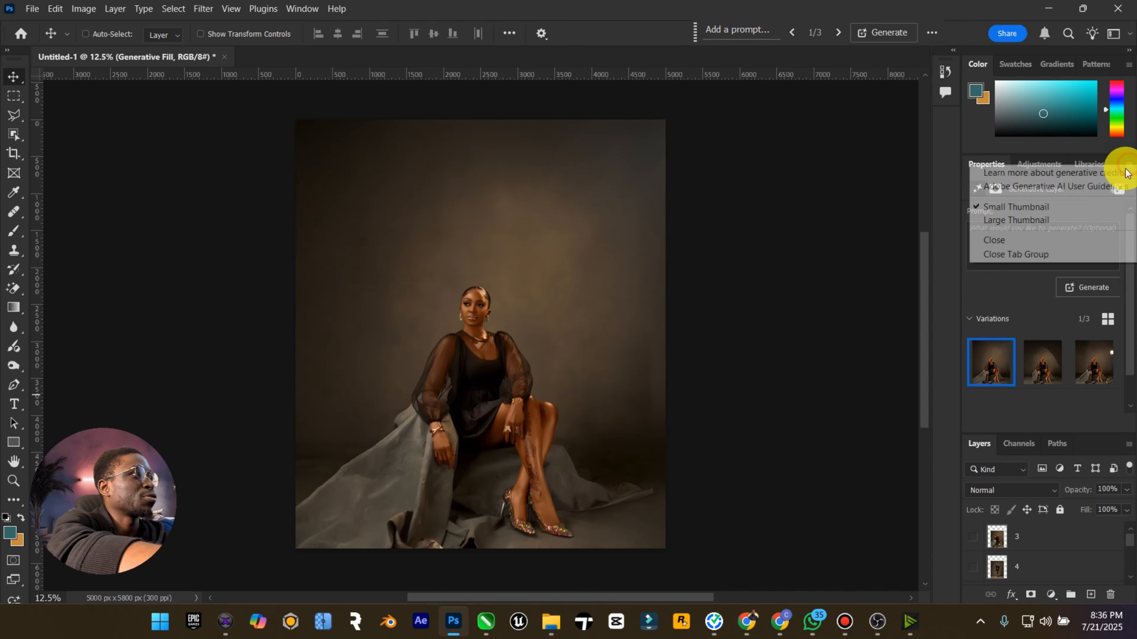
left_click(1041, 255)
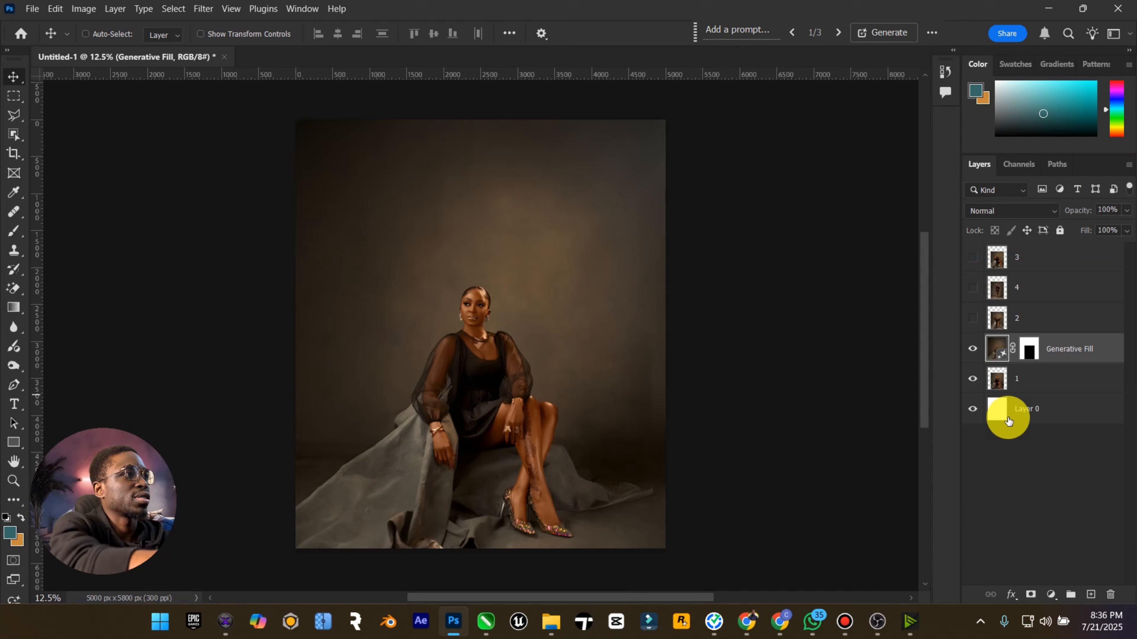
Merge the Generative Fill layer with layer 1 and rename the merged layer 1
left_click(1033, 378, "shift")
right_click(1032, 378)
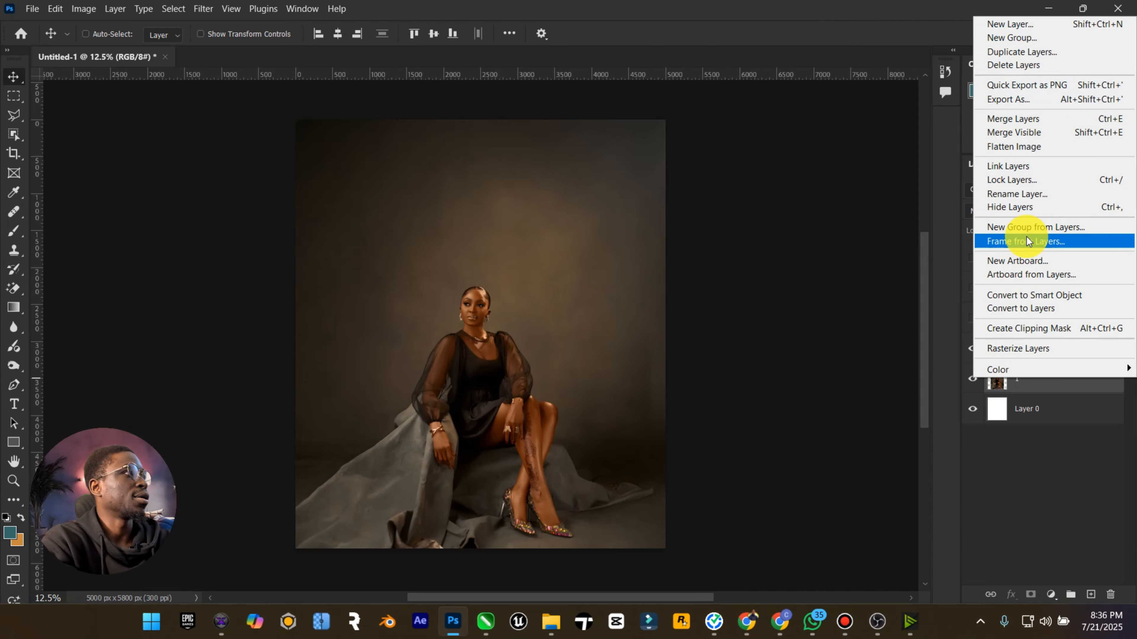
left_click(1052, 123)
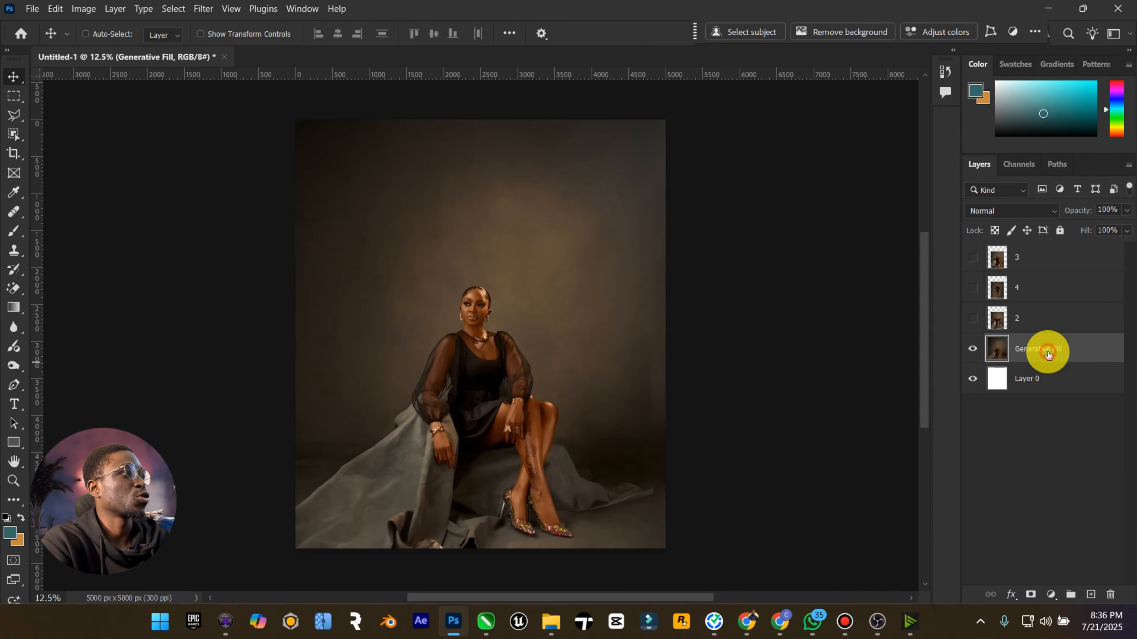
type("1")
key("Return")
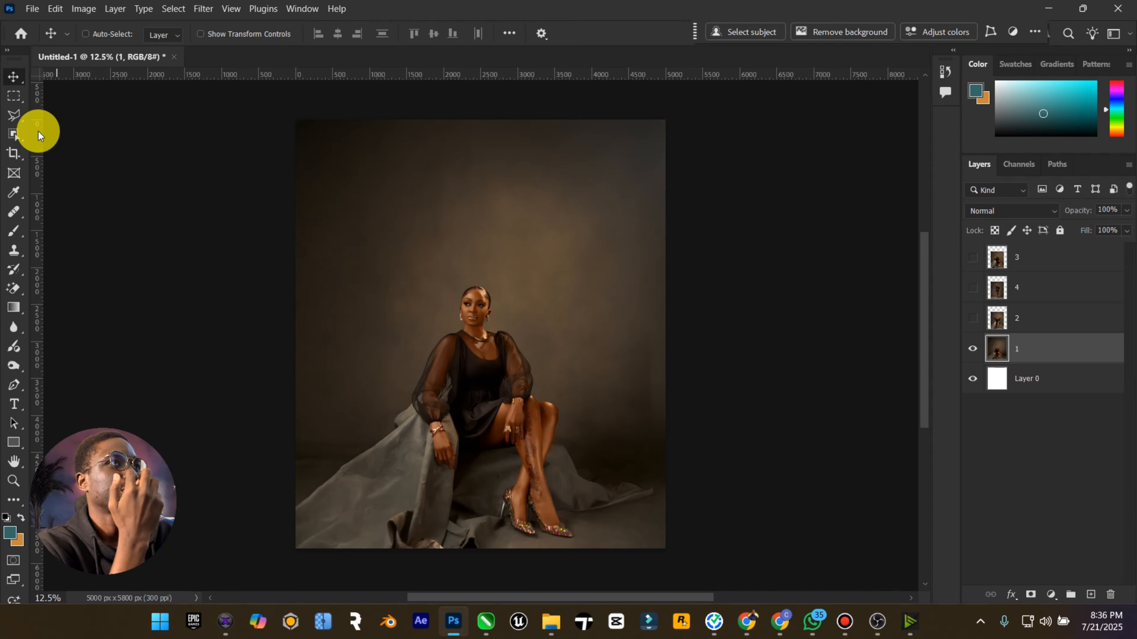
Select the subject on layer 1 automatically and add the dangling earring beside her neck to the selection with the Polygonal Lasso
left_click(752, 35)
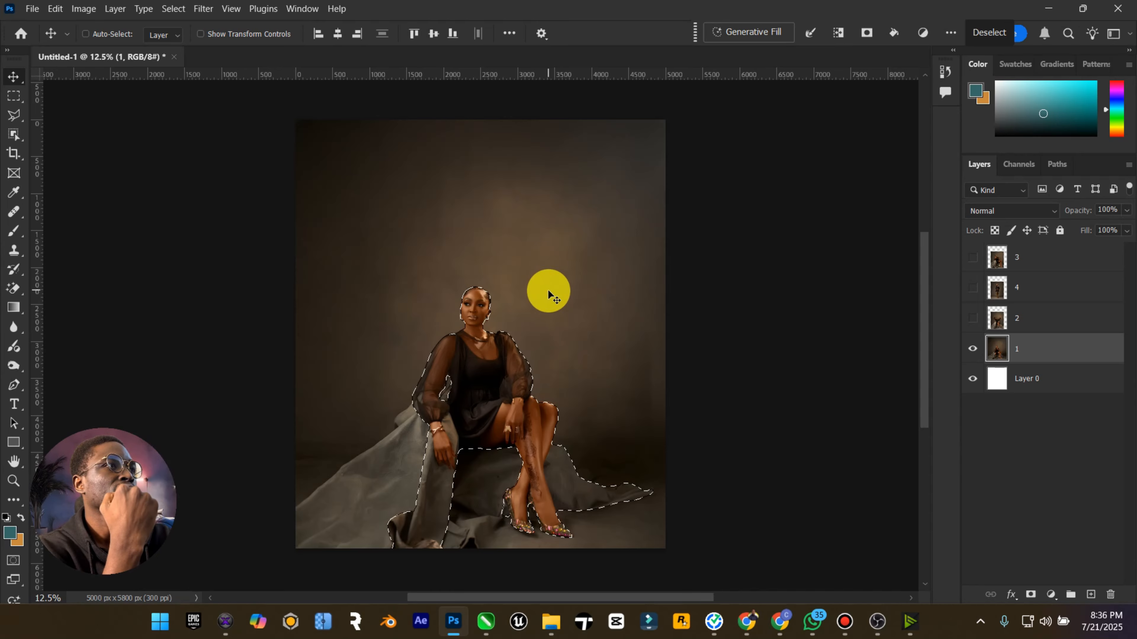
left_click_drag(145, 440, 214, 201)
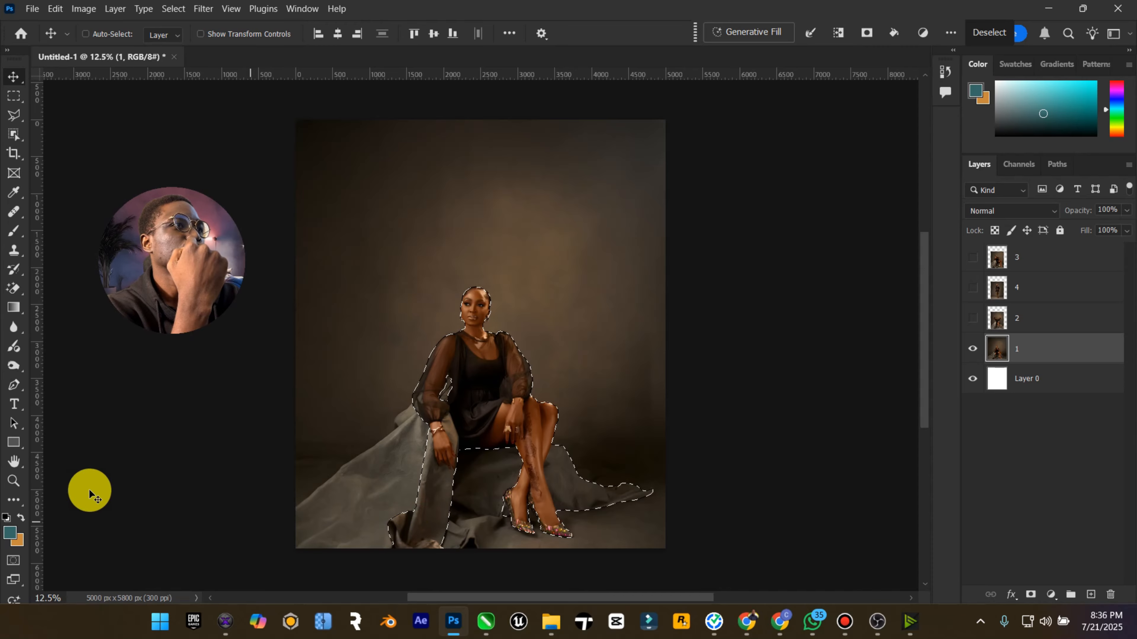
left_click(14, 481)
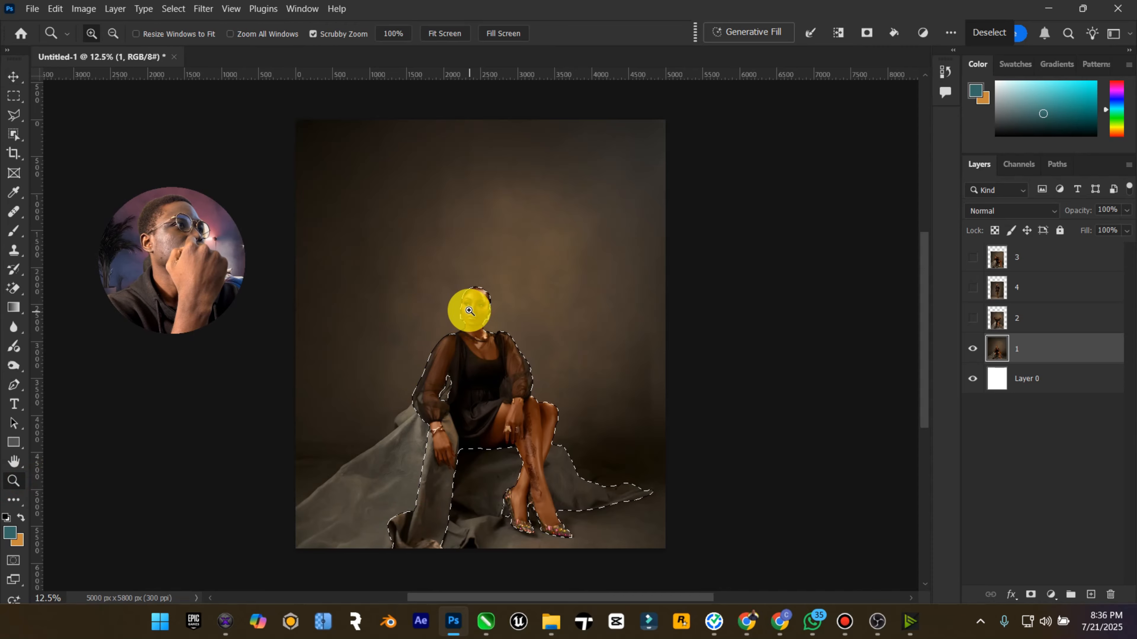
mouse_move(467, 309)
left_mouse_down()
mouse_move(557, 291)
mouse_move(655, 406)
left_mouse_up()
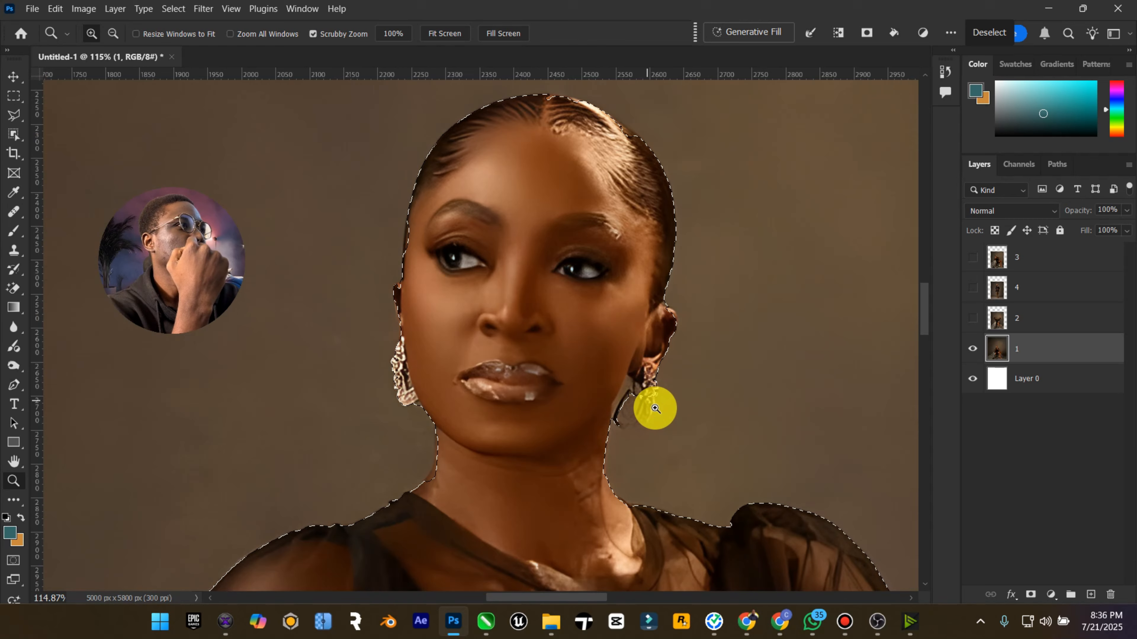
left_click(15, 115)
left_click(613, 418)
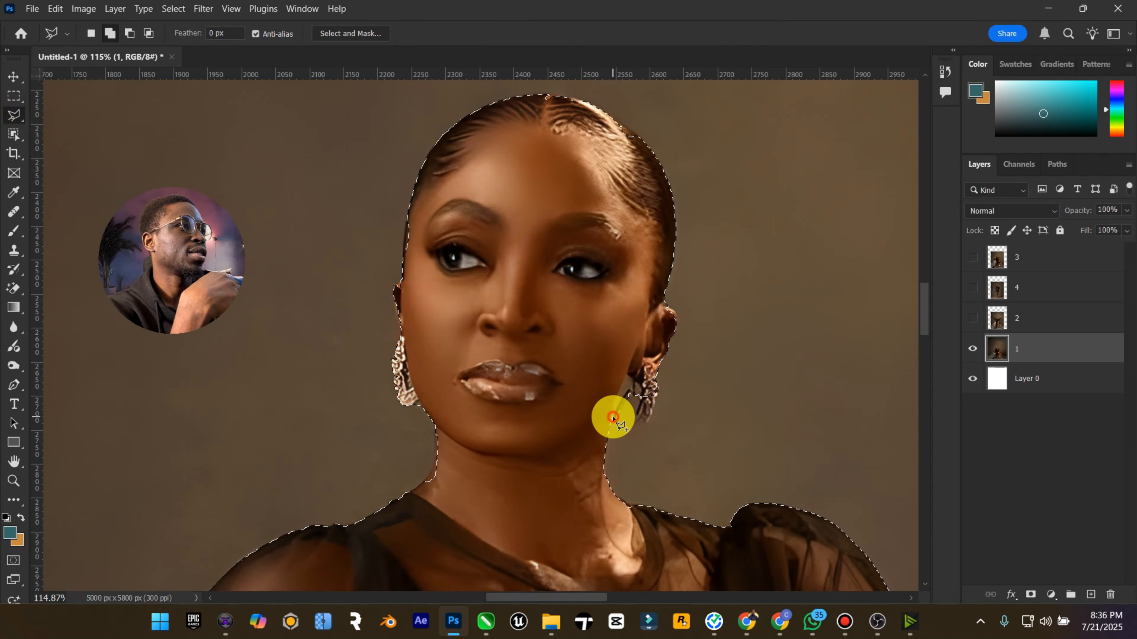
left_click(628, 428)
left_click(647, 423)
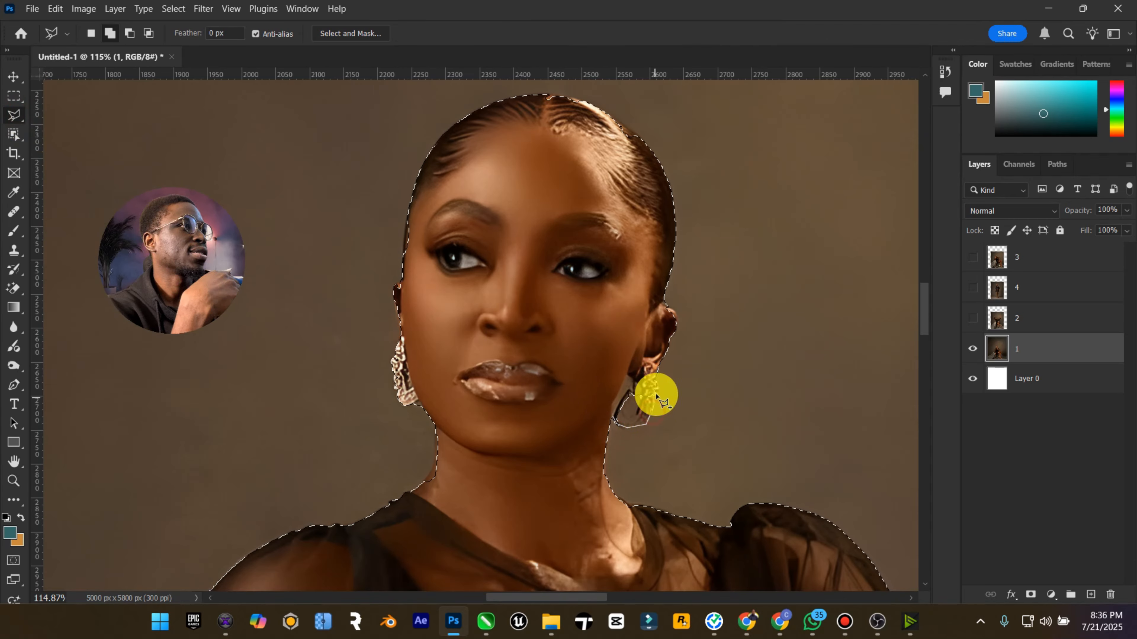
left_click(656, 357)
double_click(584, 373)
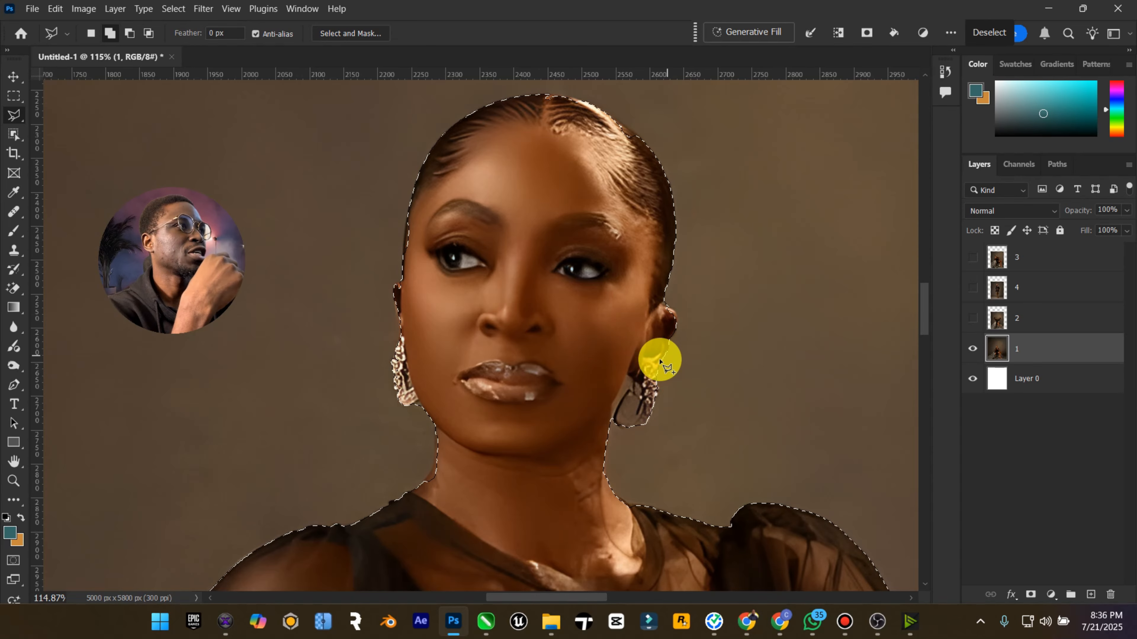
Add the outer edge of her ear above that earring to the selection with the Polygonal Lasso
left_click(659, 361)
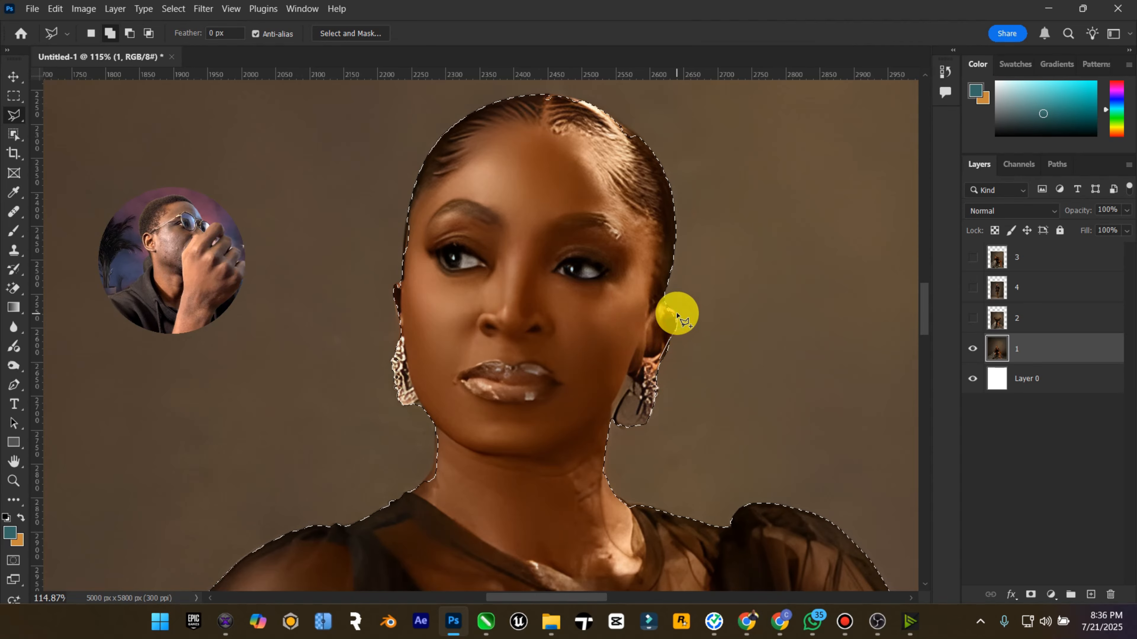
left_click(670, 308)
double_click(565, 321)
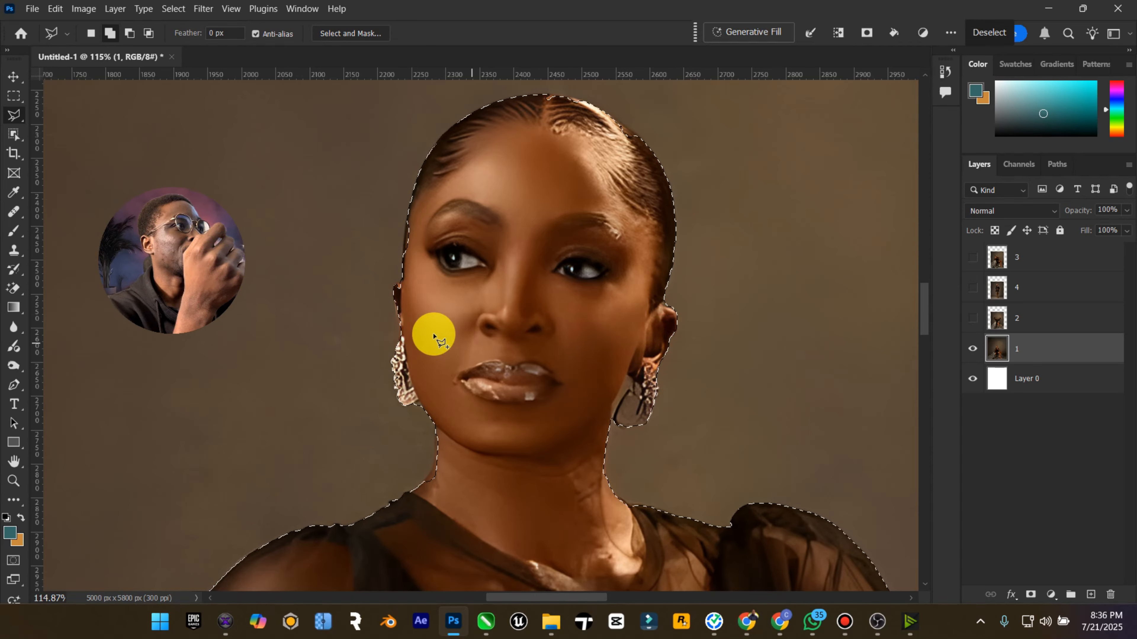
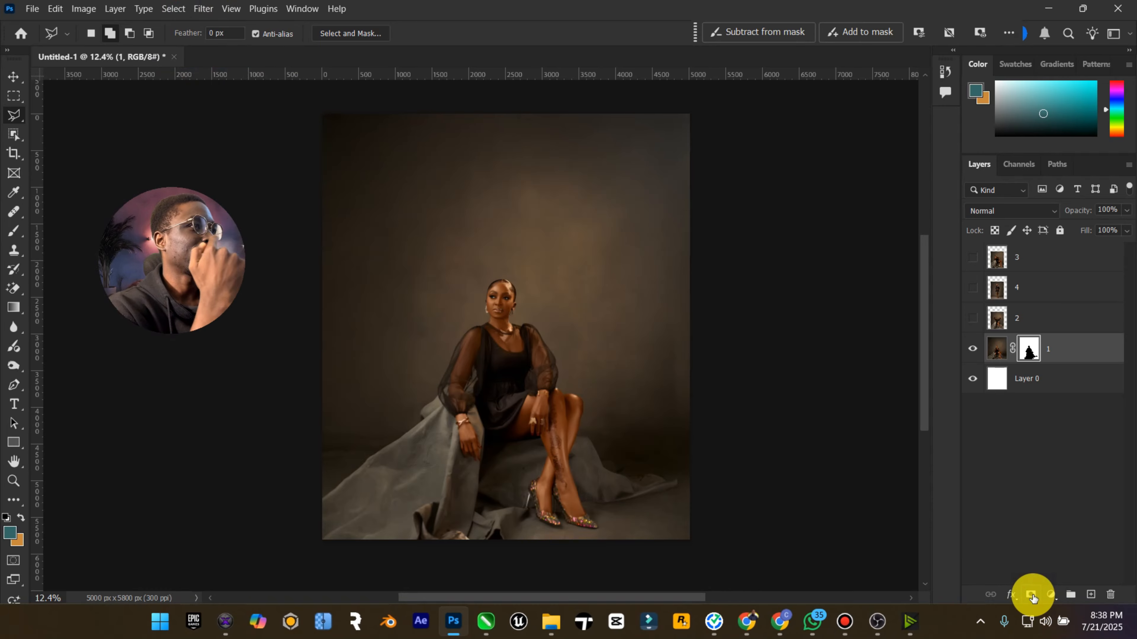
Invert layer 1's mask to show only the seated woman and fabric, and duplicate the masked layer
left_click(13, 77)
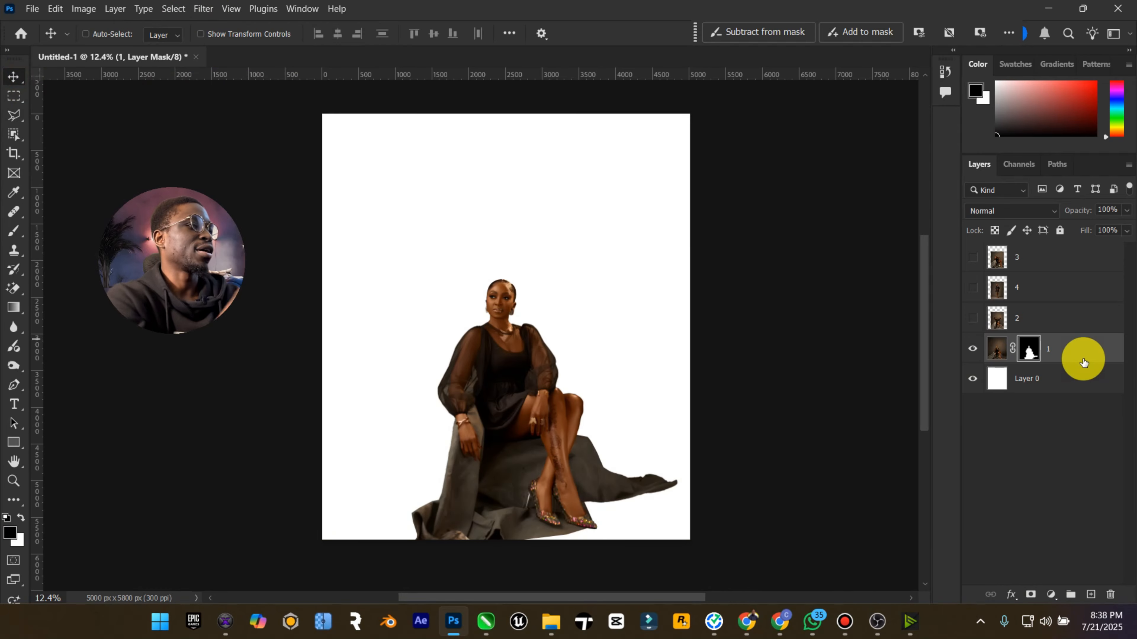
key("ctrl")
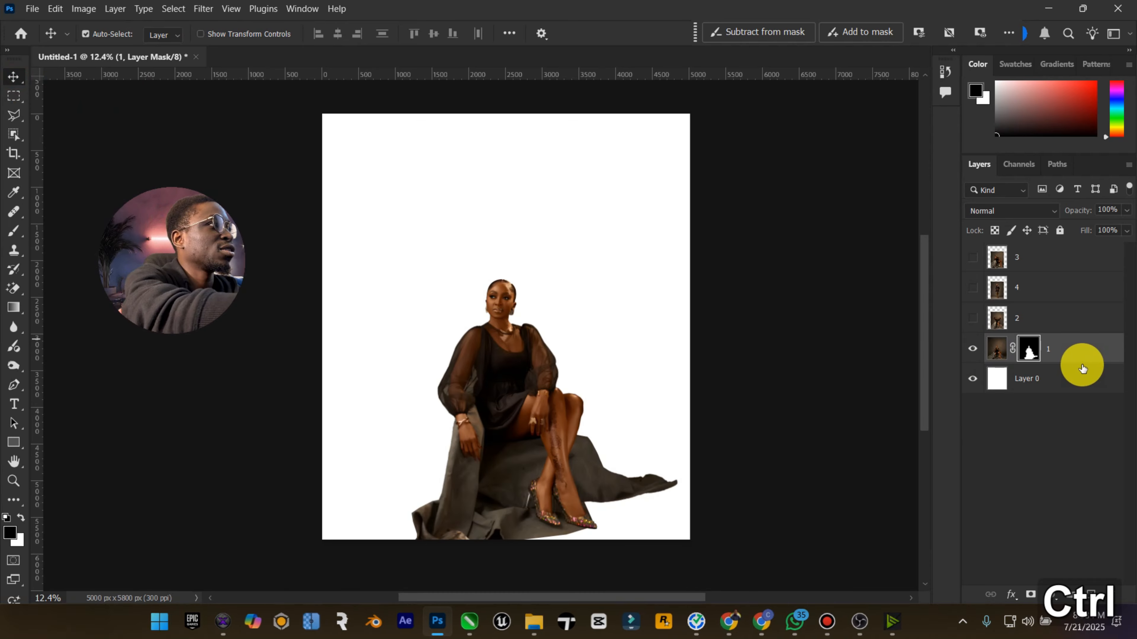
key("ctrl+j")
Rename the duplicated layer background and move it below layer 1
double_click(1062, 348)
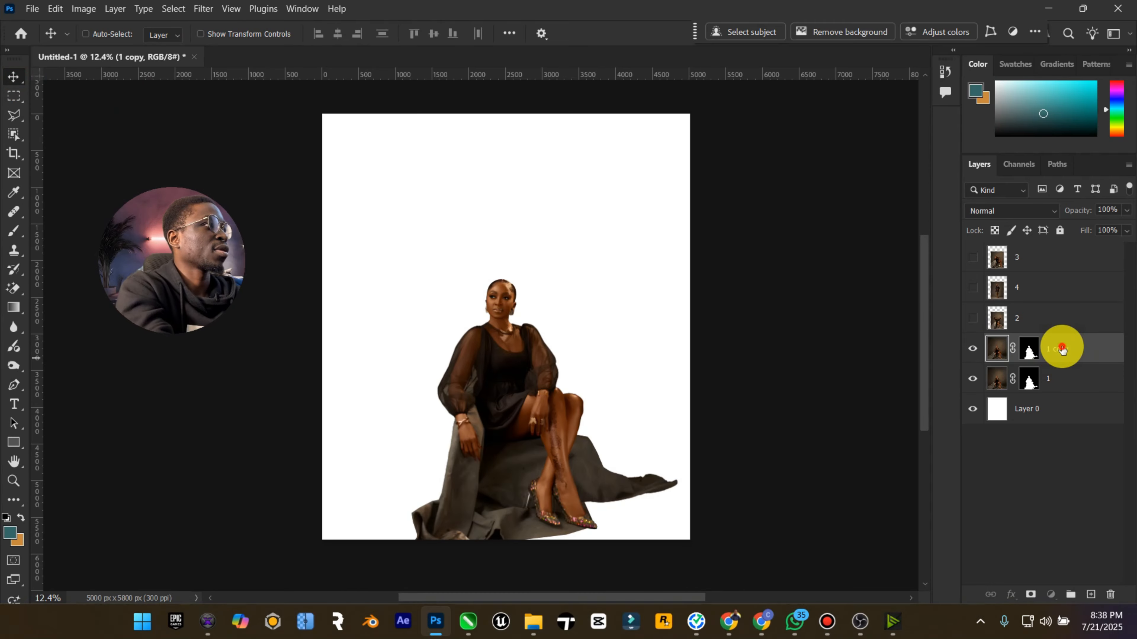
type("b")
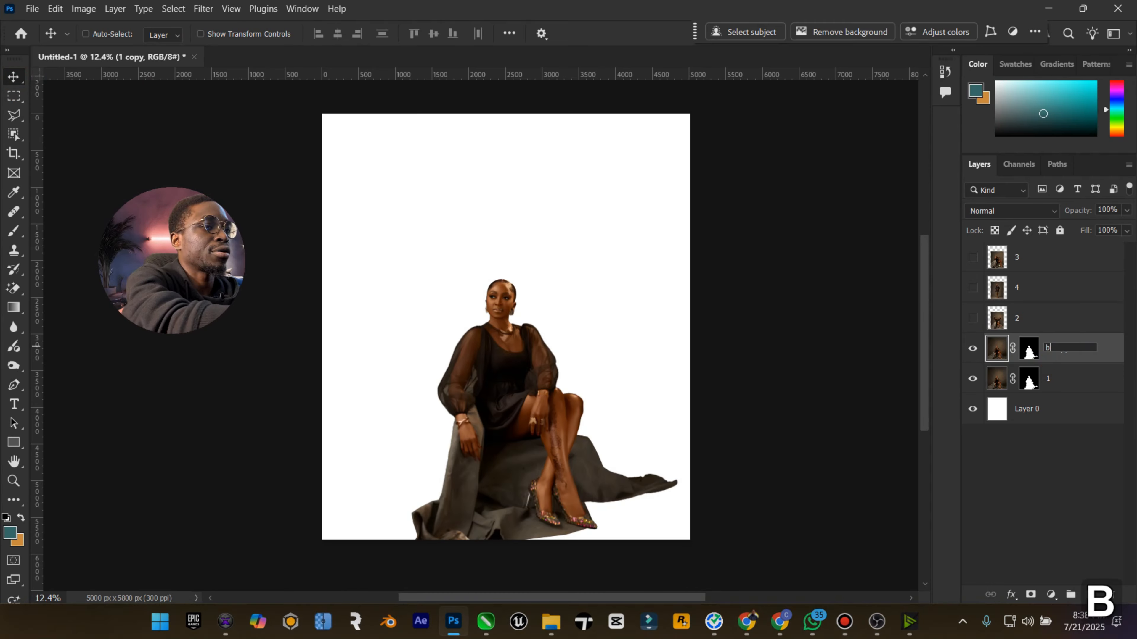
type("ackgrou")
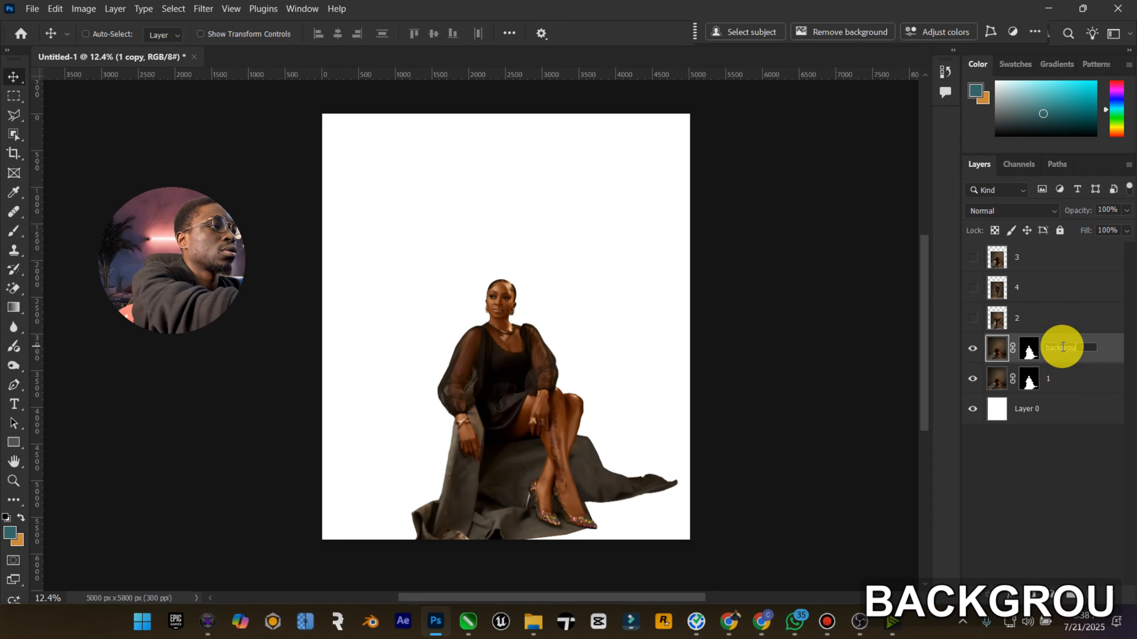
type("nd")
key("Return")
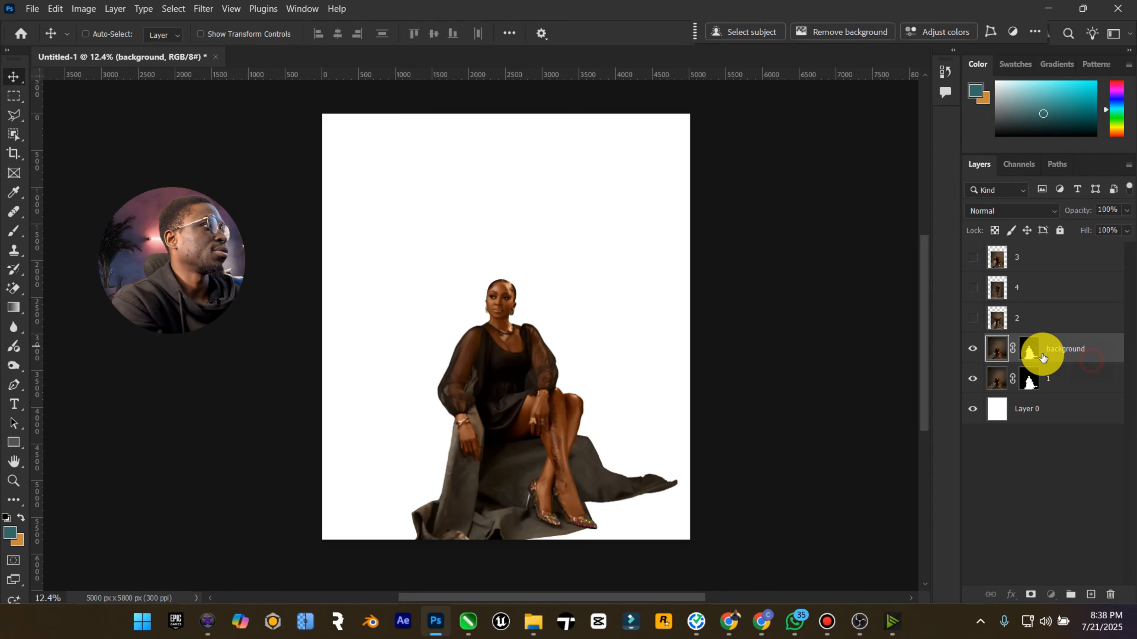
left_click_drag(1030, 354, 975, 380)
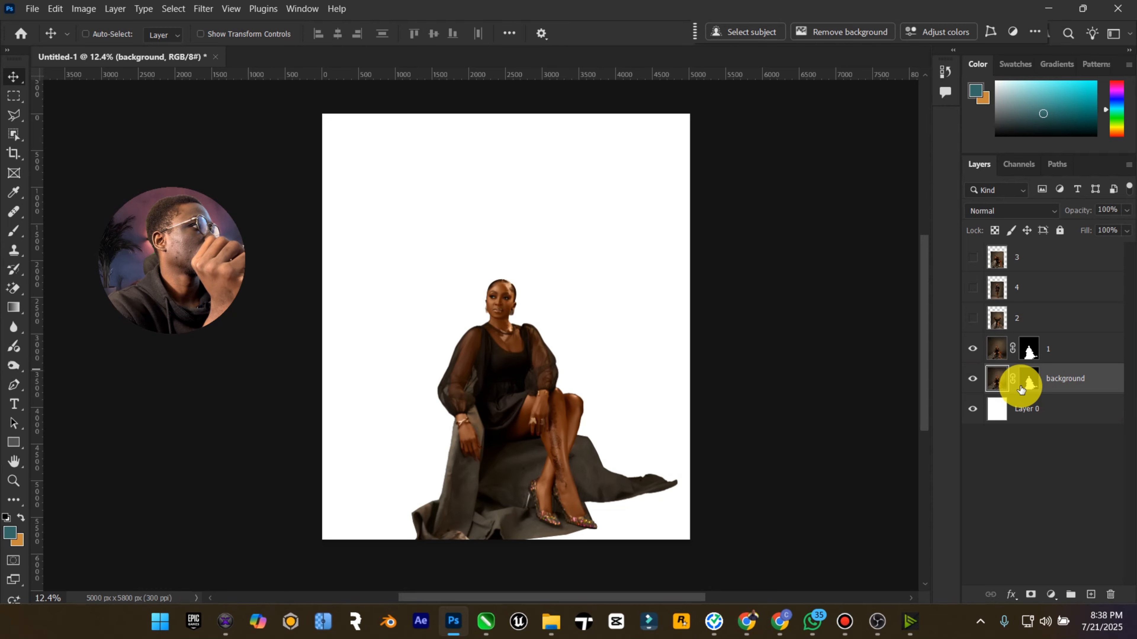
Delete the layer mask from the background layer and apply the layer mask on layer 1
right_click(1029, 378)
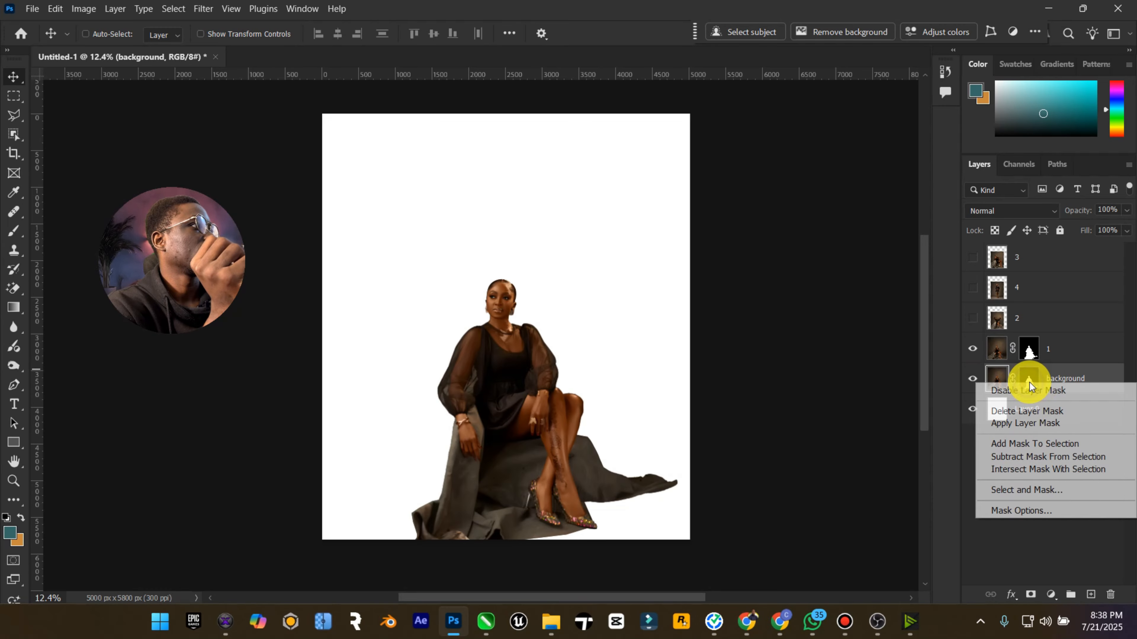
left_click(1032, 414)
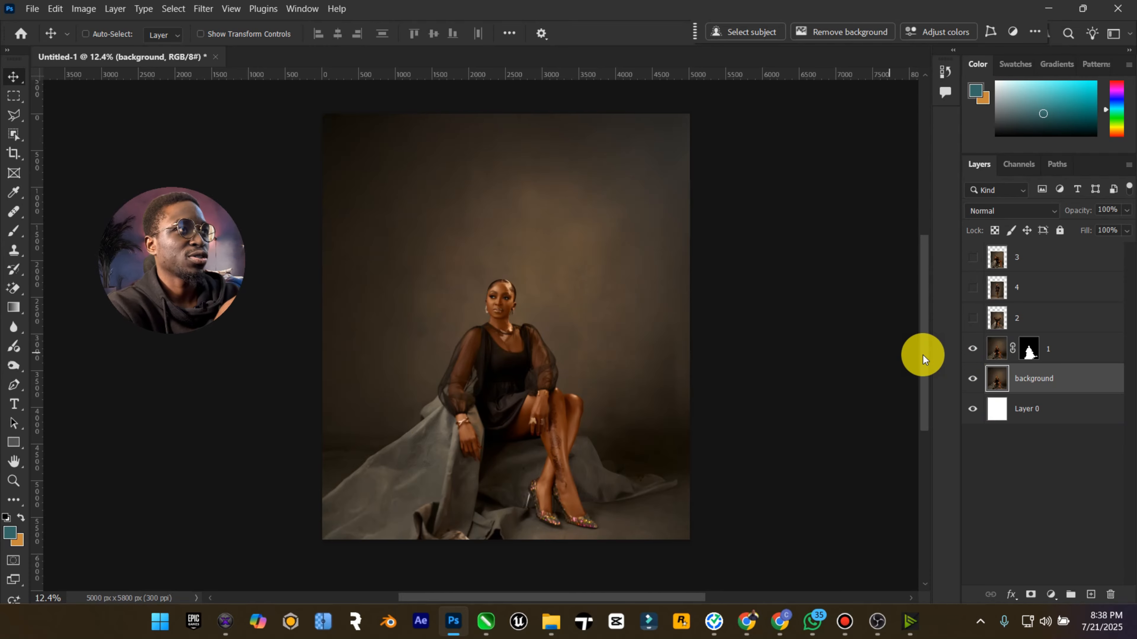
right_click(1029, 350)
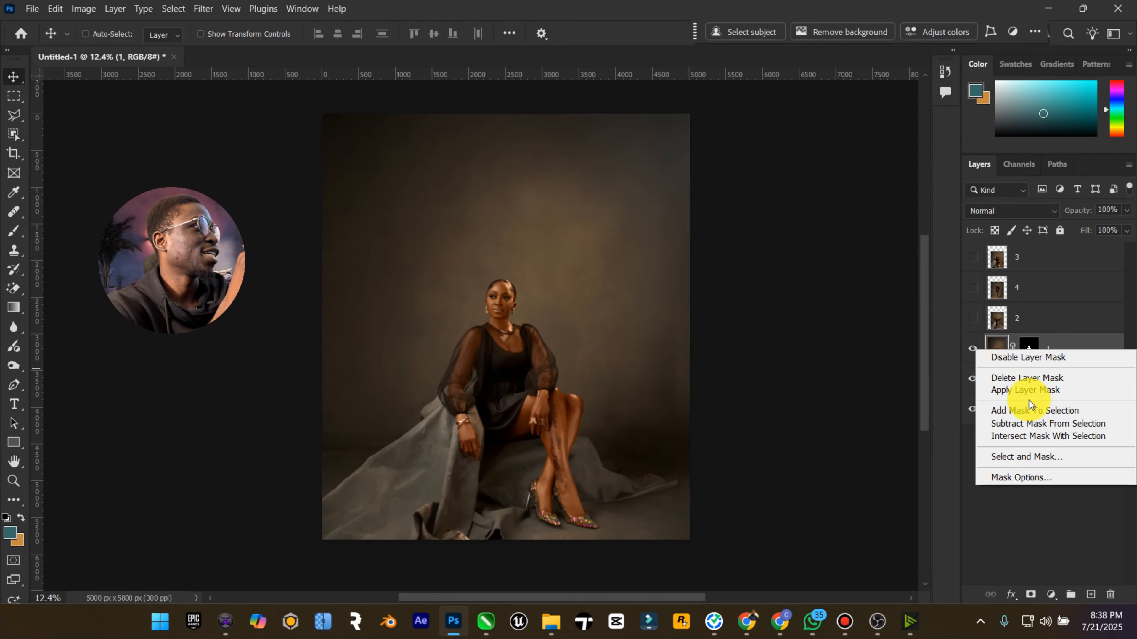
left_click(1023, 390)
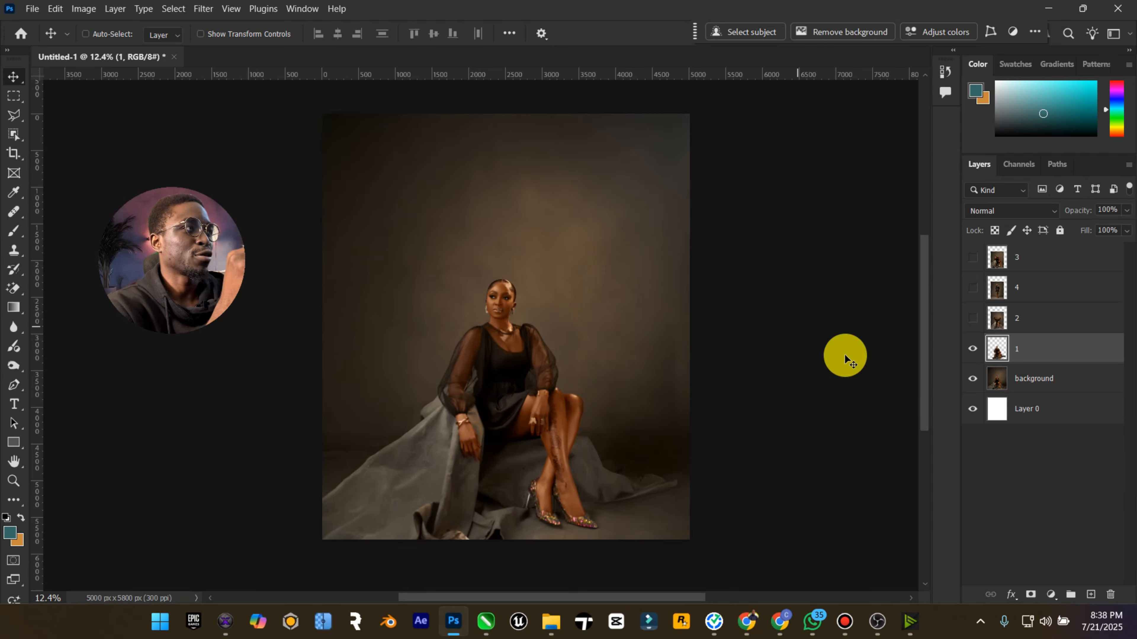
Show layer 4 and move its photo of the standing woman right, flush with the canvas's right edge
left_click(971, 319)
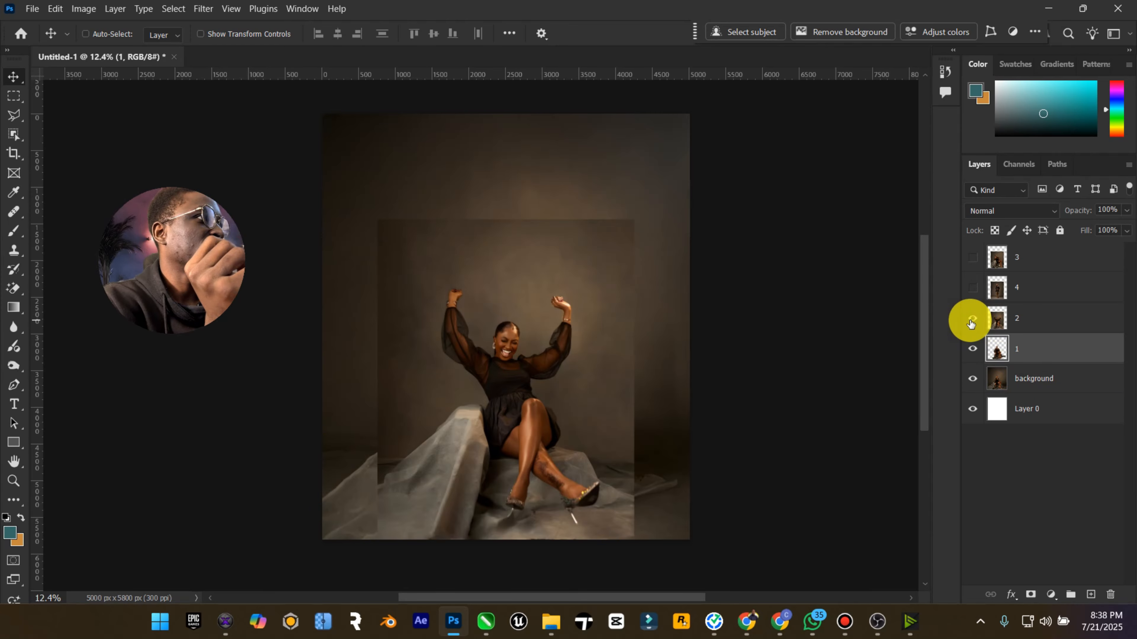
left_click(971, 319)
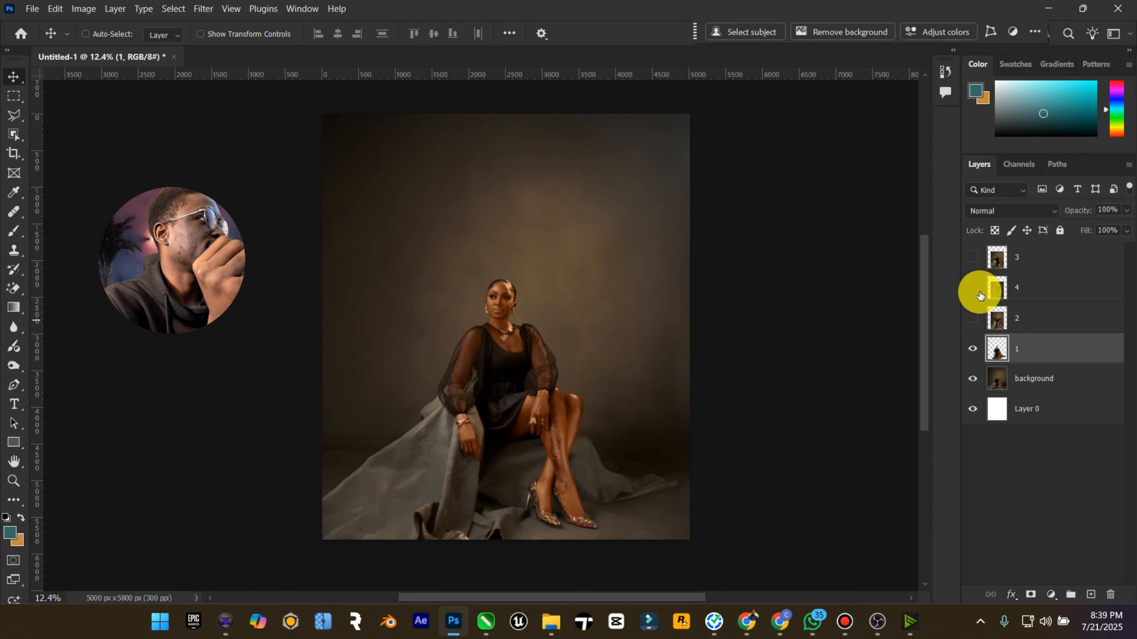
left_click(972, 288)
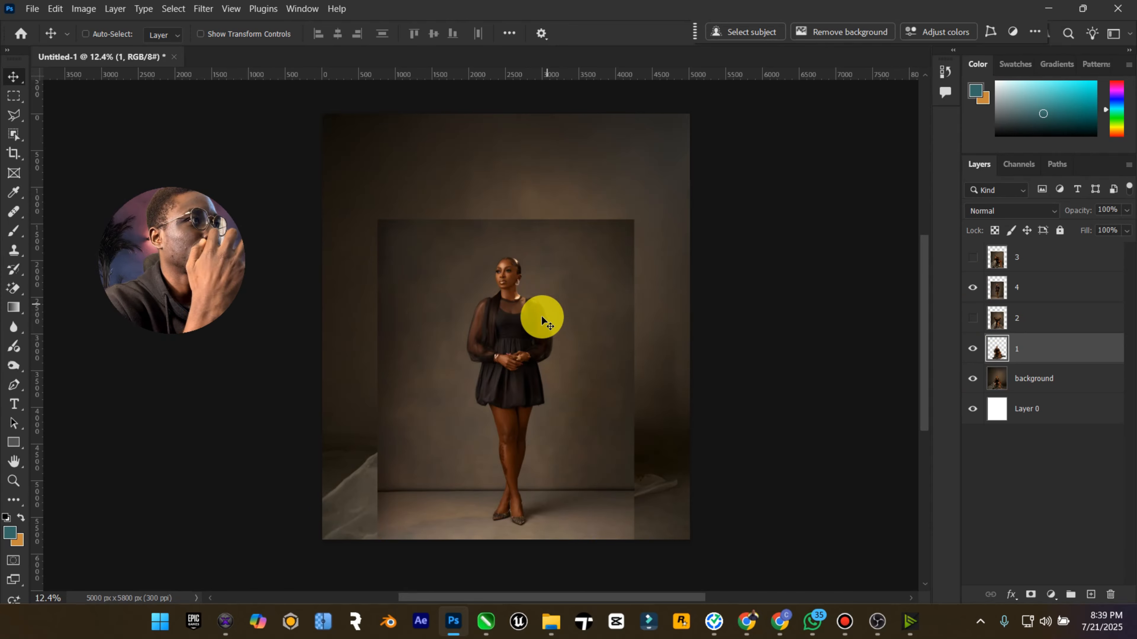
left_click(1001, 288)
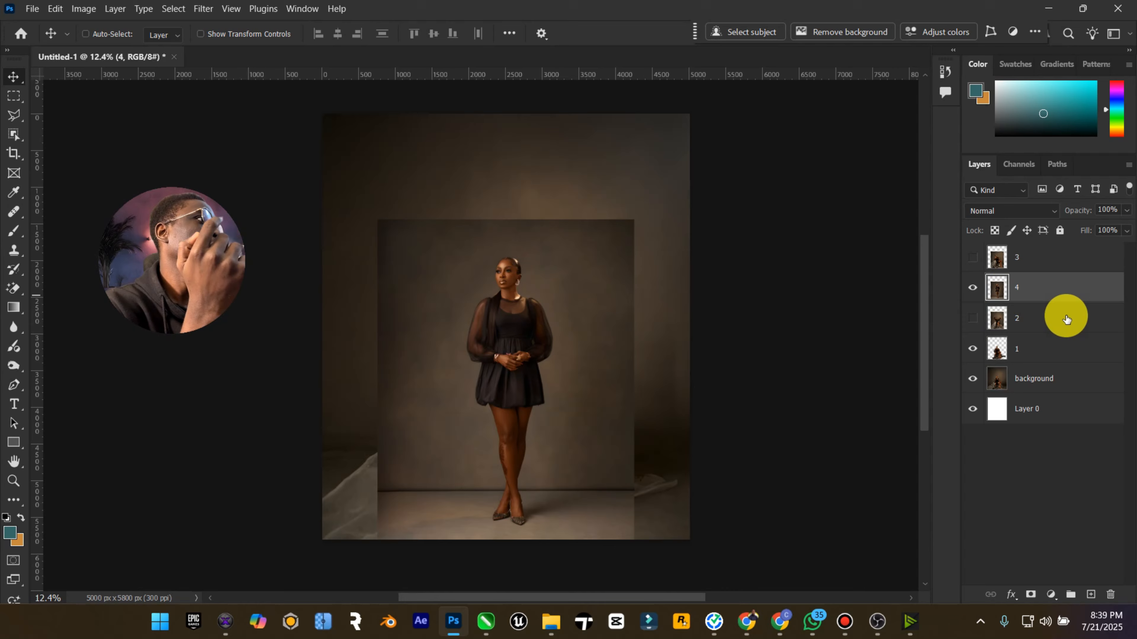
mouse_move(507, 291)
left_mouse_down()
mouse_move(701, 261)
mouse_move(648, 277)
mouse_move(617, 322)
mouse_move(649, 287)
mouse_move(651, 298)
mouse_move(513, 294)
left_mouse_up()
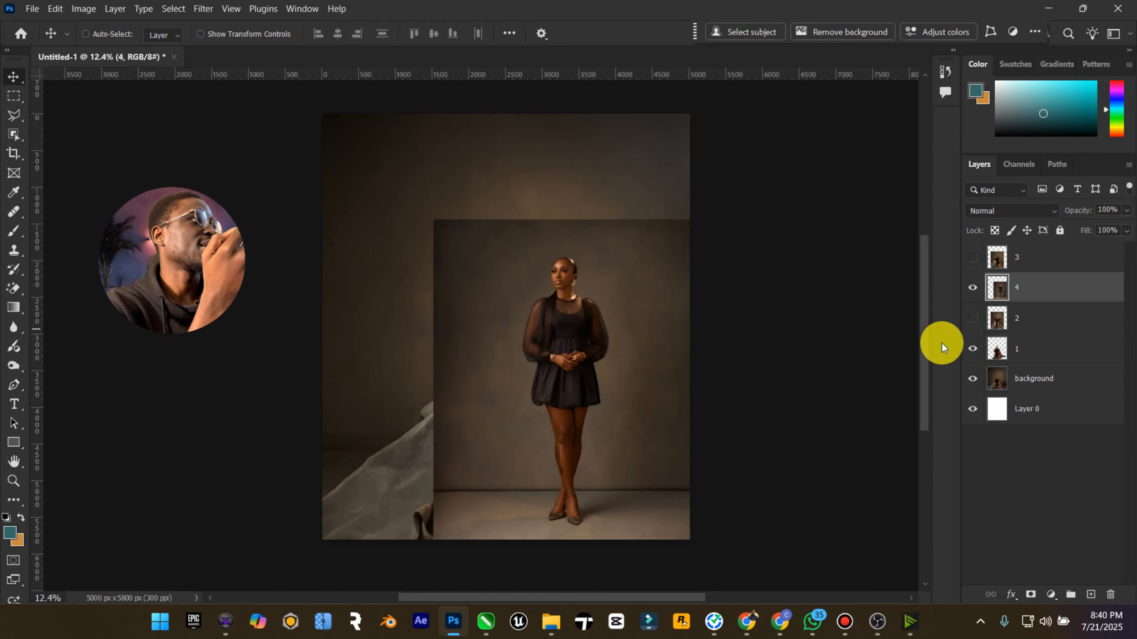
Hide layer 1 and the background layer, and select the subject on layer 4
left_click(972, 349)
left_click(971, 379)
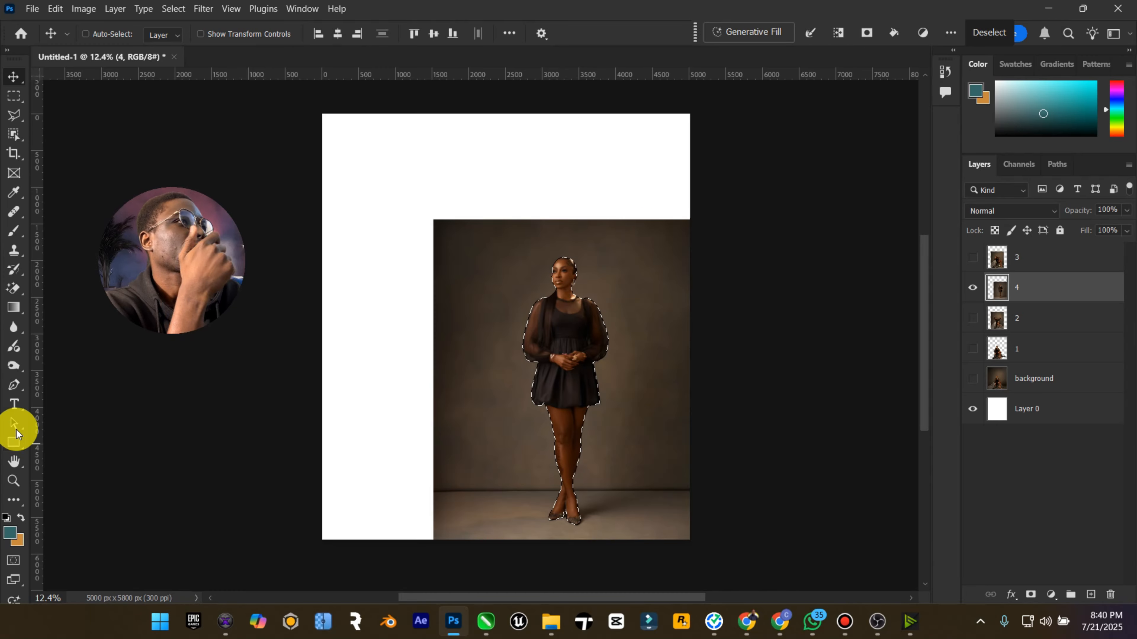
Add the missed edge of the dark fabric between her neck and shoulder to the selection with the Polygonal Lasso
left_click(17, 484)
left_click_drag(561, 274, 670, 250)
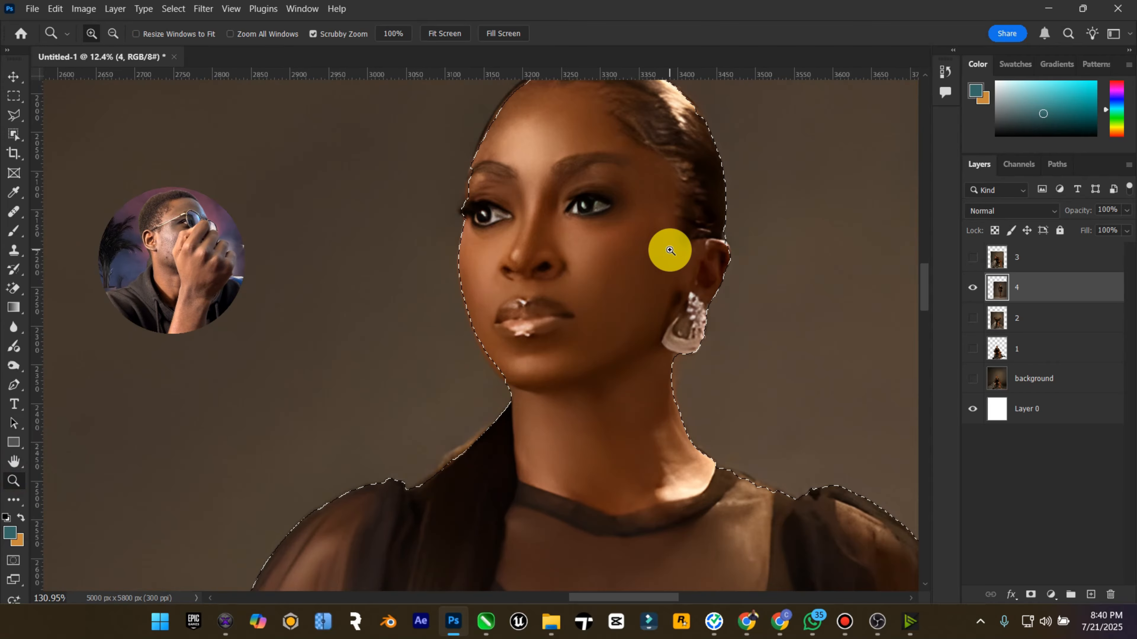
left_click(14, 115)
left_click(417, 491)
left_click(454, 459)
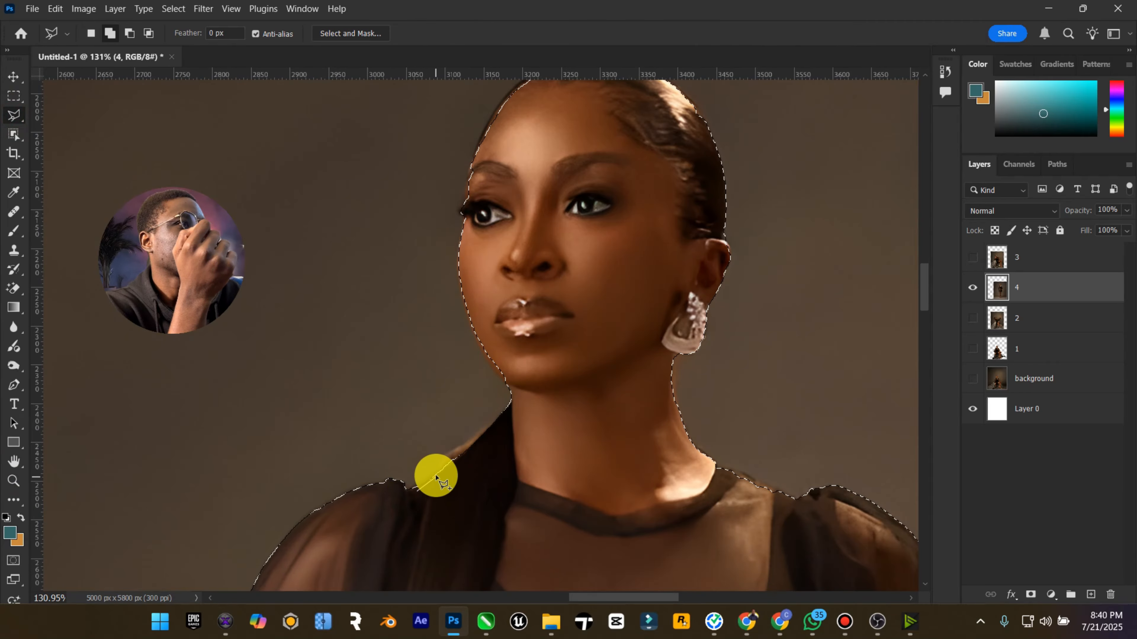
left_click(445, 454)
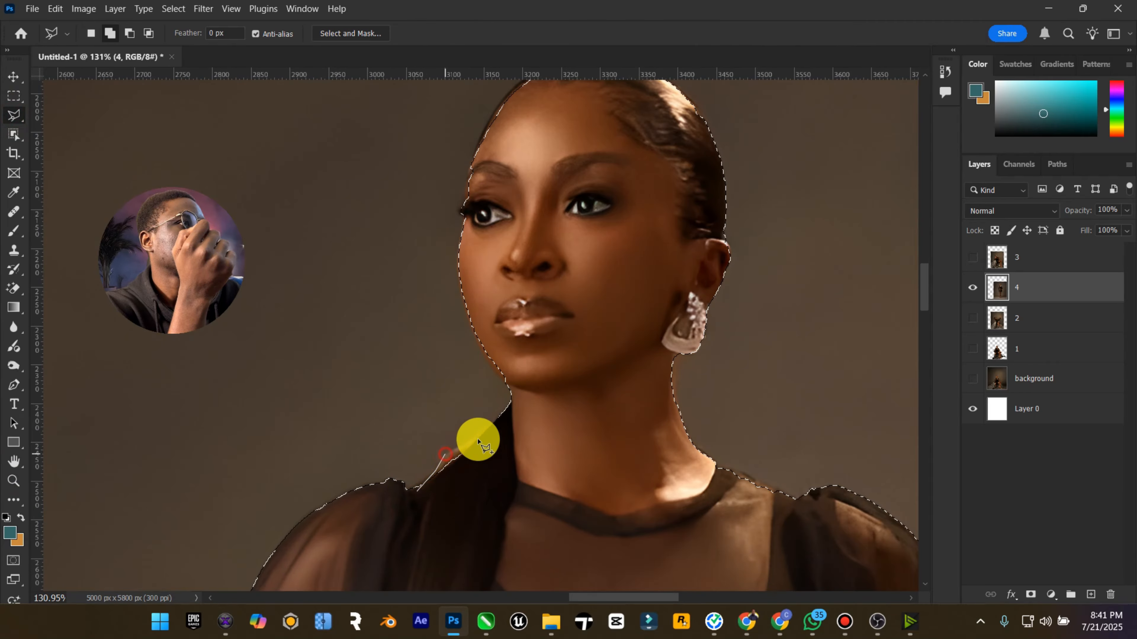
double_click(488, 523)
Add the missed edge along the woman's chin, jaw and cheek to the selection with the Polygonal Lasso
left_click(533, 395)
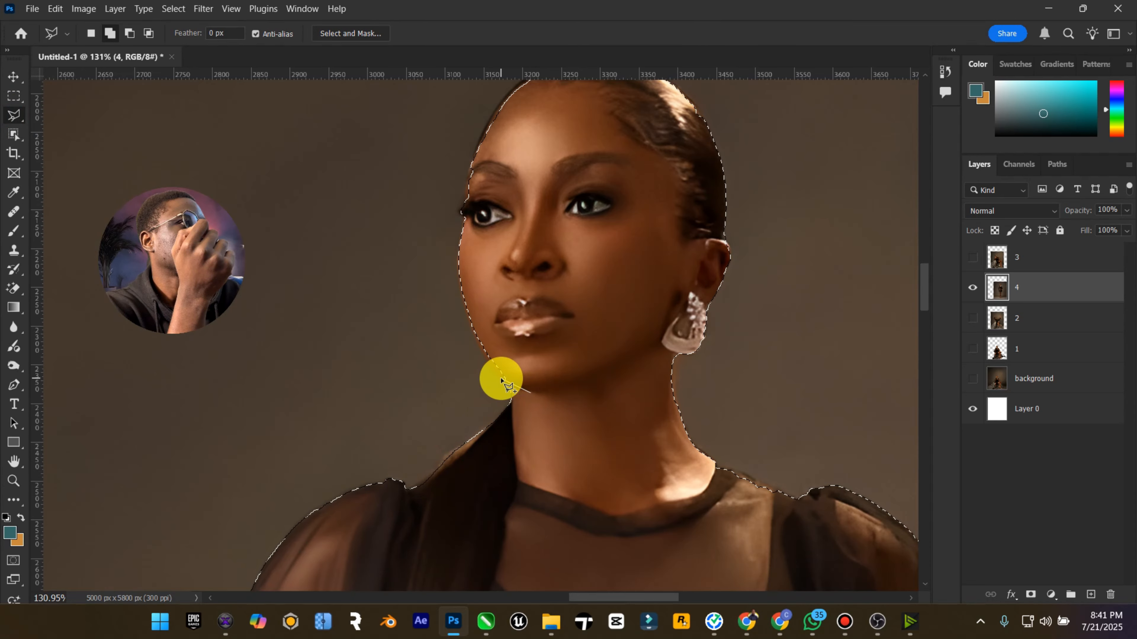
left_click(503, 380)
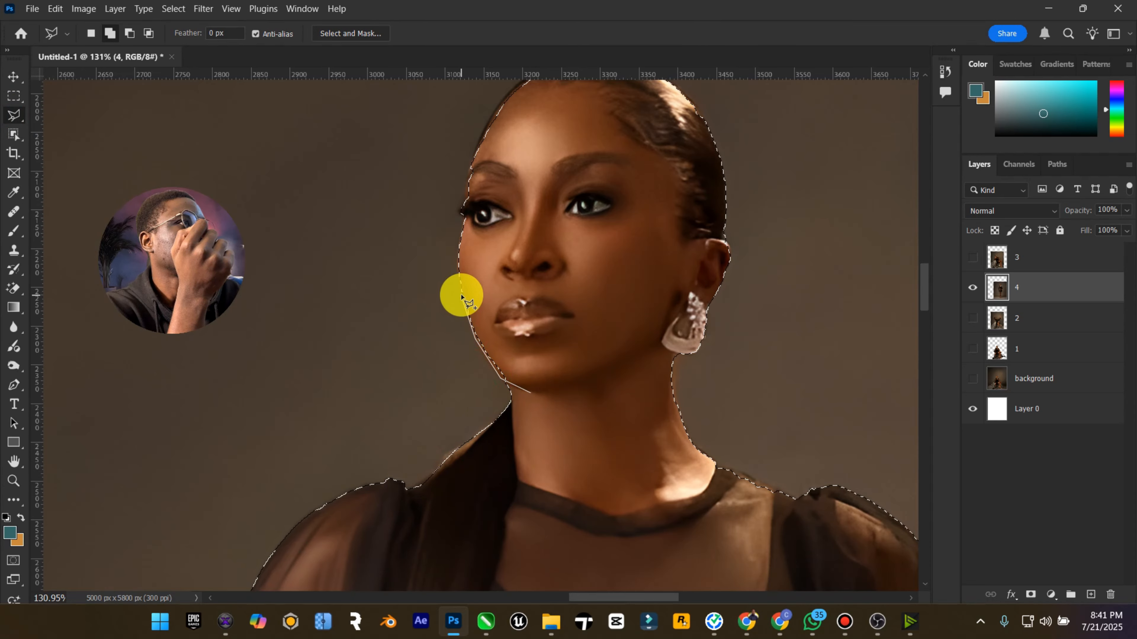
scroll(540, 318, "up", 3)
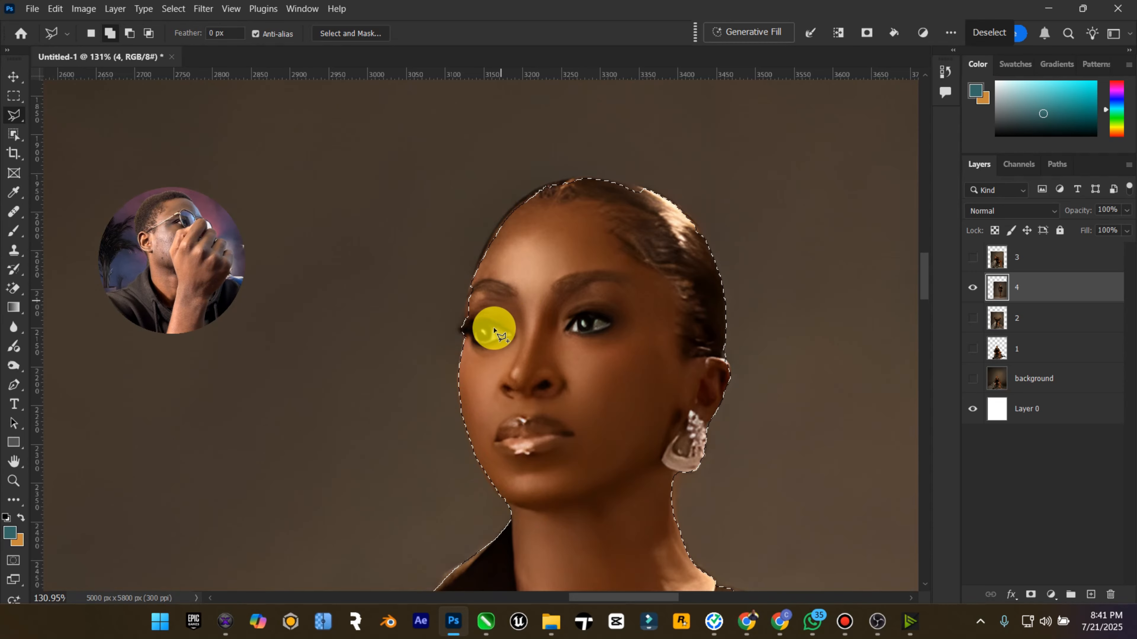
Add the protruding eyelashes, the forehead edge and the outline of the hair over the top of the head to the selection
left_click(481, 332)
left_click(458, 327)
left_click(460, 299)
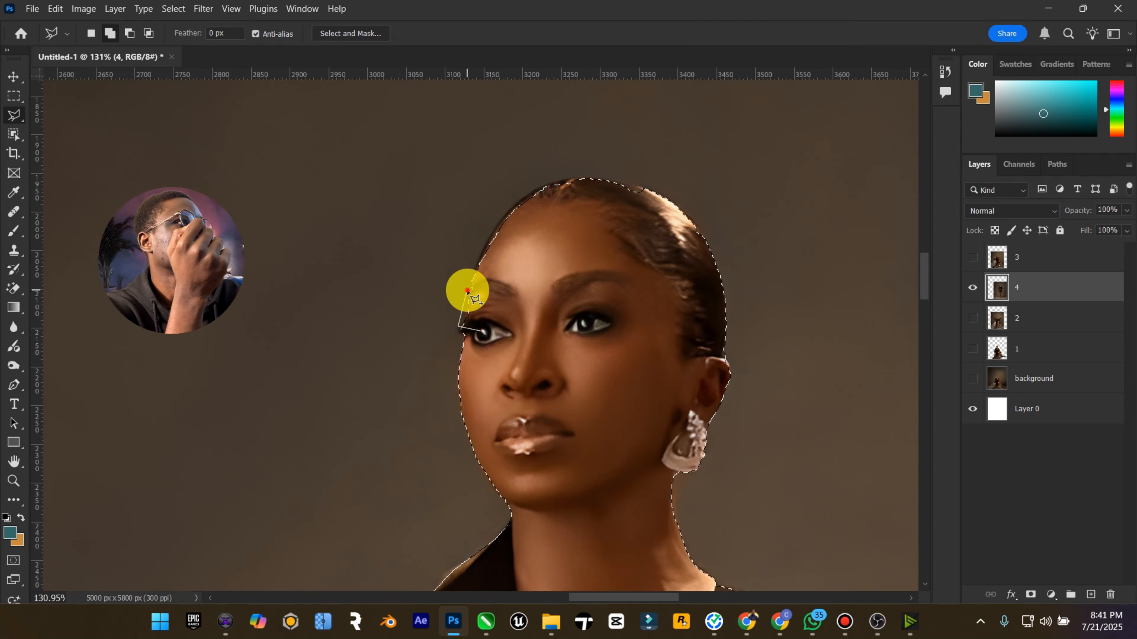
left_click(477, 262)
left_click(497, 222)
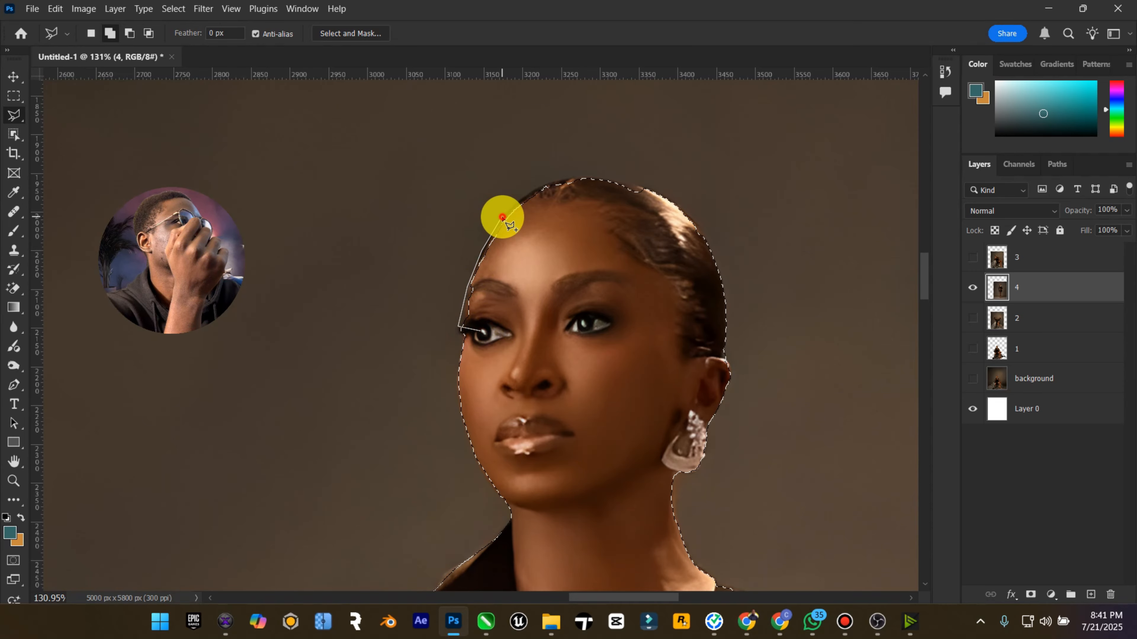
left_click(527, 196)
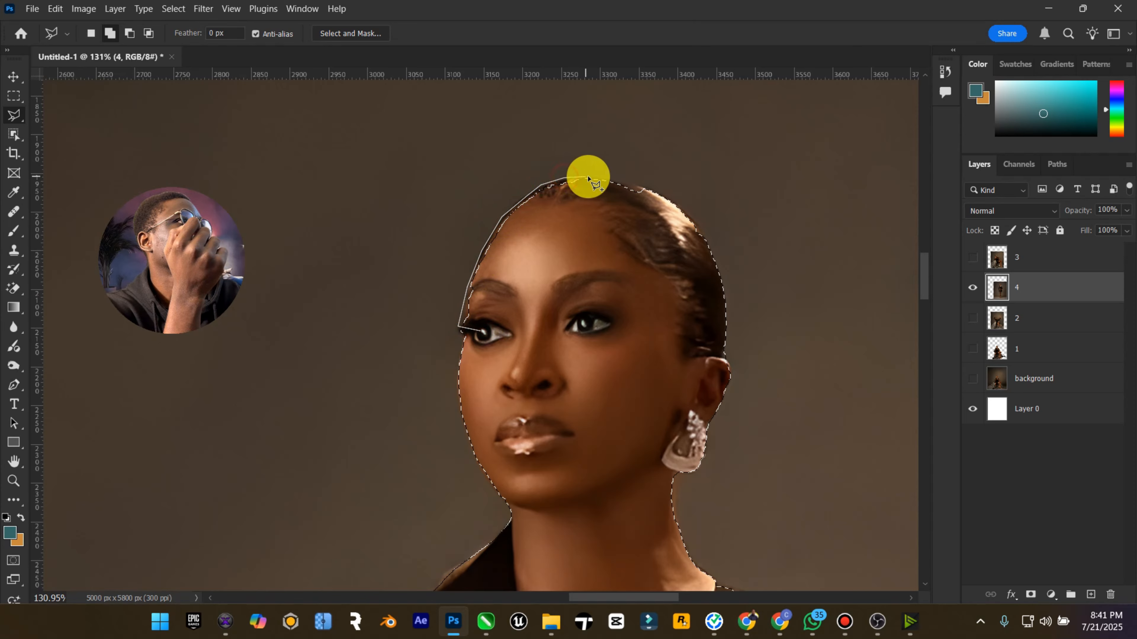
left_click(619, 185)
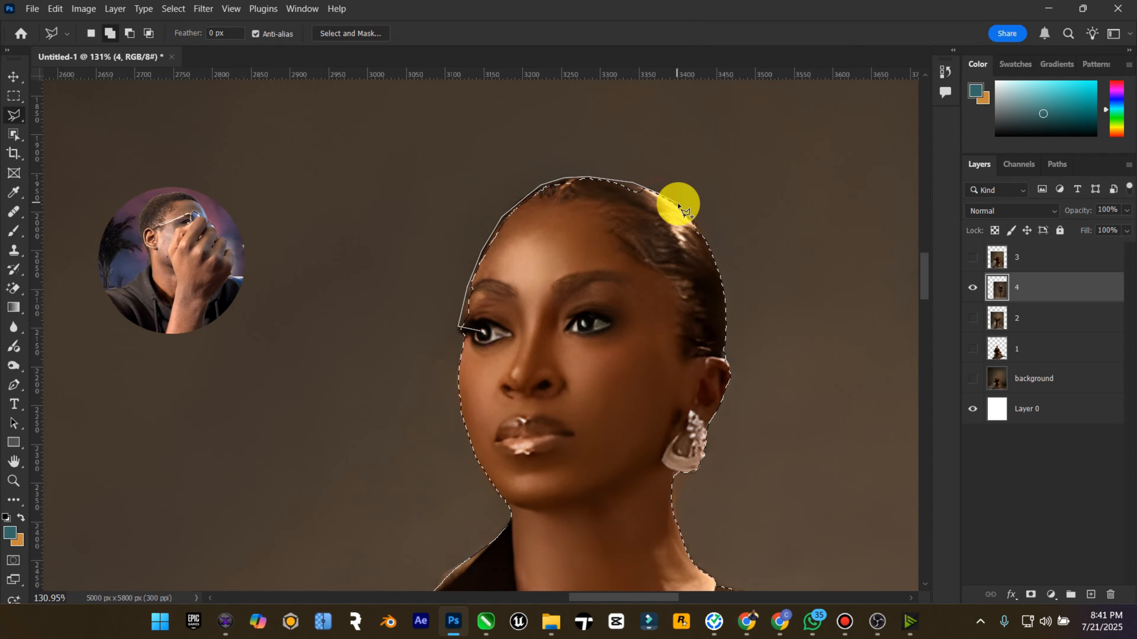
double_click(670, 310)
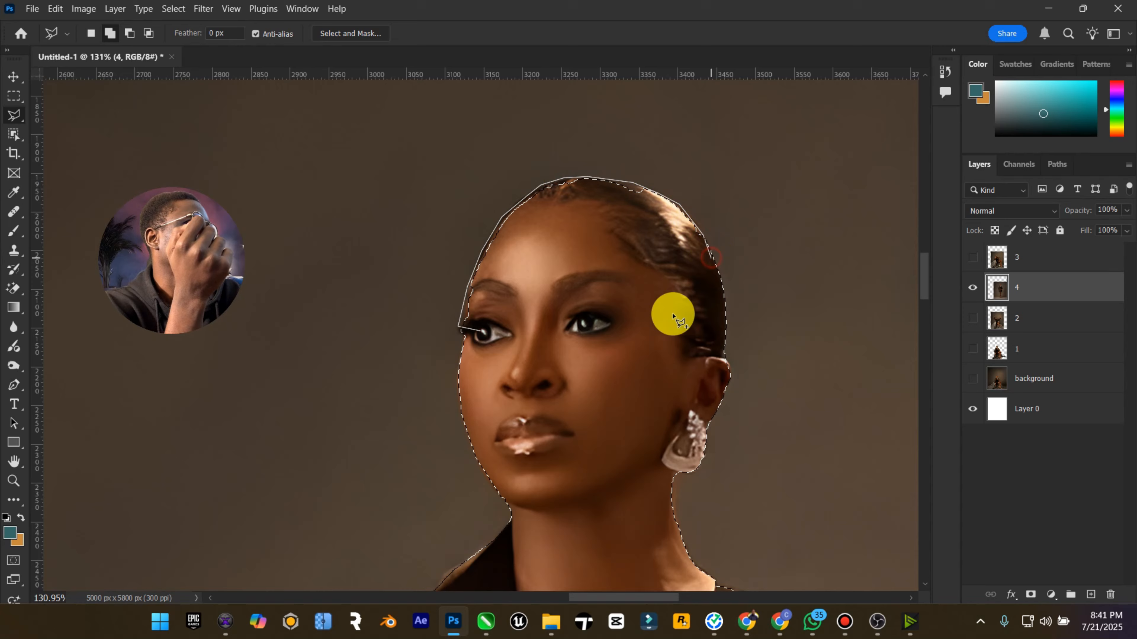
Add the missed edge of the neck below the earring to the selection
scroll(671, 314, "down", 5)
scroll(668, 405, "down", 2)
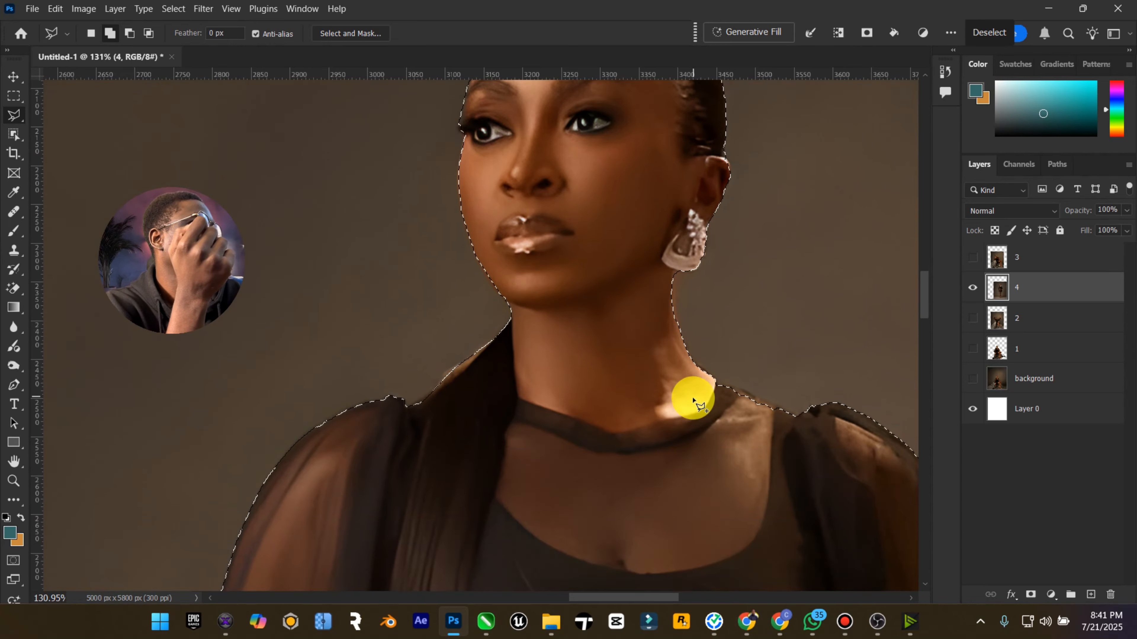
left_click(692, 402)
left_click(671, 334)
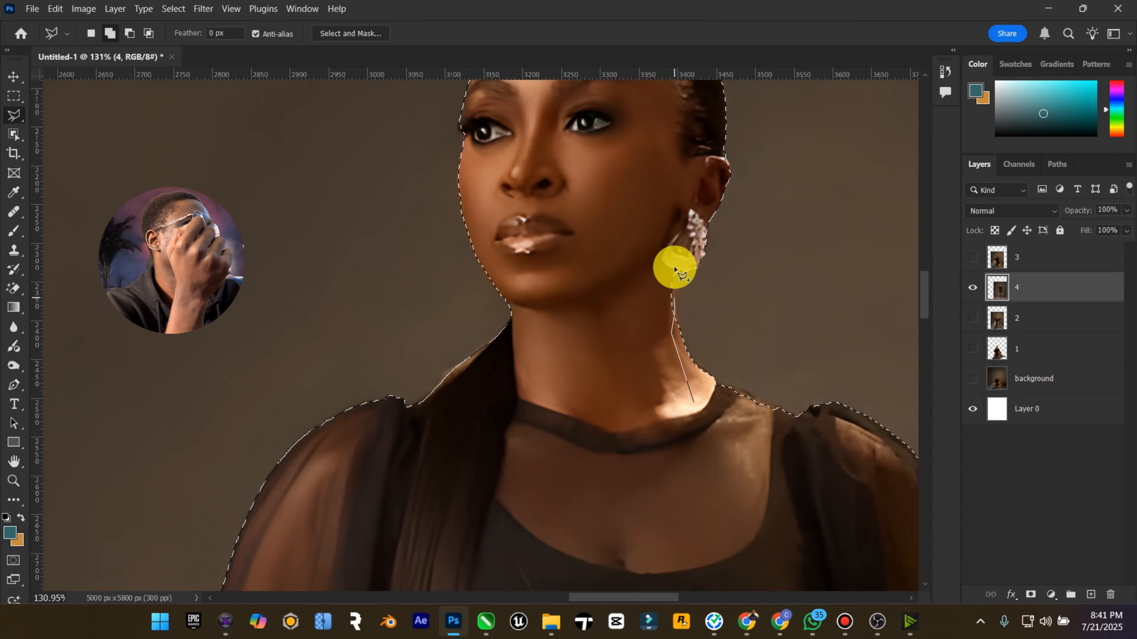
double_click(604, 295)
Add the sheer fabric edge between the neck and the puffed sleeve on the earring side to the selection
scroll(609, 322, "down", 3)
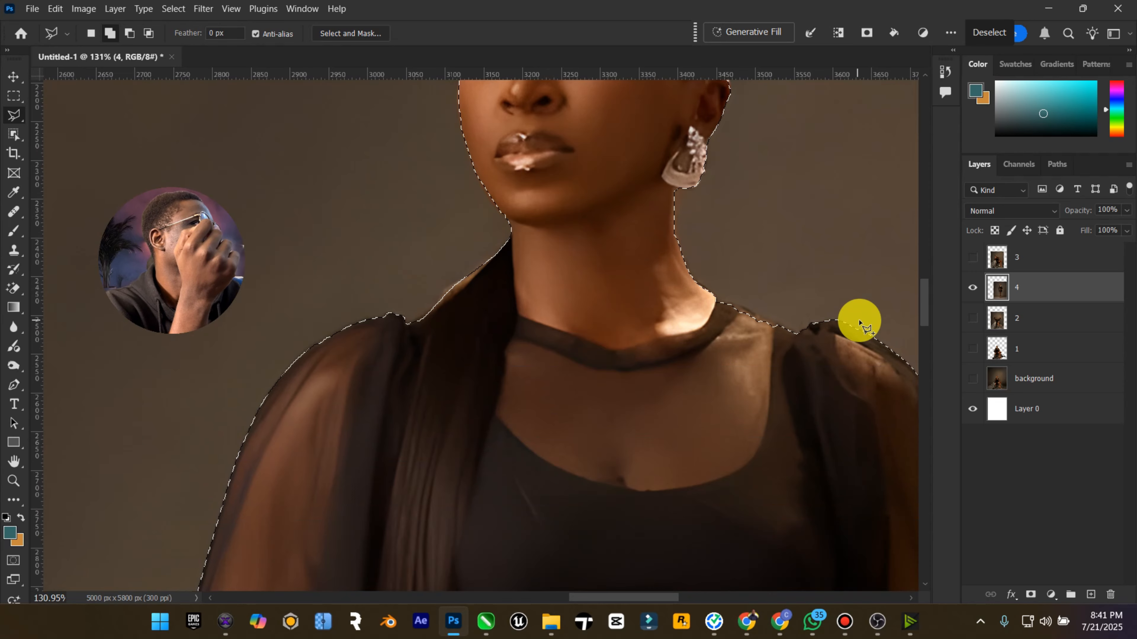
left_click(841, 347)
left_click(791, 332)
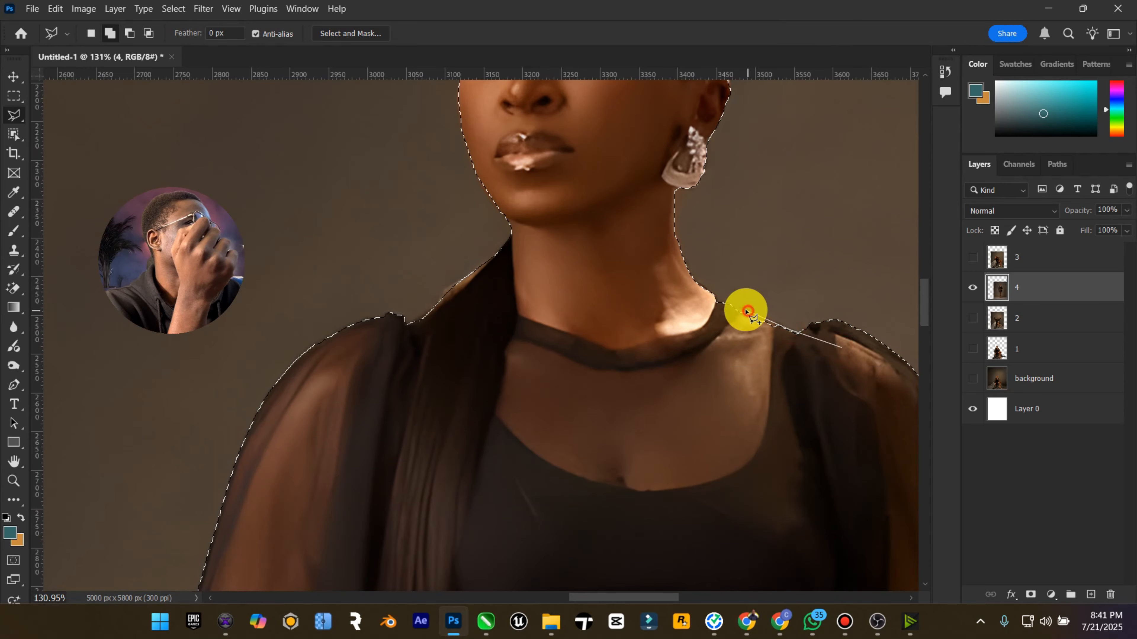
left_click(694, 288)
left_click(668, 339)
double_click(783, 366)
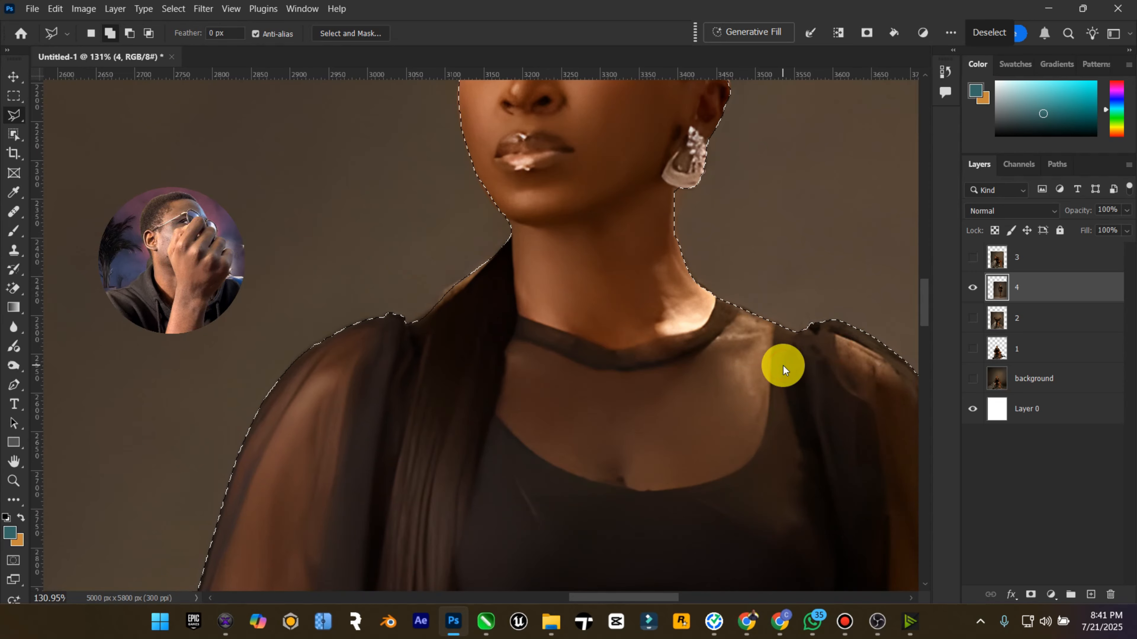
Add the missed inner part of the rear shoe, between the two feet, to the selection with the Polygonal Lasso
scroll(203, 426, "down", 2)
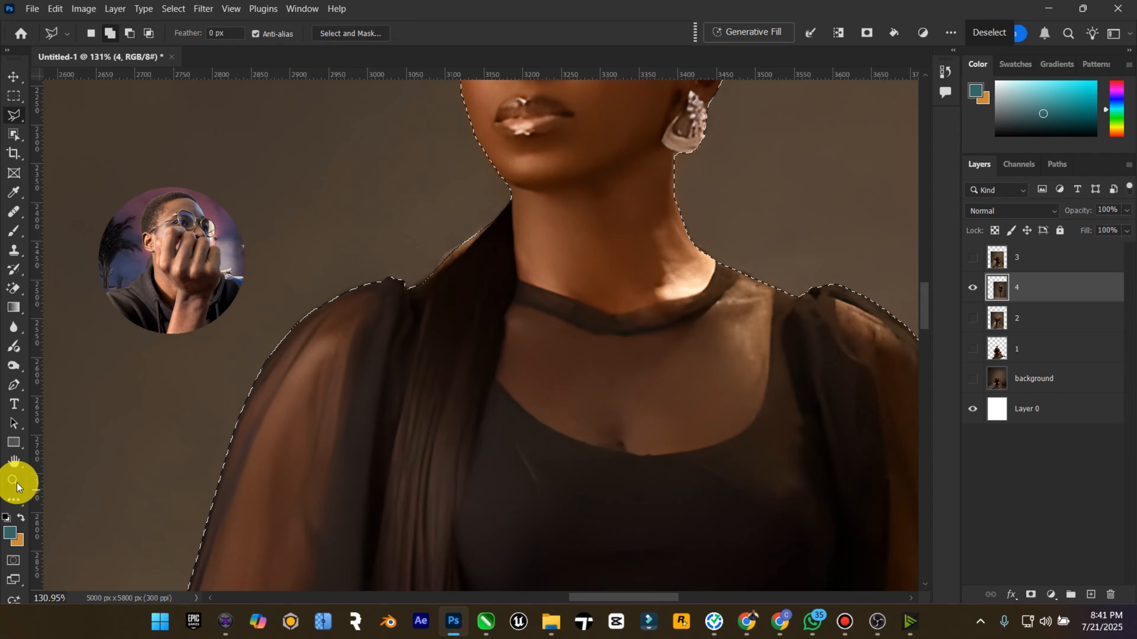
double_click(13, 464)
left_click(14, 478)
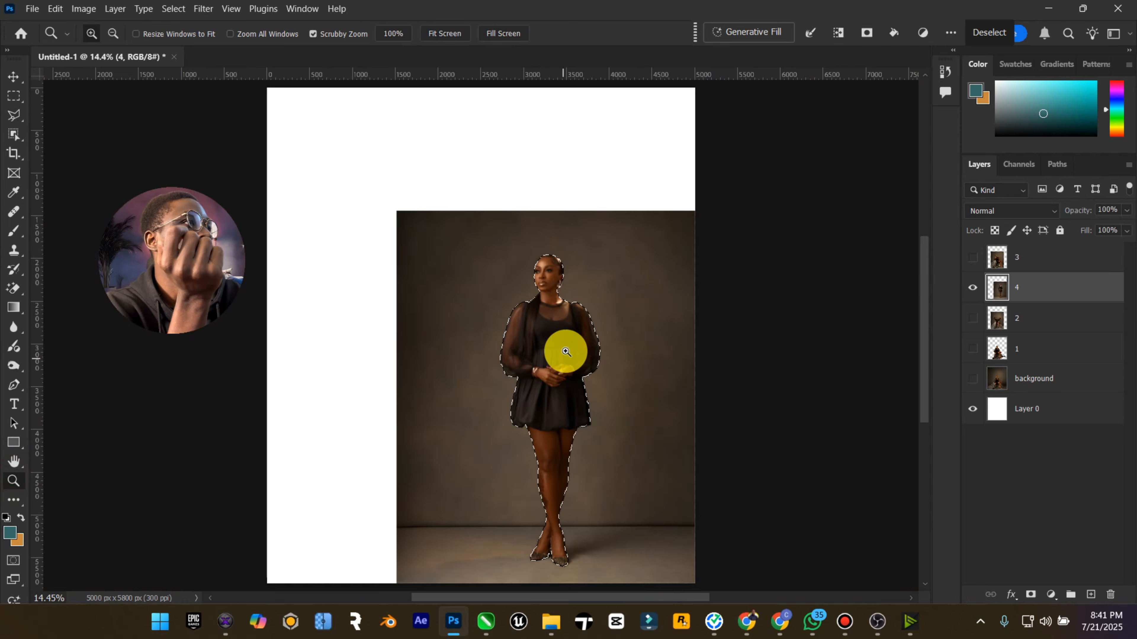
left_click_drag(582, 362, 648, 367)
scroll(649, 367, "down", 3)
mouse_move(526, 445)
left_mouse_down()
mouse_move(564, 434)
mouse_move(537, 442)
left_mouse_up()
scroll(537, 442, "down", 10)
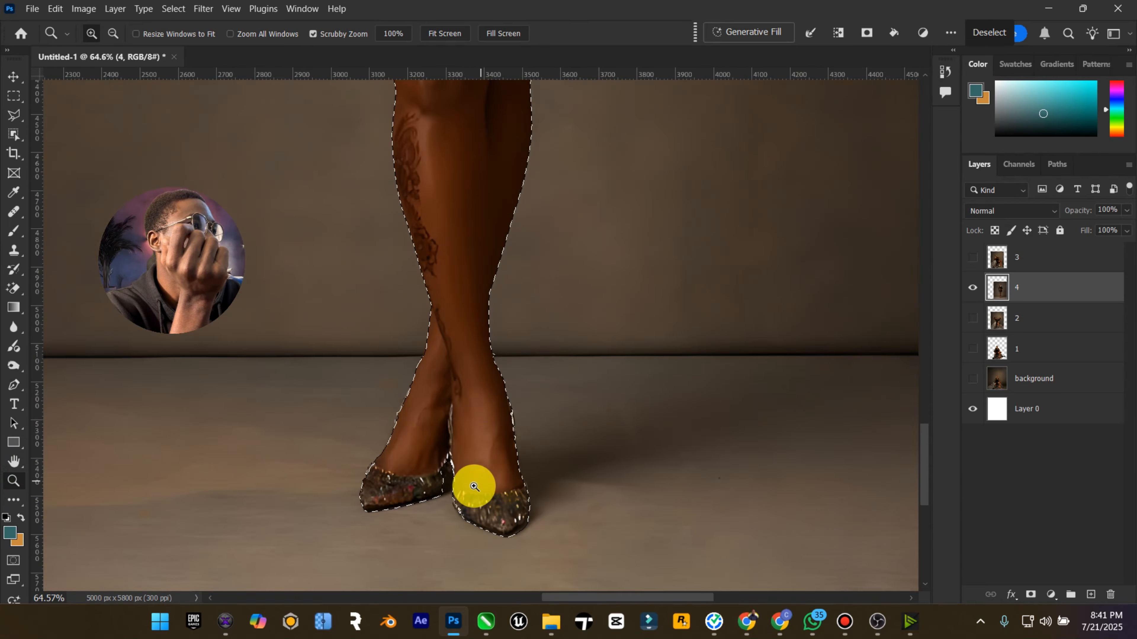
left_click_drag(472, 485, 530, 470)
left_click(14, 115)
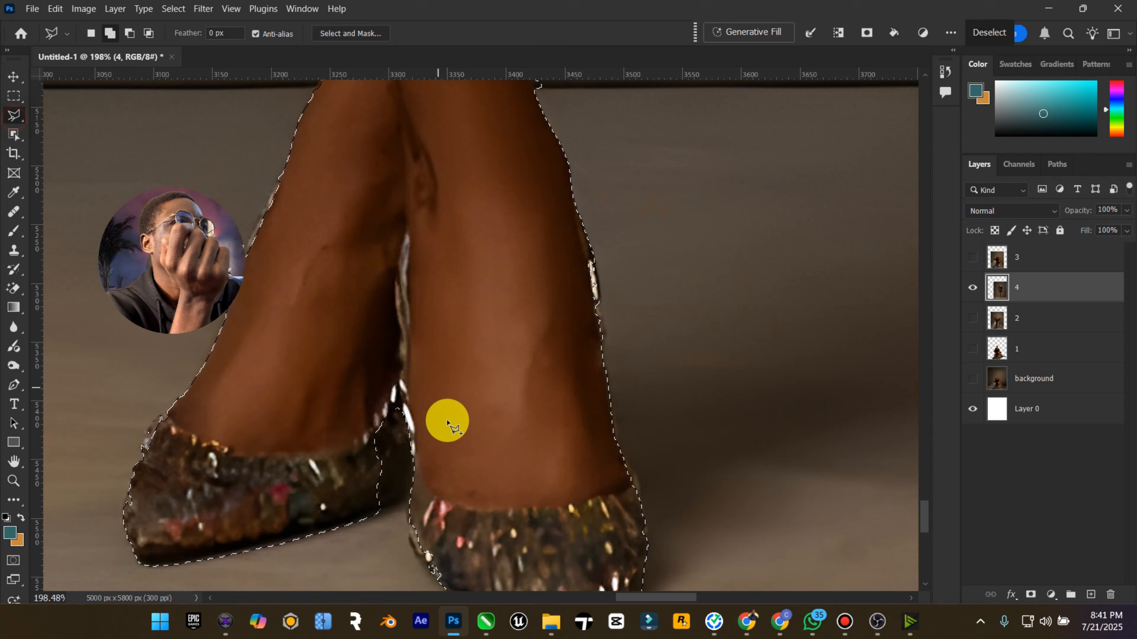
left_click(373, 515)
left_click(402, 501)
left_click(416, 449)
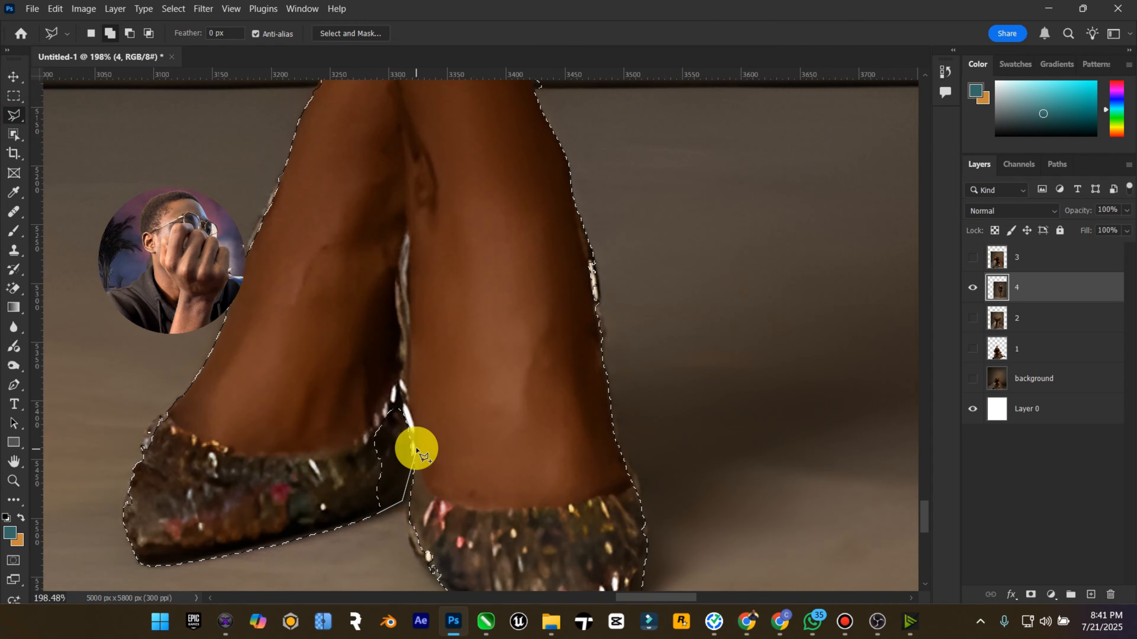
left_click(392, 341)
double_click(319, 392)
Add the outer edge of the rear shoe up to the start of the ankle to the selection
left_click(226, 516)
left_click(190, 519)
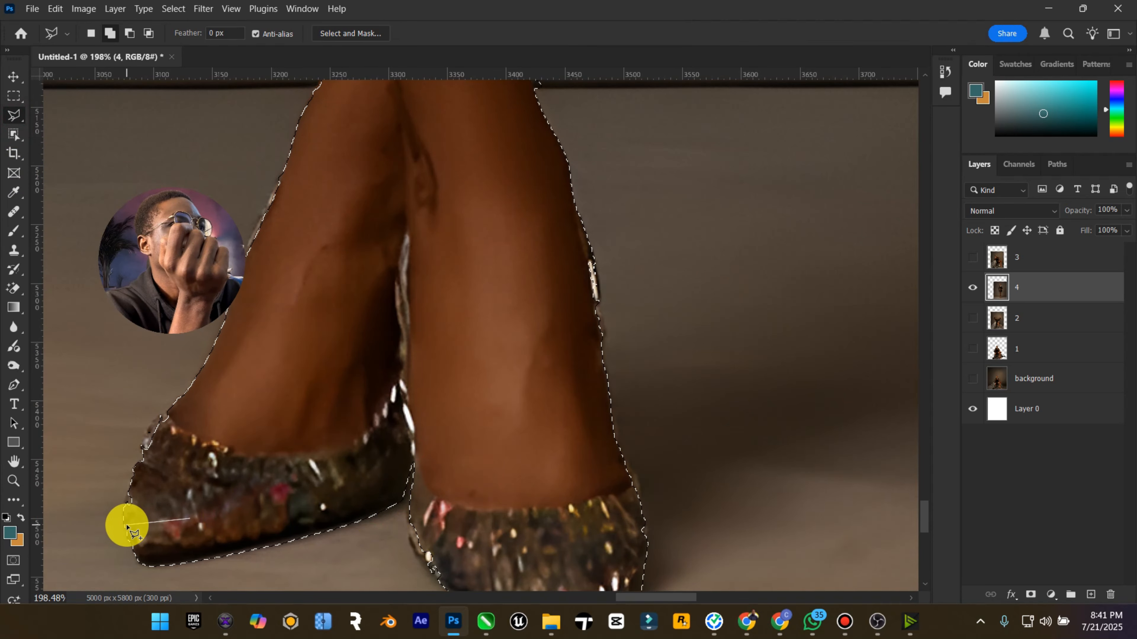
left_click(123, 512)
left_click(139, 465)
left_click(150, 424)
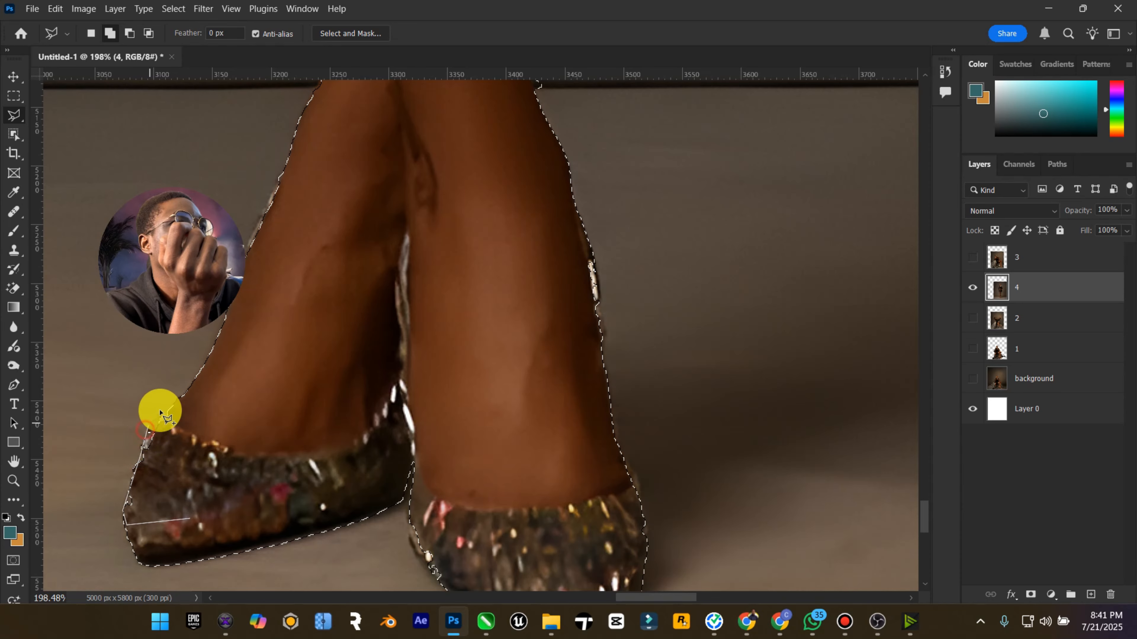
left_click(205, 374)
double_click(249, 428)
Add the outer side of the front shoe up to the heel to the selection
scroll(271, 475, "down", 3)
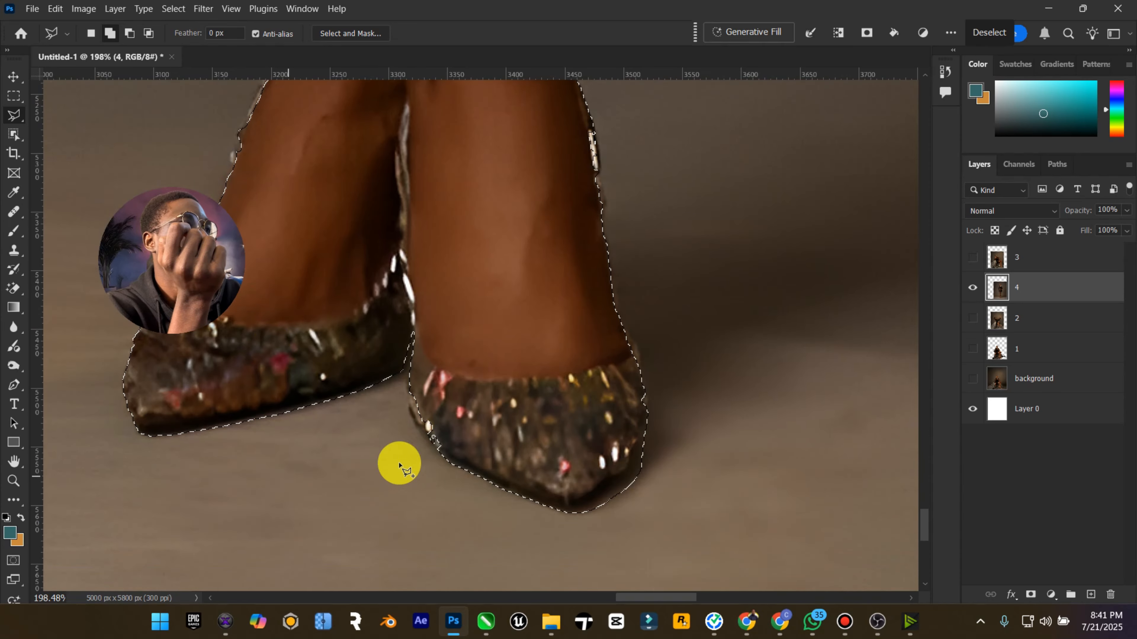
scroll(444, 452, "up", 2)
left_click(605, 502)
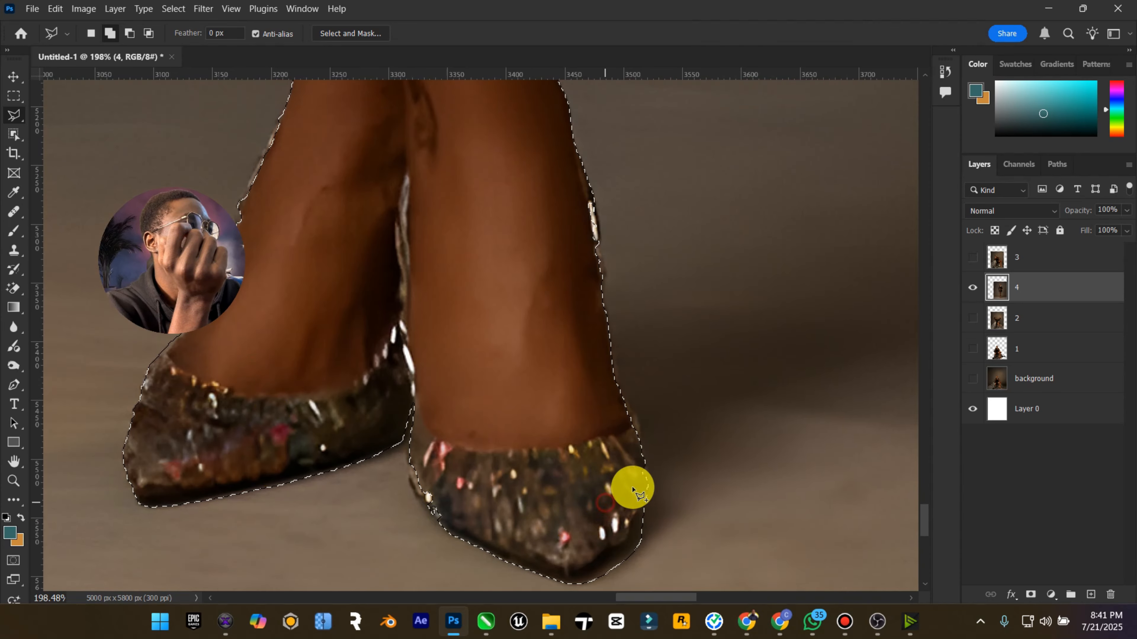
left_click(645, 482)
left_click(639, 417)
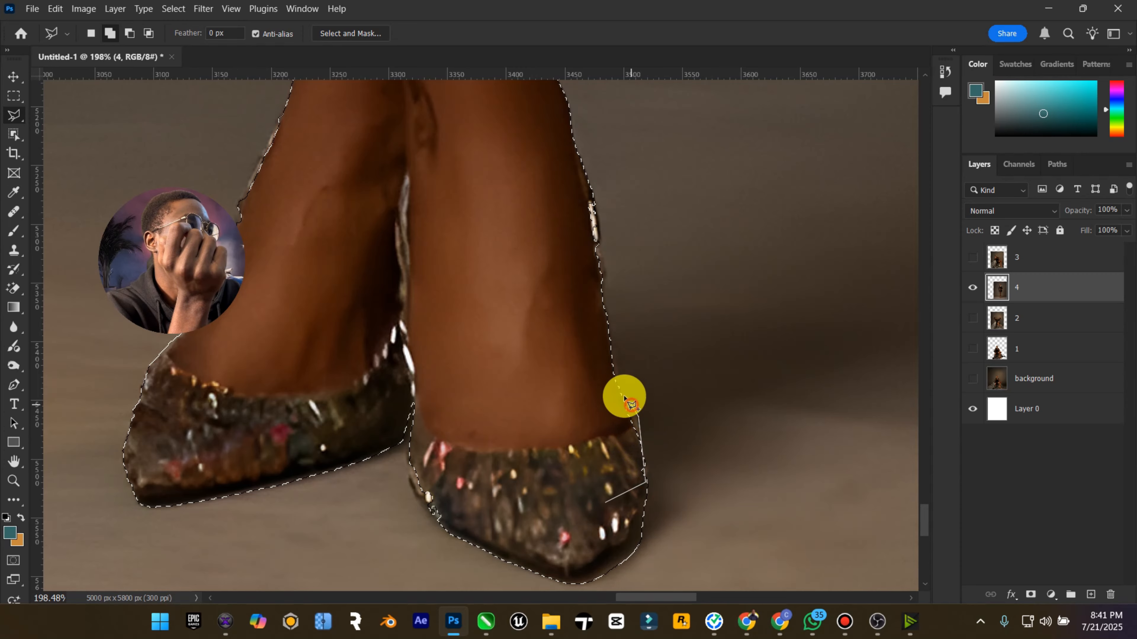
left_click(621, 394)
double_click(560, 453)
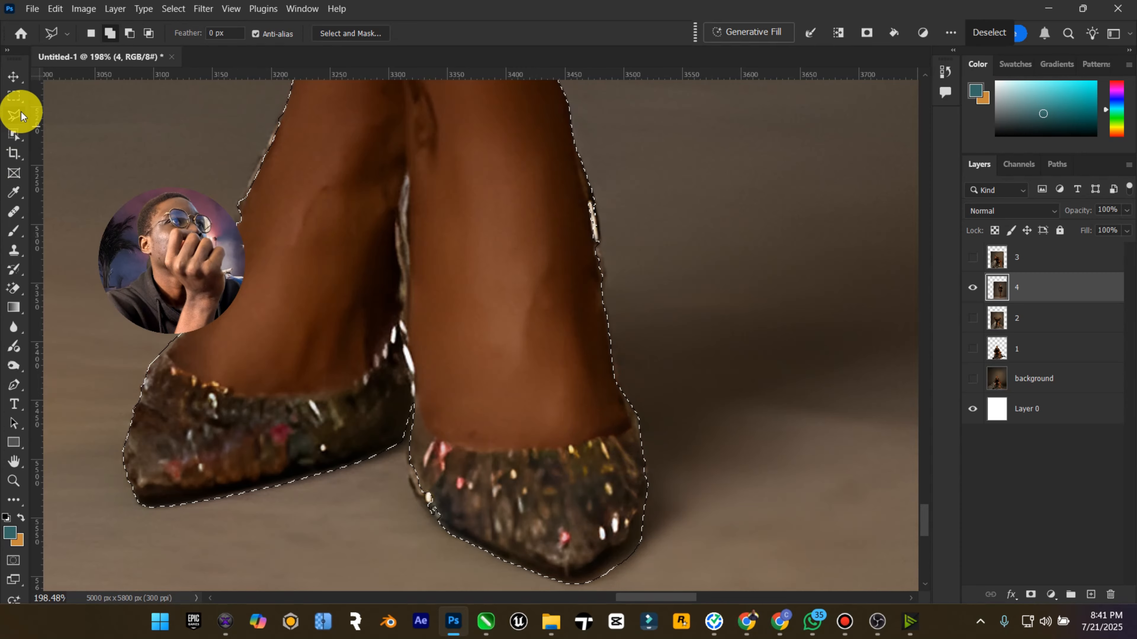
Subtract the strip of floor shadow beside the front shoe's toe from the selection with the Polygonal Lasso
left_click(129, 33)
scroll(562, 448, "down", 1)
left_click(558, 545)
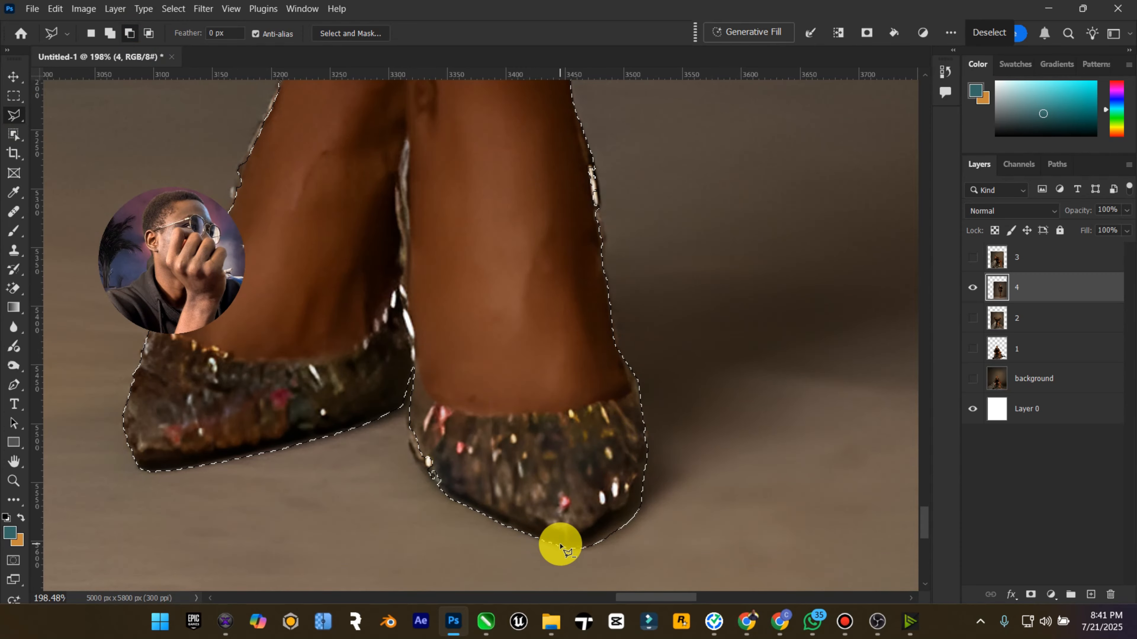
left_click(592, 541)
left_click(637, 505)
left_click(655, 422)
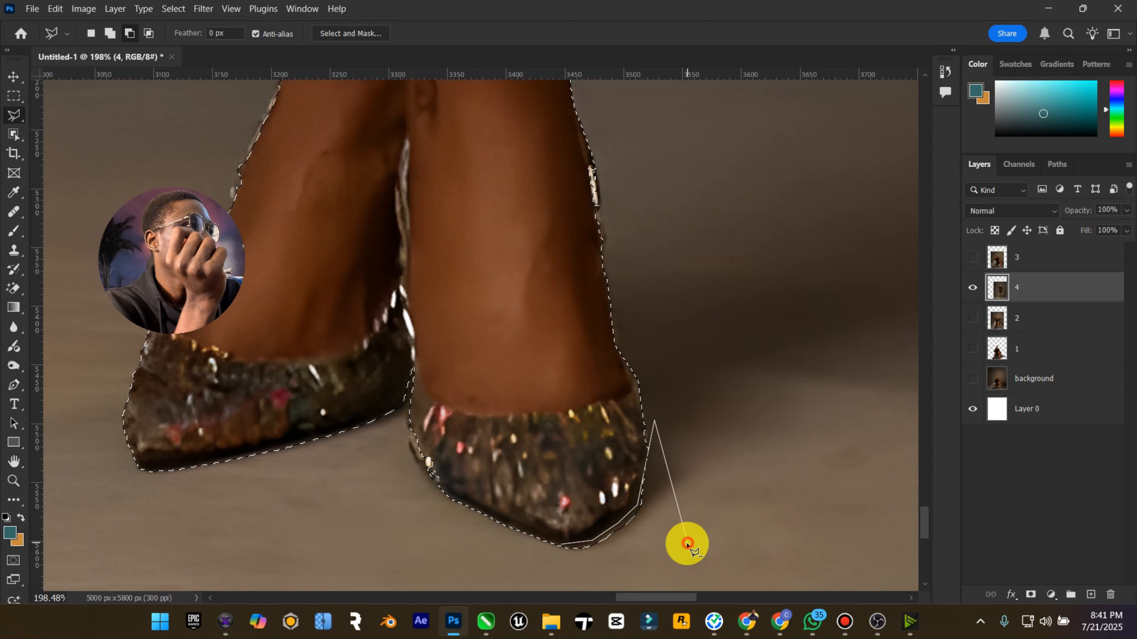
left_click(688, 539)
double_click(541, 574)
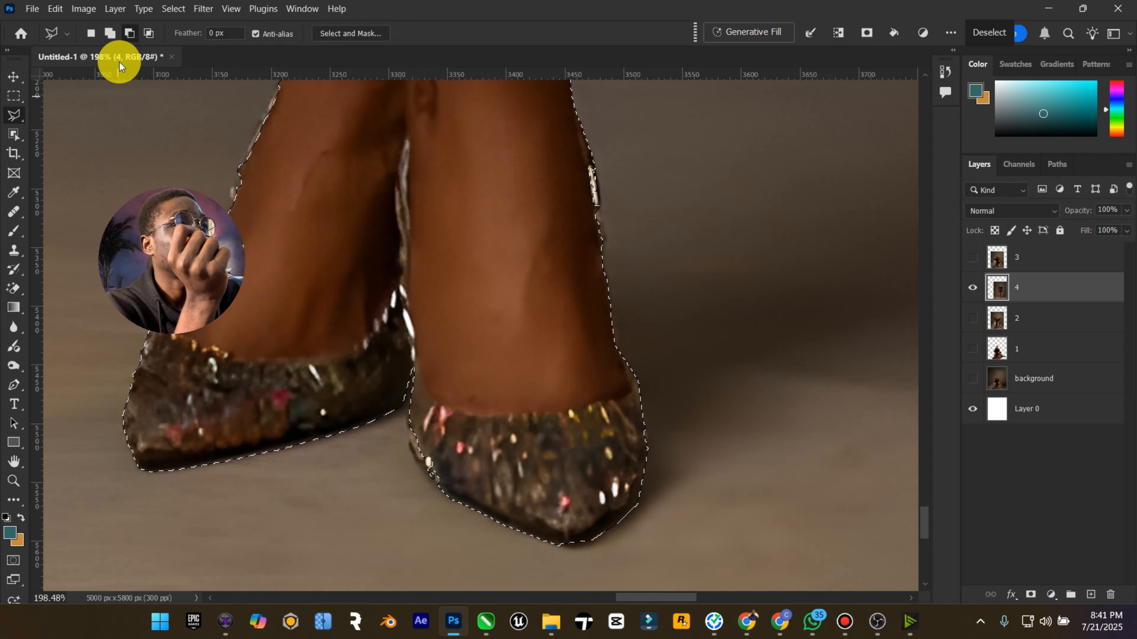
Return the lasso to adding and include the front shoe's inner edge in the selection
left_click(109, 33)
left_click(525, 450)
left_click(490, 491)
left_click(469, 503)
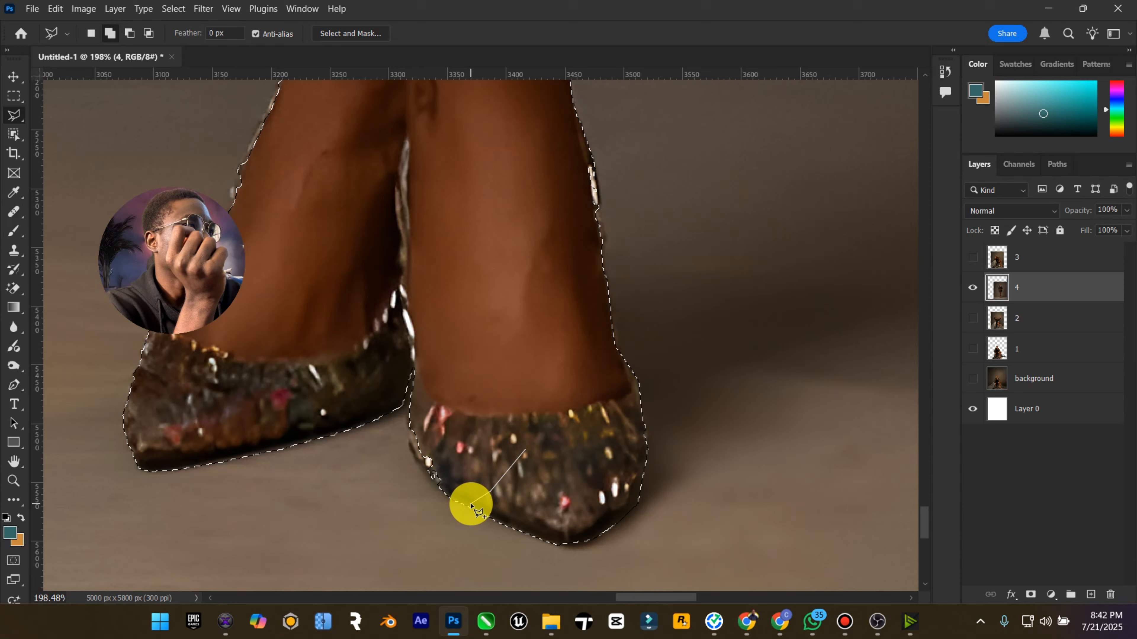
left_click(414, 462)
left_click(405, 428)
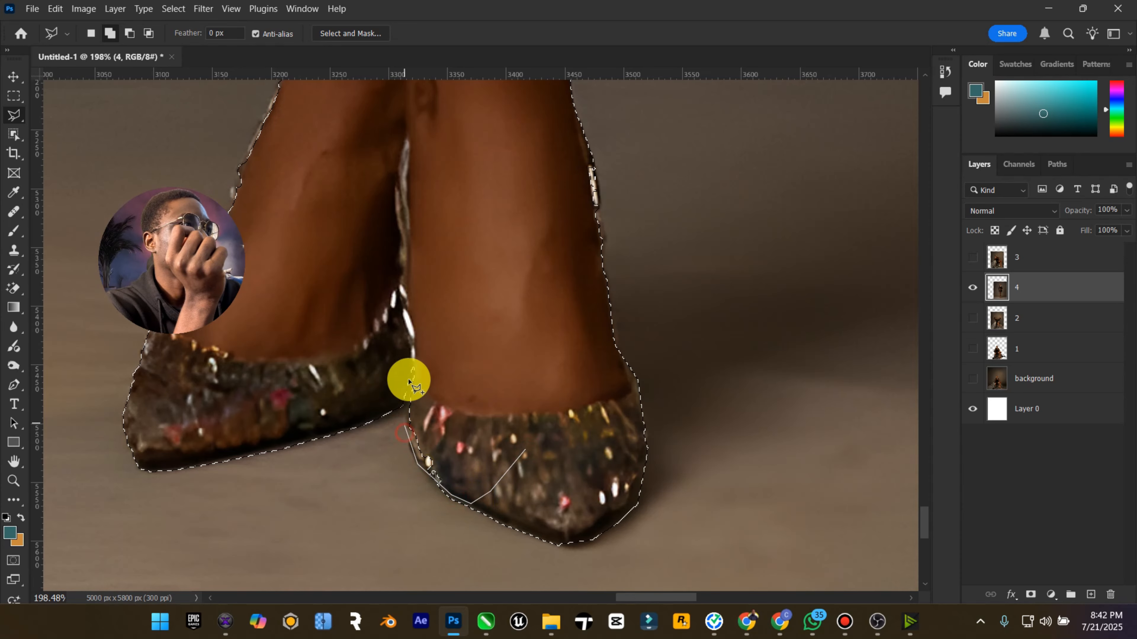
left_click(417, 352)
double_click(476, 430)
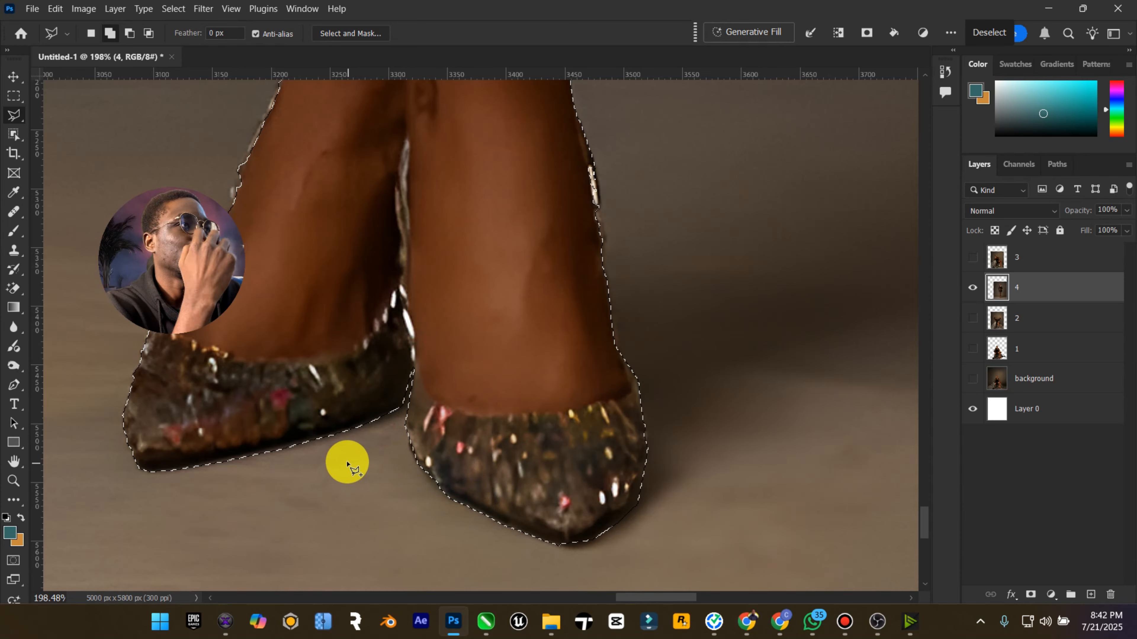
Add the missed outer edge of the ankle and lower leg above the rear shoe to the selection
left_click_drag(172, 305, 1050, 493)
scroll(241, 233, "up", 3)
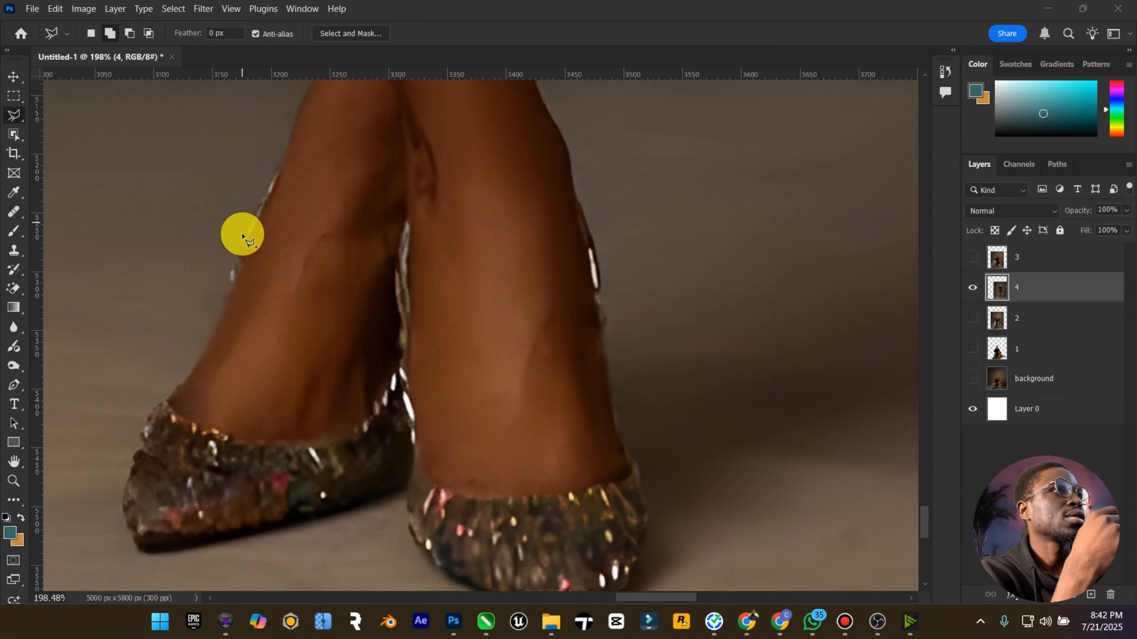
left_click(213, 336)
left_click(239, 243)
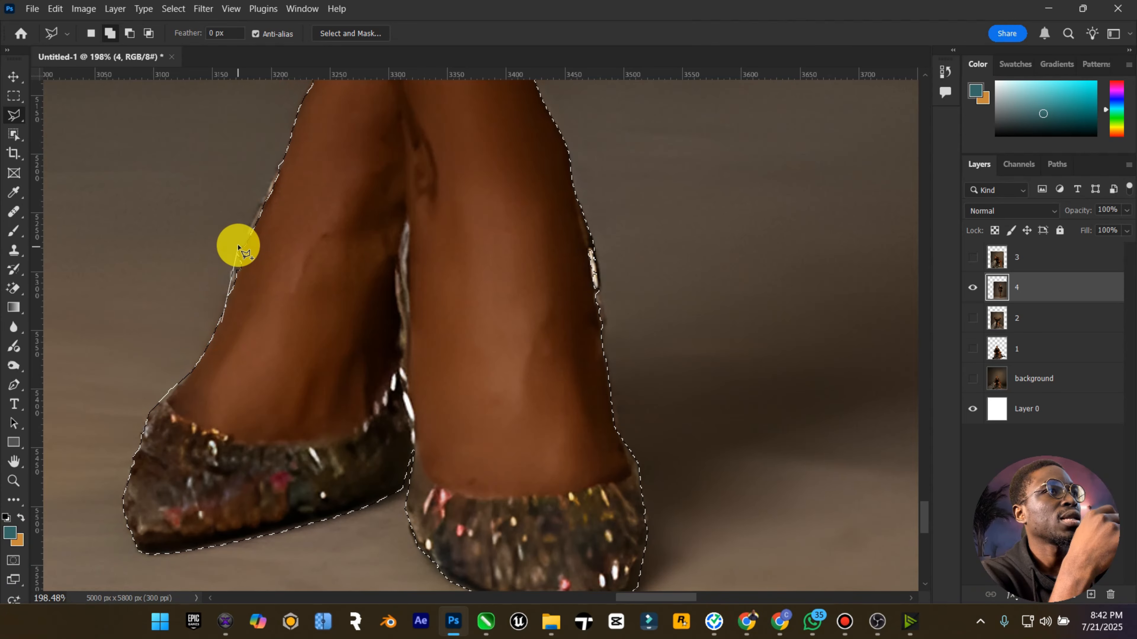
left_click(279, 169)
left_click(290, 144)
left_click(345, 287)
double_click(345, 287)
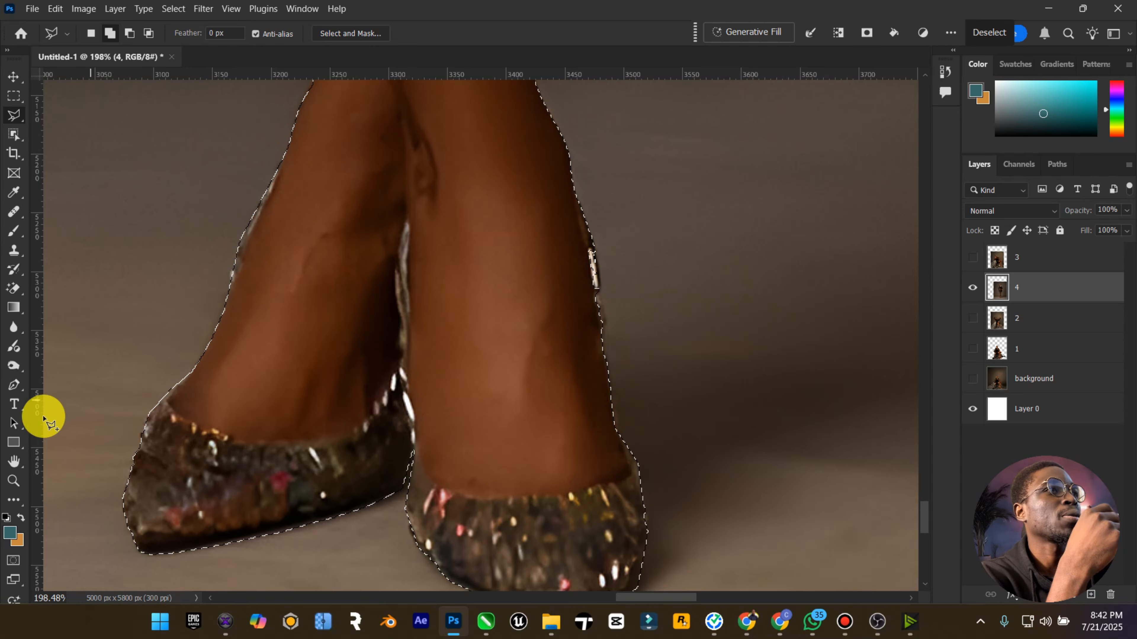
Fit the canvas in view and open the layer 4 selection in Select and Mask
double_click(13, 461)
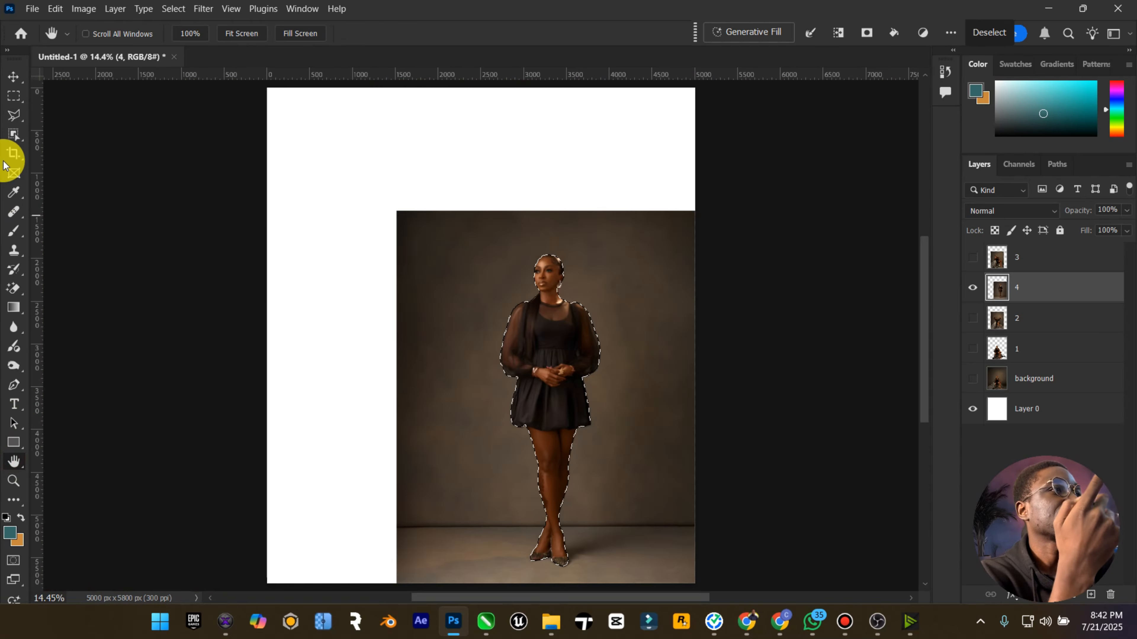
left_click(14, 115)
left_click(375, 34)
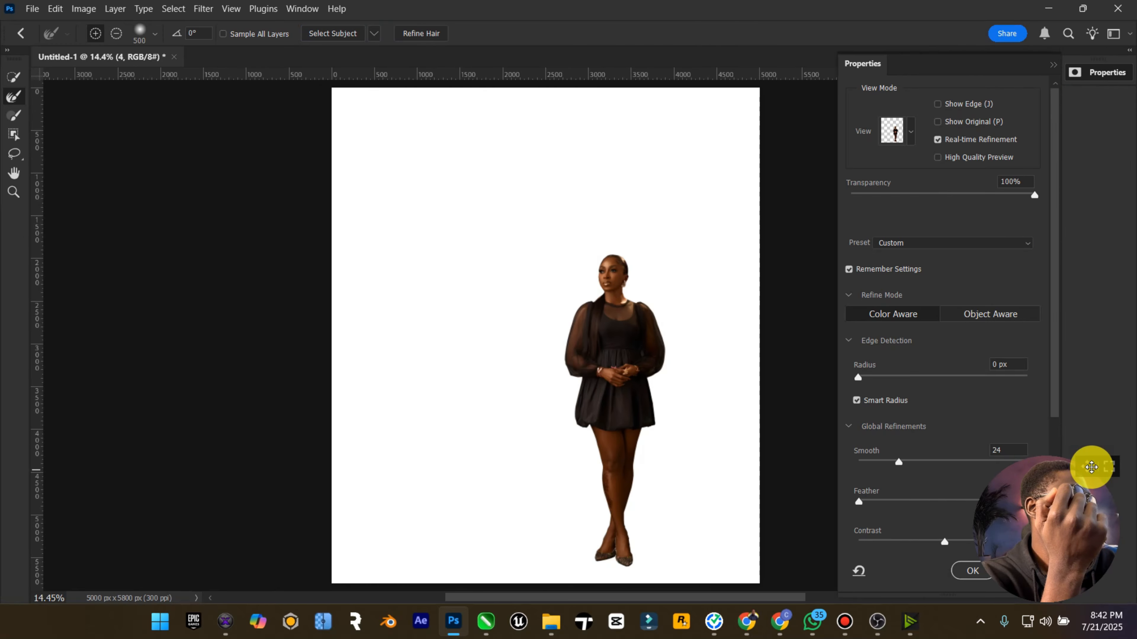
Output the refined selection as a masked copy of layer 4 and show the background and layer 1 beneath it
left_click(968, 572)
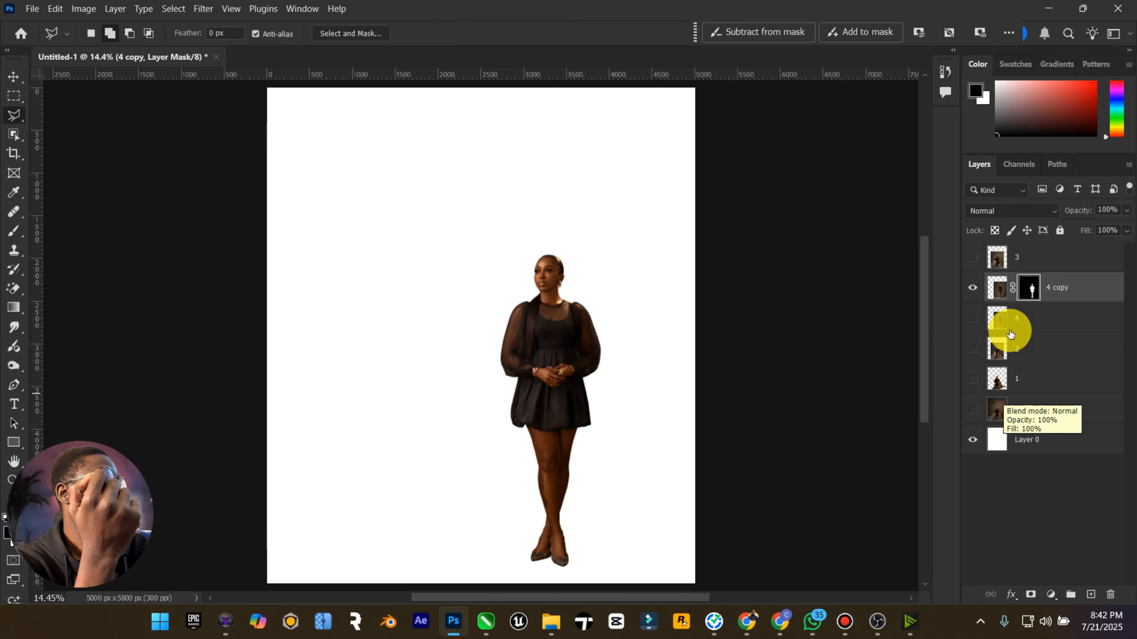
left_click(972, 409)
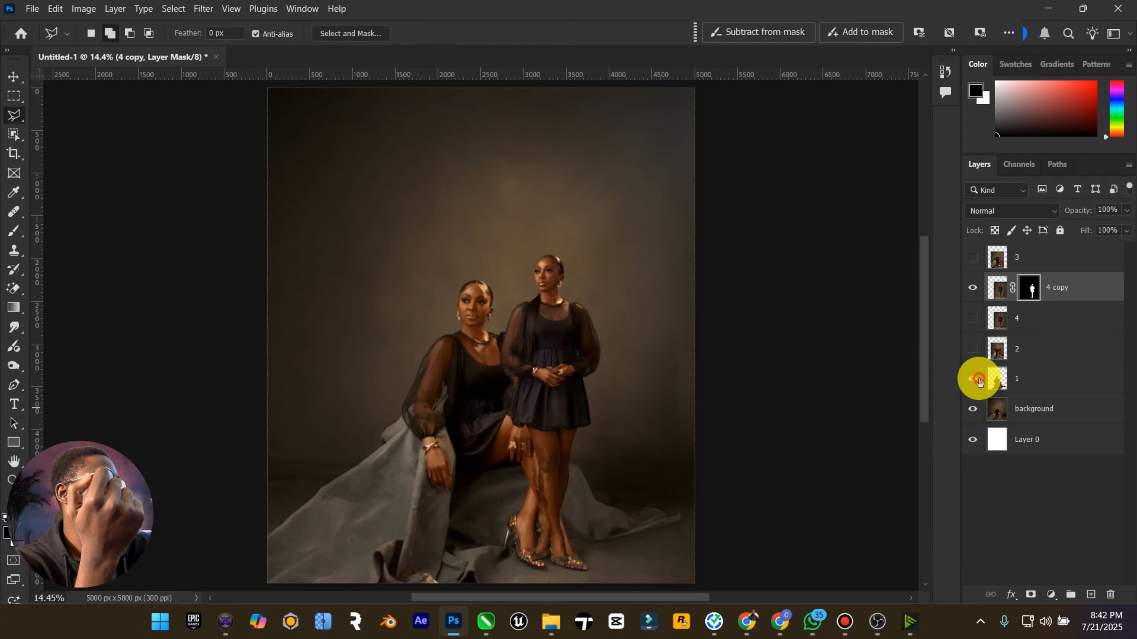
left_click(1029, 376)
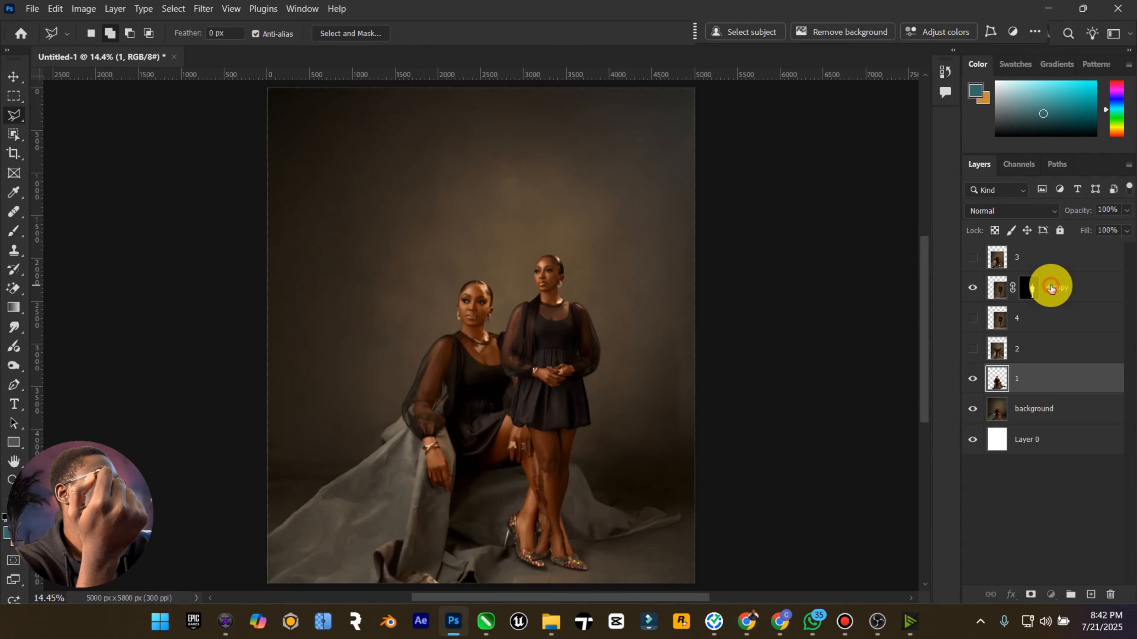
Apply the layer mask on layer 4 copy permanently
left_click(1030, 290)
right_click(1031, 294)
left_click(1020, 330)
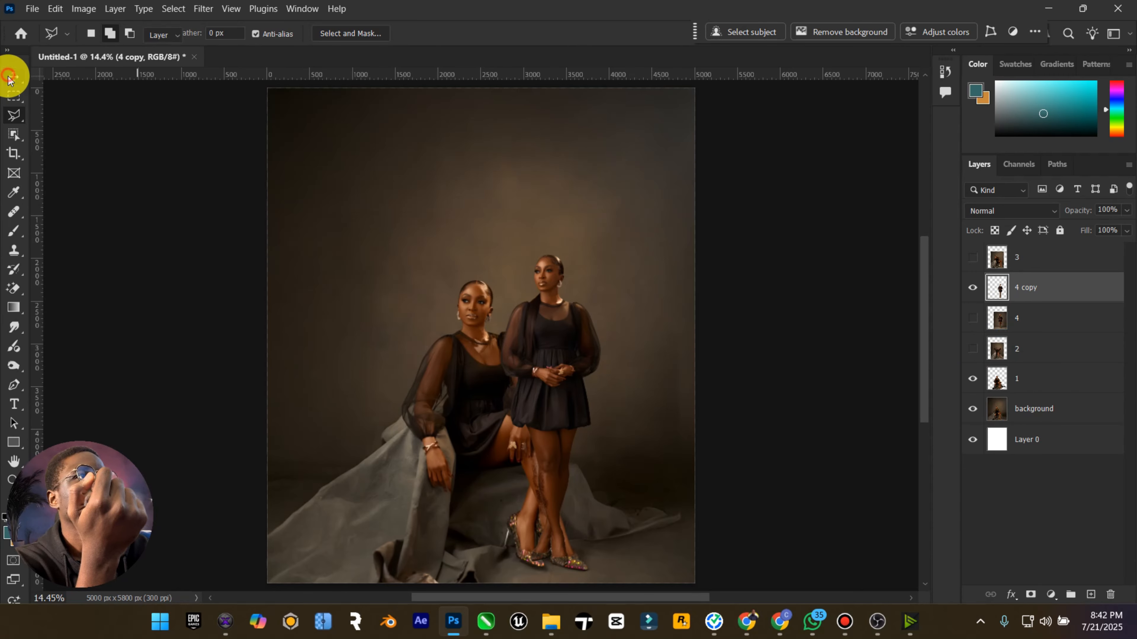
Move the standing woman next to the seated one and enlarge her proportionally to about 135% with Free Transform
left_click(8, 77)
mouse_move(564, 306)
left_mouse_down()
mouse_move(558, 358)
mouse_move(513, 341)
mouse_move(488, 358)
mouse_move(513, 345)
left_mouse_up()
key("ctrl+t")
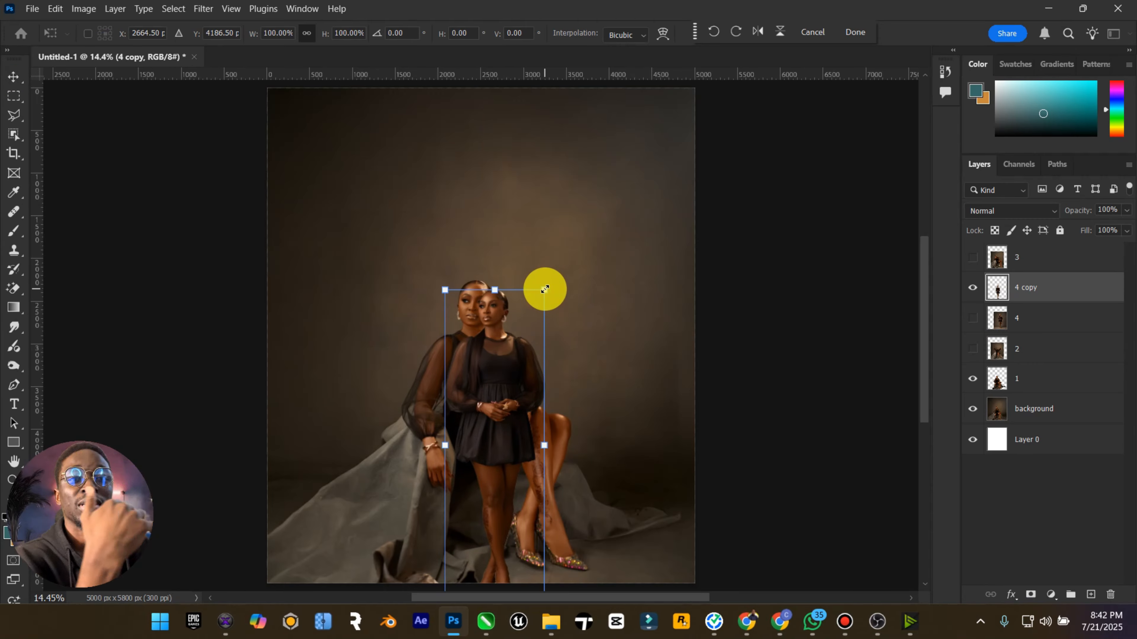
left_click_drag(544, 289, 578, 228)
left_click_drag(521, 268, 514, 320)
left_click_drag(547, 336, 554, 343)
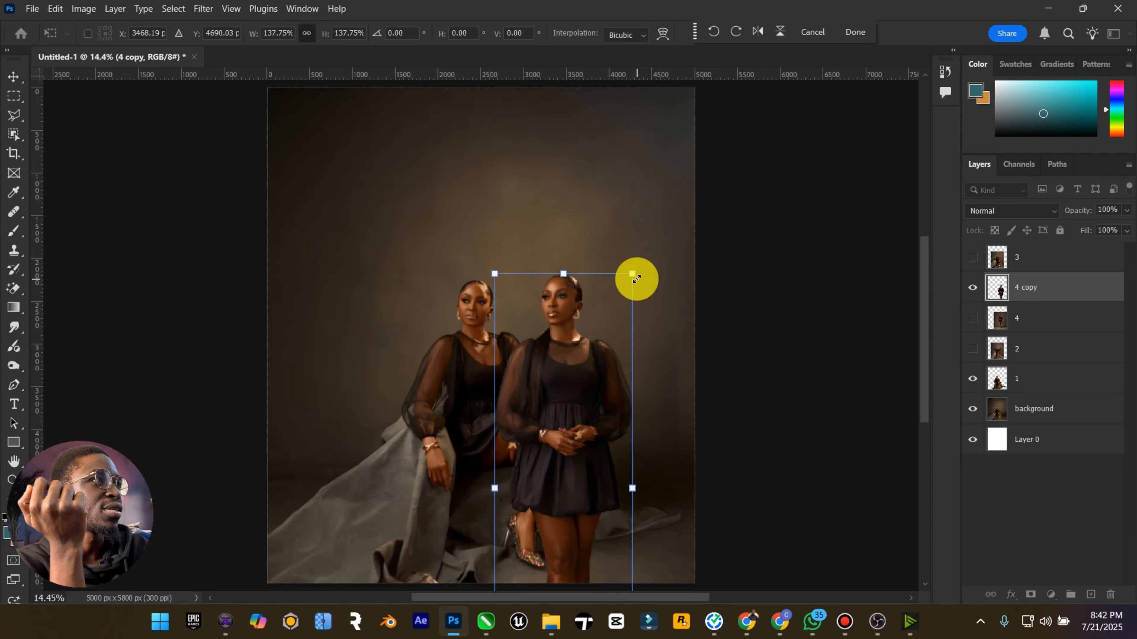
left_click_drag(636, 279, 630, 282)
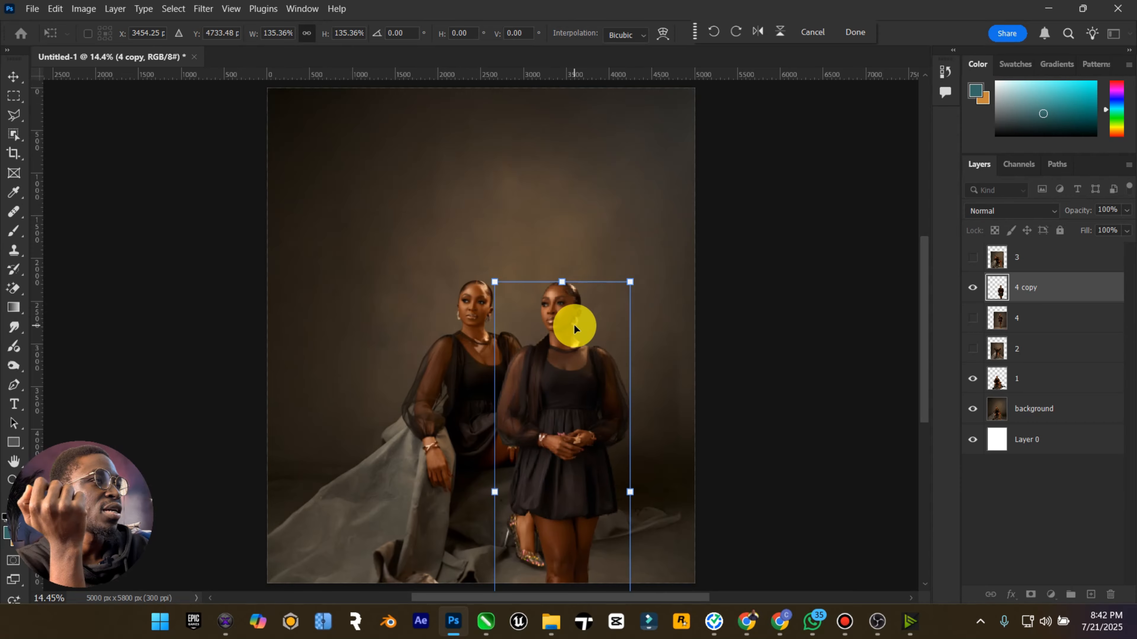
left_click_drag(574, 325, 538, 325)
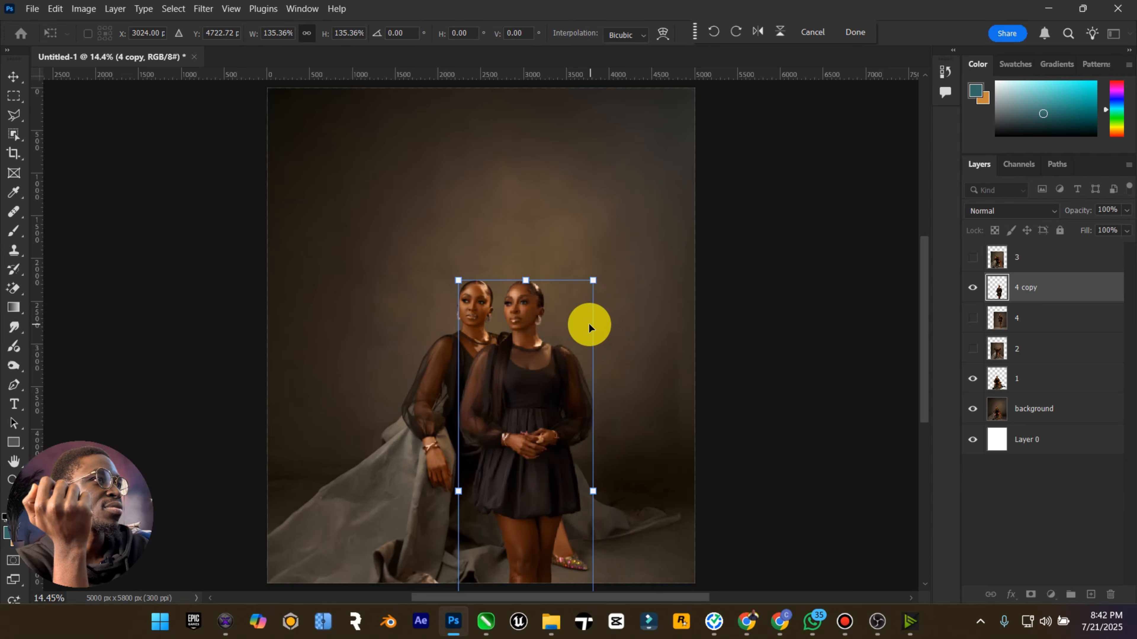
Refine the standing woman's scale to about 129% by matching her head to the seated woman's, and commit the transform
scroll(479, 348, "up", 6, "alt")
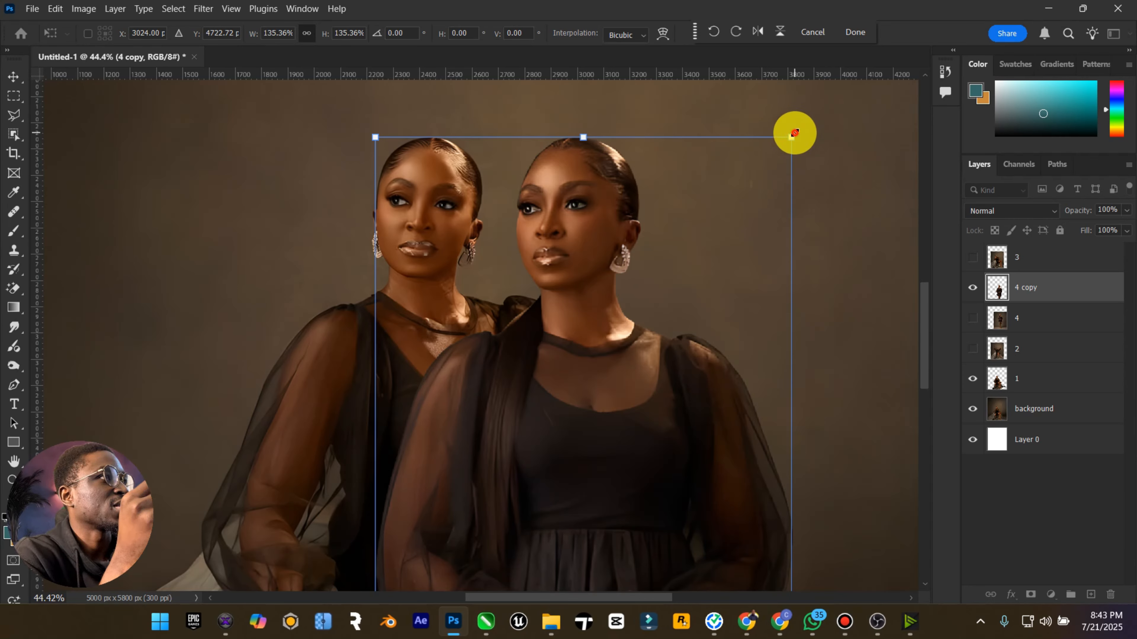
left_click_drag(792, 134, 756, 168)
left_click_drag(649, 291, 648, 257)
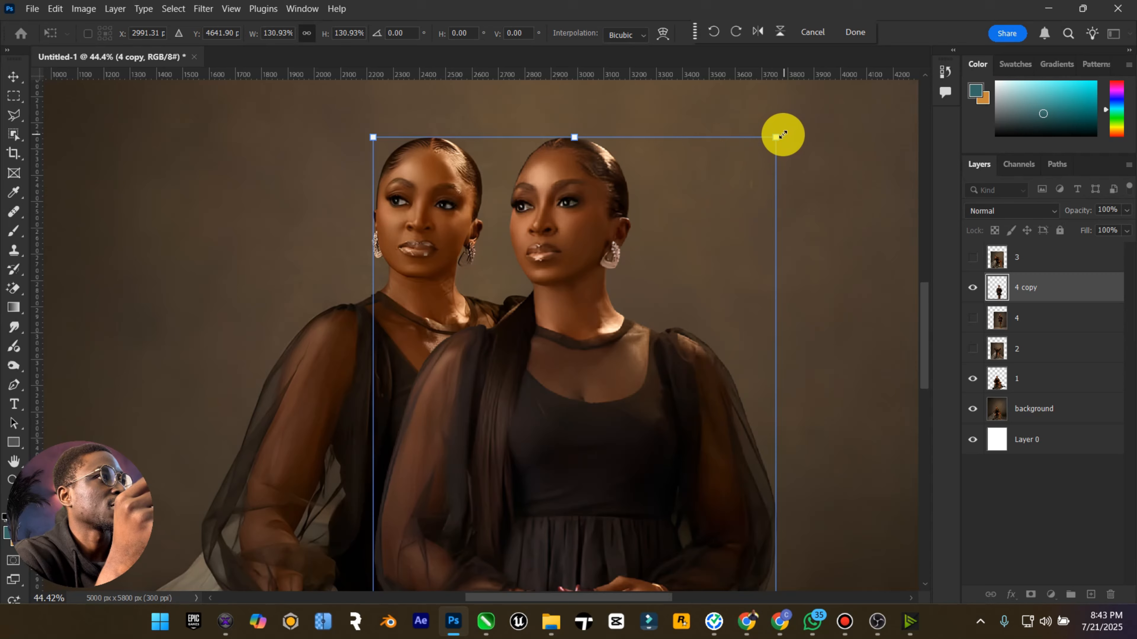
left_click_drag(778, 136, 768, 147)
left_click_drag(666, 210, 669, 203)
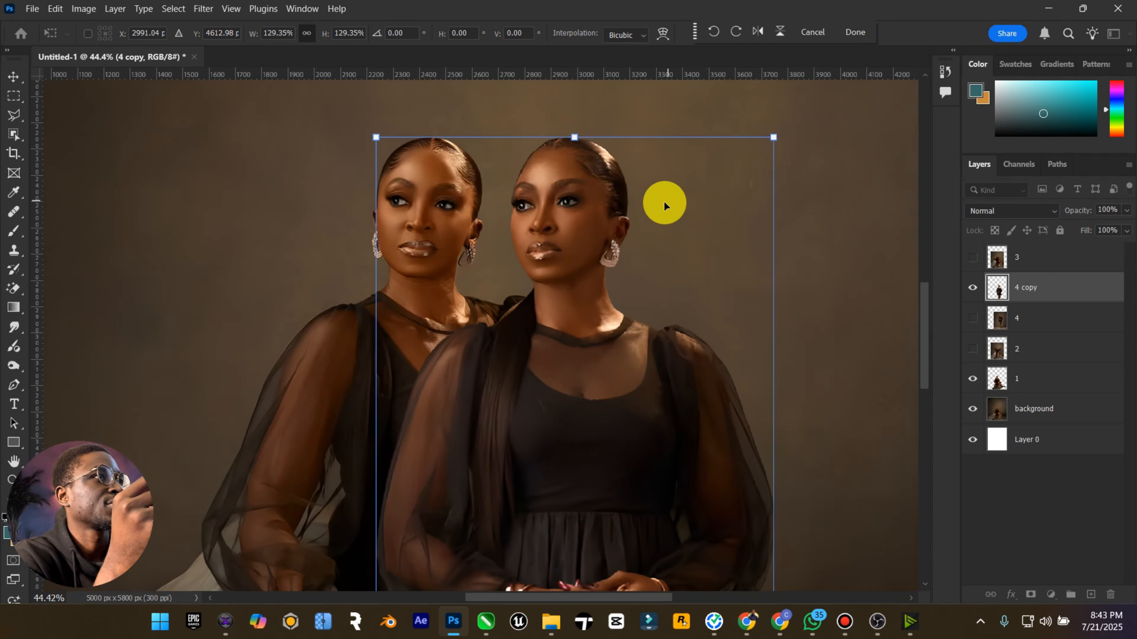
double_click(9, 466)
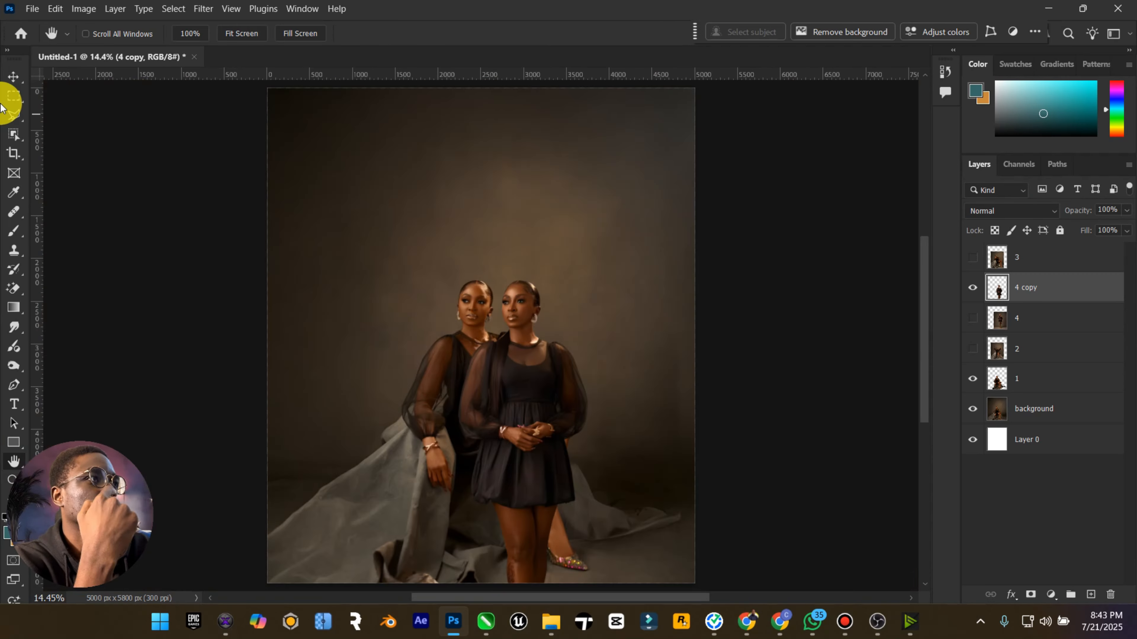
Place layer 4 copy directly below layer 1 and move the standing woman up behind the seated figure
left_click(14, 74)
left_click_drag(498, 385, 571, 341)
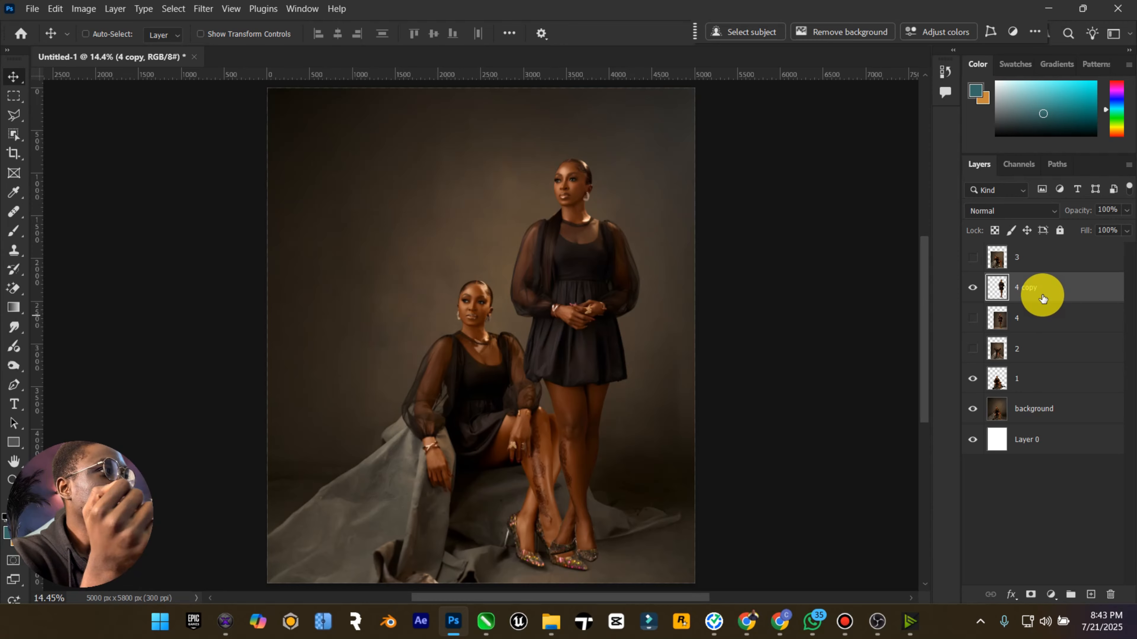
left_click(1029, 378)
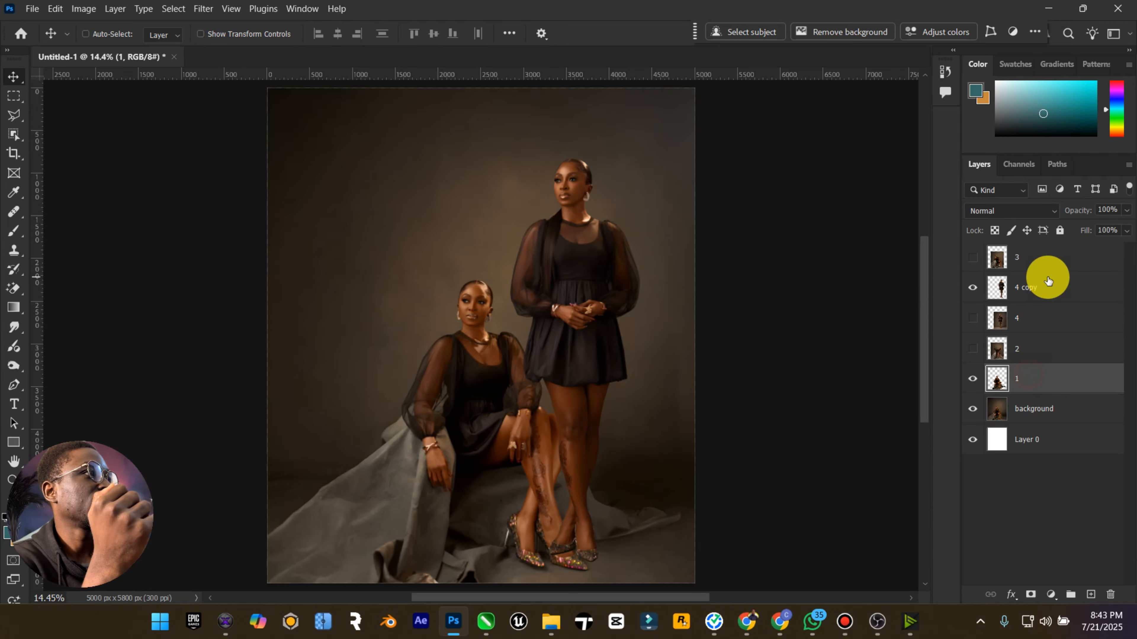
left_click_drag(1039, 290, 1044, 386)
left_click_drag(613, 301, 563, 249)
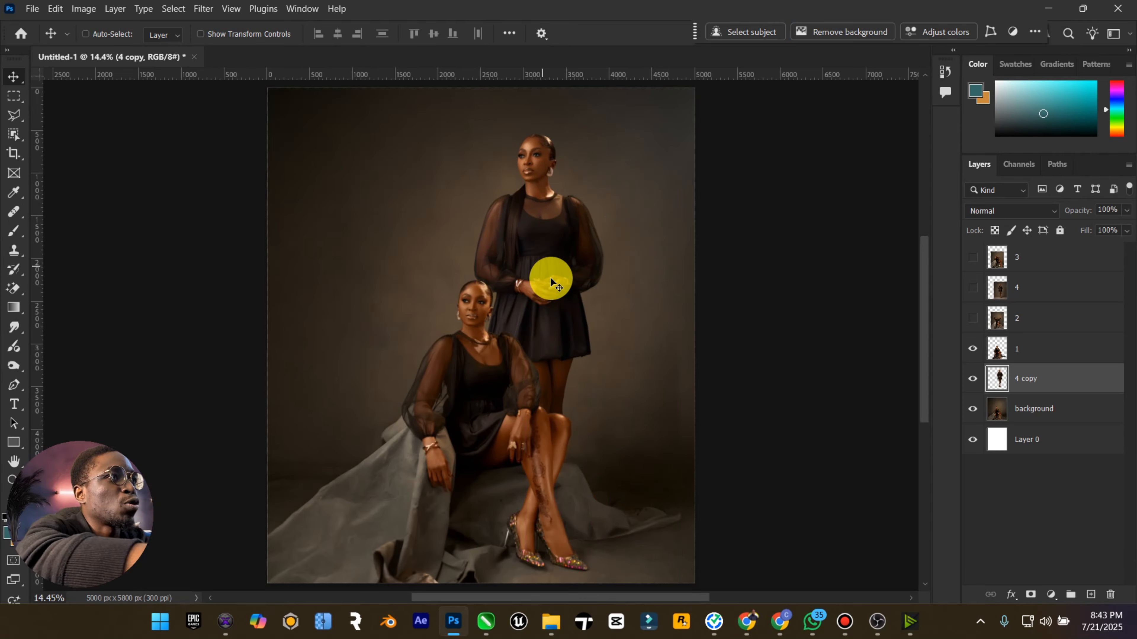
Scale the standing woman down to about 92% and reposition her slightly to the right behind the seated woman's shoulder
key("ctrl+t")
left_click_drag(602, 134, 599, 157)
left_click_drag(557, 230, 564, 230)
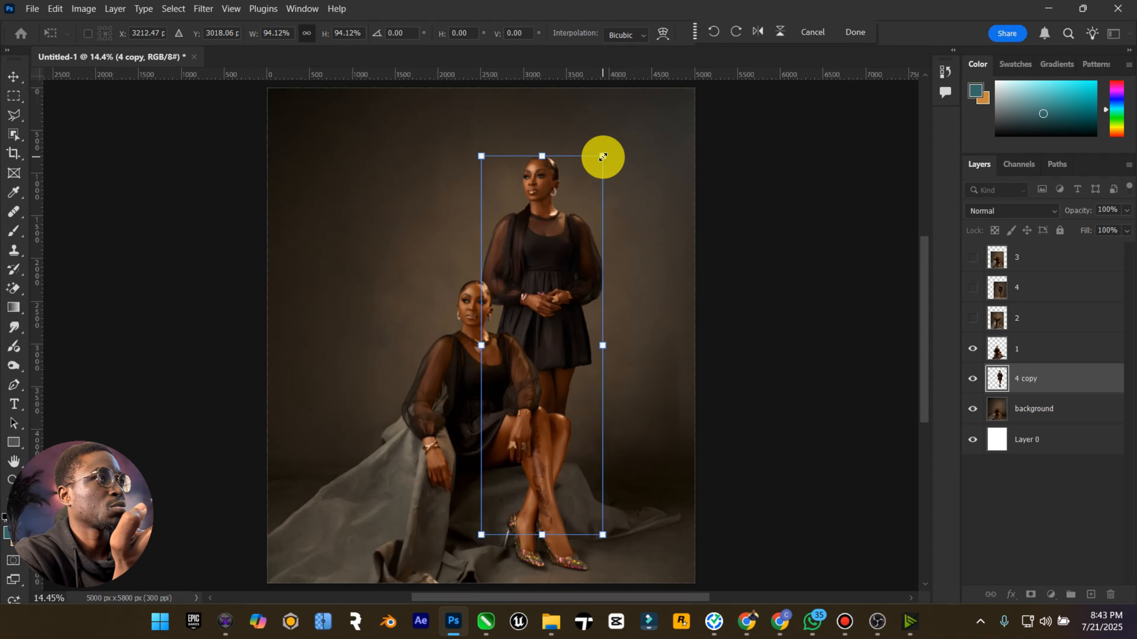
mouse_move(602, 158)
left_mouse_down()
mouse_move(608, 176)
mouse_move(610, 166)
left_mouse_up()
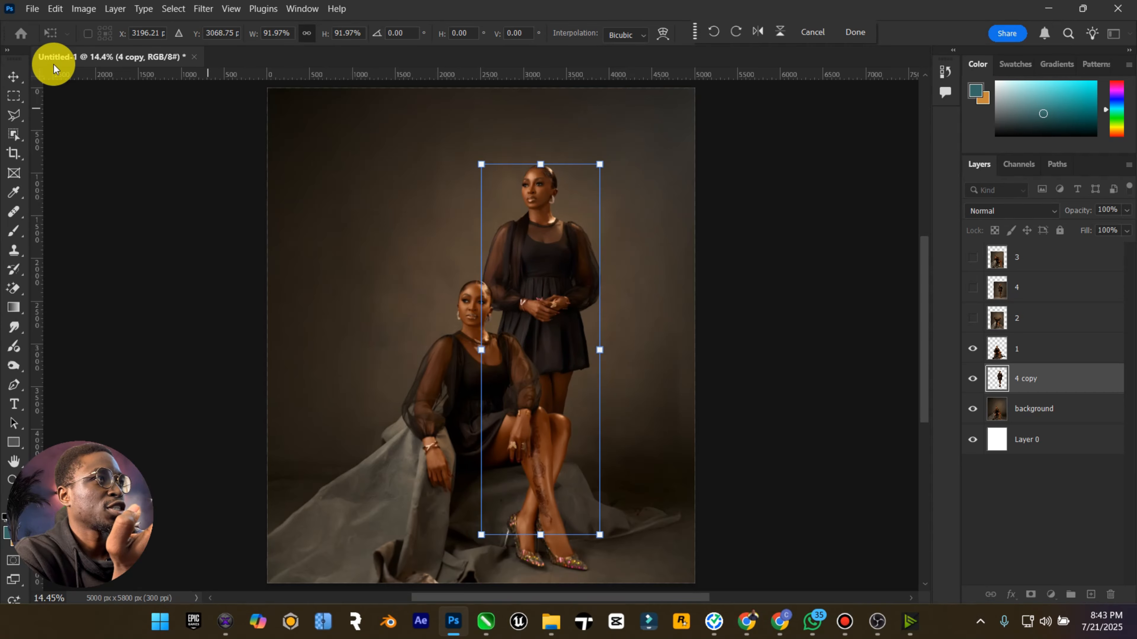
left_click(18, 75)
left_click_drag(510, 297, 560, 319)
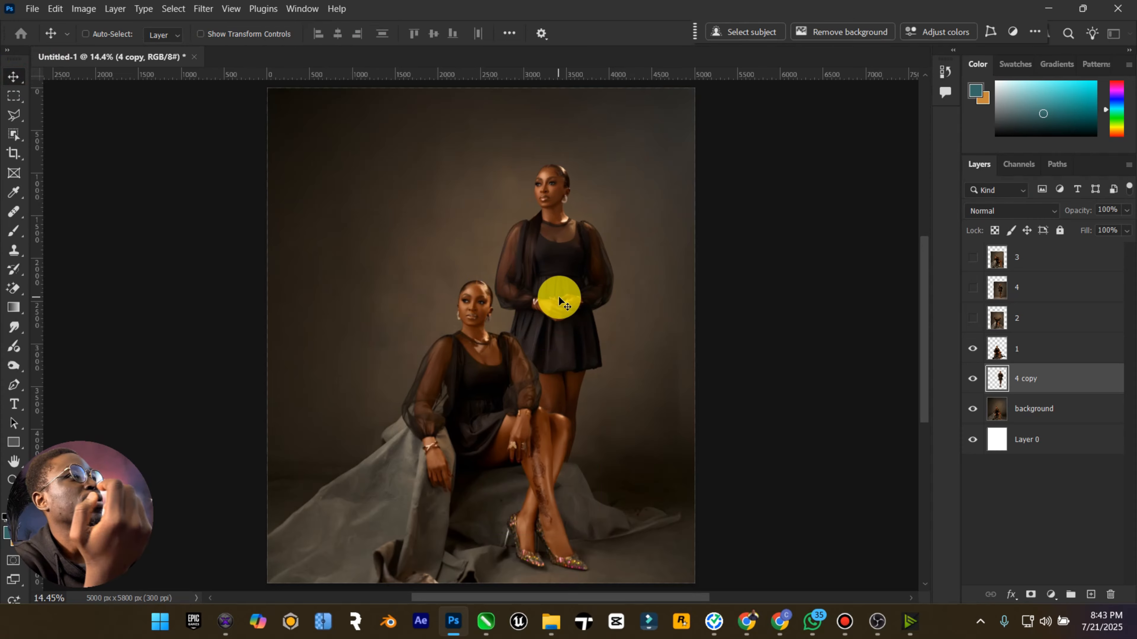
mouse_move(558, 300)
left_mouse_down()
mouse_move(546, 274)
mouse_move(555, 305)
mouse_move(563, 300)
left_mouse_up()
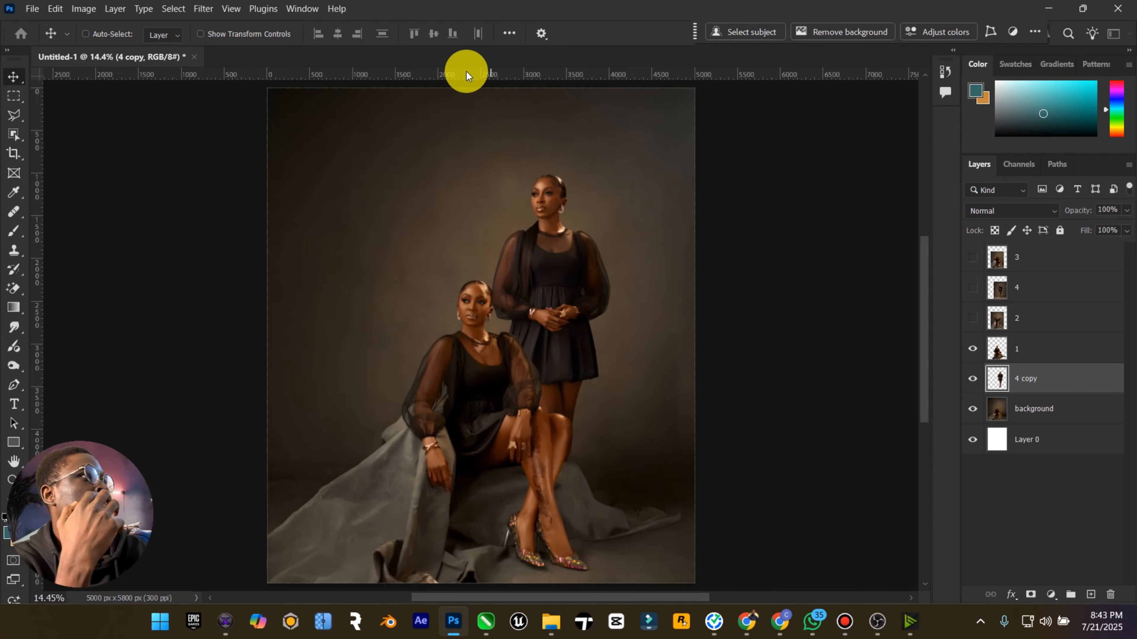
Check the photos on layers 2 and 4, hide them again, and delete the original layer 4
left_click(973, 318)
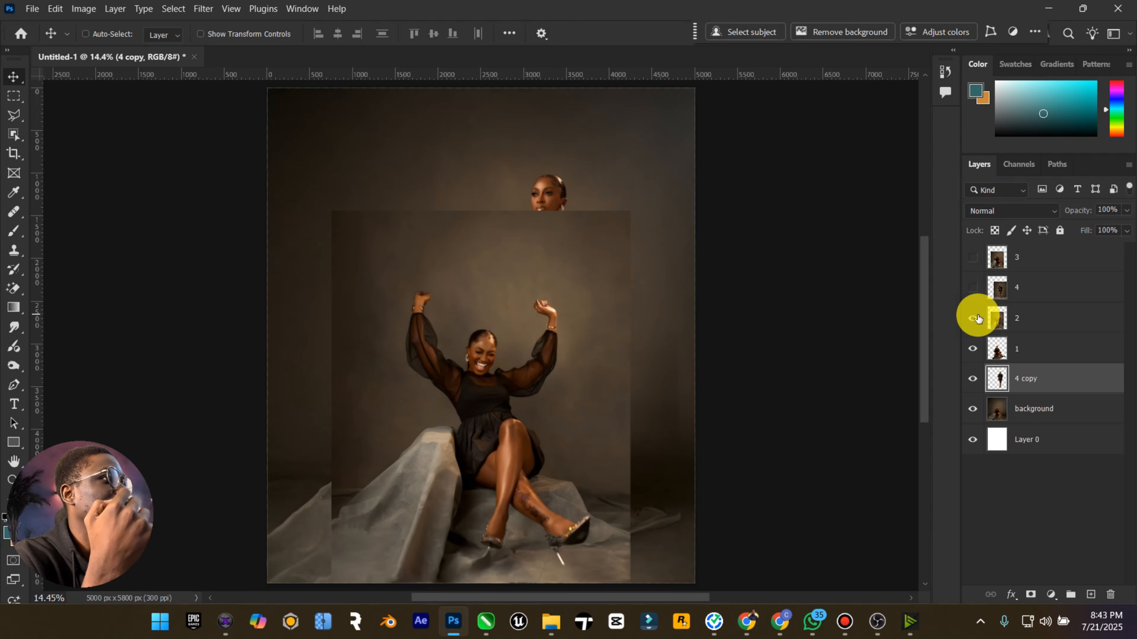
left_click(977, 316)
left_click(974, 288)
left_click(974, 288)
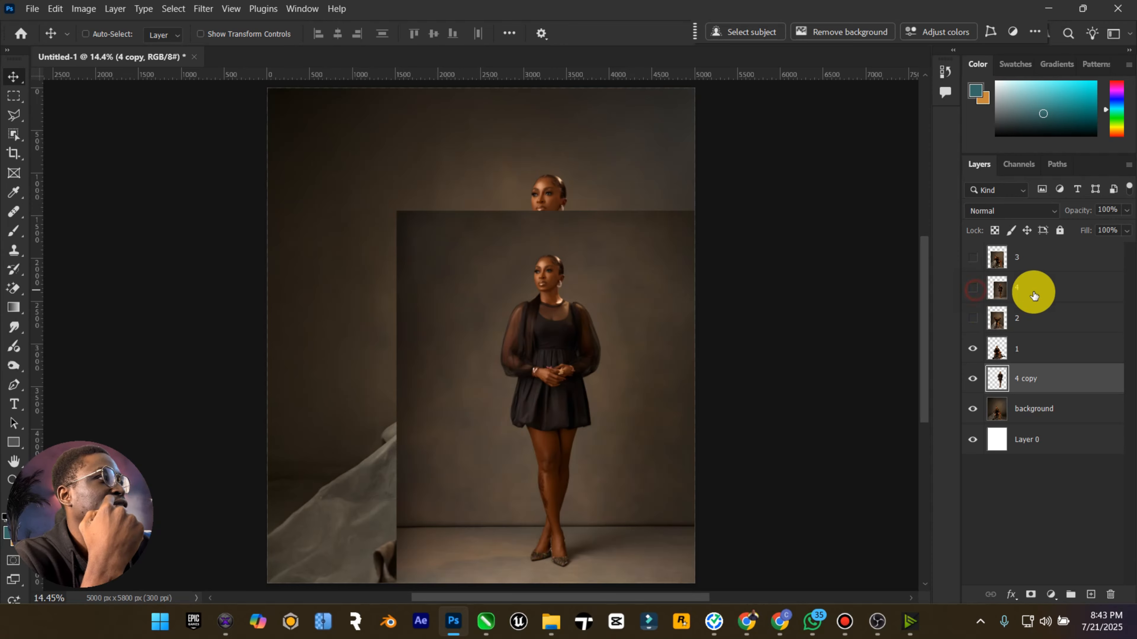
left_click(1043, 290)
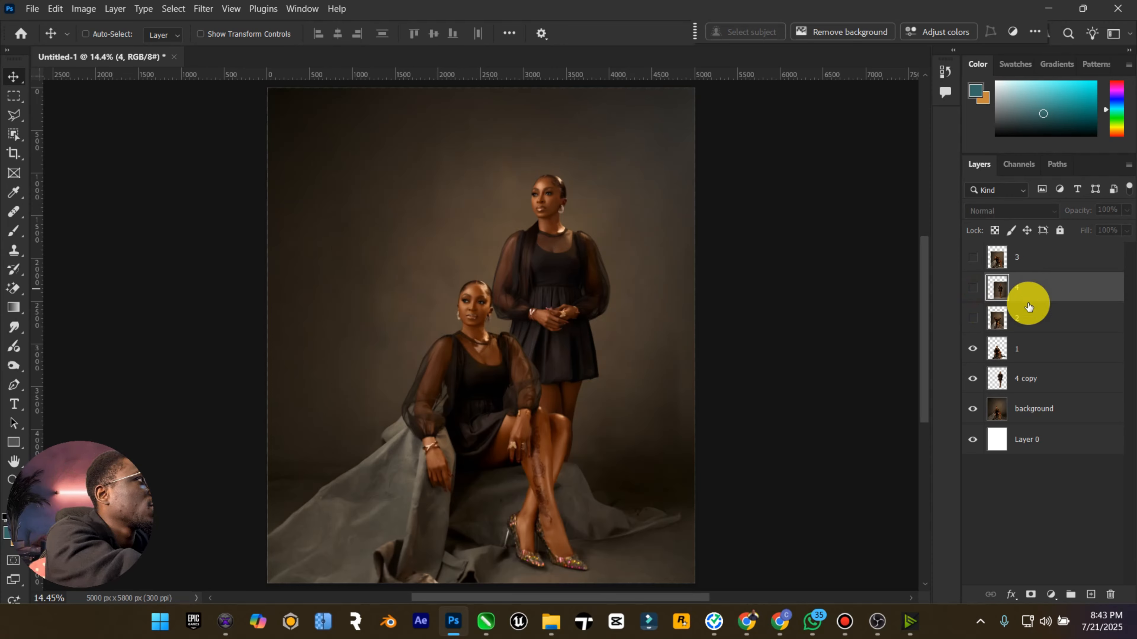
key("Delete")
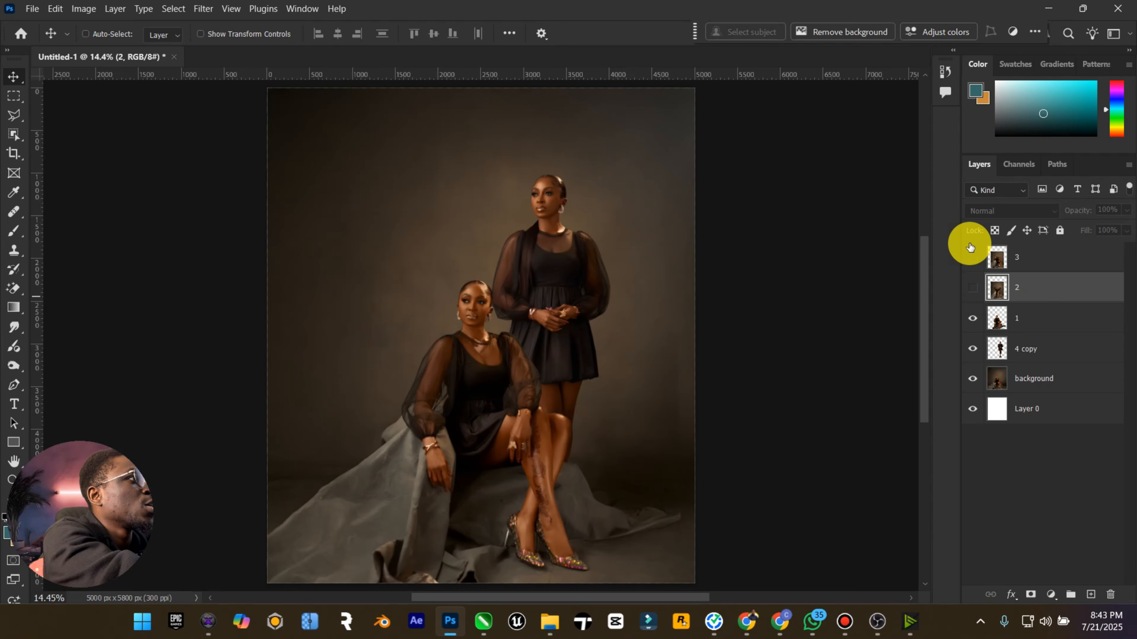
Show layer 3, flip the photo horizontally, and move it to the canvas's left edge
left_click(972, 258)
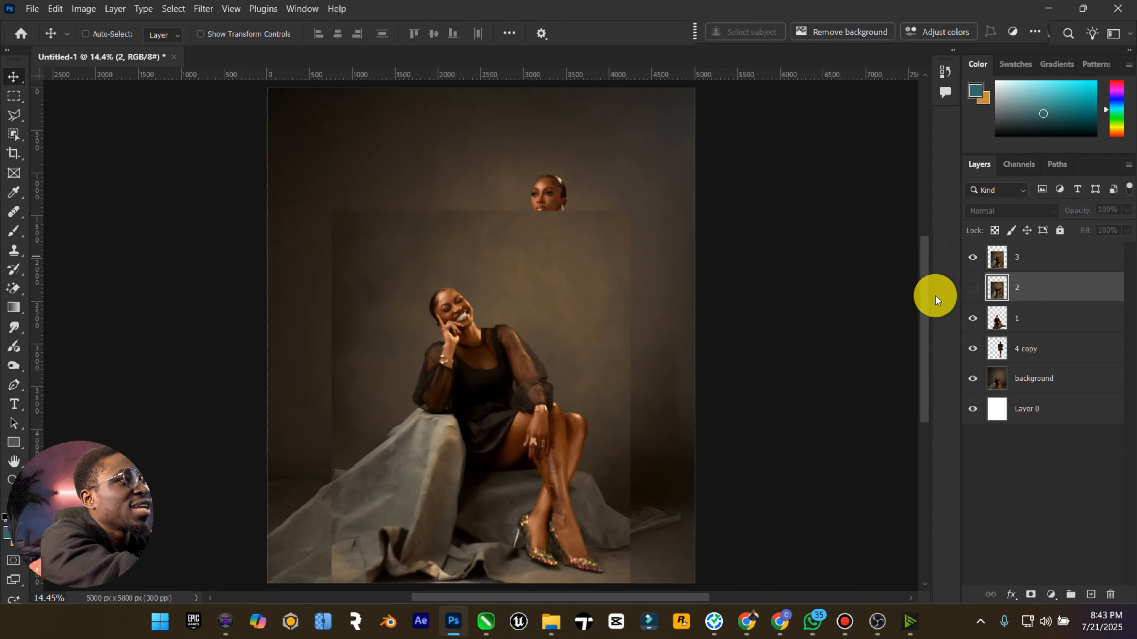
left_click(1028, 265)
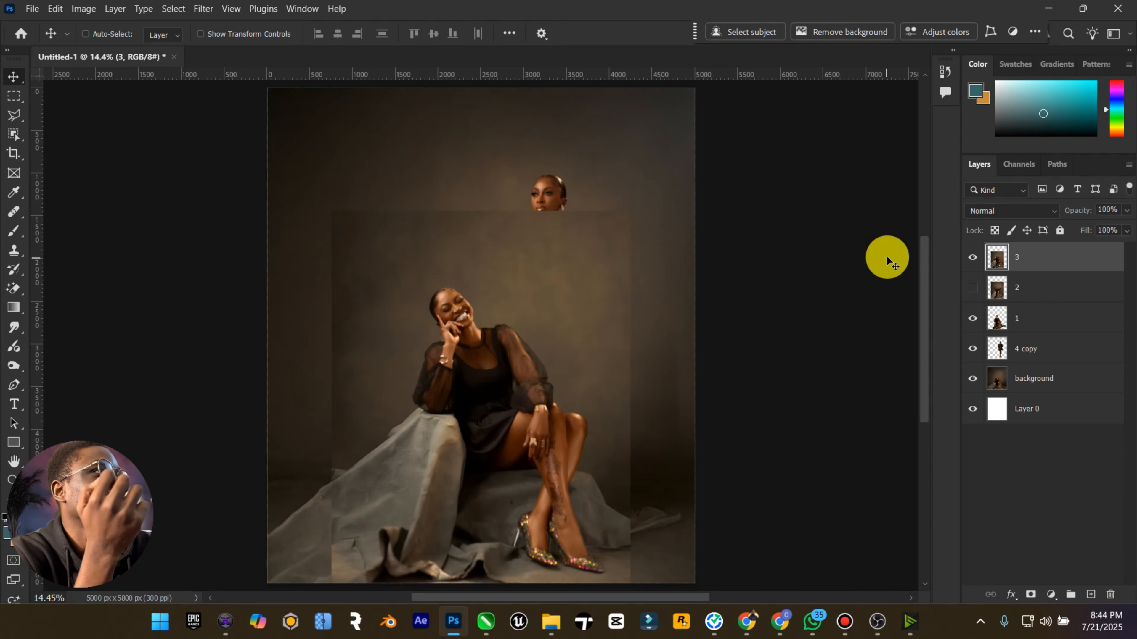
left_click(972, 259)
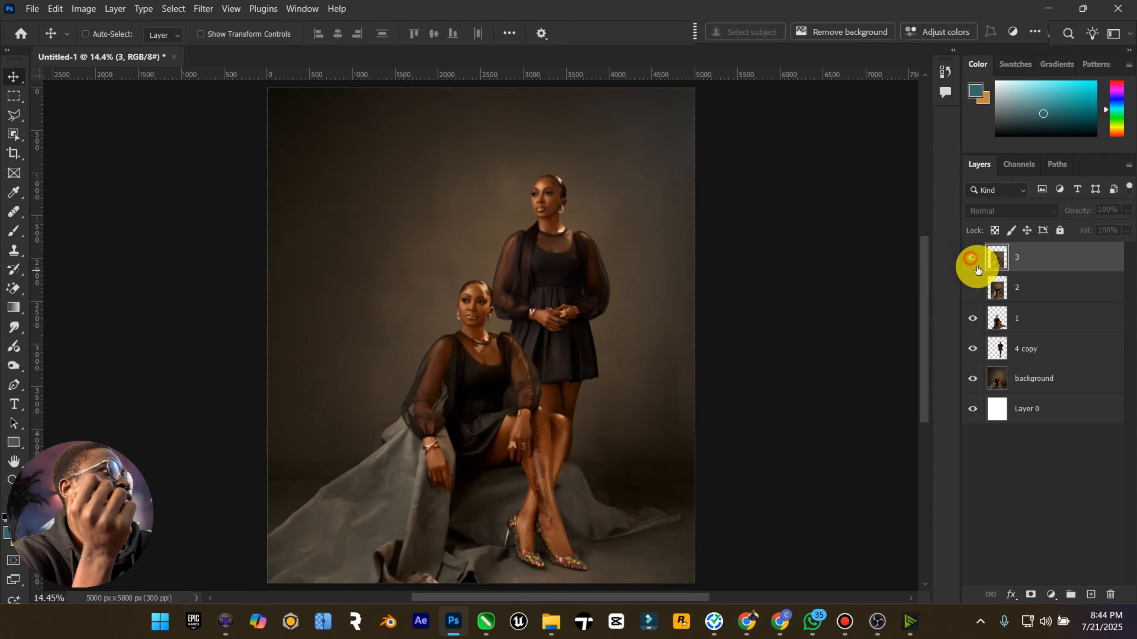
left_click(973, 259)
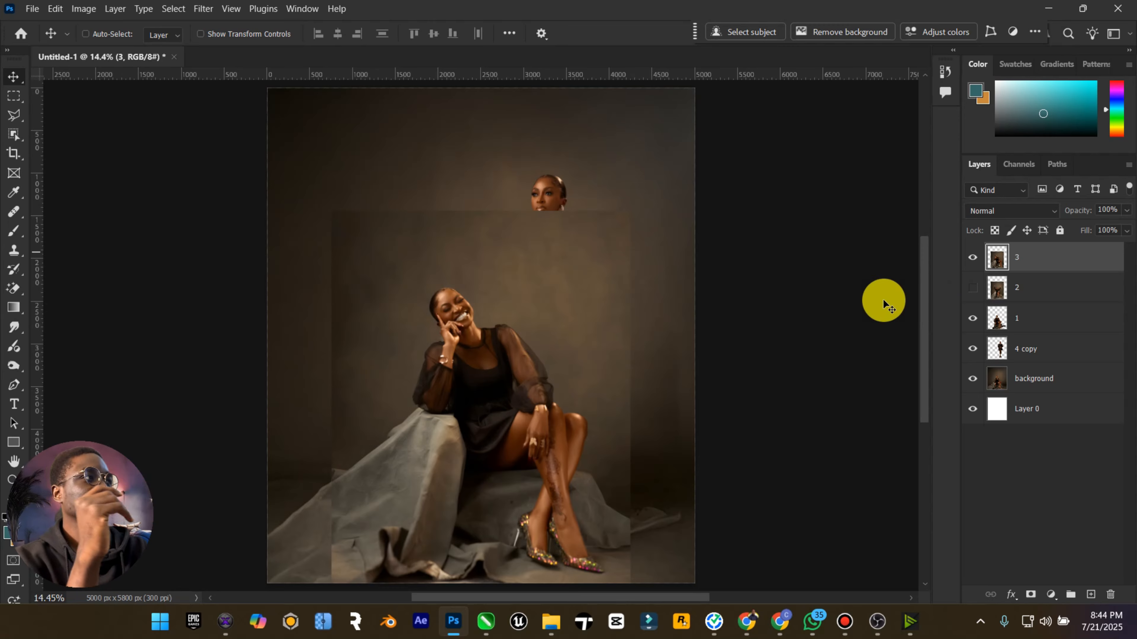
left_click(59, 9)
mouse_move(229, 342)
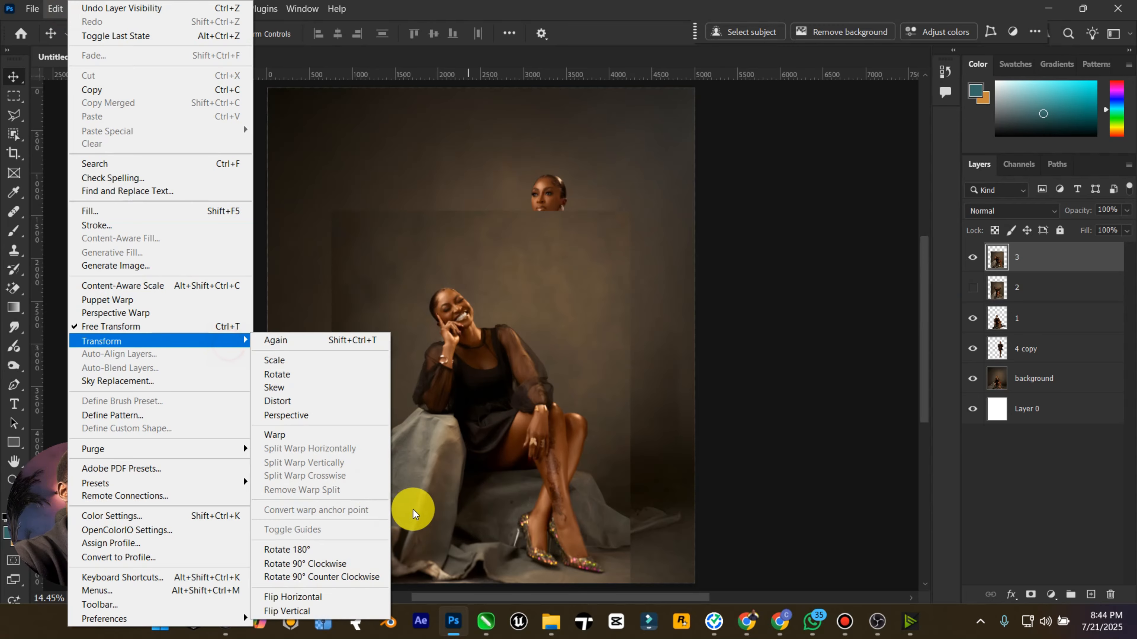
left_click(300, 597)
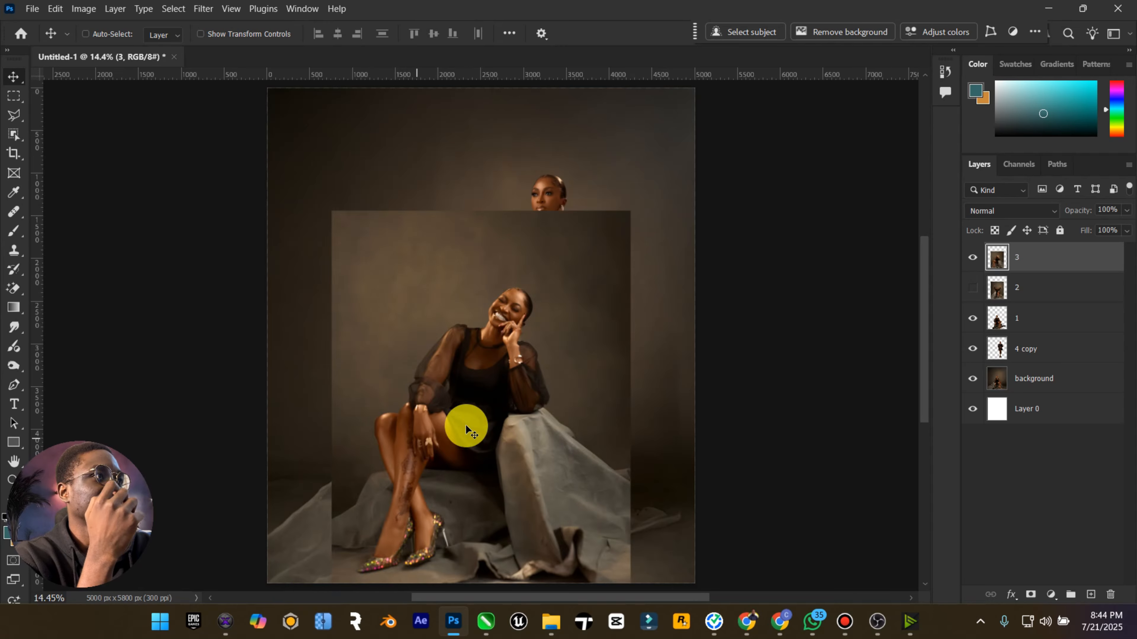
left_click_drag(553, 330, 444, 331)
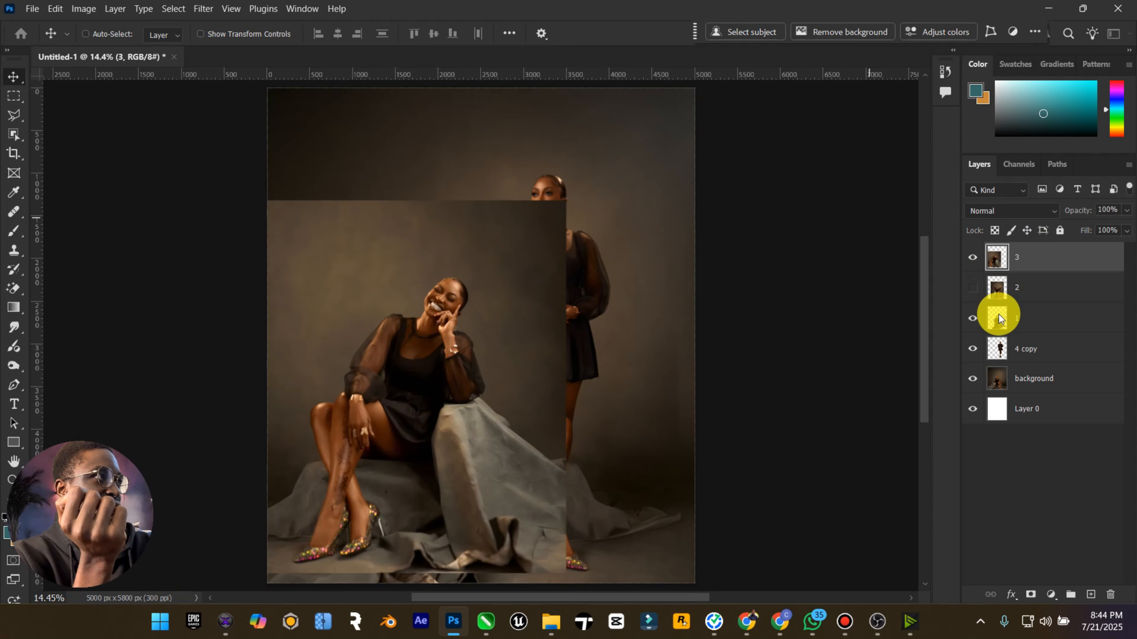
Hide every layer except 3 and select the photo's subject automatically
left_click_drag(973, 318, 972, 407)
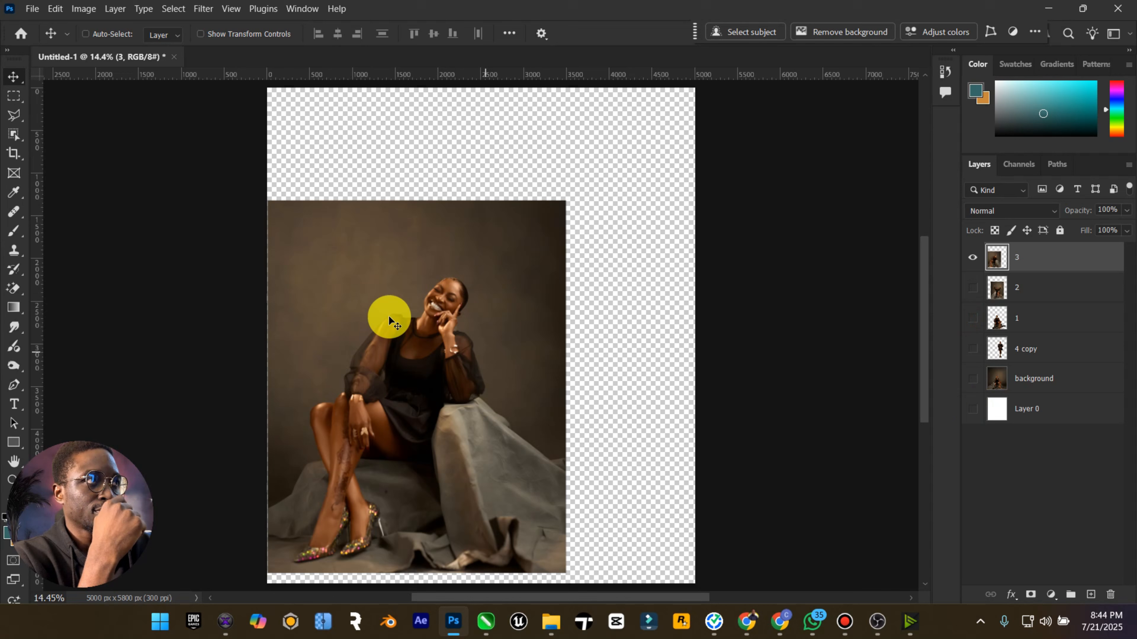
left_click(728, 37)
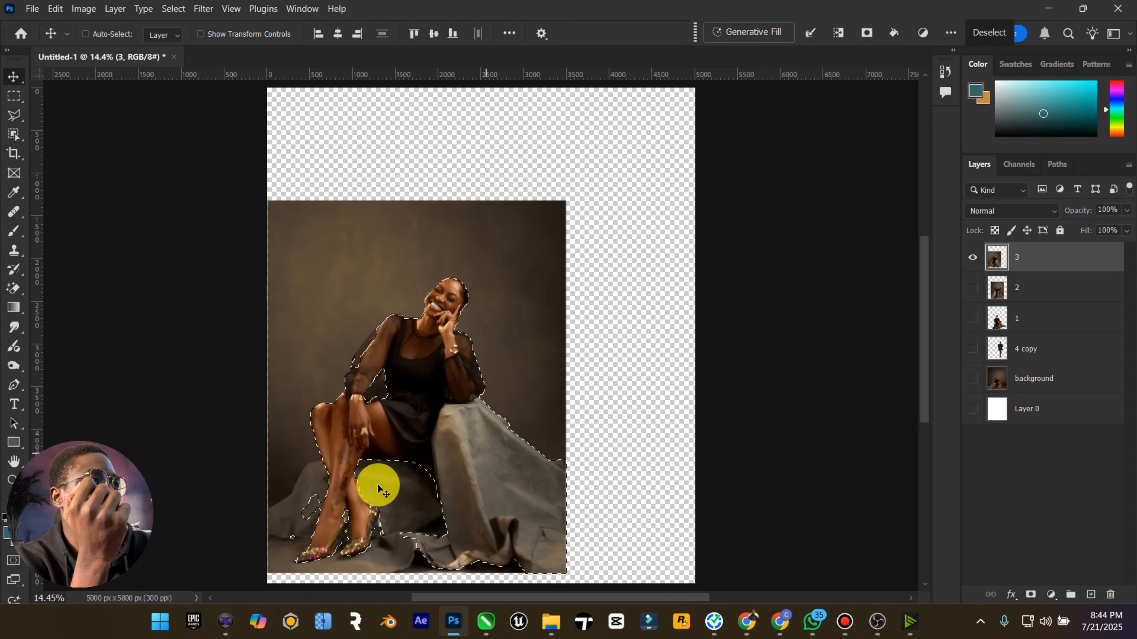
Subtract the sloping fabric at the right of the armrest block from the selection with the Polygonal Lasso
left_click(14, 115)
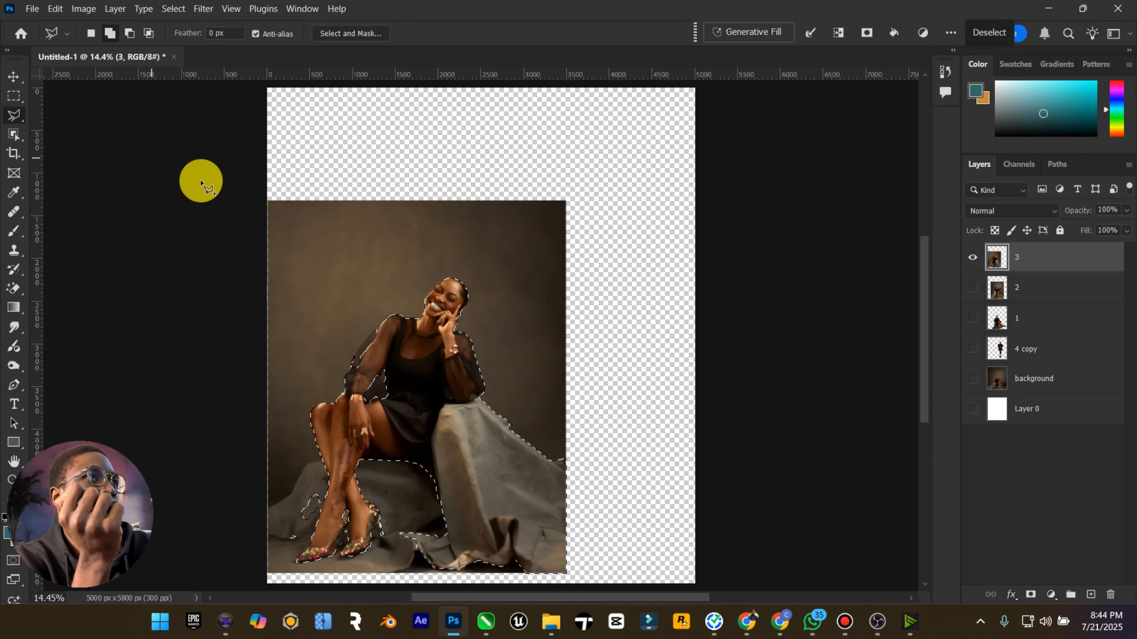
left_click(129, 32)
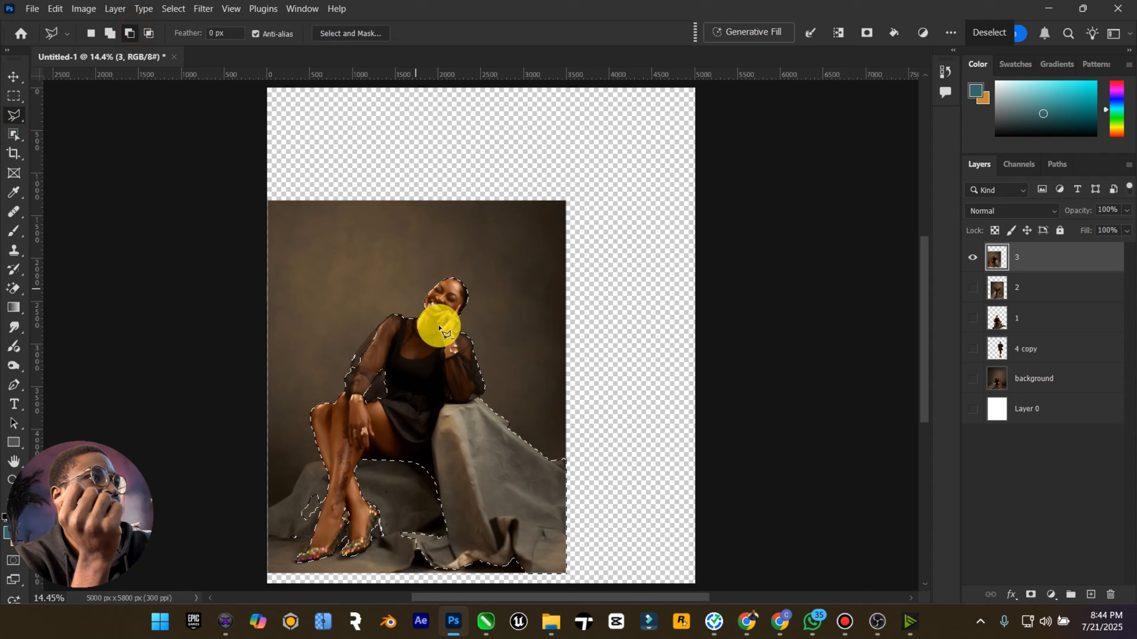
left_click(500, 395)
left_click(479, 401)
left_click(459, 414)
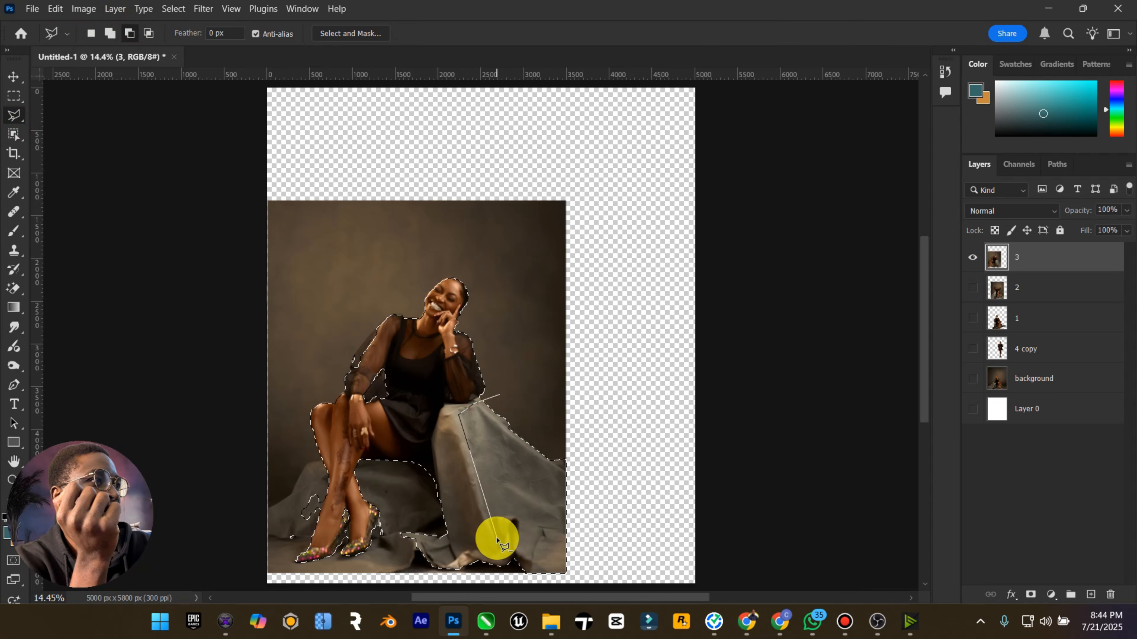
left_click(565, 583)
left_click(596, 555)
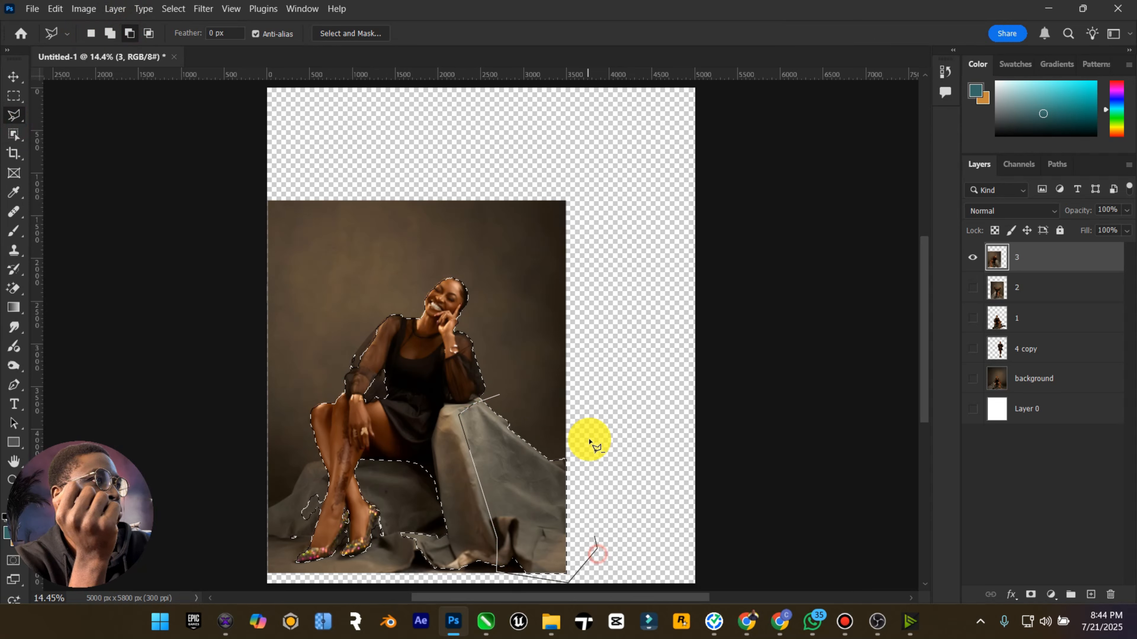
double_click(589, 442)
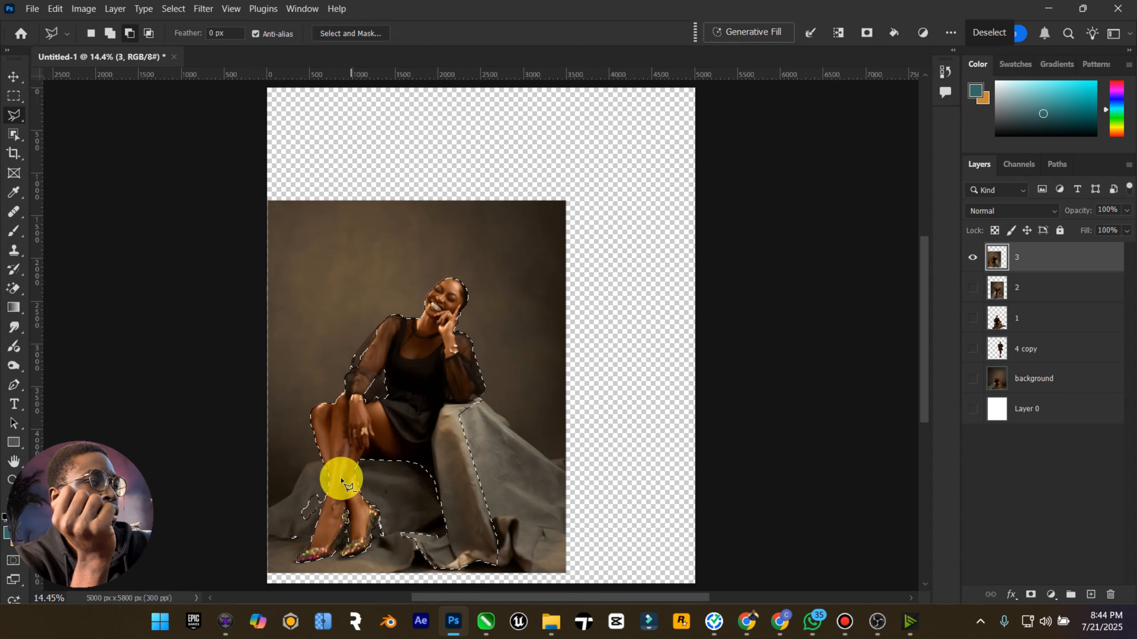
left_click(108, 34)
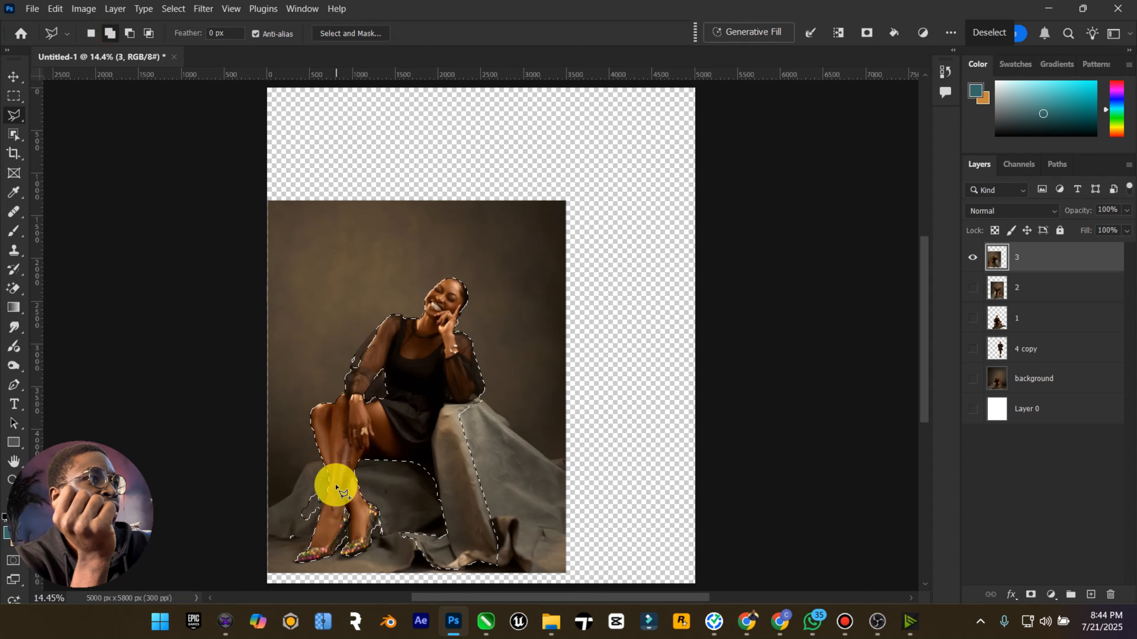
left_click_drag(119, 452, 159, 298)
key("ctrl+d")
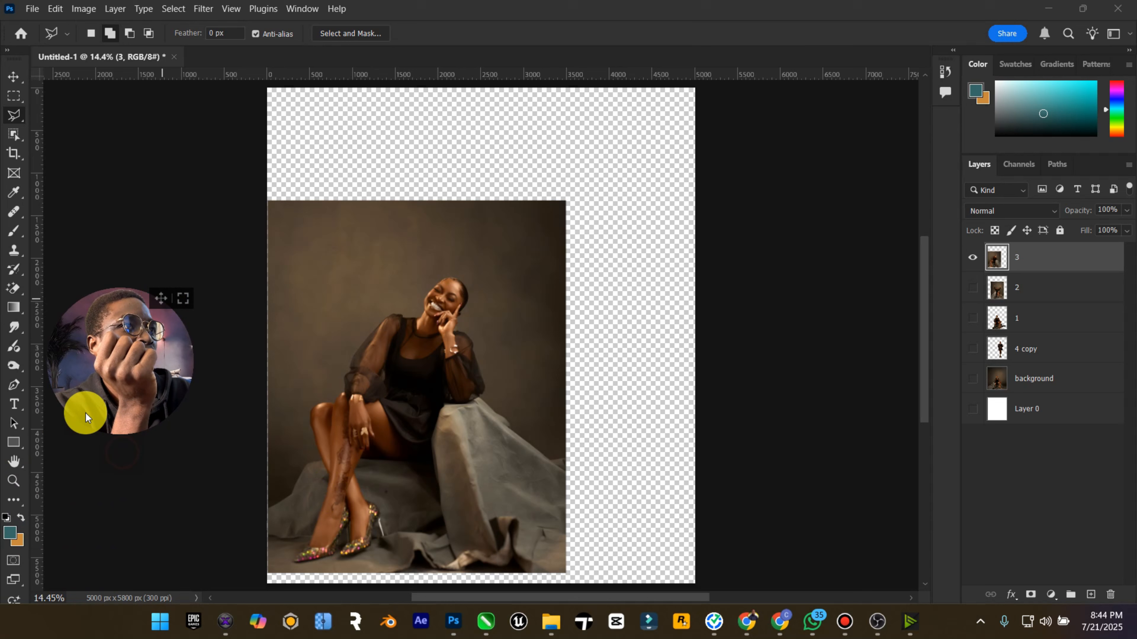
key("ctrl+shift+d")
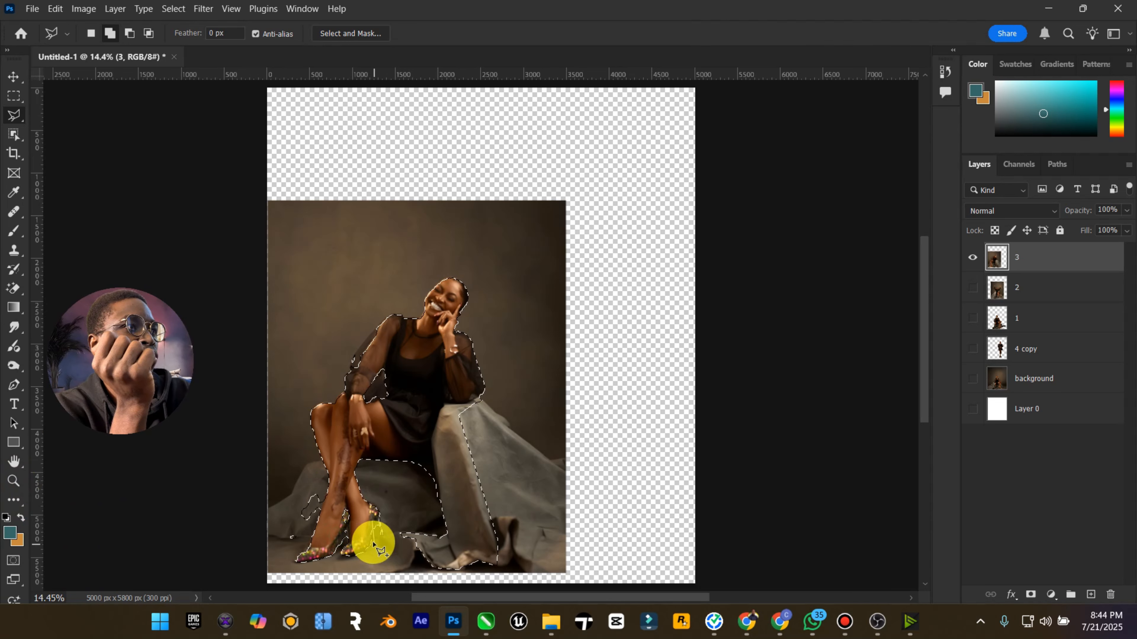
double_click(331, 488)
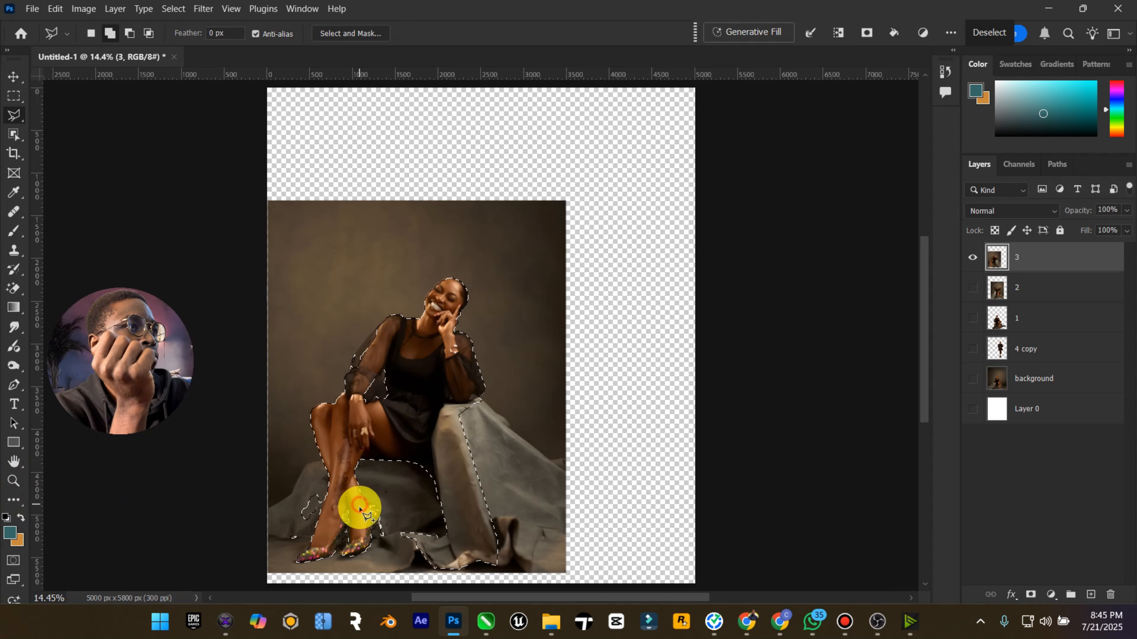
Subtract the stray patches of drapery left of the woman's lower leg from the selection with the Polygonal Lasso
left_click(14, 480)
left_click_drag(273, 561, 310, 437)
left_click_drag(356, 504, 246, 353)
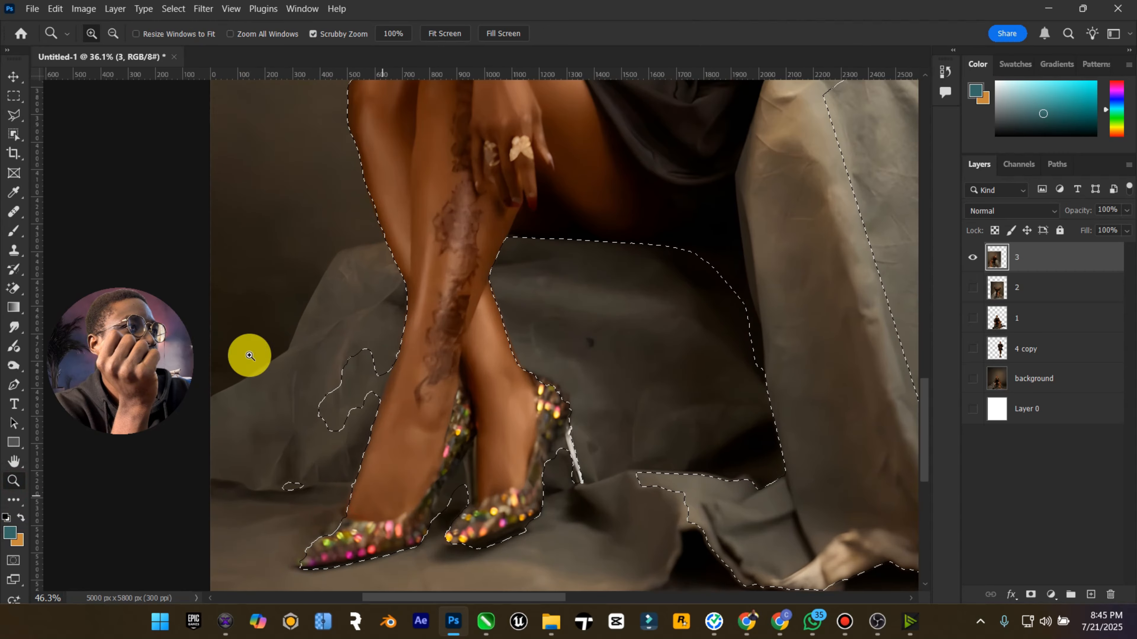
left_click(13, 115)
left_click(14, 115)
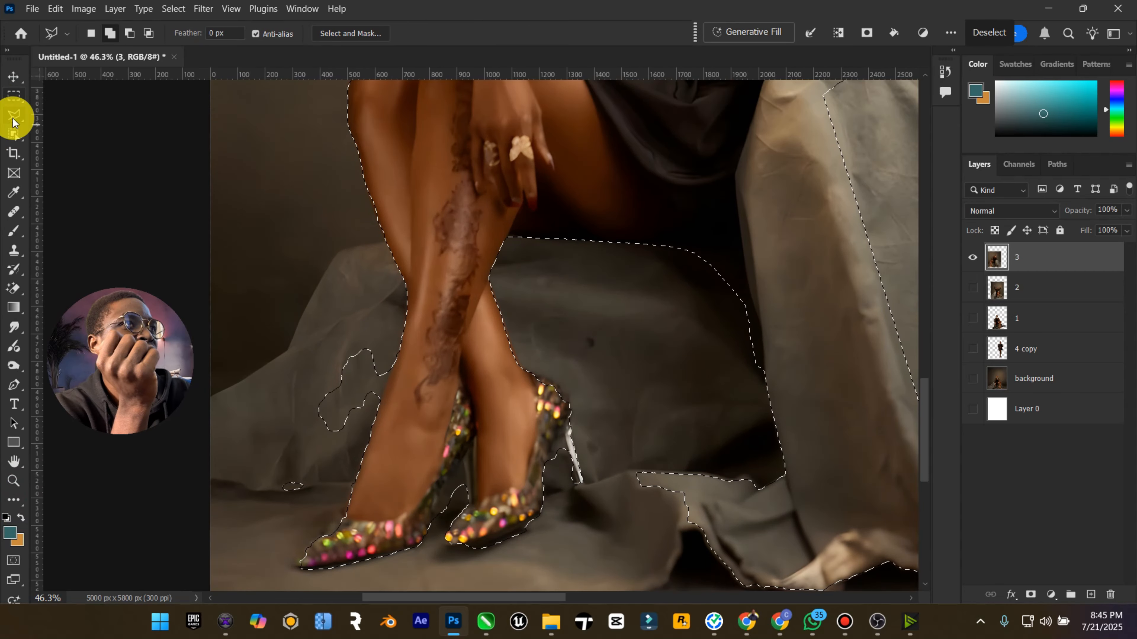
left_click(143, 30)
left_click(350, 309)
left_click(402, 344)
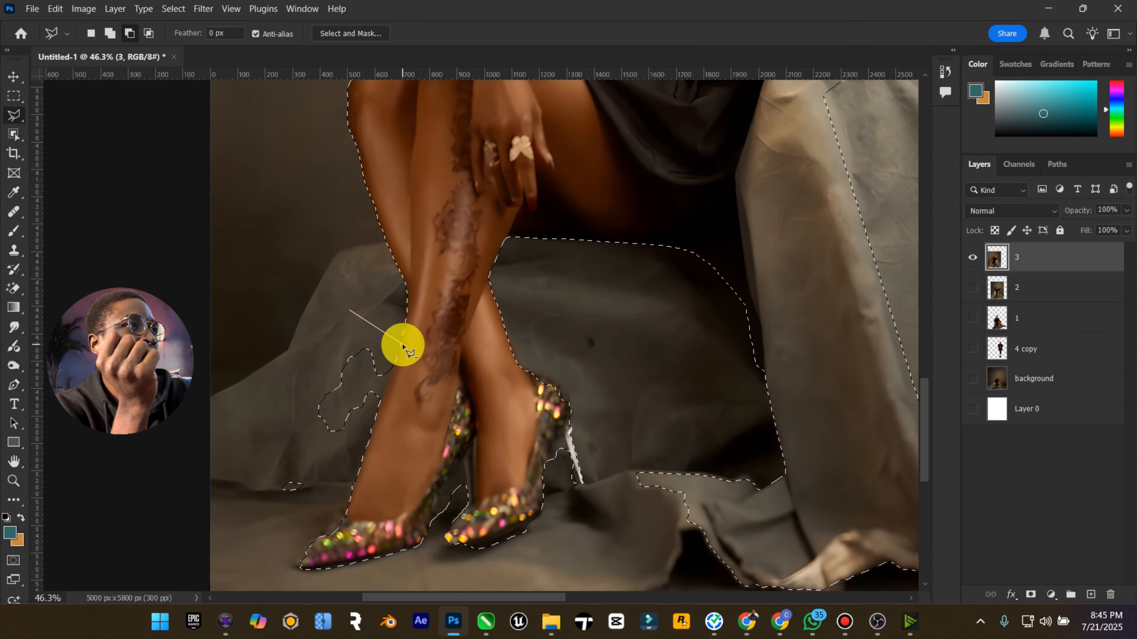
left_click(369, 437)
left_click(315, 516)
left_click(228, 532)
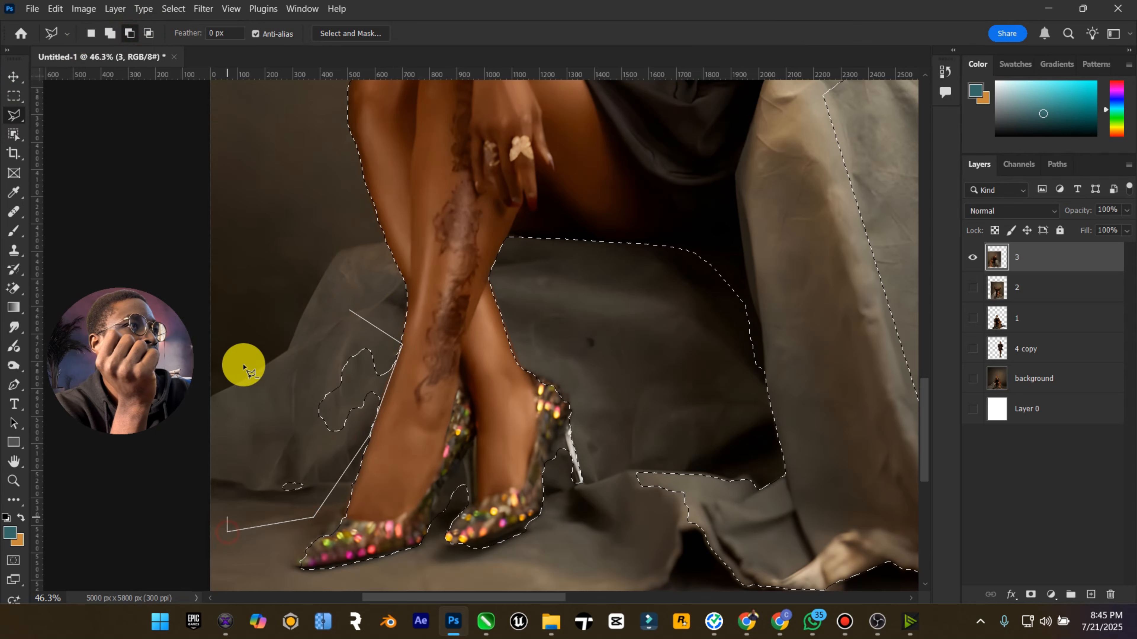
double_click(242, 361)
Add the missing toe edge of the left shoe and the adjoining ankle area to the selection
left_click(110, 33)
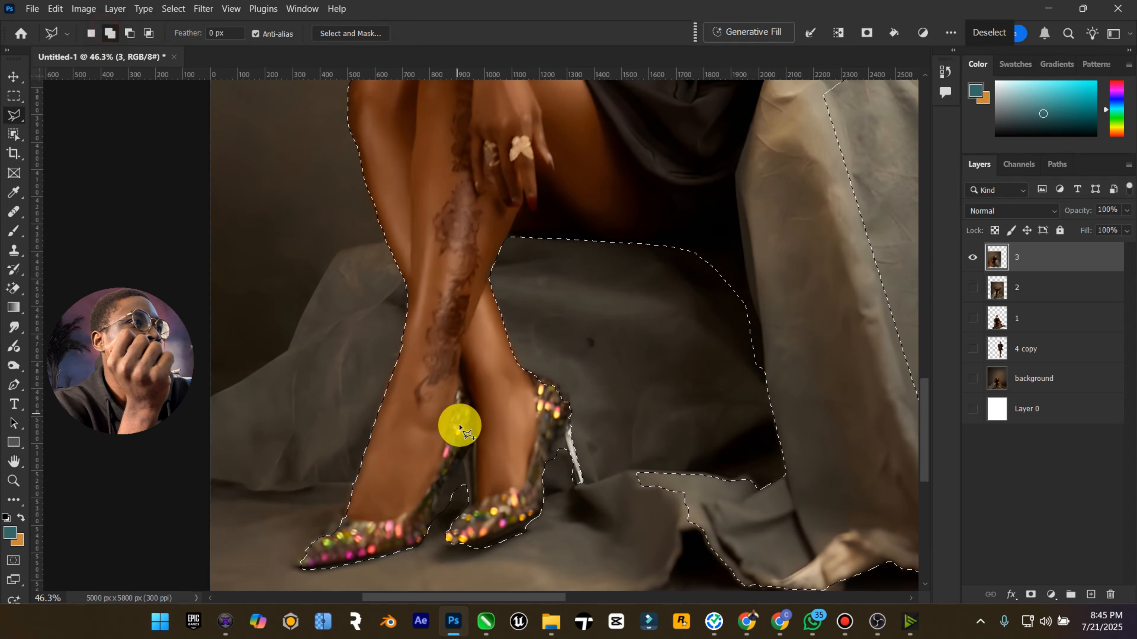
left_click(410, 542)
left_click(313, 577)
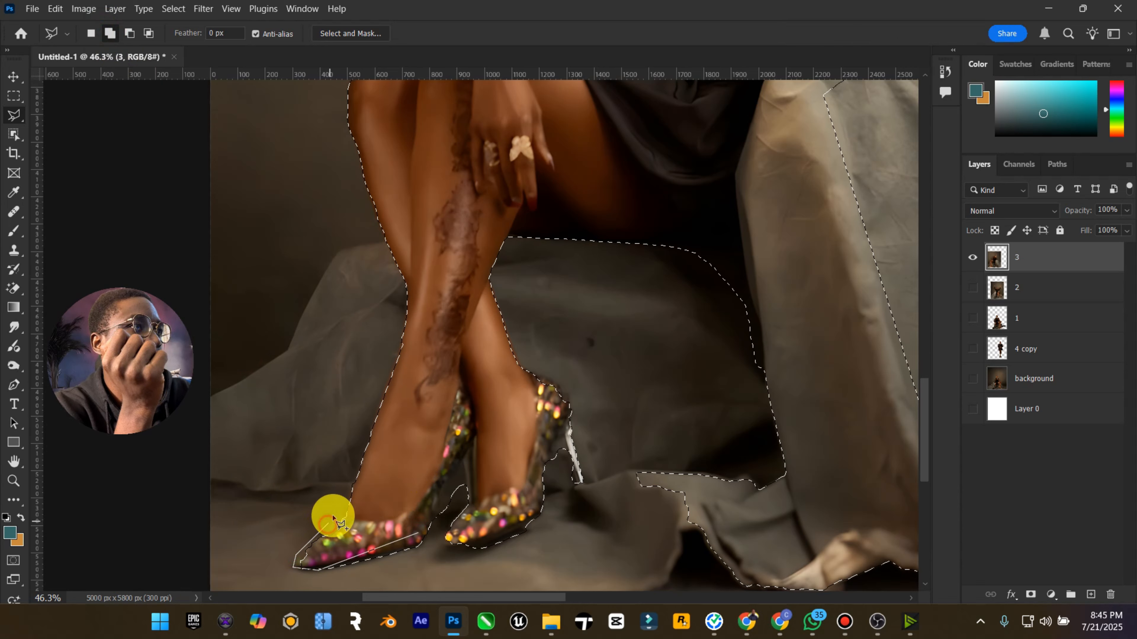
left_click(363, 457)
left_click(492, 431)
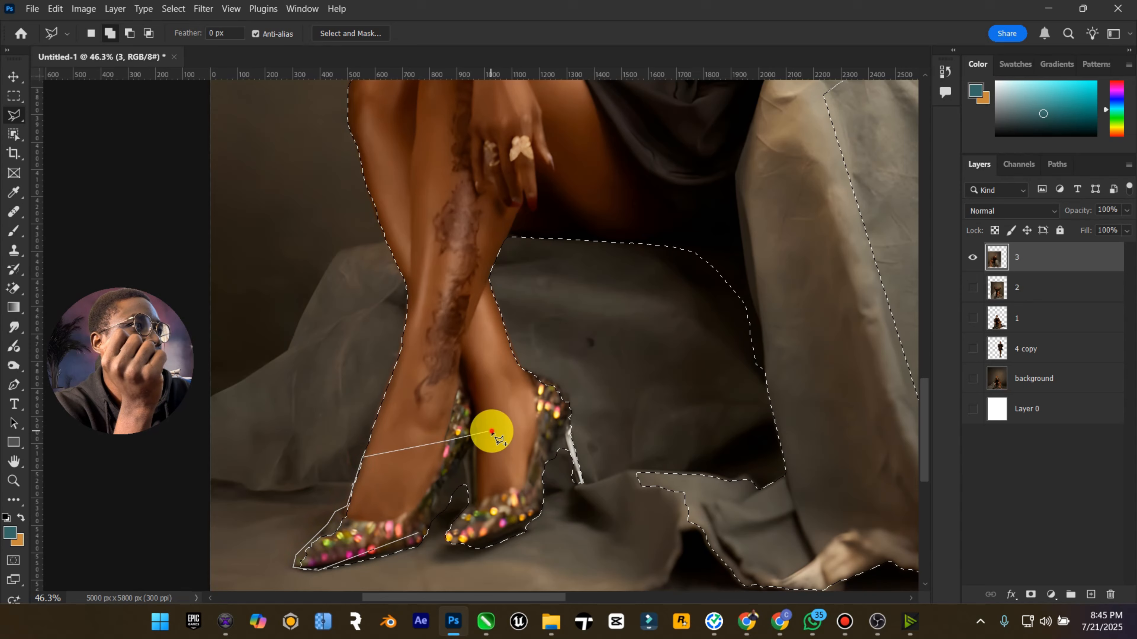
left_click(502, 506)
left_click(479, 525)
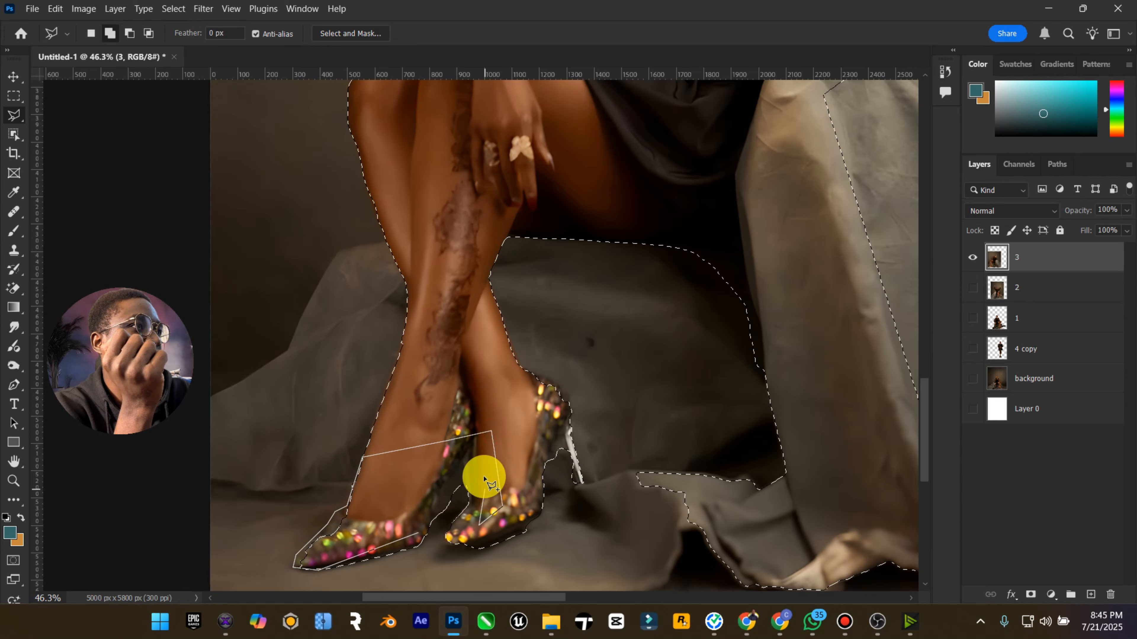
double_click(461, 474)
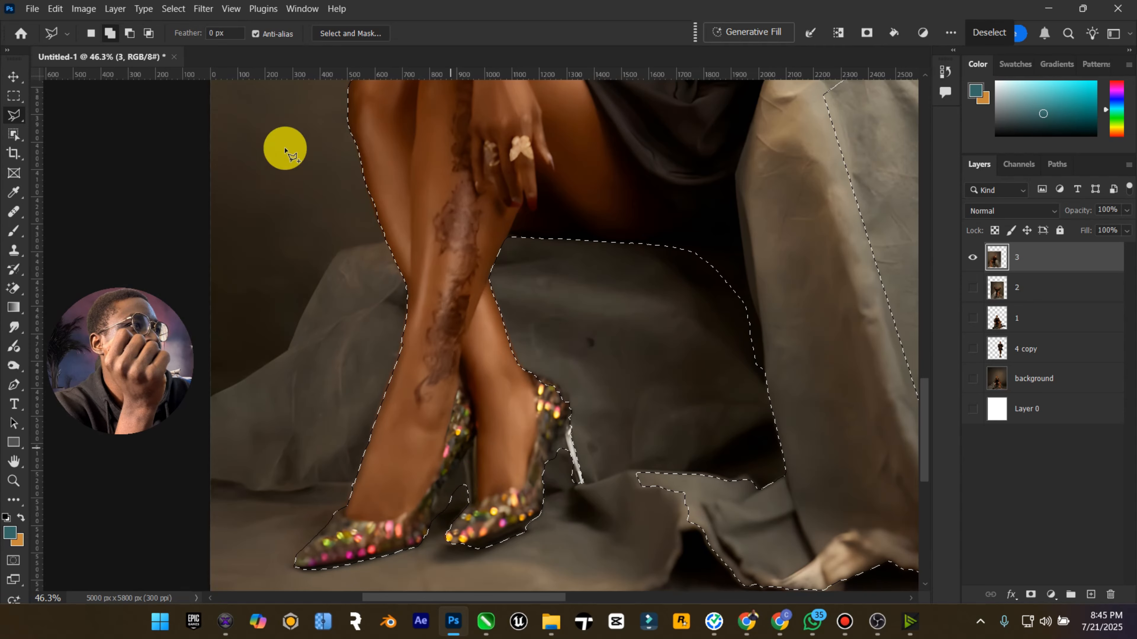
Outline the soles of both shoes and the gap between them to add them to the selection
left_click(129, 34)
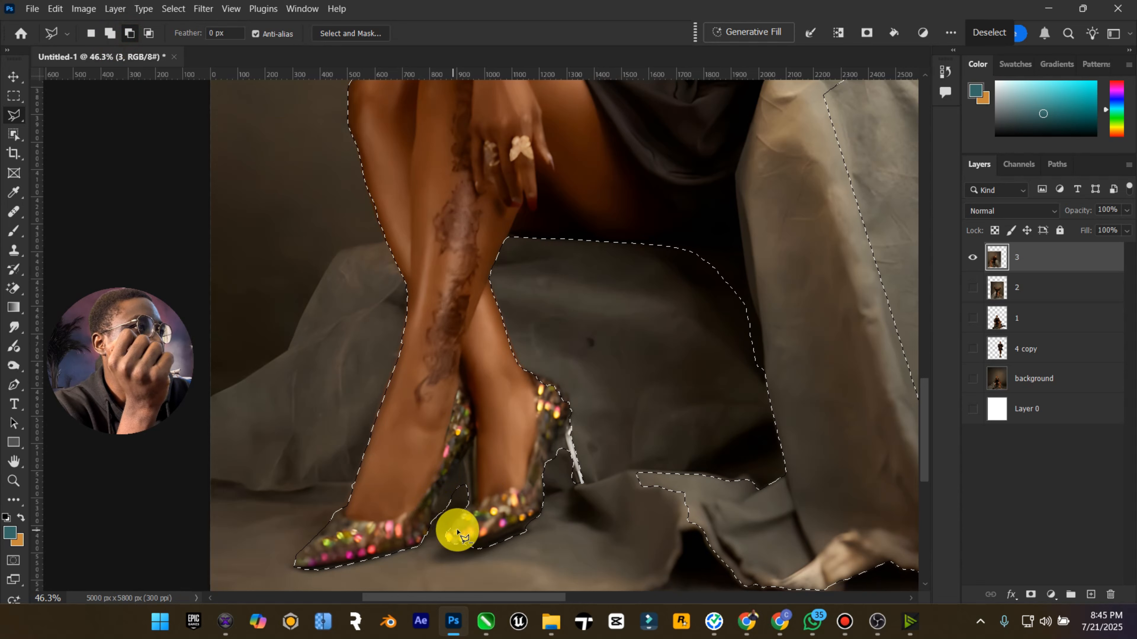
left_click(109, 34)
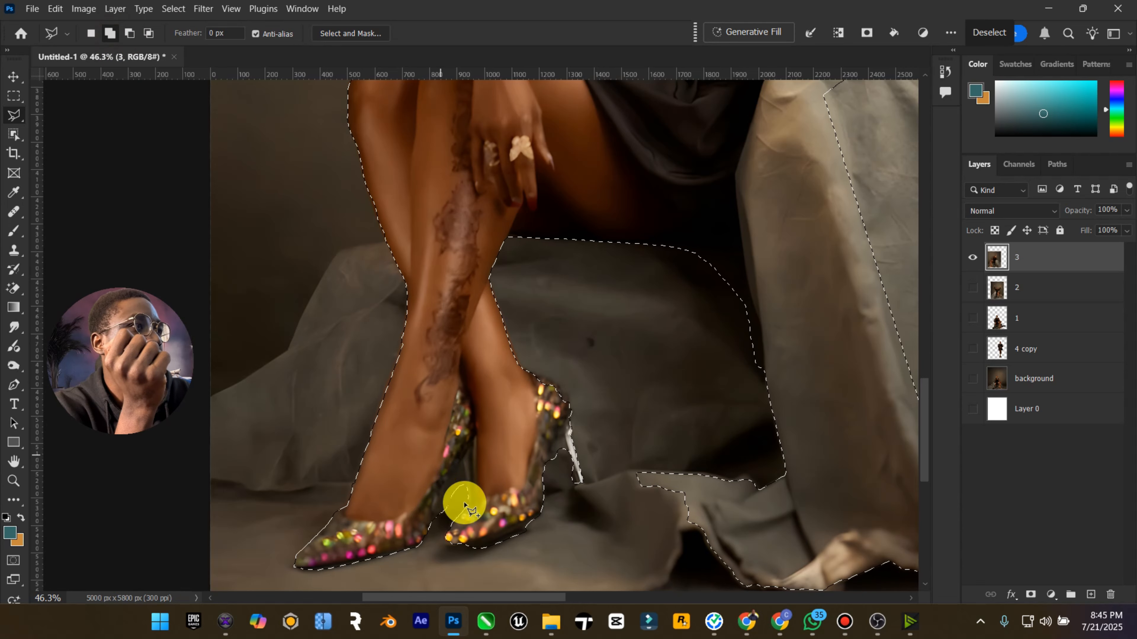
left_click(539, 523)
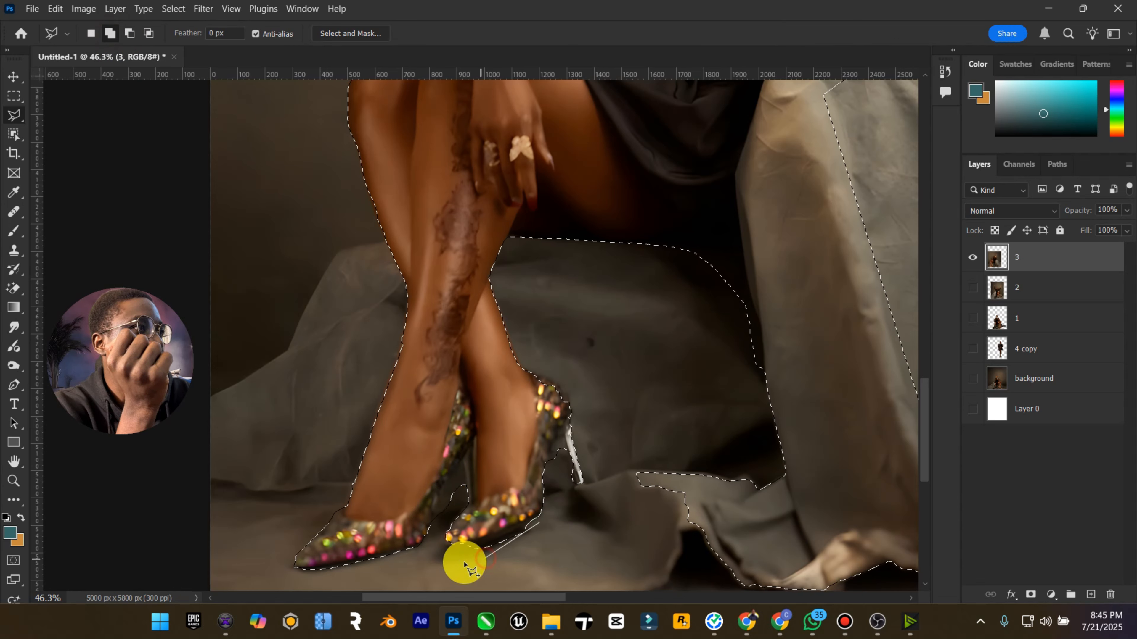
left_click(437, 545)
left_click(327, 572)
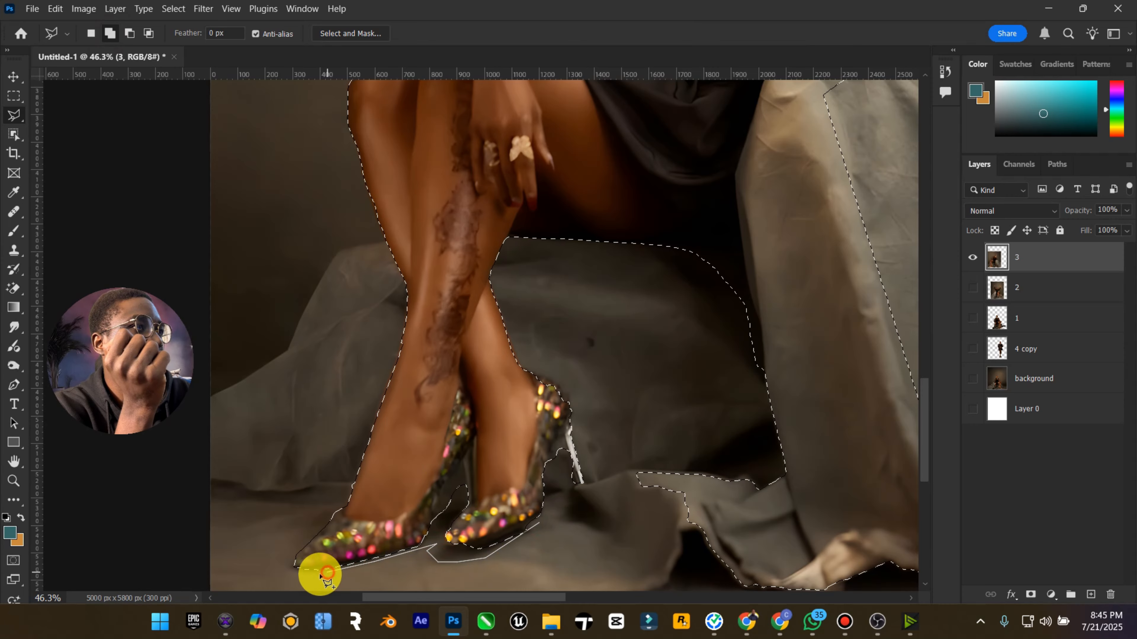
double_click(498, 471)
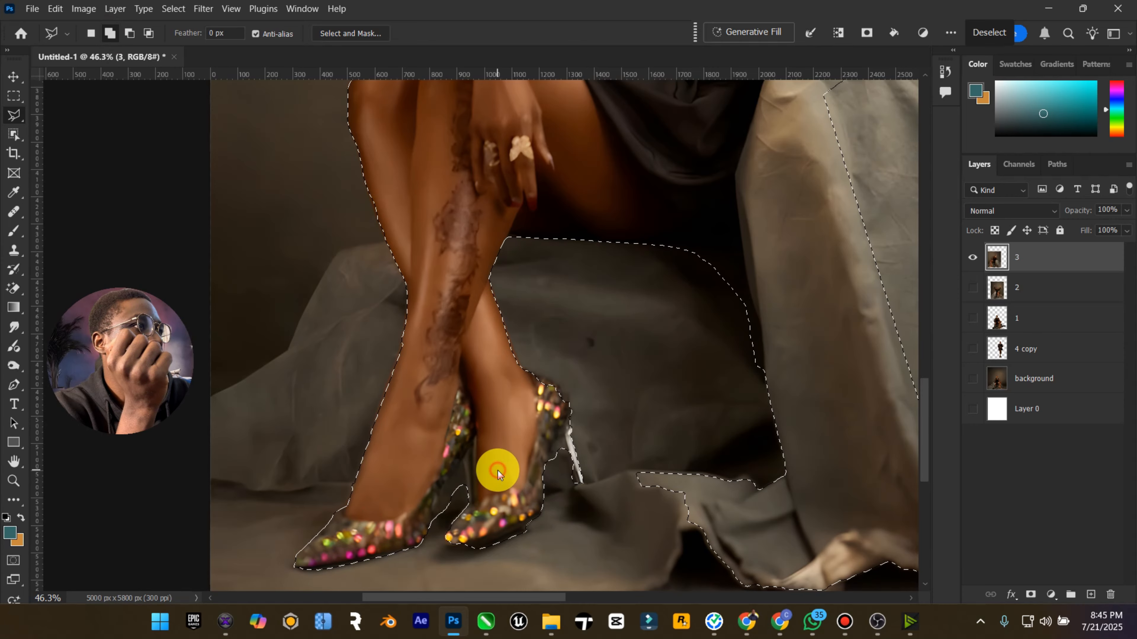
Add the upper strip of the draped seat beneath the thighs, from the calf to the armrest block, to the selection
scroll(538, 414, "up", 3)
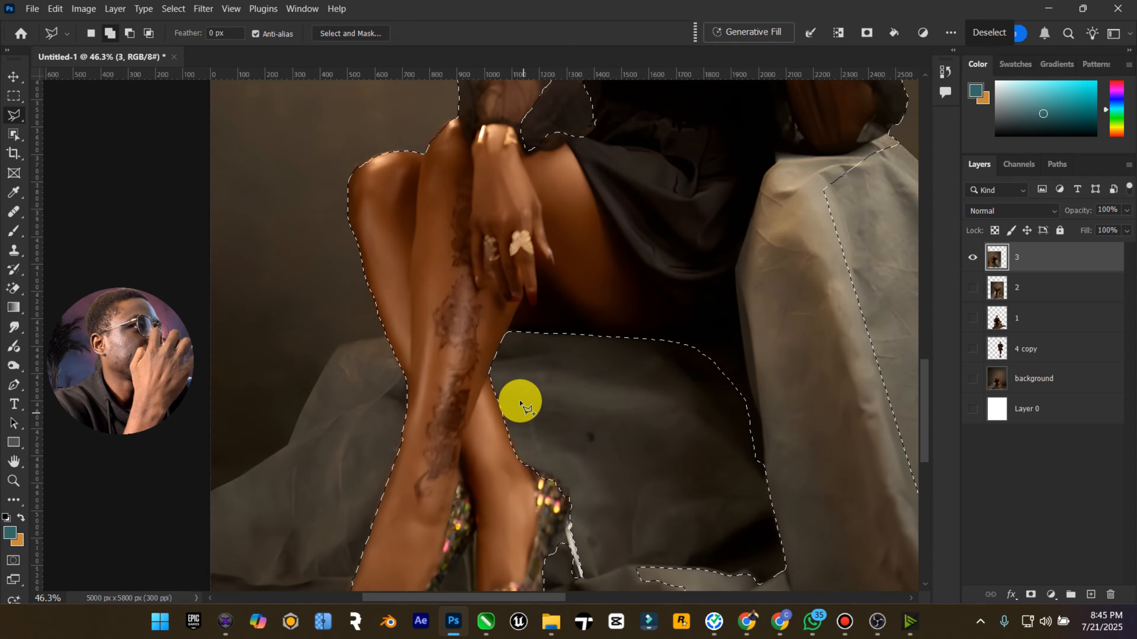
left_click(468, 429)
left_click(505, 379)
left_click(634, 408)
left_click(712, 445)
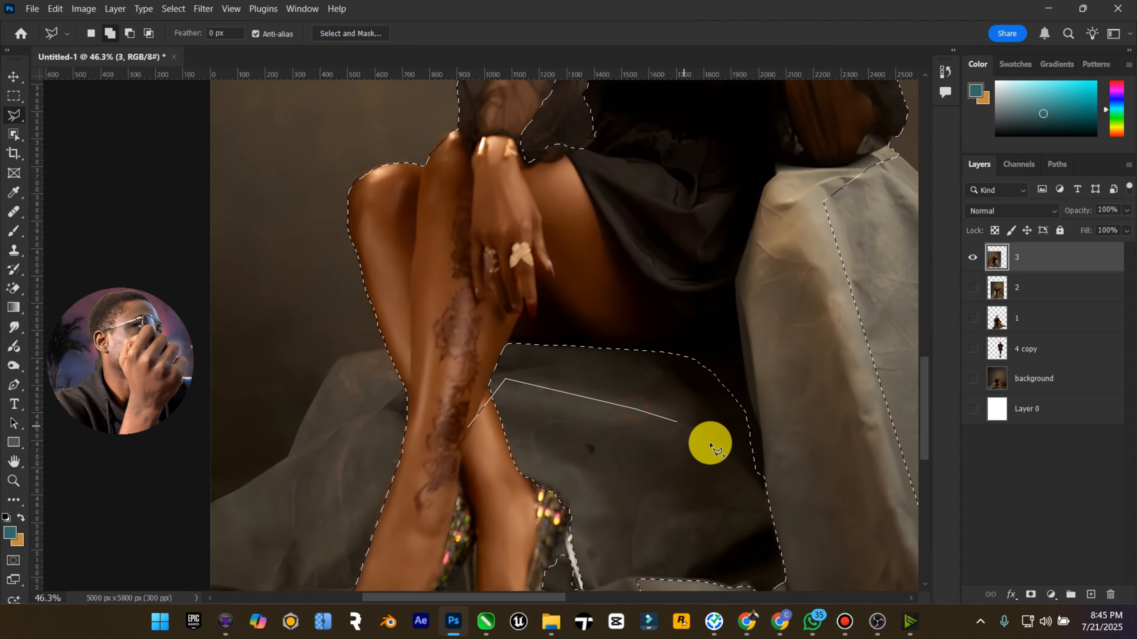
left_click(733, 516)
left_click(785, 524)
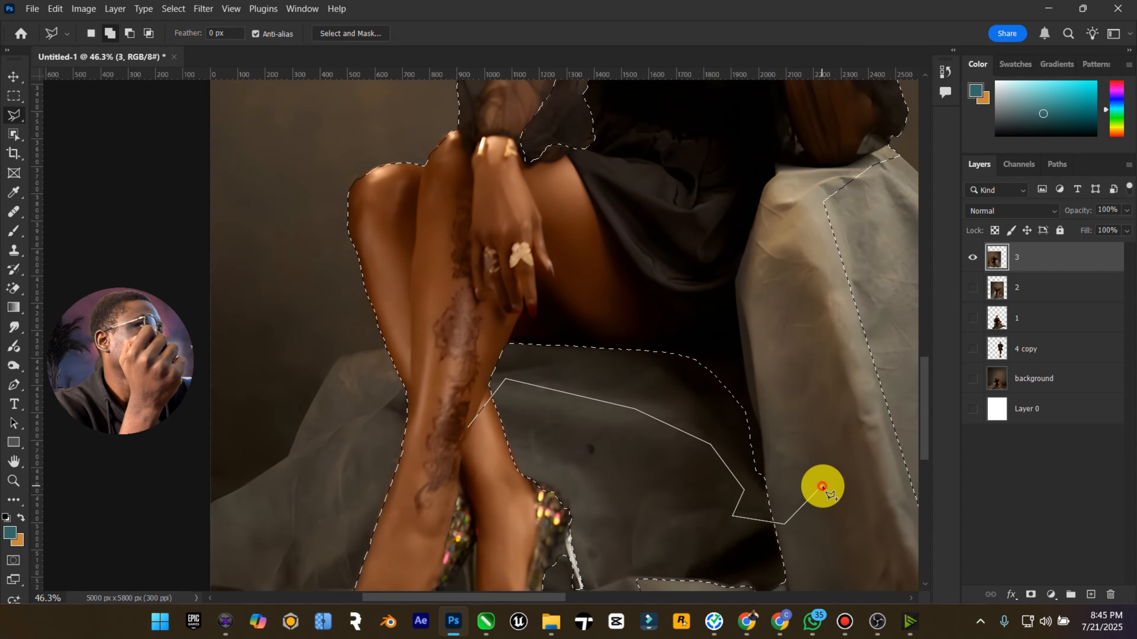
left_click(822, 485)
left_click(766, 291)
left_click(566, 258)
double_click(456, 301)
Add the missing parts of the sheer sleeve on the woman's lowered arm, from shoulder to cuff, to the selection
scroll(454, 299, "up", 5)
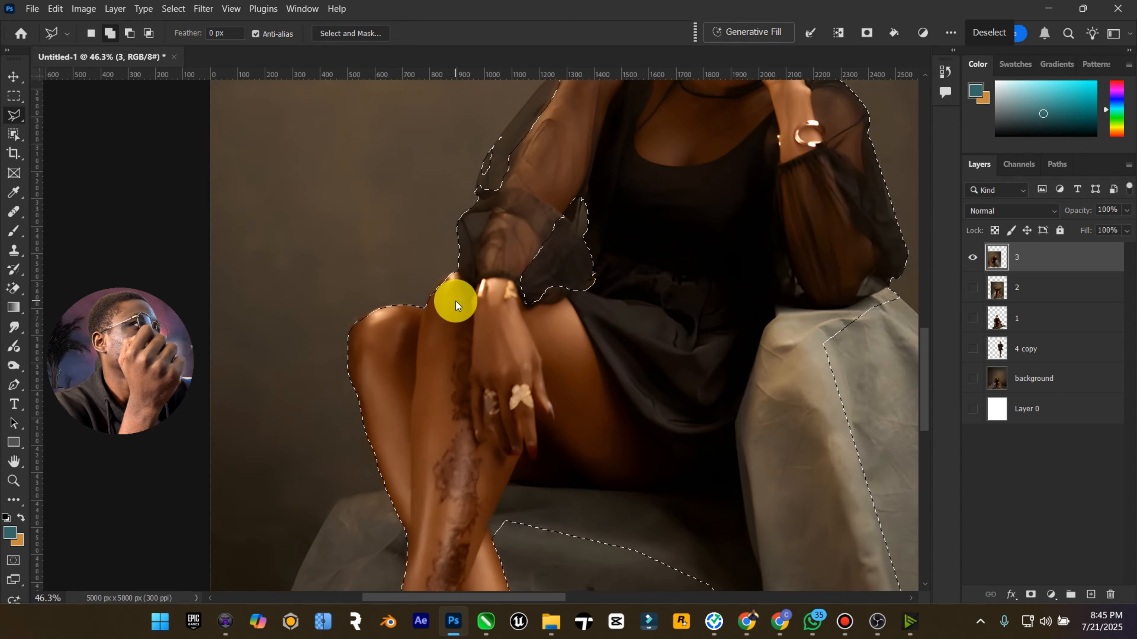
left_click(481, 202)
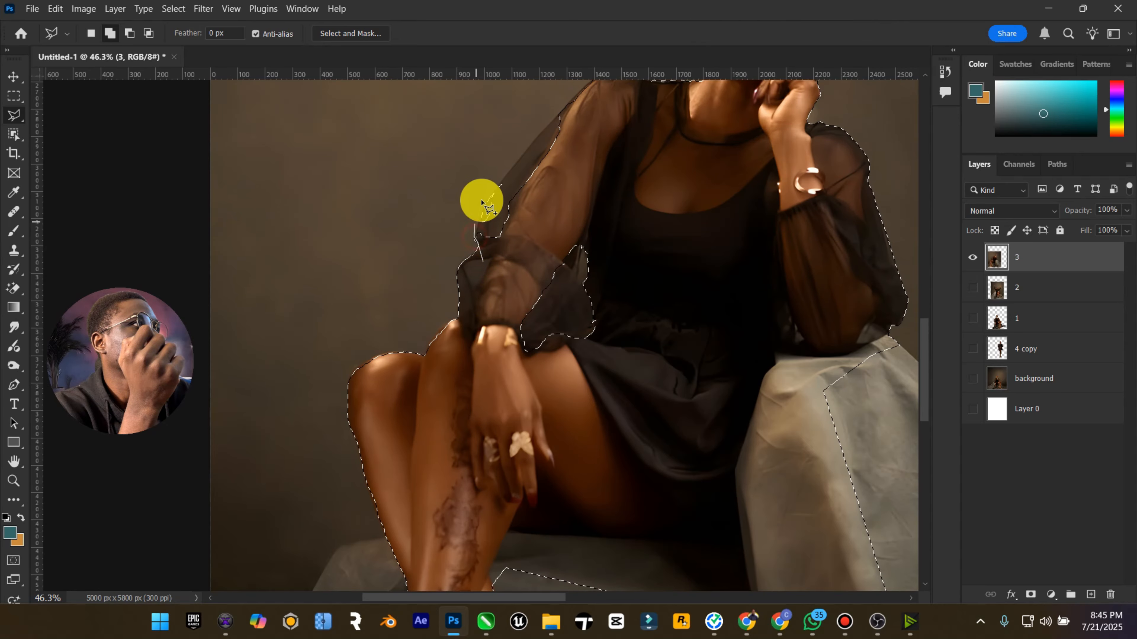
left_click(488, 198)
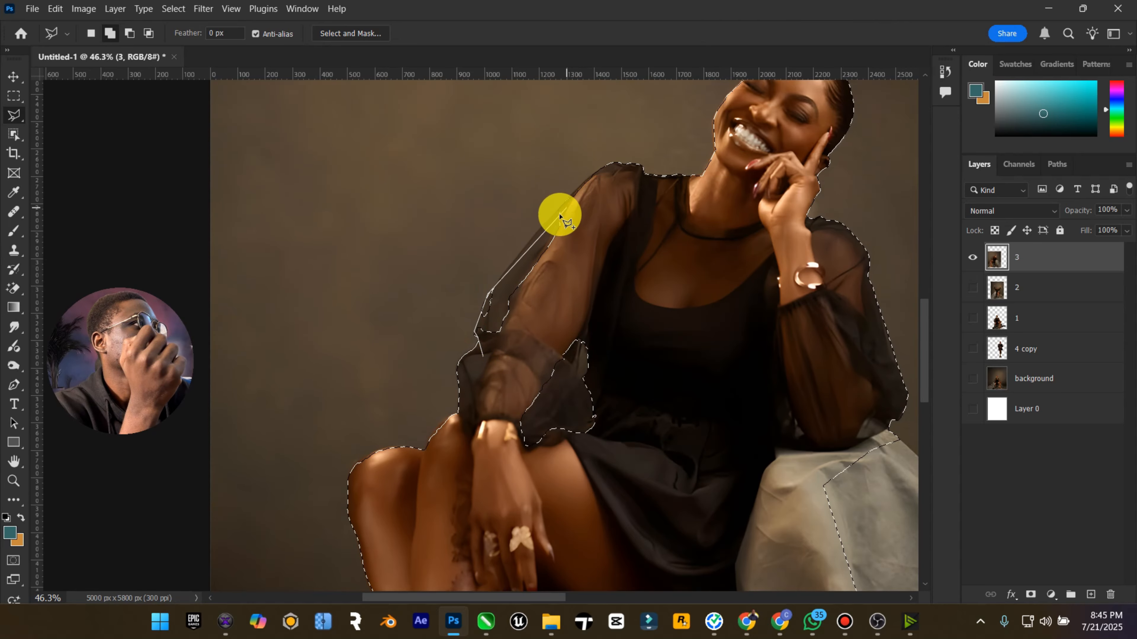
left_click(584, 184)
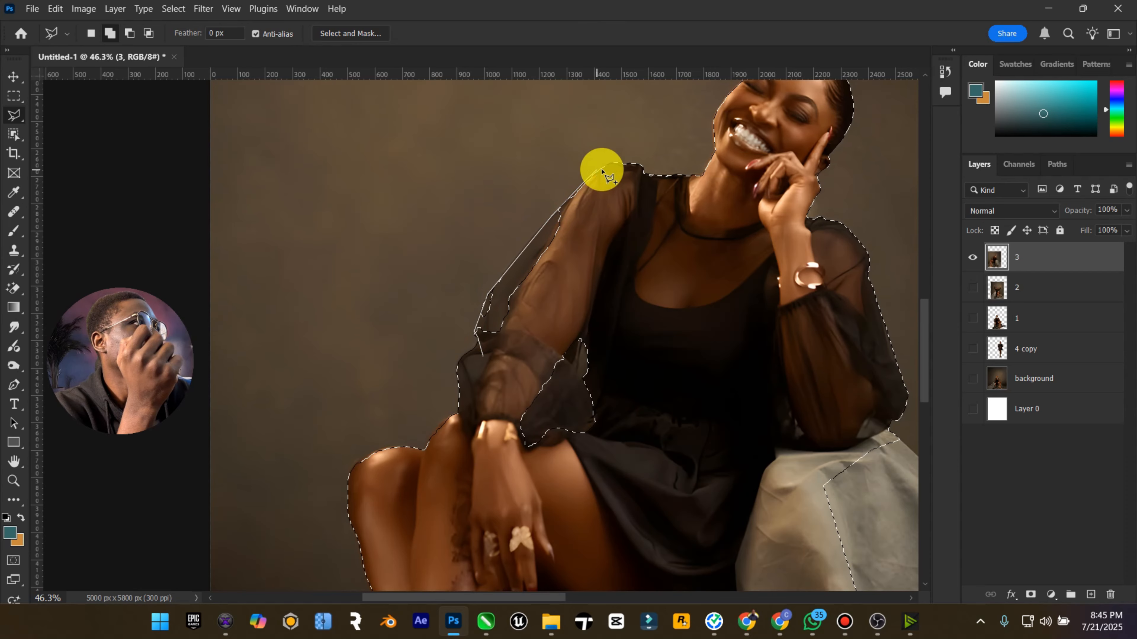
left_click(635, 207)
left_click(676, 504)
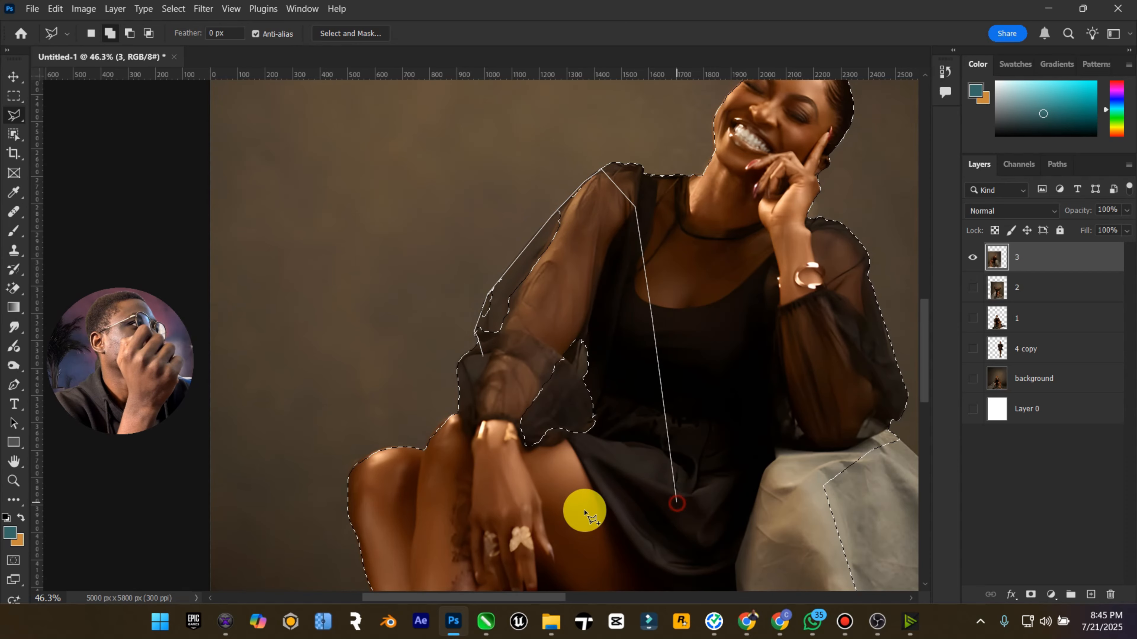
double_click(570, 516)
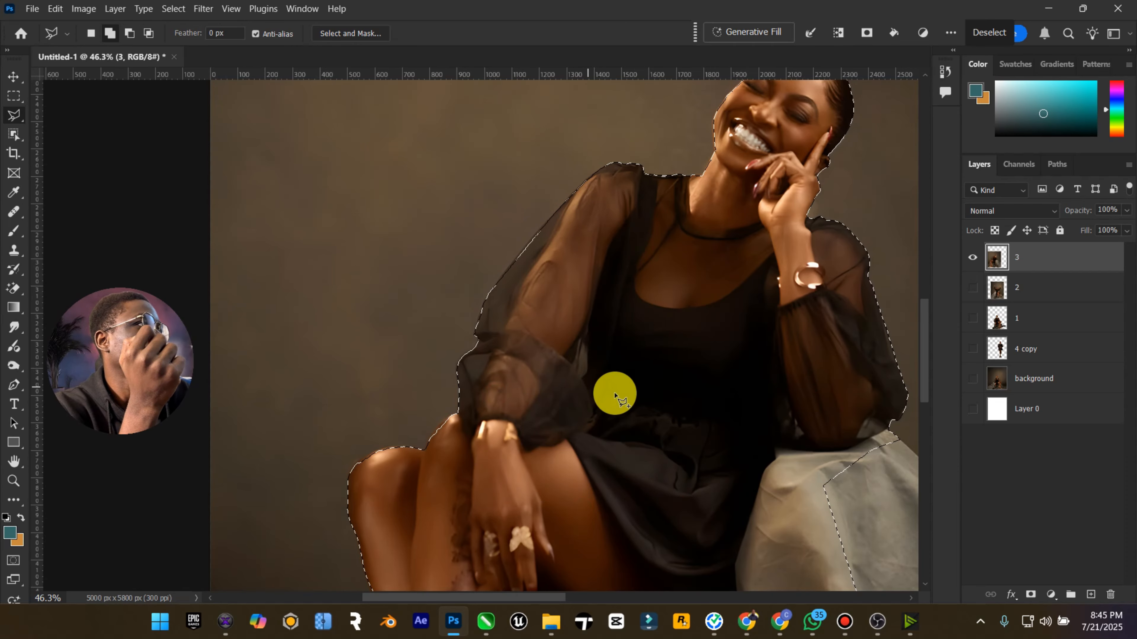
Outline the edge of layer 3's woman from her shoulder along the neckline and neck to the jaw, ready to extend the selection
scroll(615, 394, "up", 2)
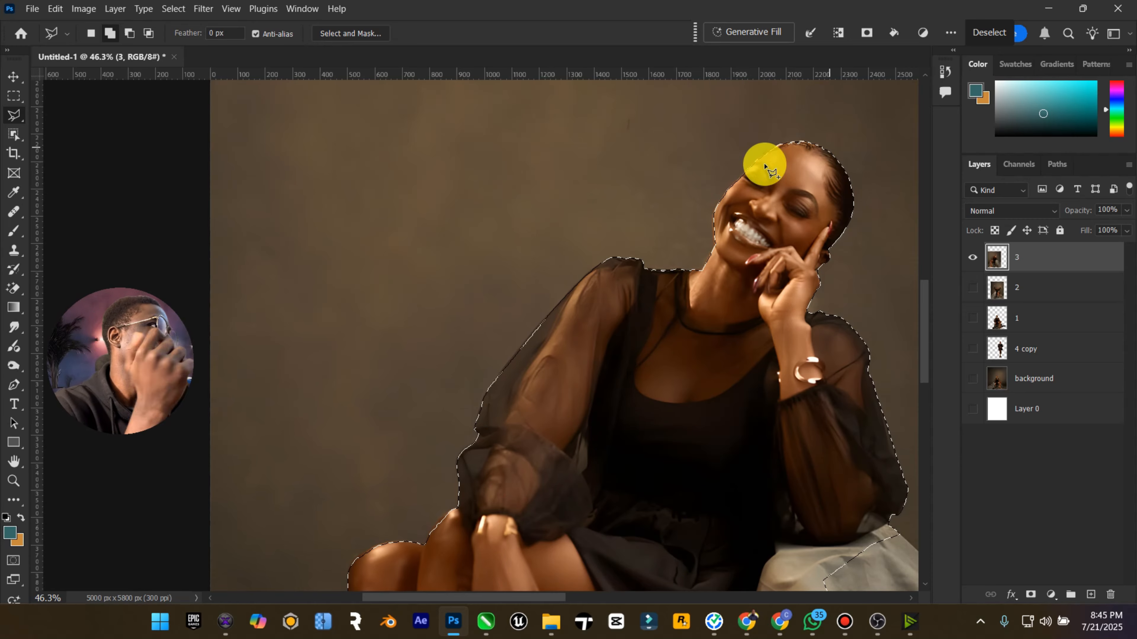
left_click(19, 481)
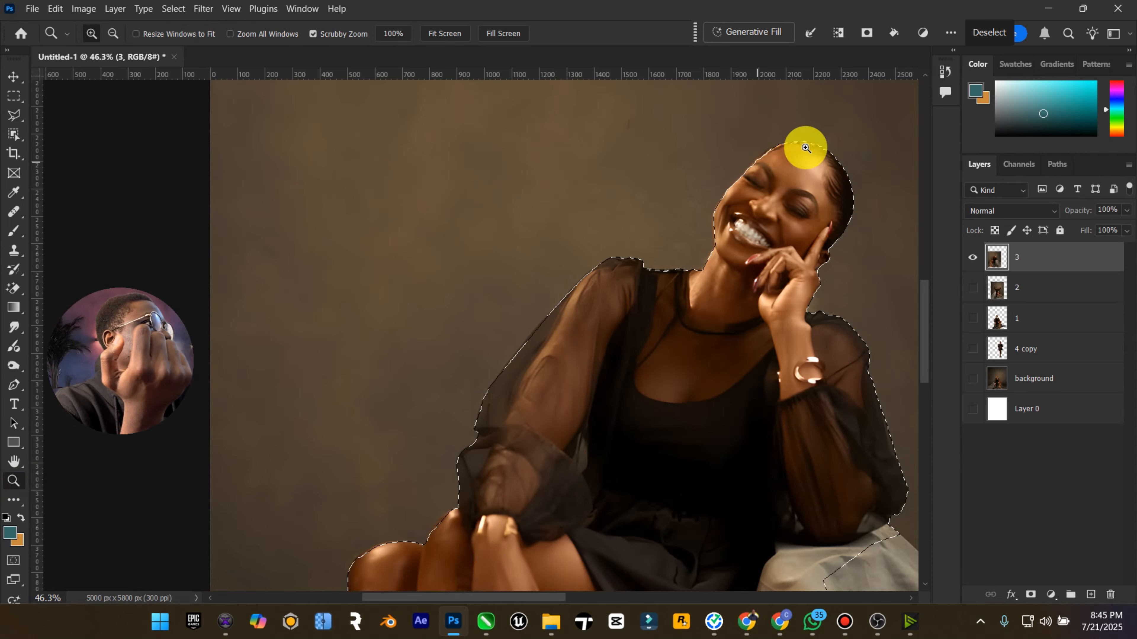
left_click_drag(847, 136, 74, 129)
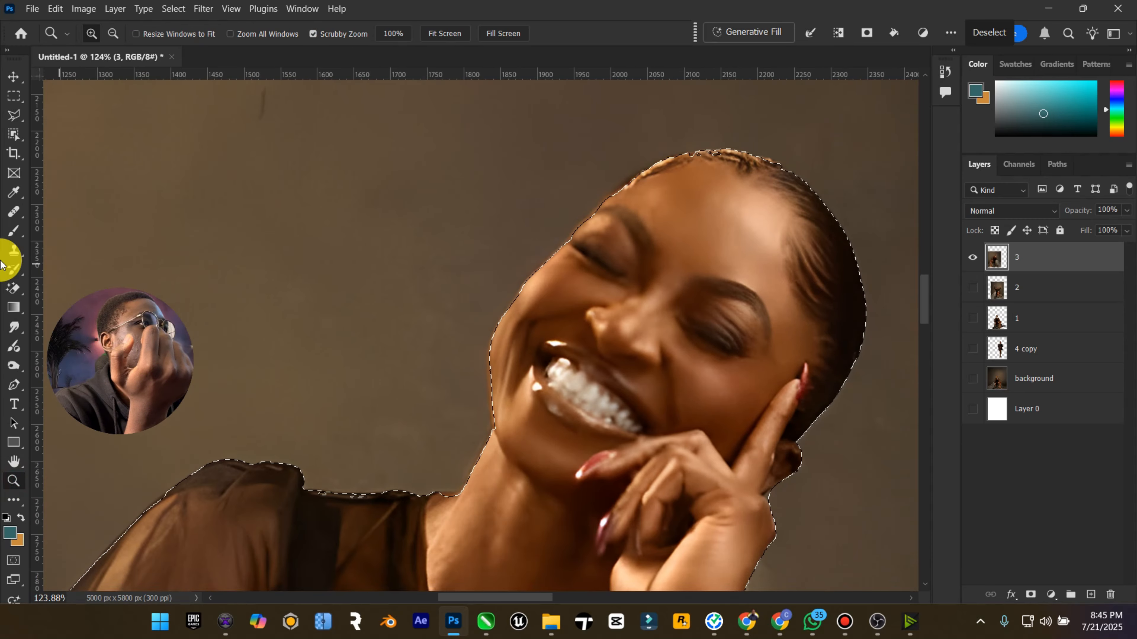
left_click(14, 115)
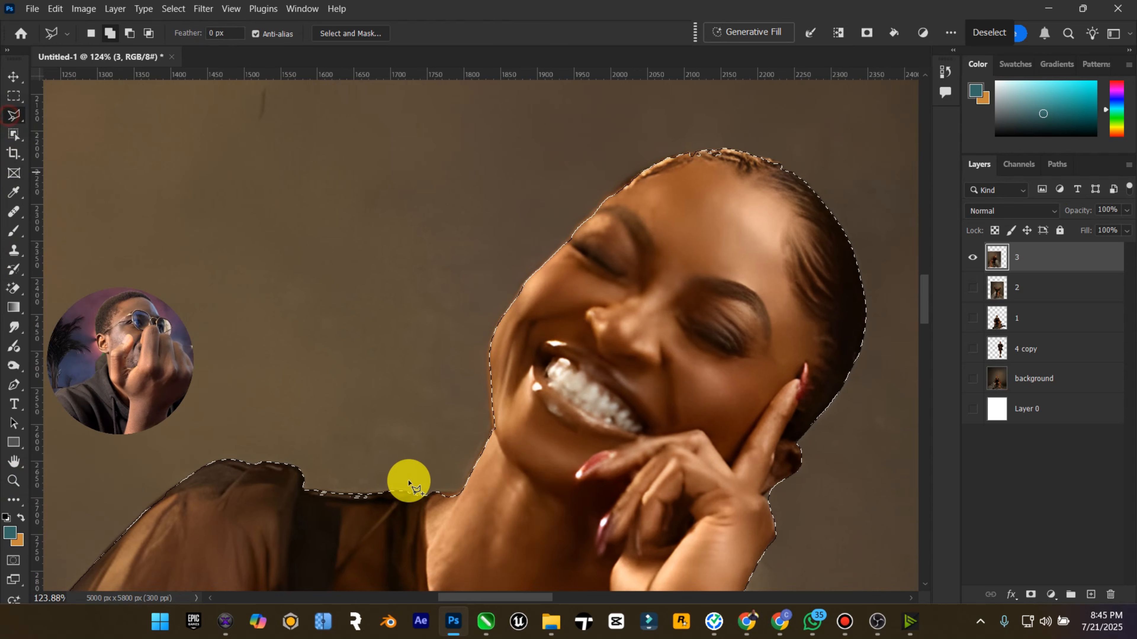
left_click(225, 528)
left_click(301, 490)
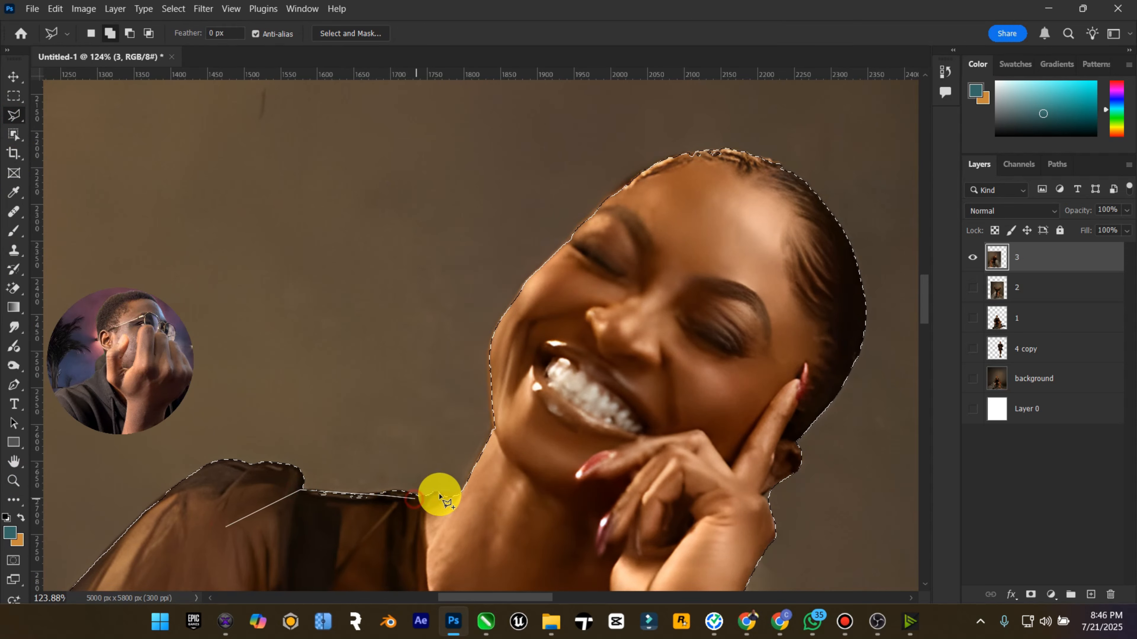
left_click(461, 492)
left_click(509, 420)
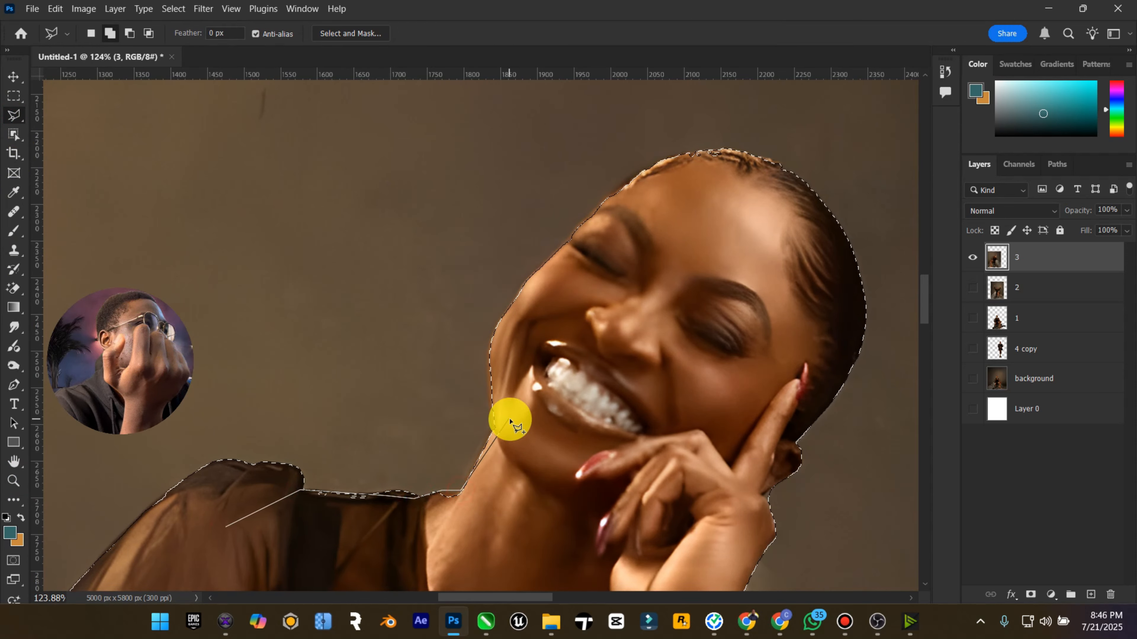
left_click(493, 429)
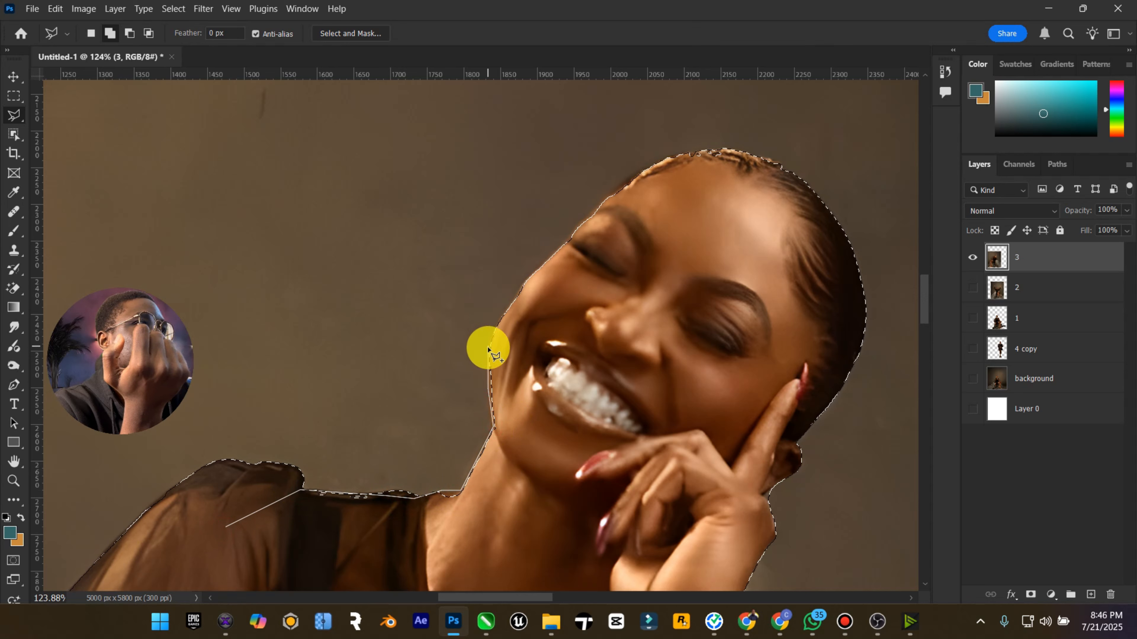
Continue the outline around the cheek, forehead and hairline, and close it through the face and neck to add the area to the selection
left_click(548, 244)
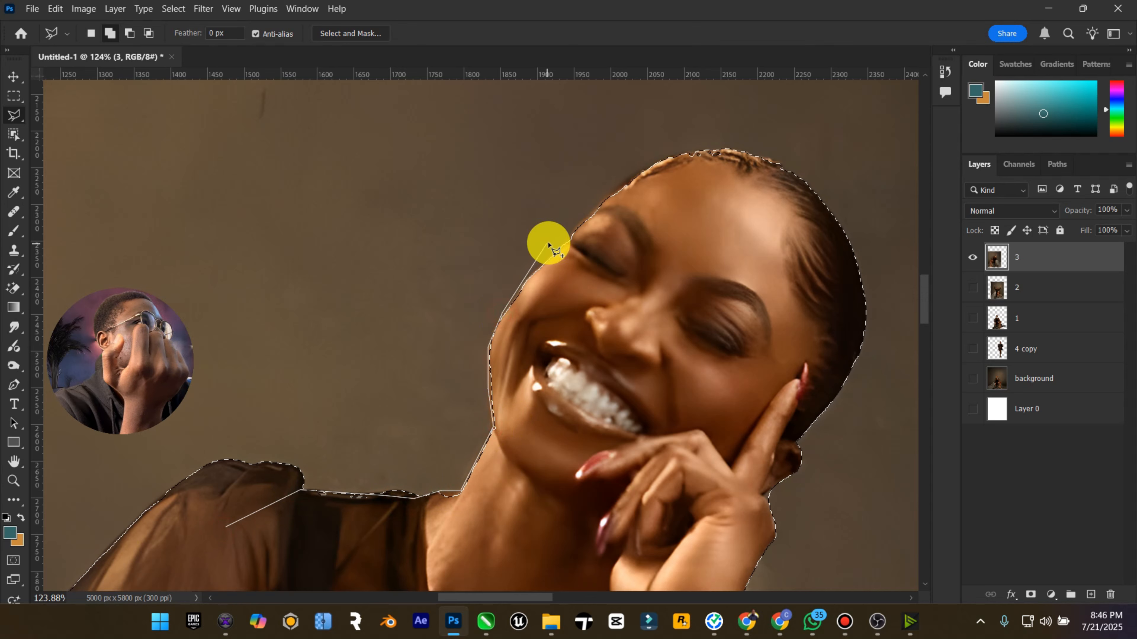
left_click(530, 276)
left_click(589, 216)
left_click(625, 185)
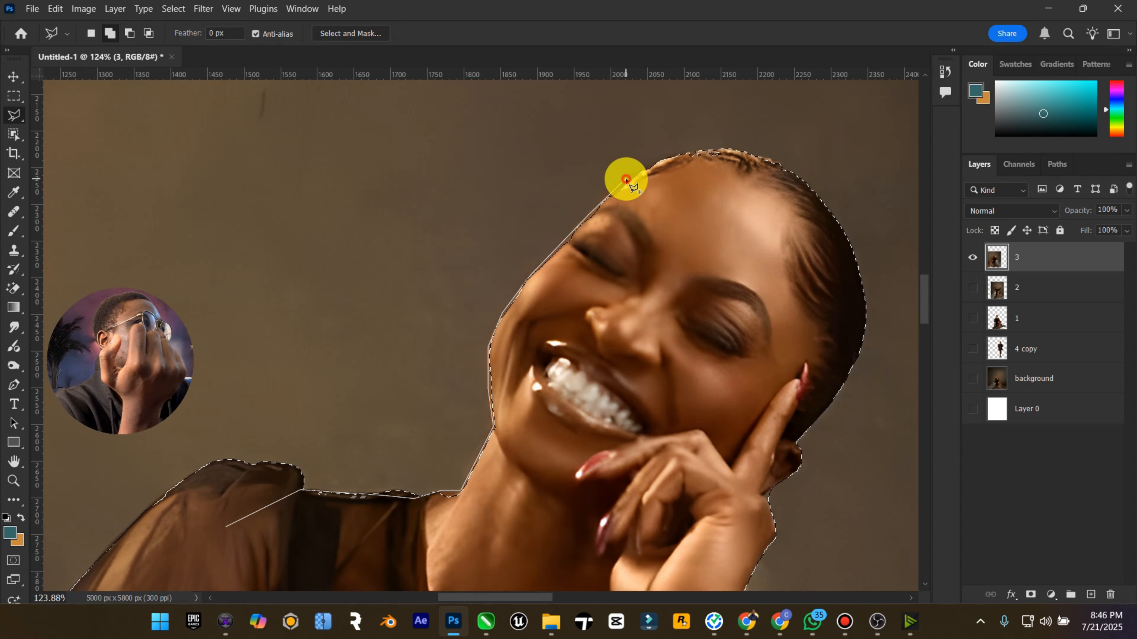
left_click(665, 158)
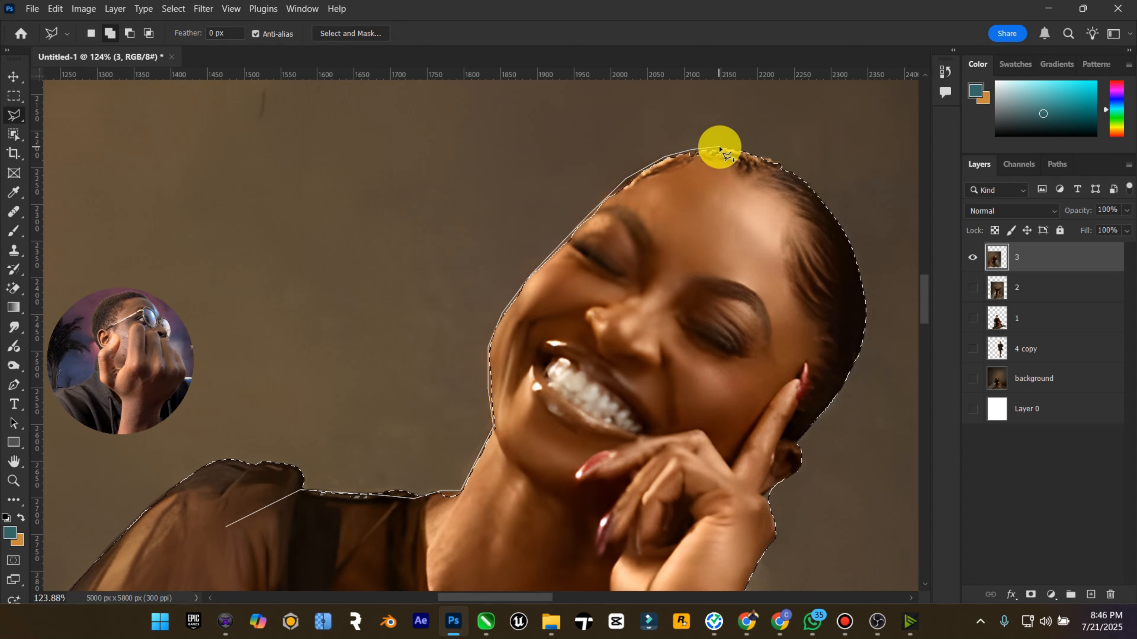
left_click(759, 155)
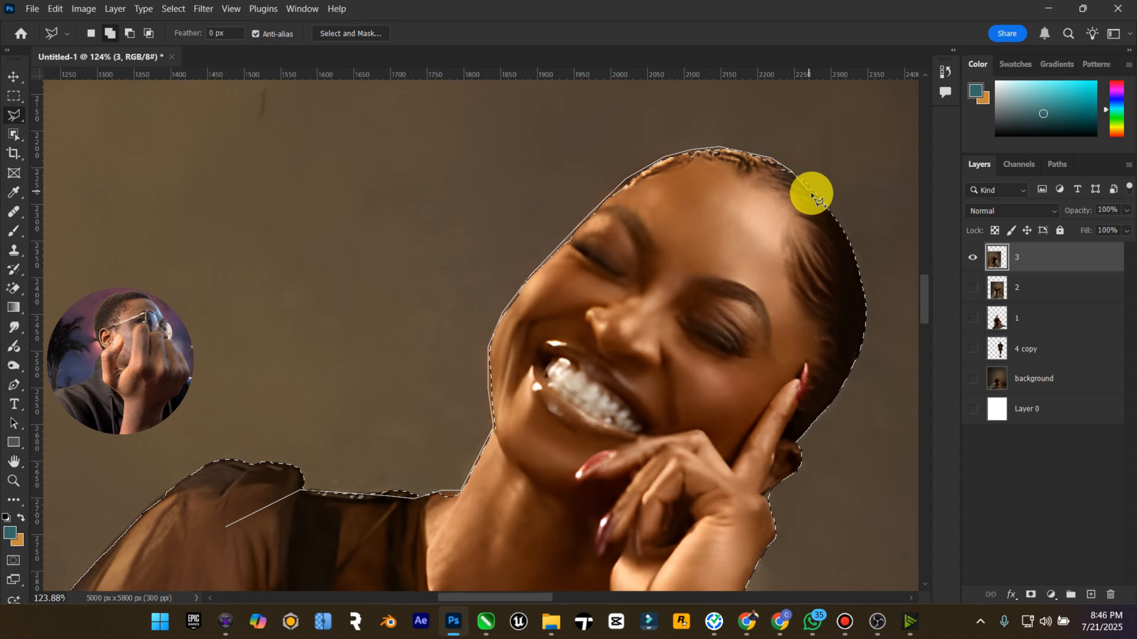
left_click(816, 331)
left_click(544, 585)
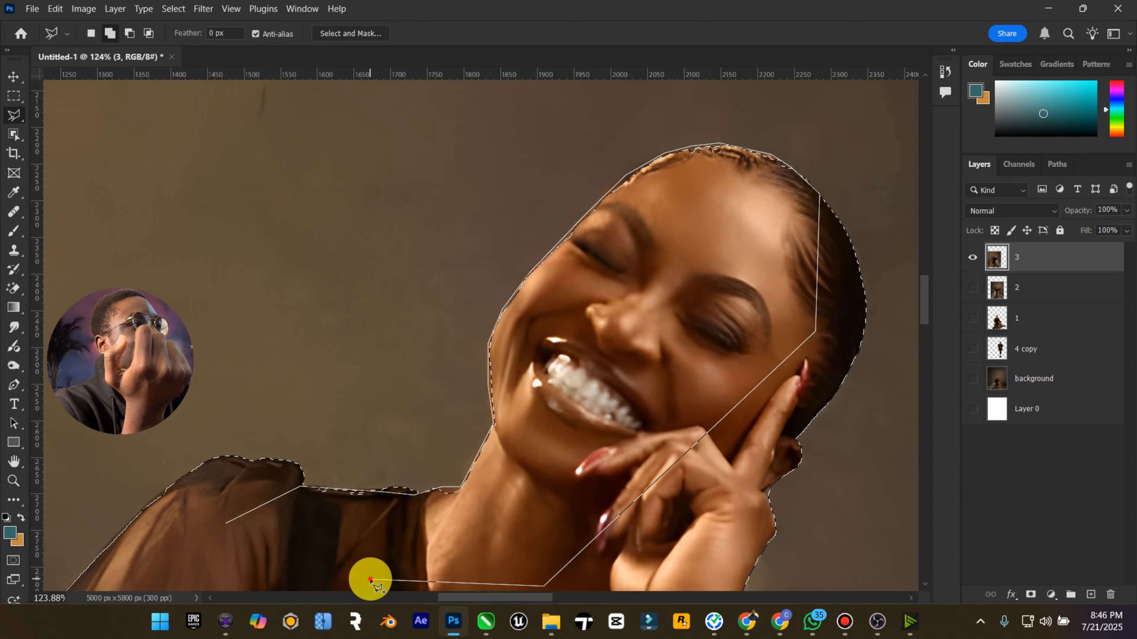
double_click(370, 580)
Add a layer mask to layer 3 from the selection to cut out the seated woman and her draped armrest
scroll(520, 551, "down", 5)
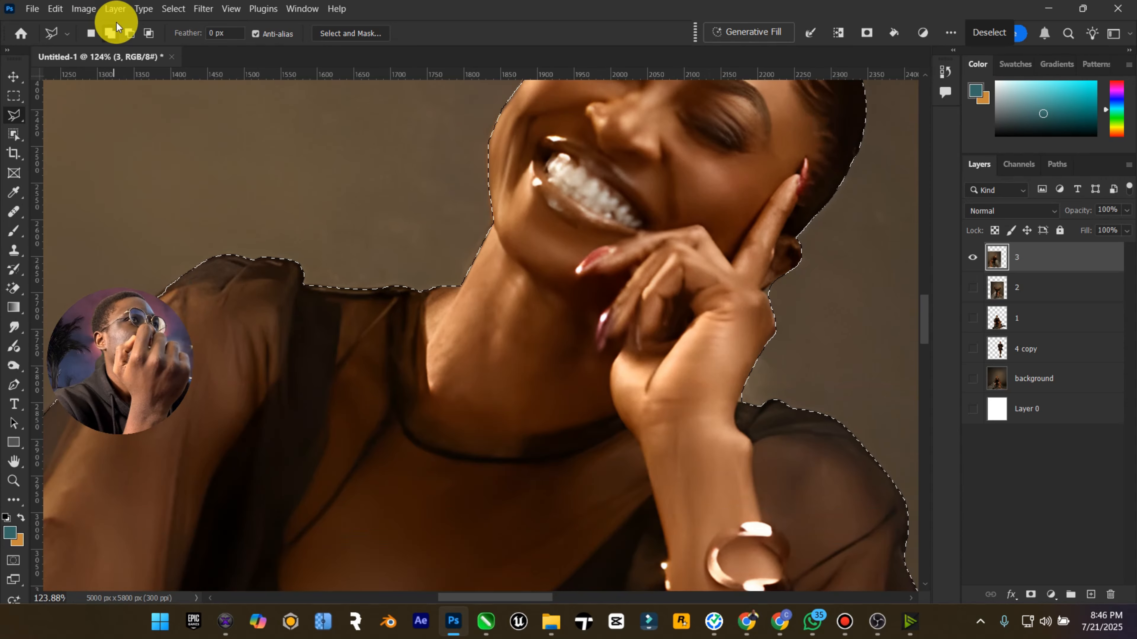
left_click(130, 32)
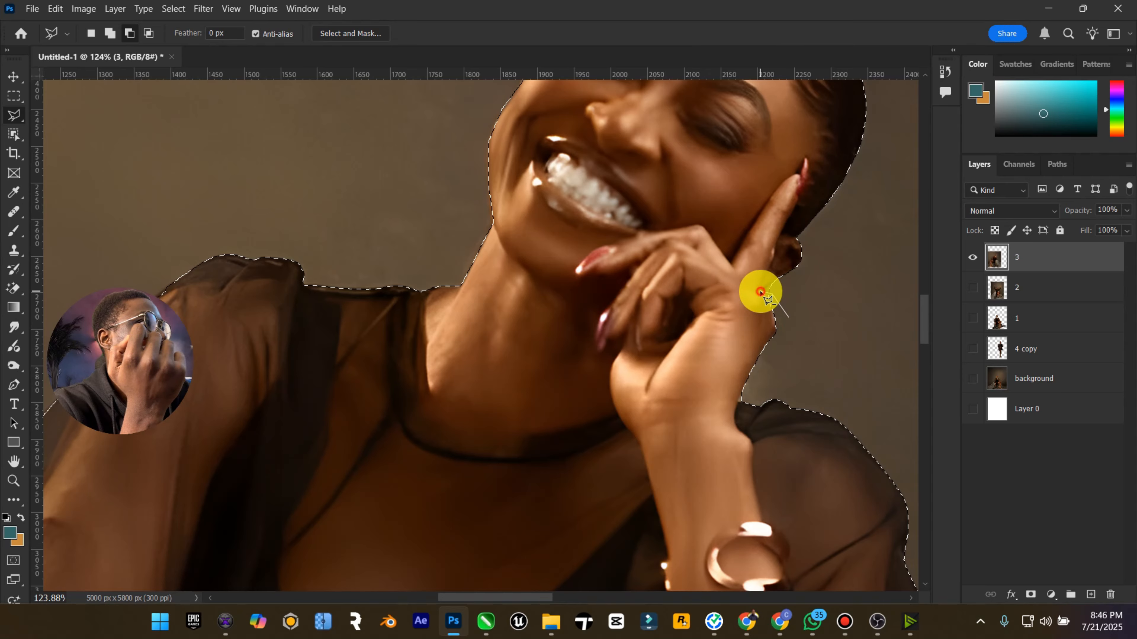
left_click(14, 480)
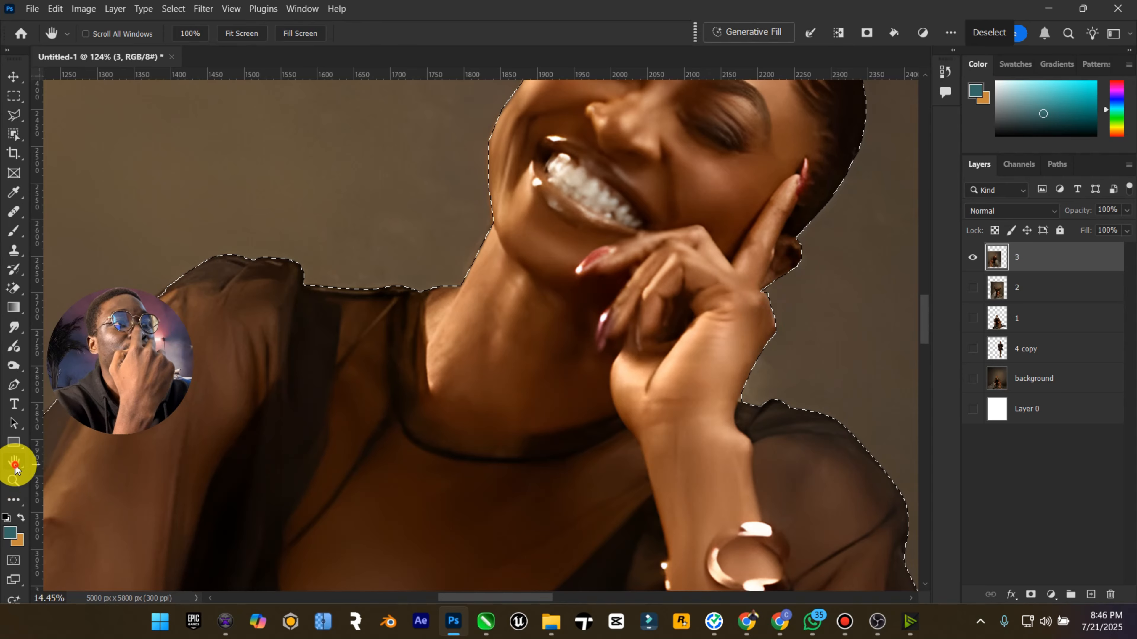
key("ctrl+0")
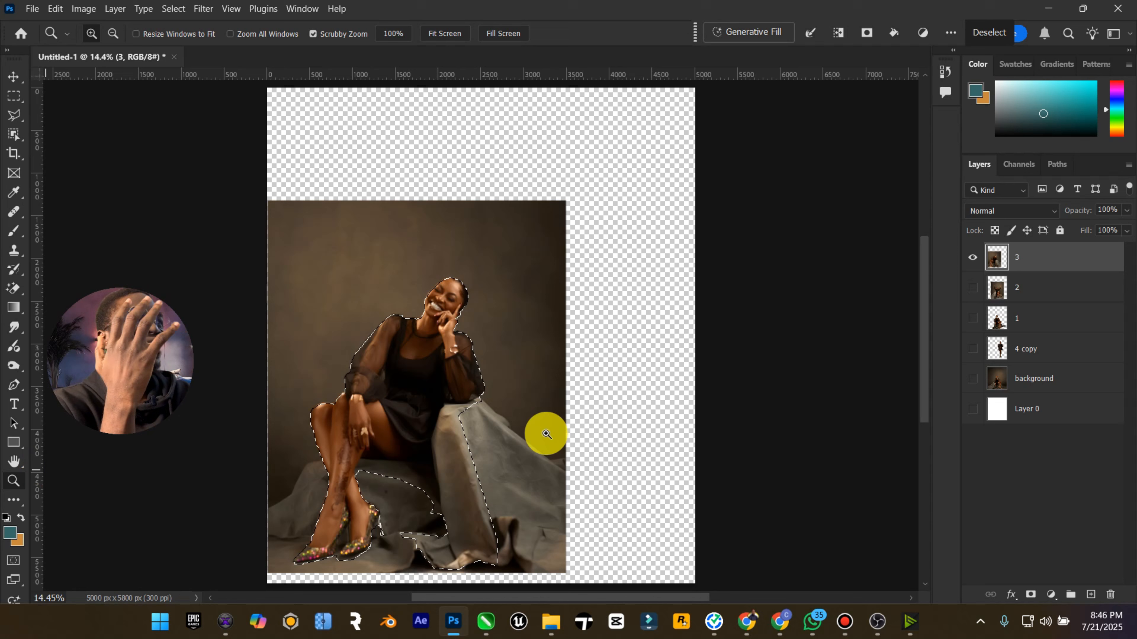
left_click(1029, 596)
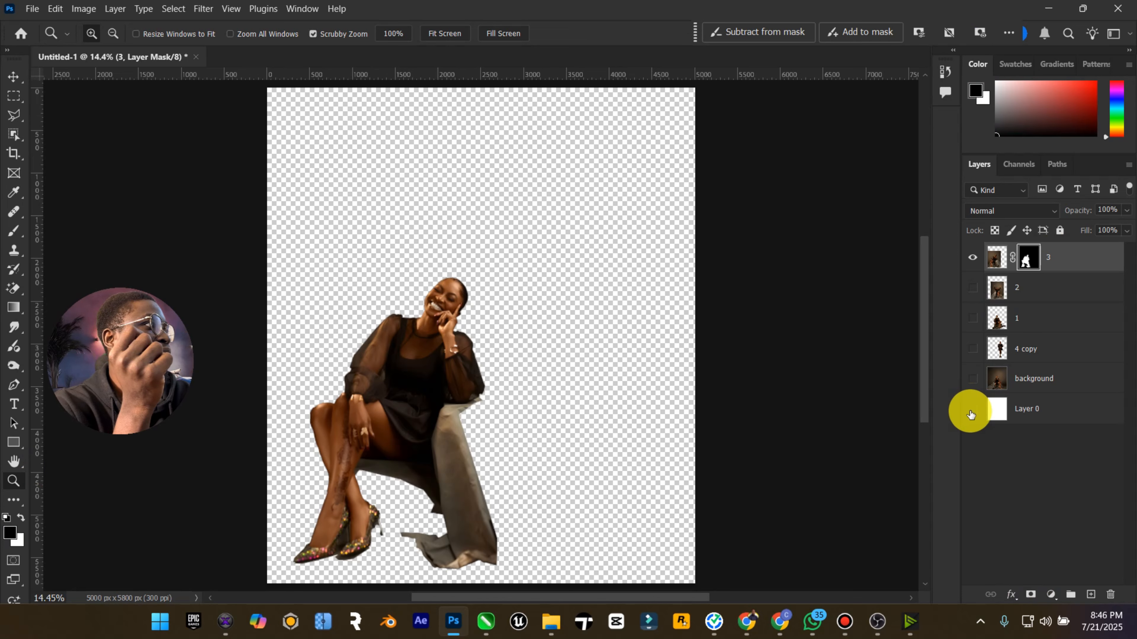
Show the background, 4 copy and 1 layers, and move layer 3's cut-out woman to the left of the other seated woman
left_click(973, 378)
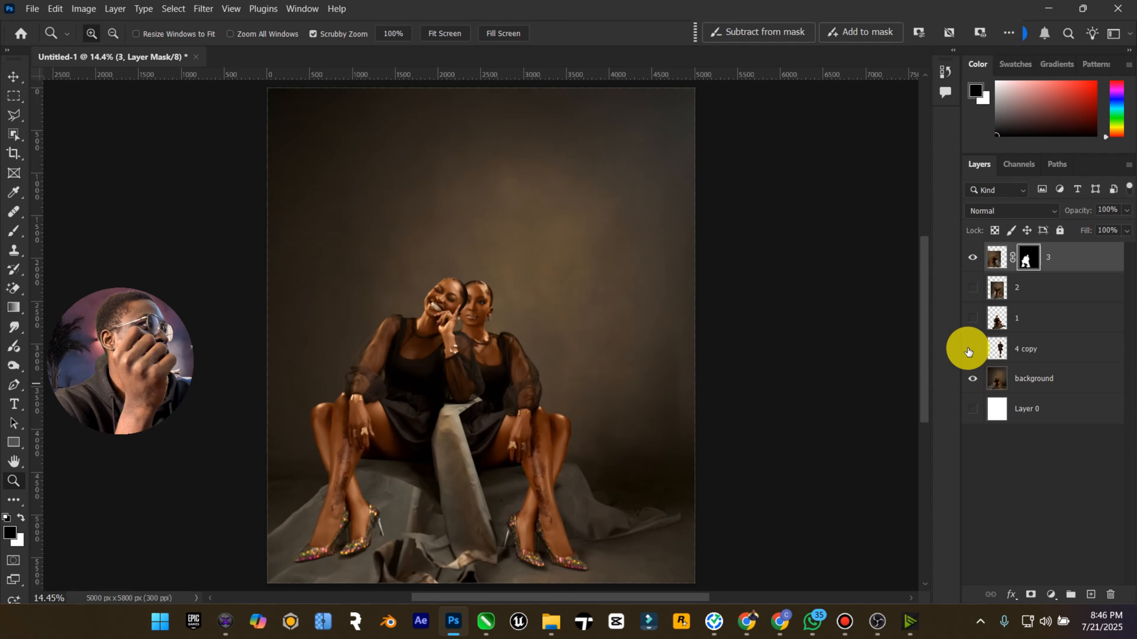
left_click_drag(968, 351, 982, 285)
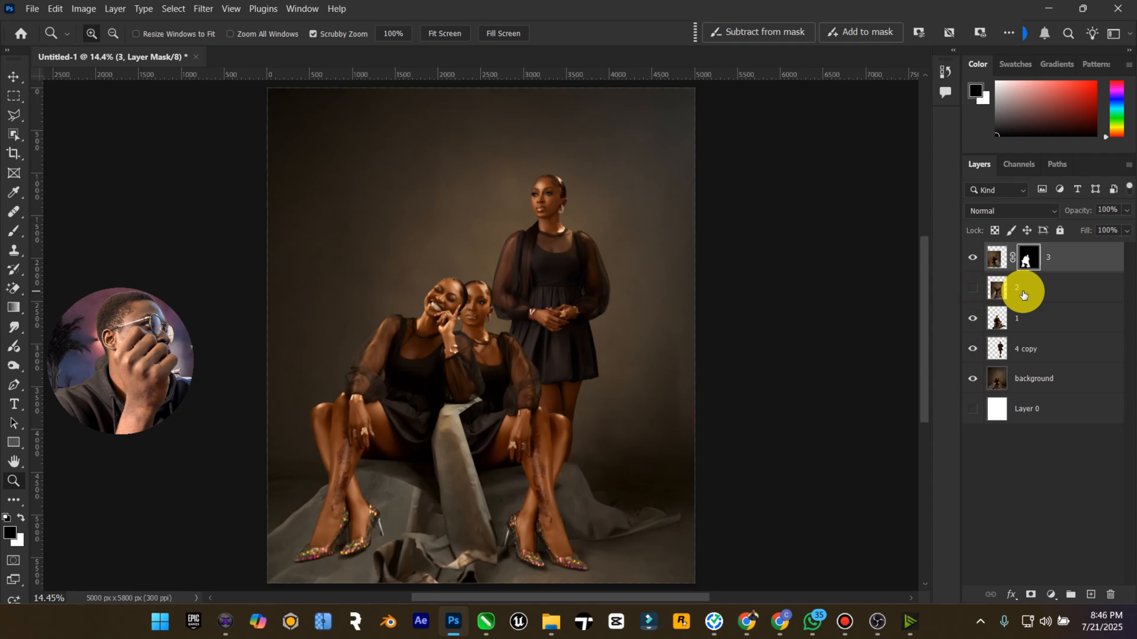
left_click(1071, 254)
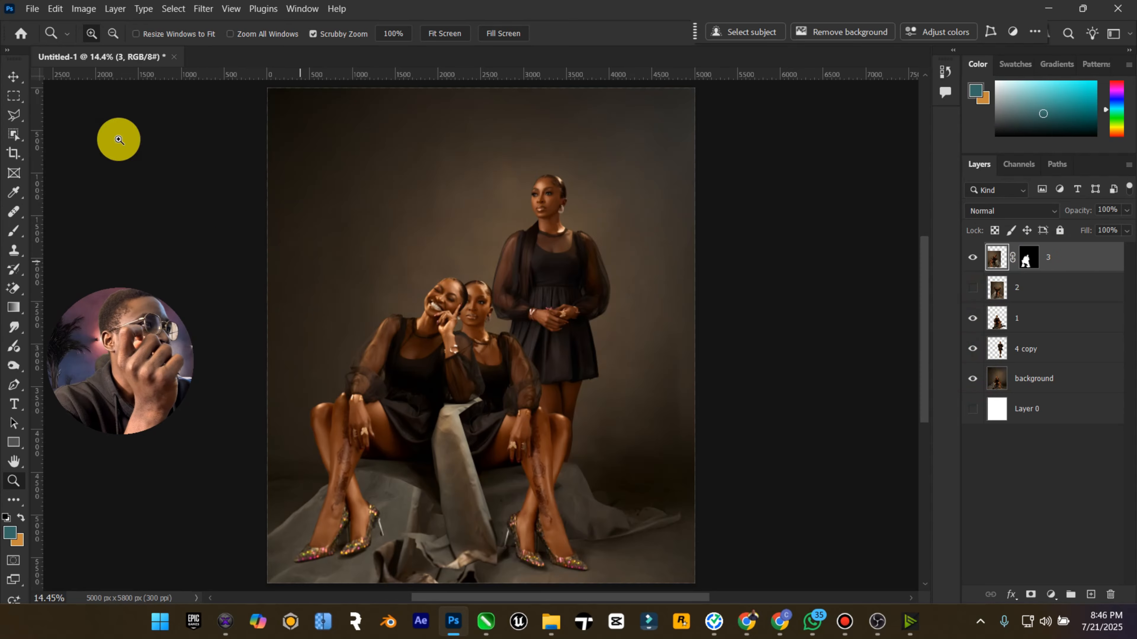
left_click(18, 74)
left_click_drag(419, 365, 427, 394)
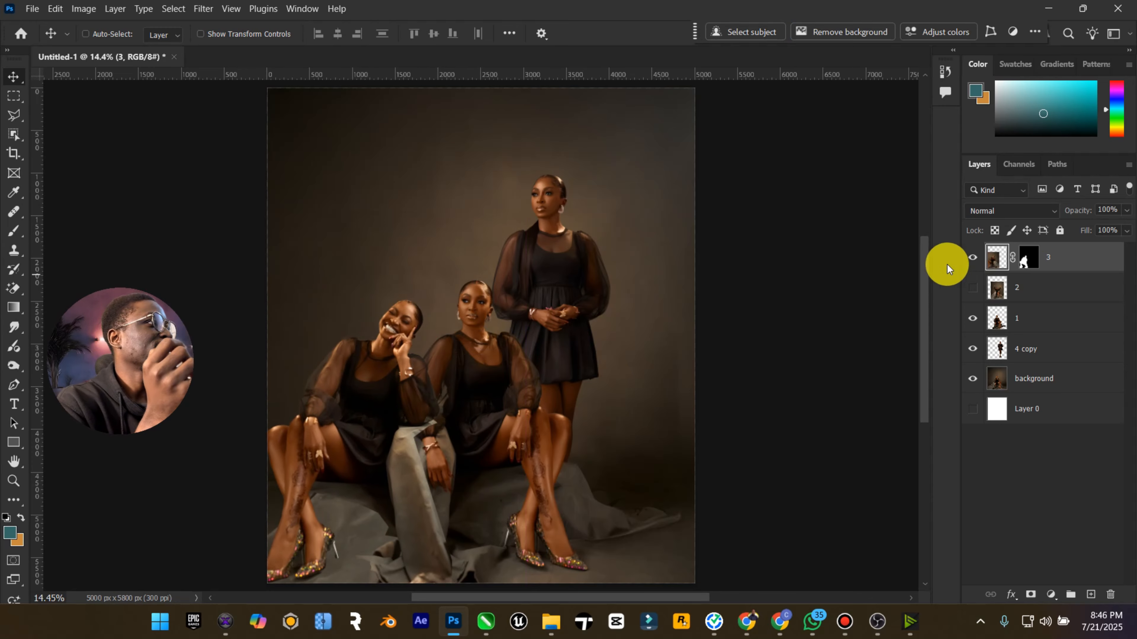
Hide layer 3 and move the background, 4 copy and 1 layers together about 500 px horizontally to the right
left_click(979, 264)
left_click(1037, 374)
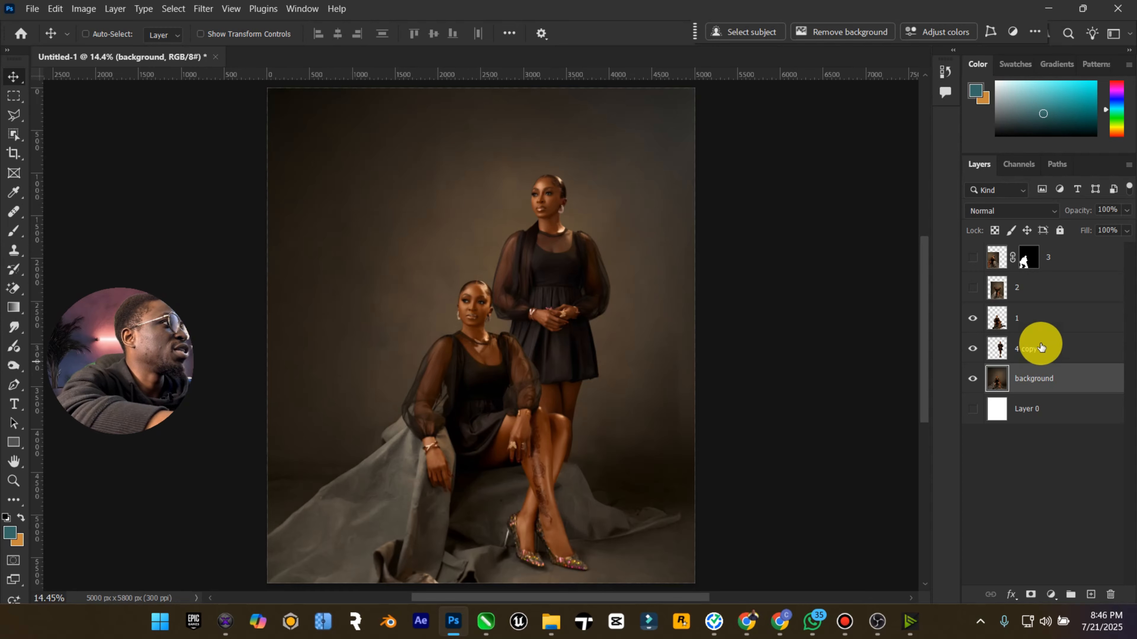
left_click(1041, 349, "ctrl")
left_click(1043, 319, "ctrl")
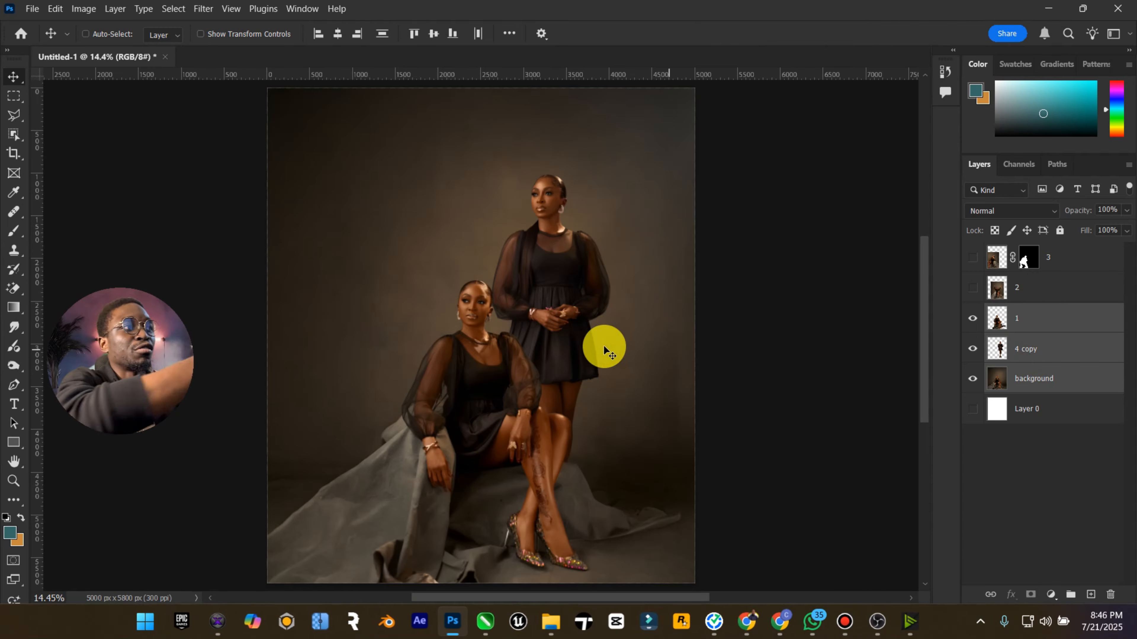
left_click_drag(506, 352, 569, 349)
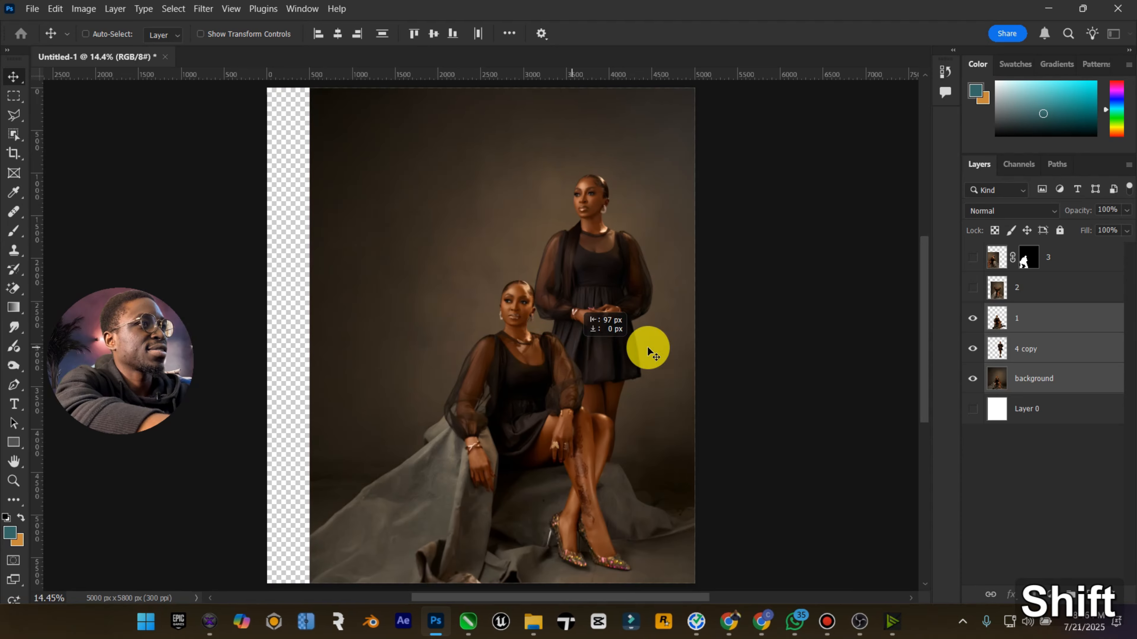
With layers 4 copy and 1 hidden, extend the background over the empty left strip using promptless Generative Fill and choose variation 3
left_click(973, 349)
left_click(973, 318)
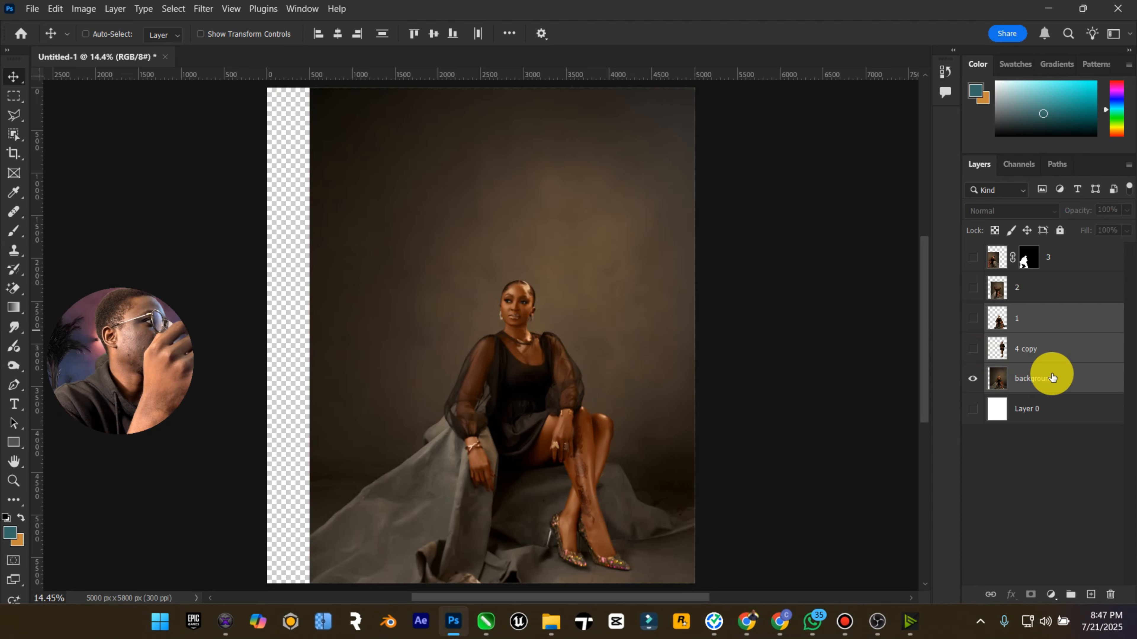
left_click(1038, 378)
left_click(15, 106)
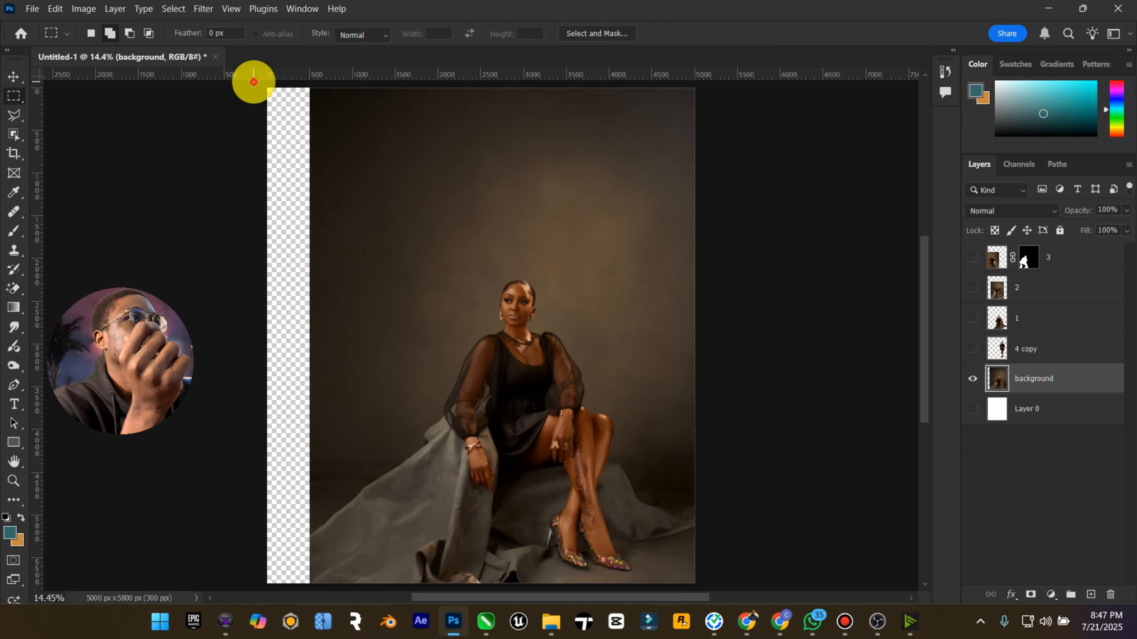
left_click_drag(251, 81, 380, 601)
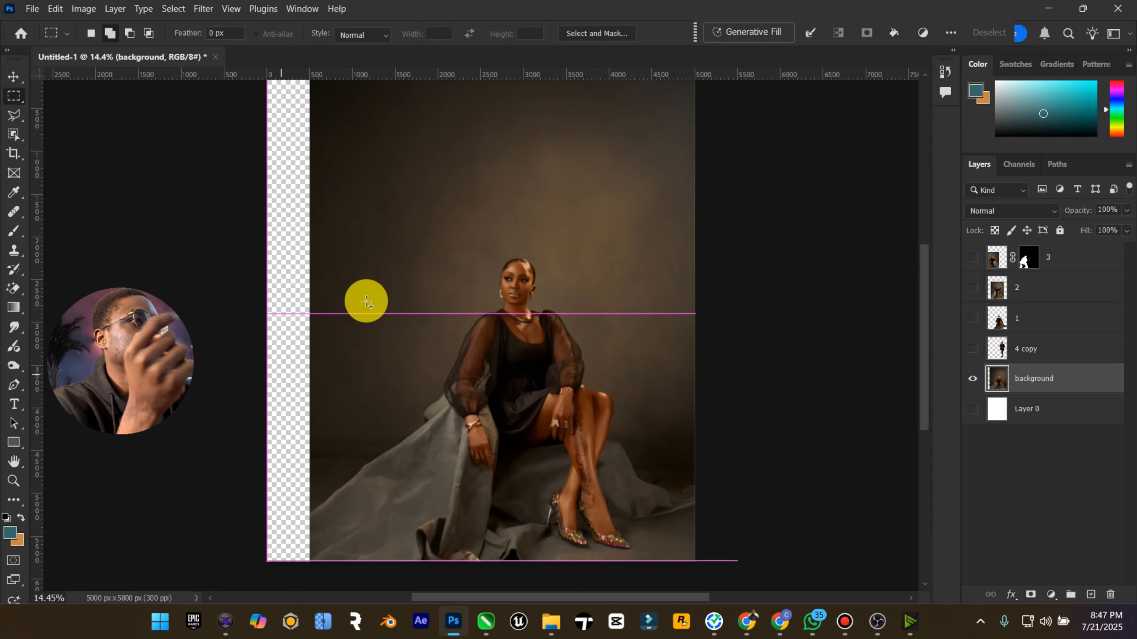
left_click(754, 21)
left_click(1007, 35)
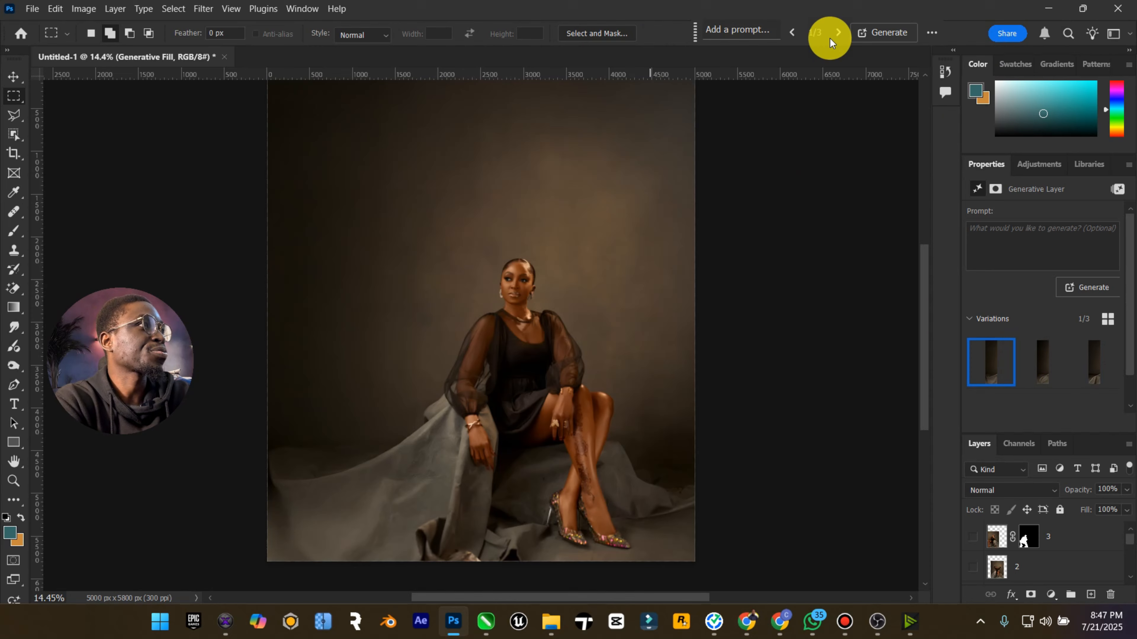
left_click(837, 34)
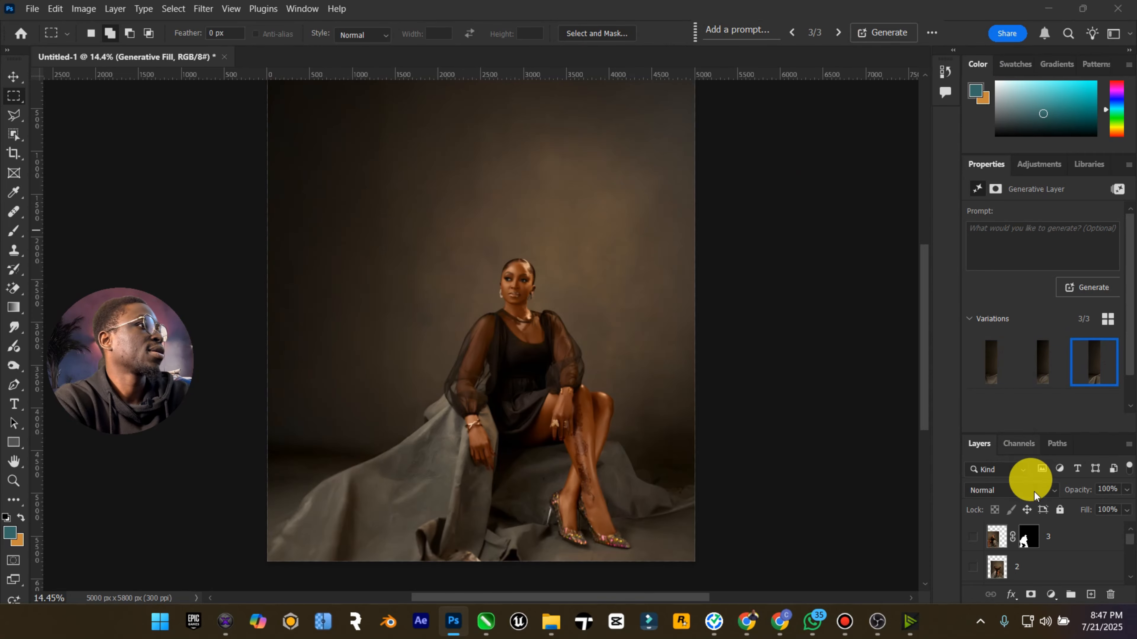
Close the generative properties and merge the Generative Fill layer with the background layer
left_click(1127, 170)
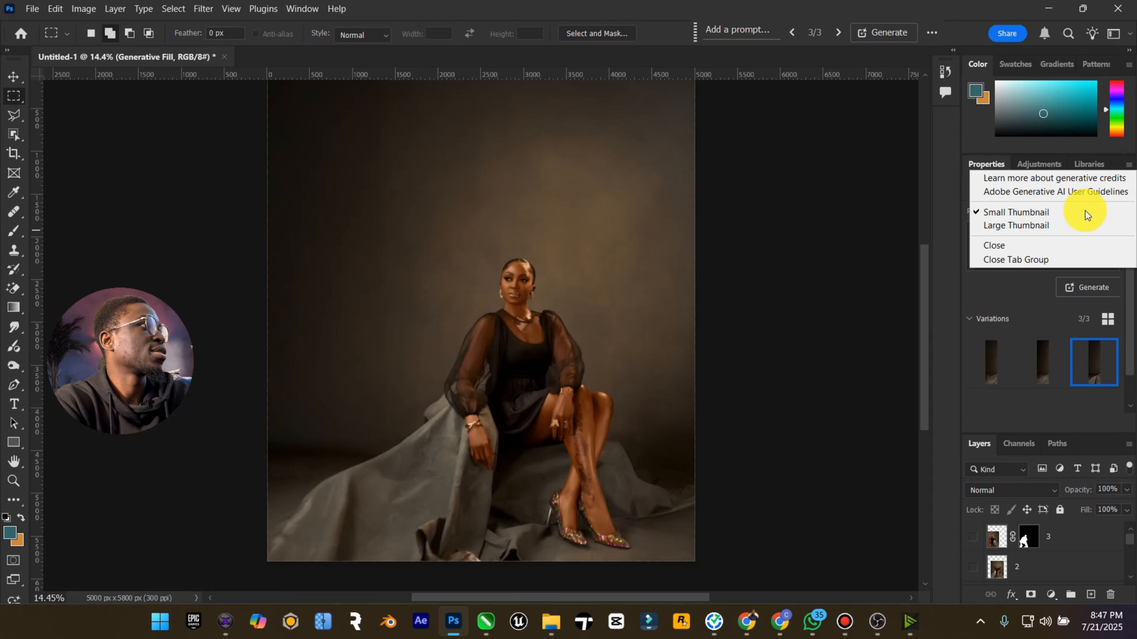
left_click(1038, 257)
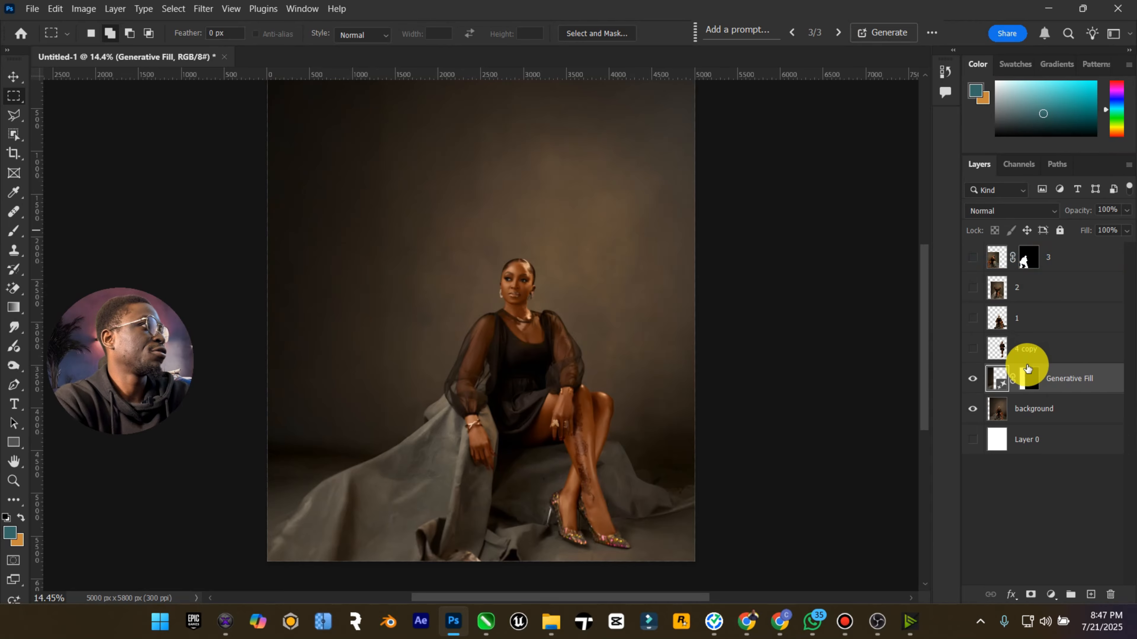
left_click(1043, 409, "shift")
right_click(1044, 409)
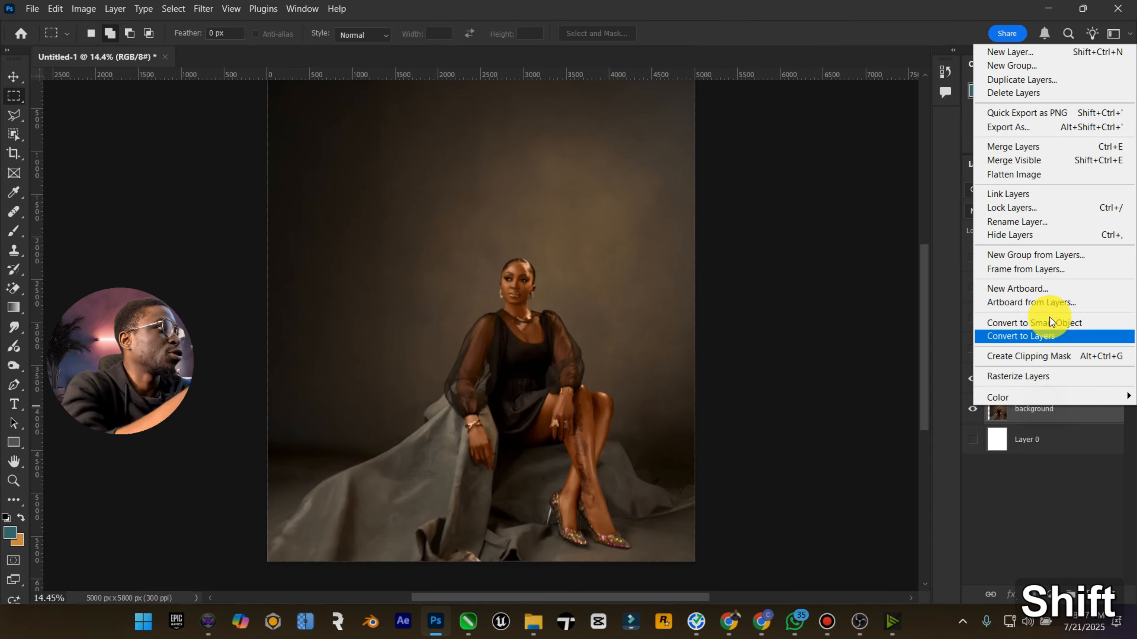
left_click(1042, 150)
Show layers 4 copy, 1 and 3 again, and place layer 3 directly below layer 2 in the stack
left_click(972, 349)
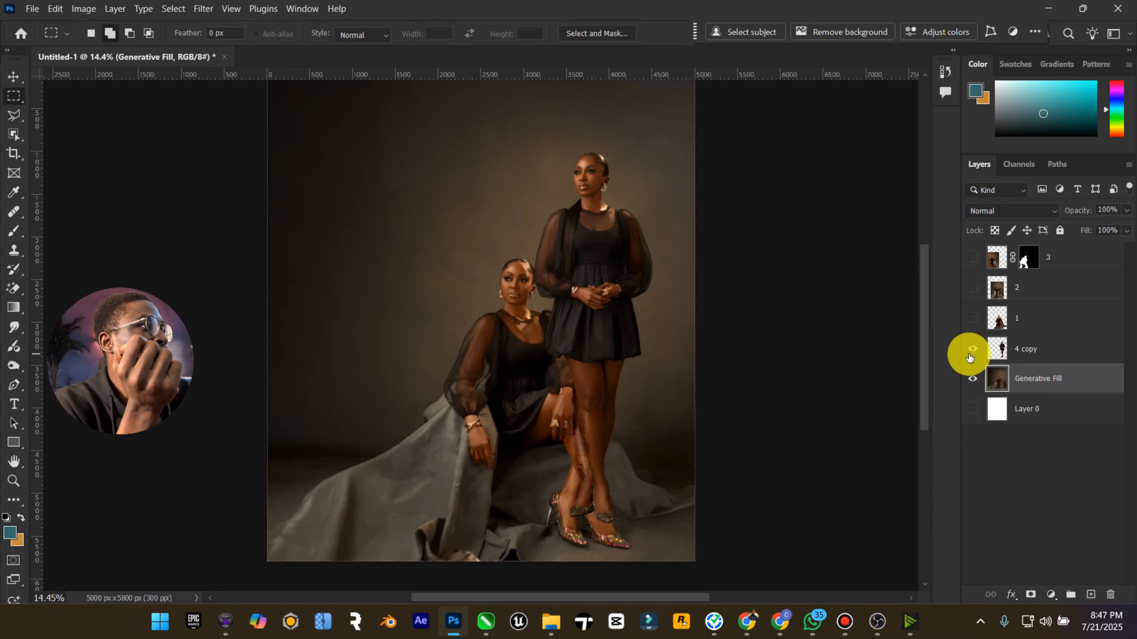
left_click(973, 318)
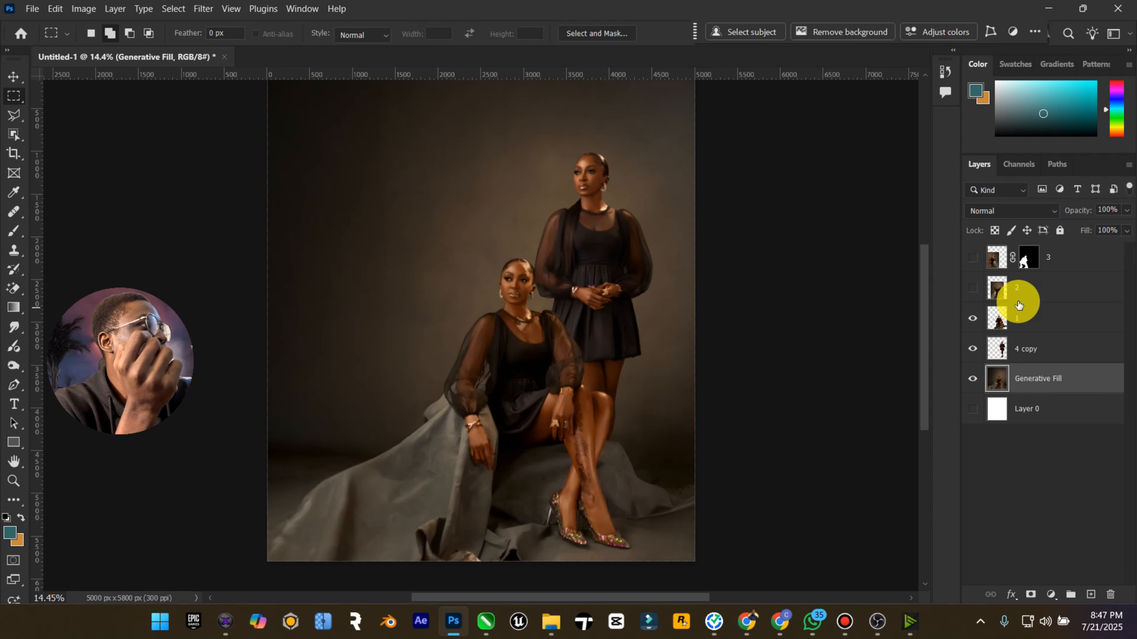
left_click(975, 259)
left_click_drag(1096, 261, 1086, 298)
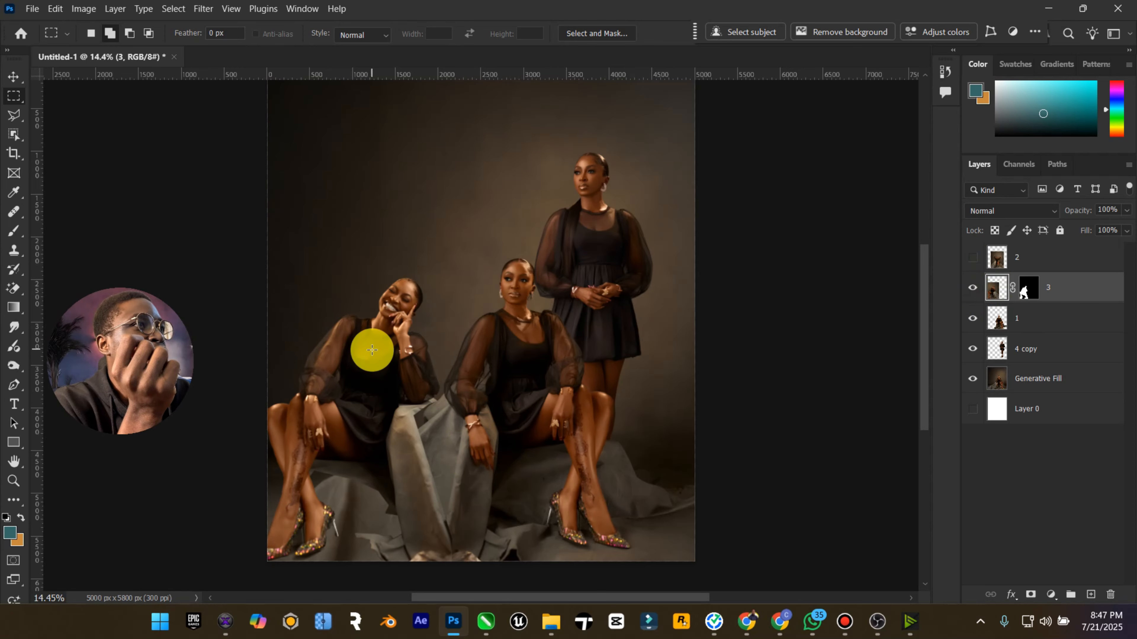
Move the laughing seated woman on layer 3 close to the central seated woman so their arms overlap
left_click(13, 77)
mouse_move(426, 347)
left_mouse_down()
mouse_move(447, 343)
mouse_move(434, 353)
mouse_move(444, 354)
mouse_move(456, 326)
mouse_move(454, 354)
mouse_move(406, 361)
mouse_move(423, 369)
left_mouse_up()
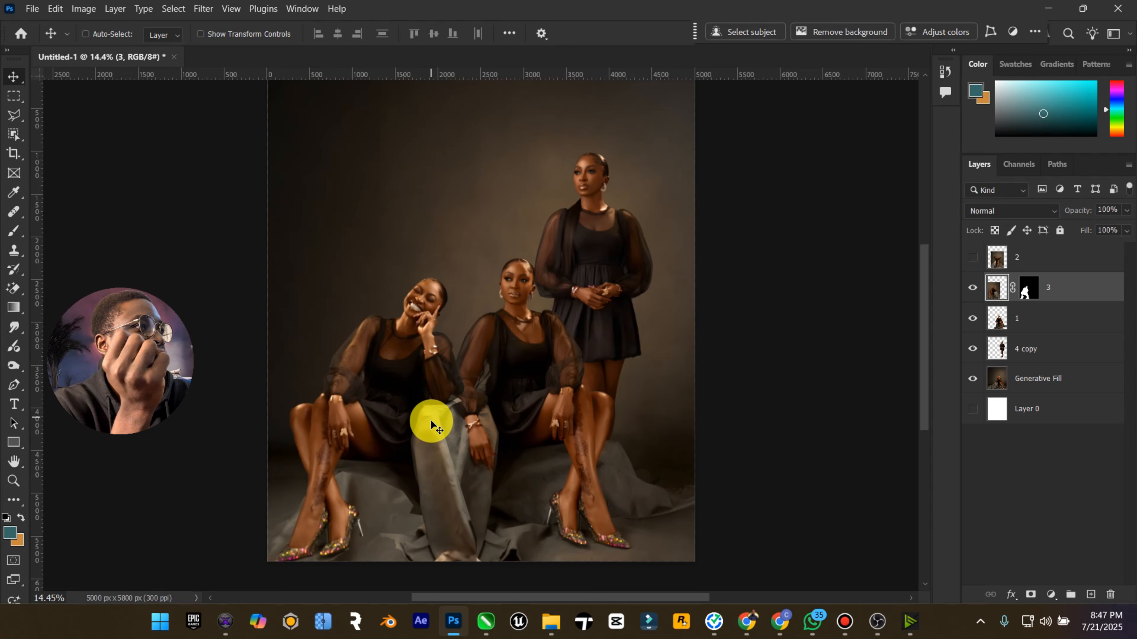
left_click_drag(448, 406, 384, 399)
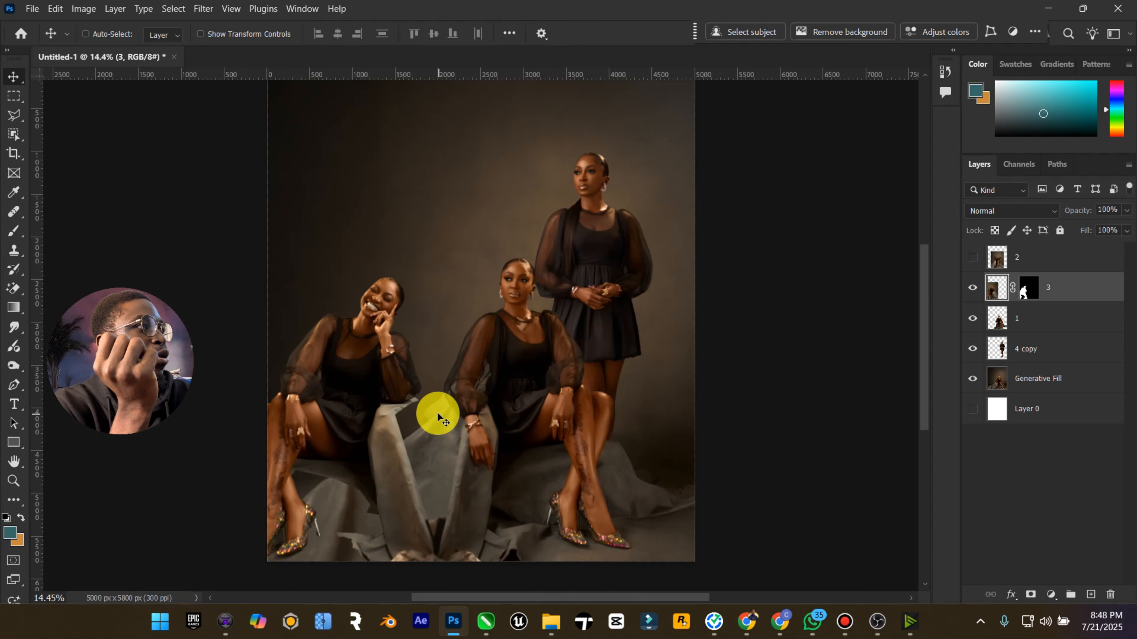
left_click_drag(406, 398, 445, 415)
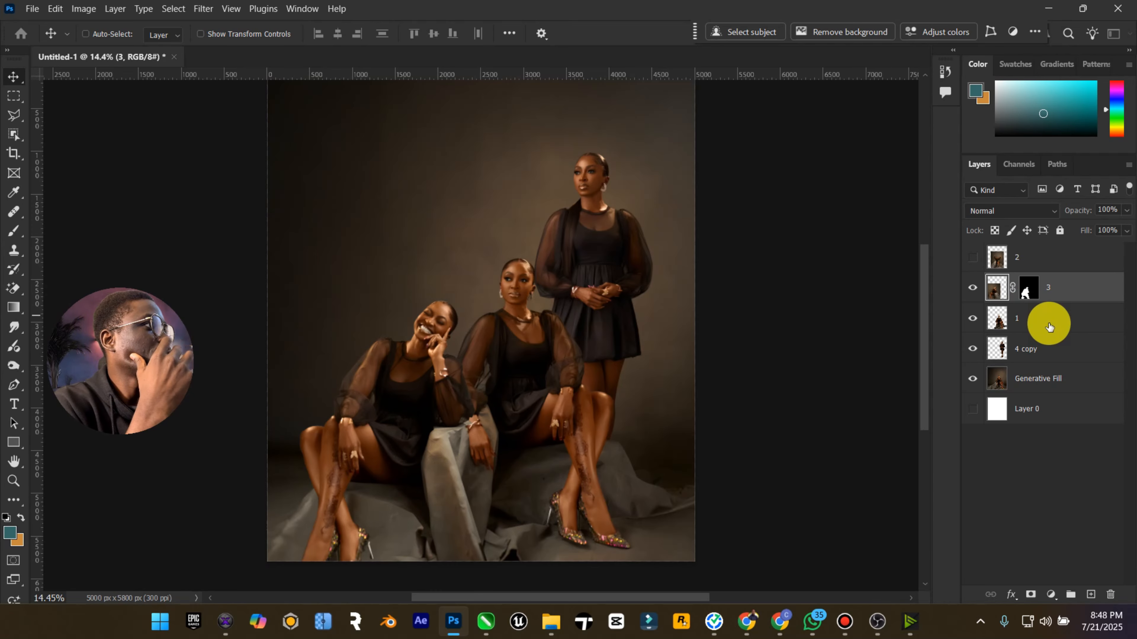
On layer 3's mask, outline the cloth covering the central woman's wrist and bracelet with the Polygonal Lasso
left_click(1029, 289)
left_click(13, 481)
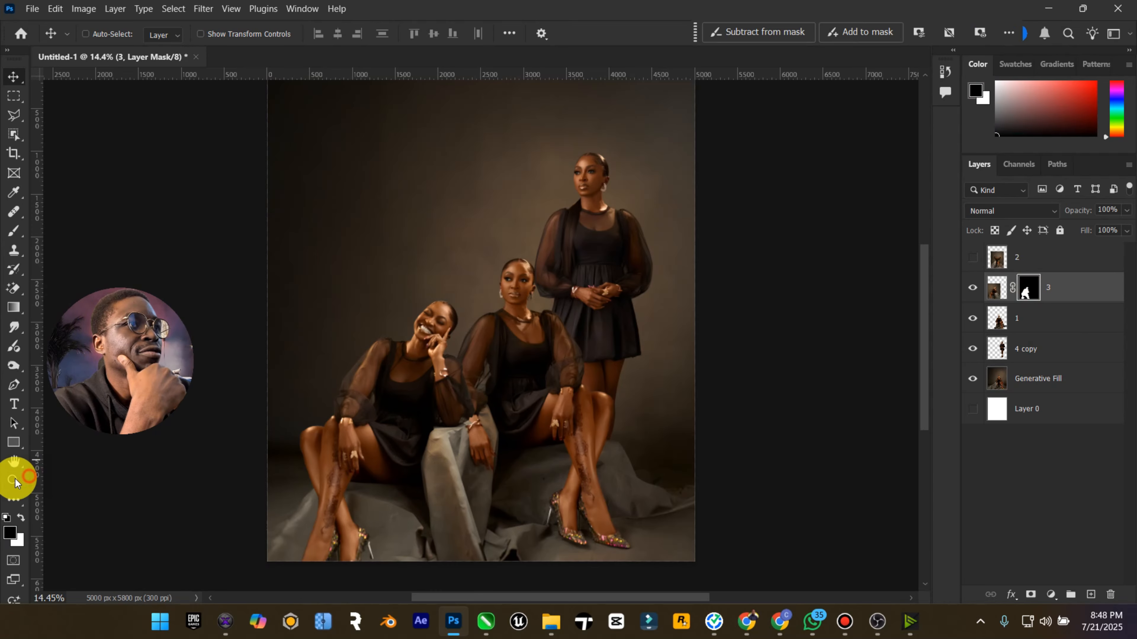
left_click_drag(470, 414, 541, 398)
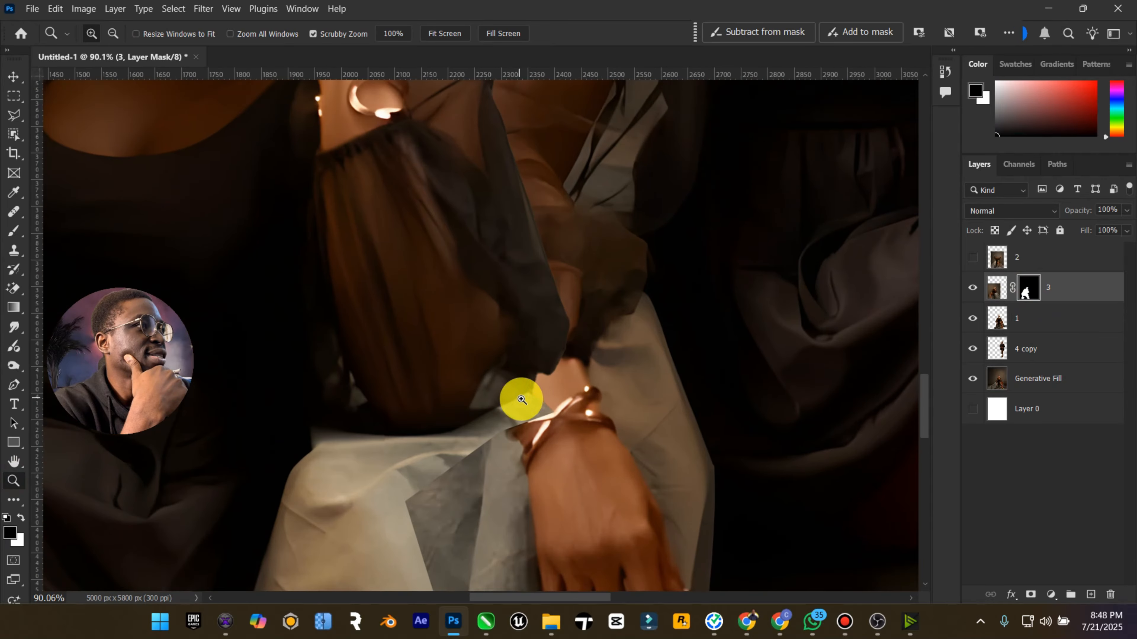
left_click(13, 115)
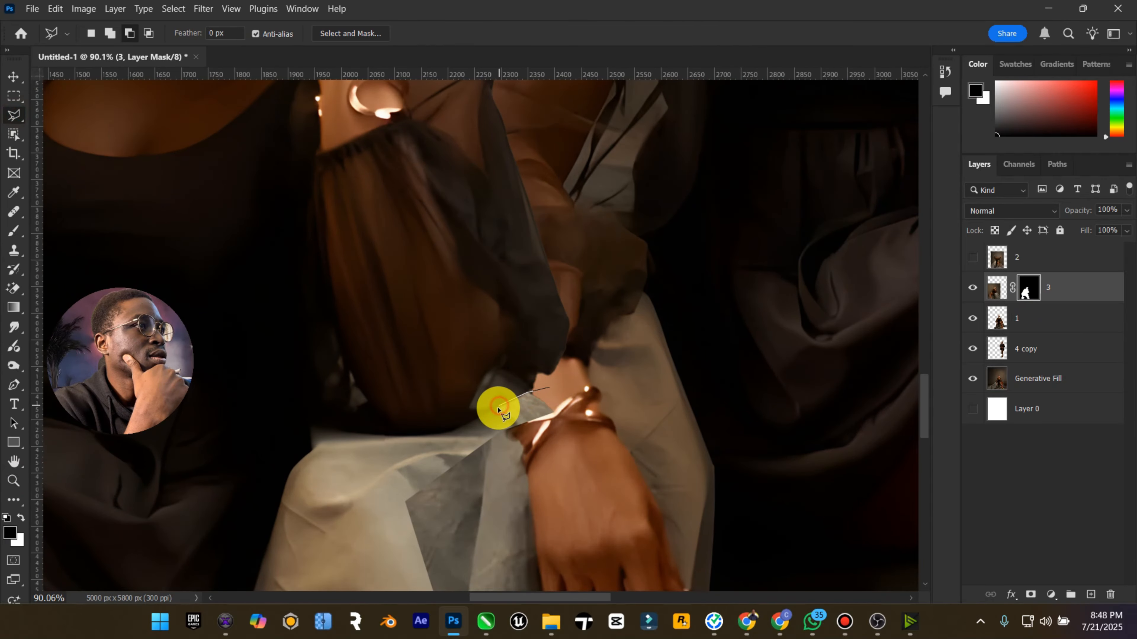
left_click(403, 445)
left_click(447, 522)
left_click(591, 437)
double_click(591, 375)
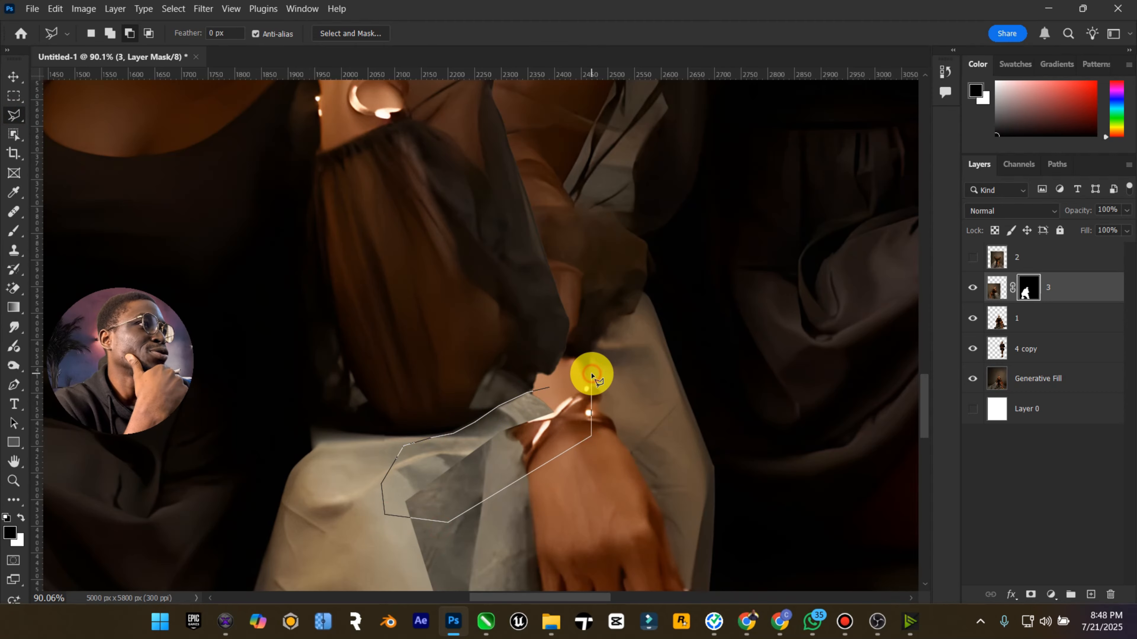
left_click(1038, 291)
key("Delete")
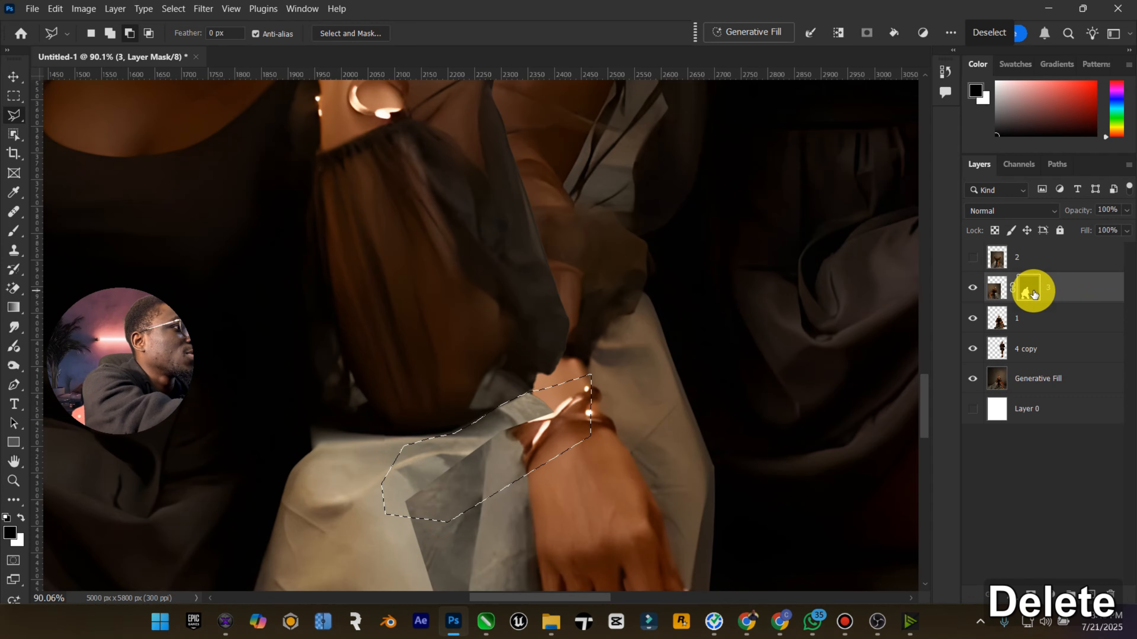
key("ctrl+z")
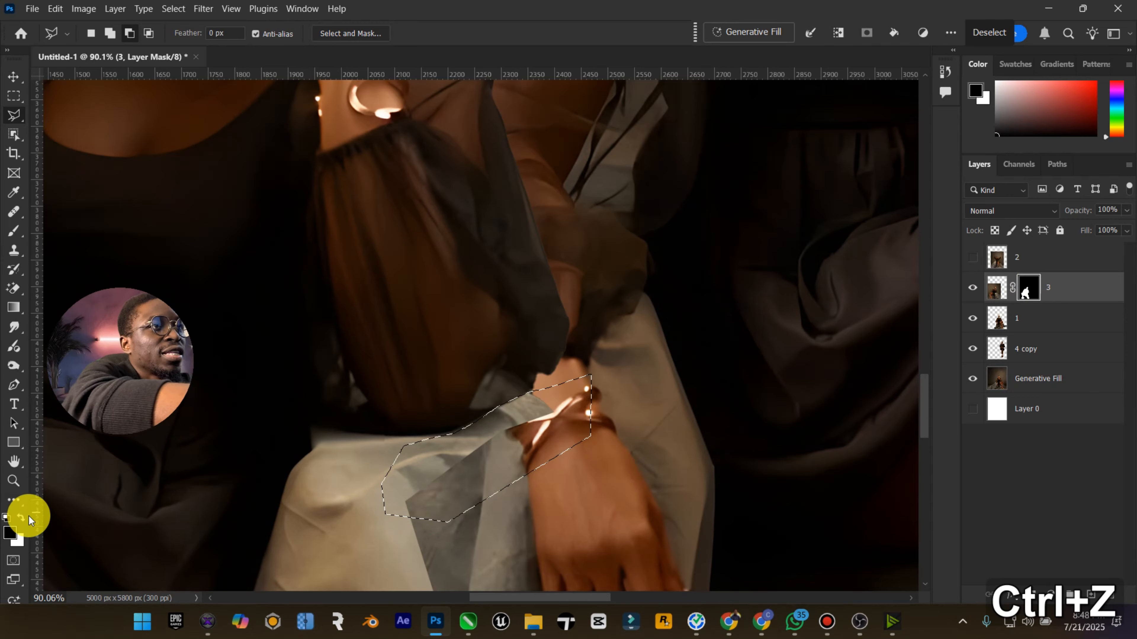
Make black the background colour, clear the selected wrist area from layer 3's mask, and deselect
left_click(21, 518)
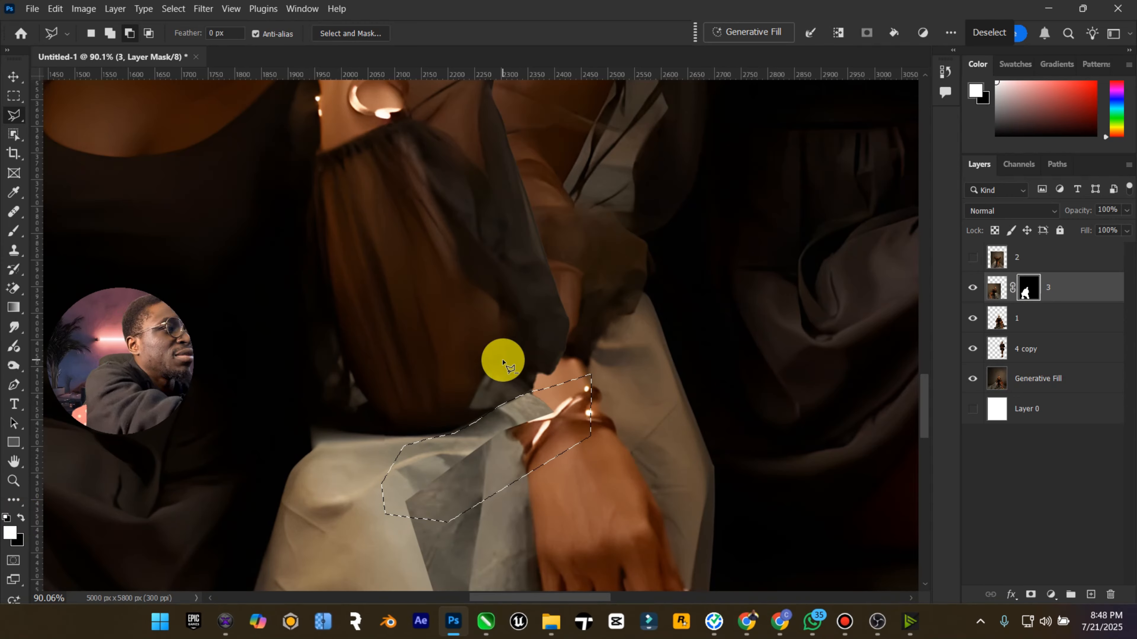
key("Delete")
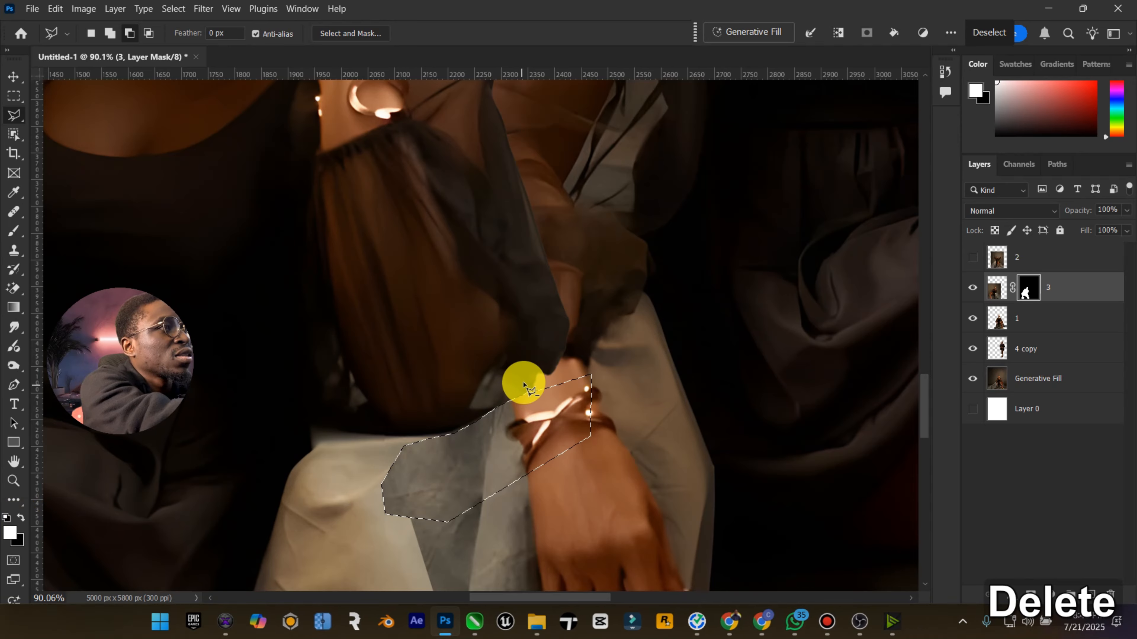
right_click(525, 384)
left_click(579, 53)
scroll(537, 337, "down", 3)
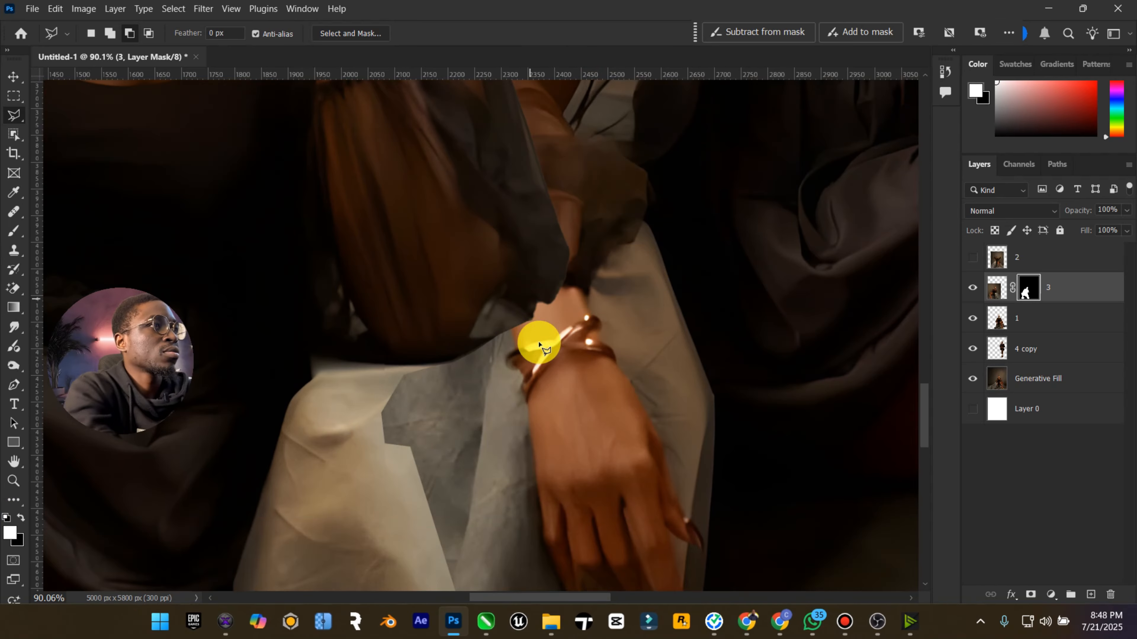
Reduce the brush size and paint white on layer 3's mask to soften the jagged seam in the cloth between the seated women
double_click(11, 462)
scroll(489, 442, "down", 3)
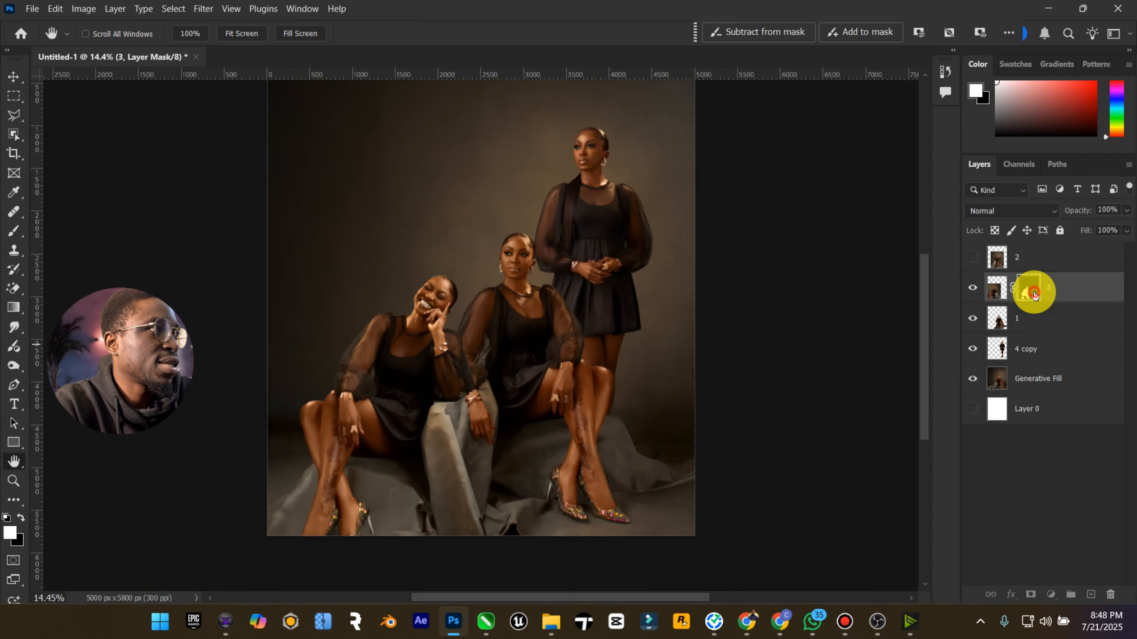
scroll(421, 452, "down", 3)
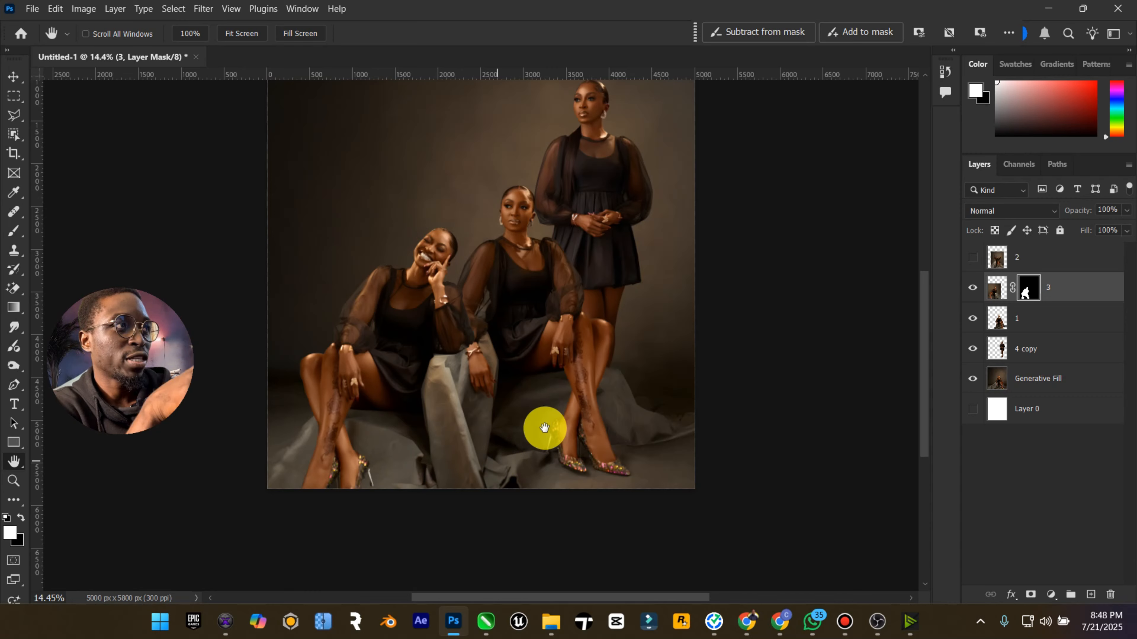
left_click(8, 237)
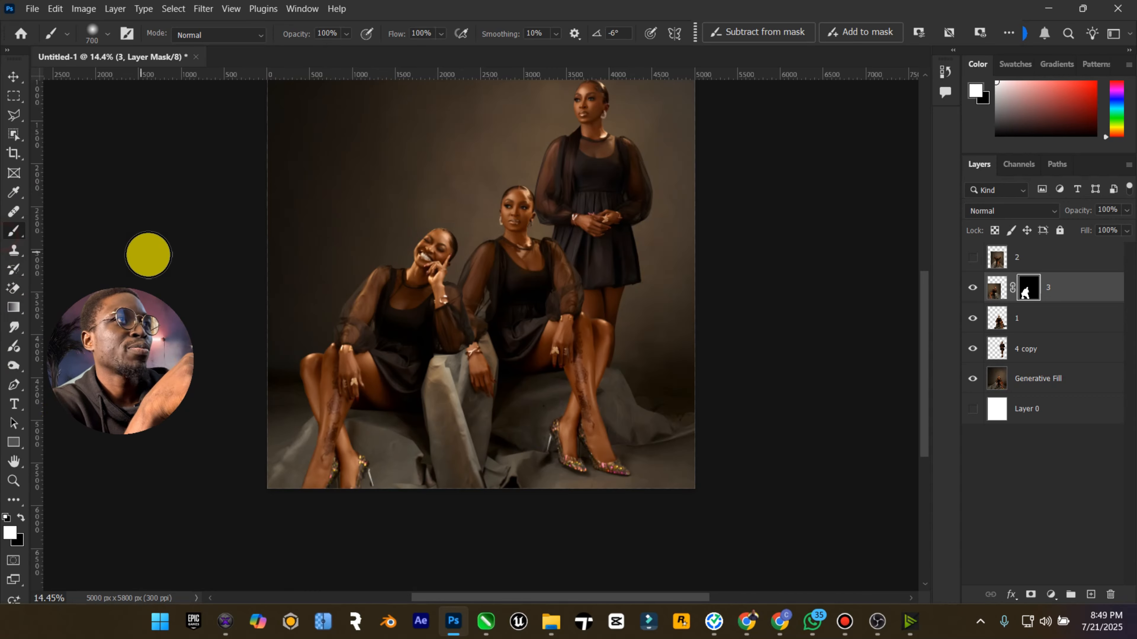
key("bracketleft")
key("bracketleft")
key("bracketleft")
key("bracketleft")
key("bracketleft")
key("bracketleft")
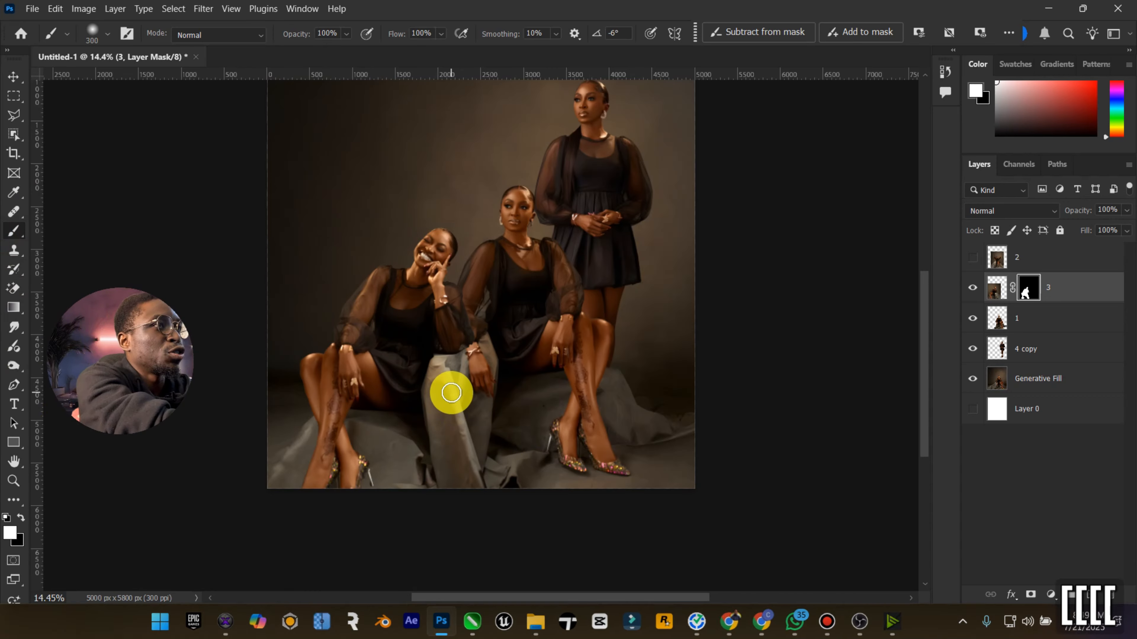
mouse_move(457, 401)
left_mouse_down()
mouse_move(451, 380)
mouse_move(472, 470)
mouse_move(472, 457)
mouse_move(542, 468)
left_mouse_up()
With a 50 px white brush, refine layer 3's mask along the cloth seam below the laughing woman's elbow
left_click(14, 480)
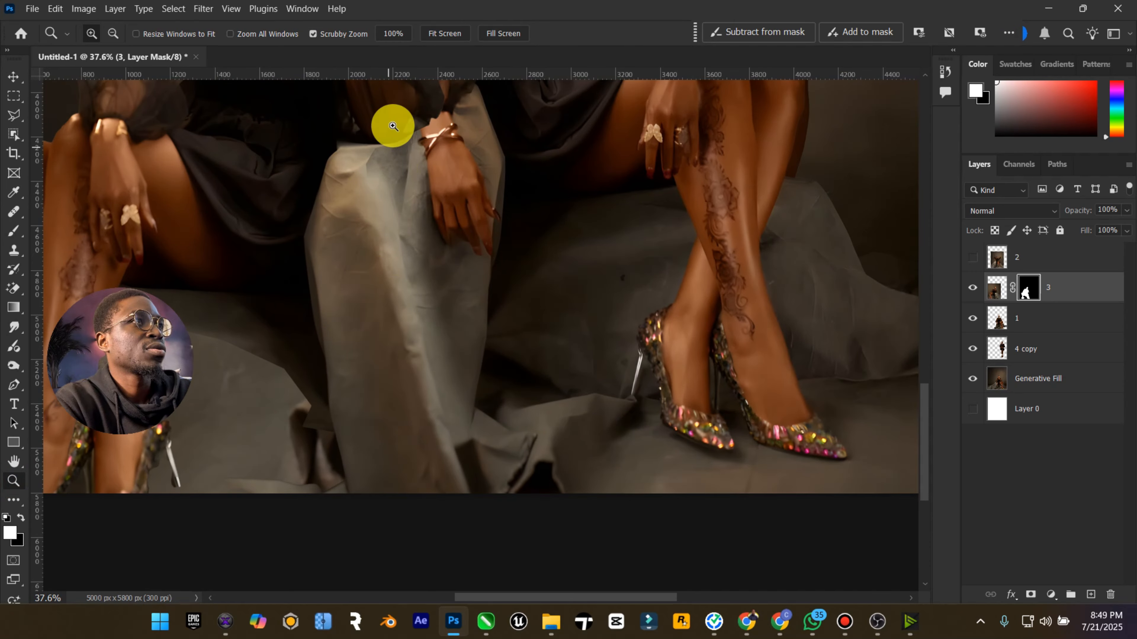
left_click_drag(388, 122, 451, 104)
scroll(214, 213, "up", 3)
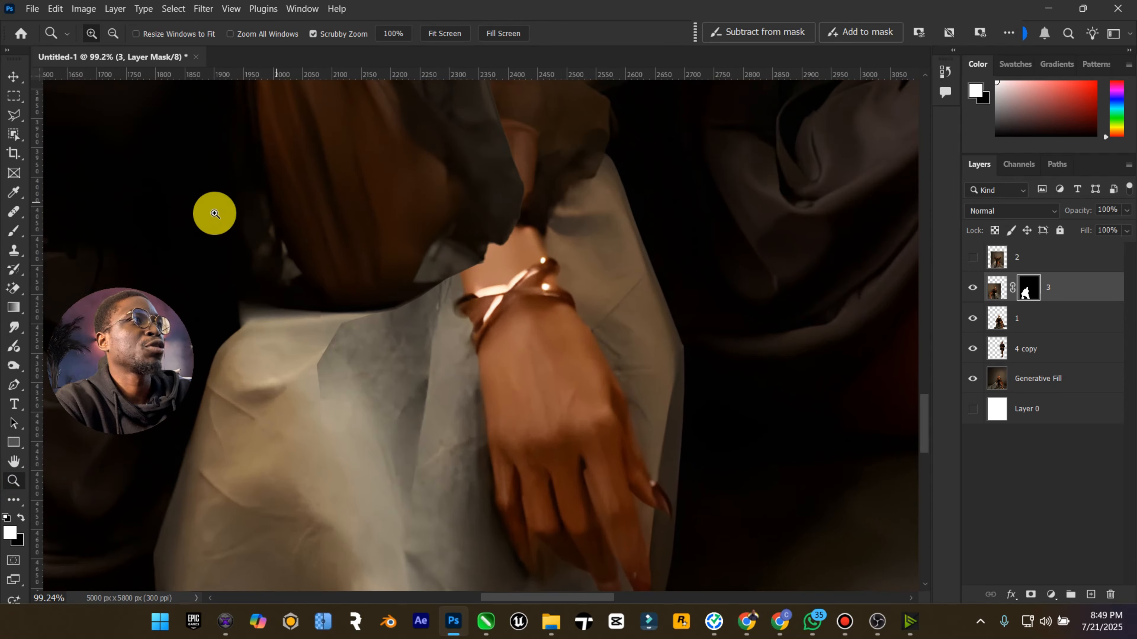
left_click(13, 231)
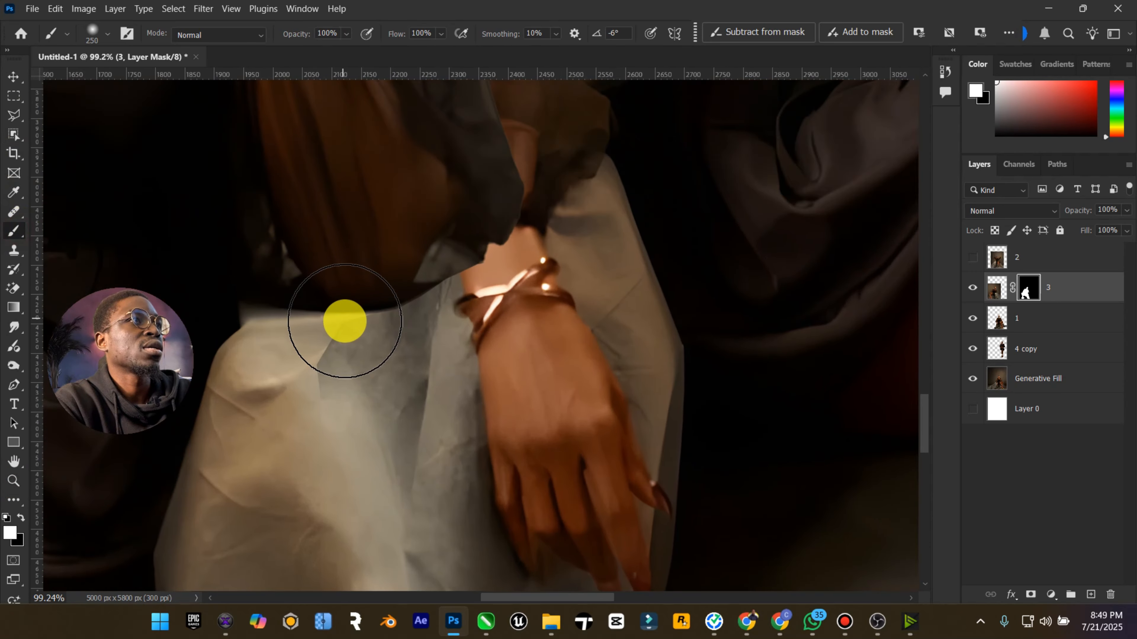
key("bracketleft")
key("bracketleft")
key("bracketleft")
key("bracketleft")
key("bracketleft")
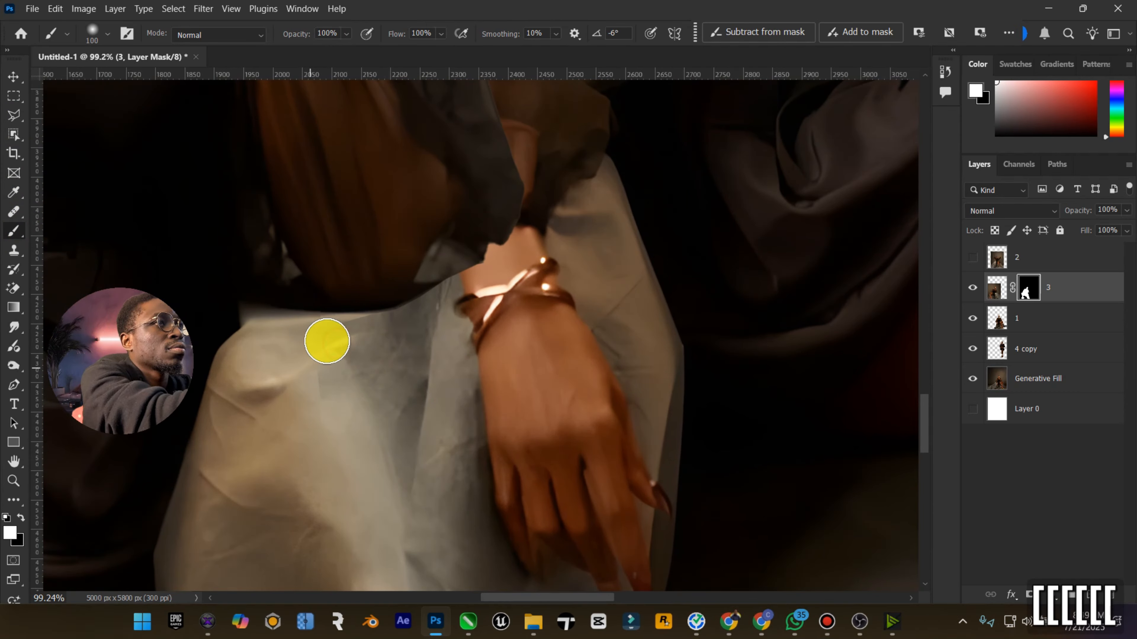
key("bracketleft")
key("bracketleft")
key("bracketleft")
key("bracketleft")
key("bracketleft")
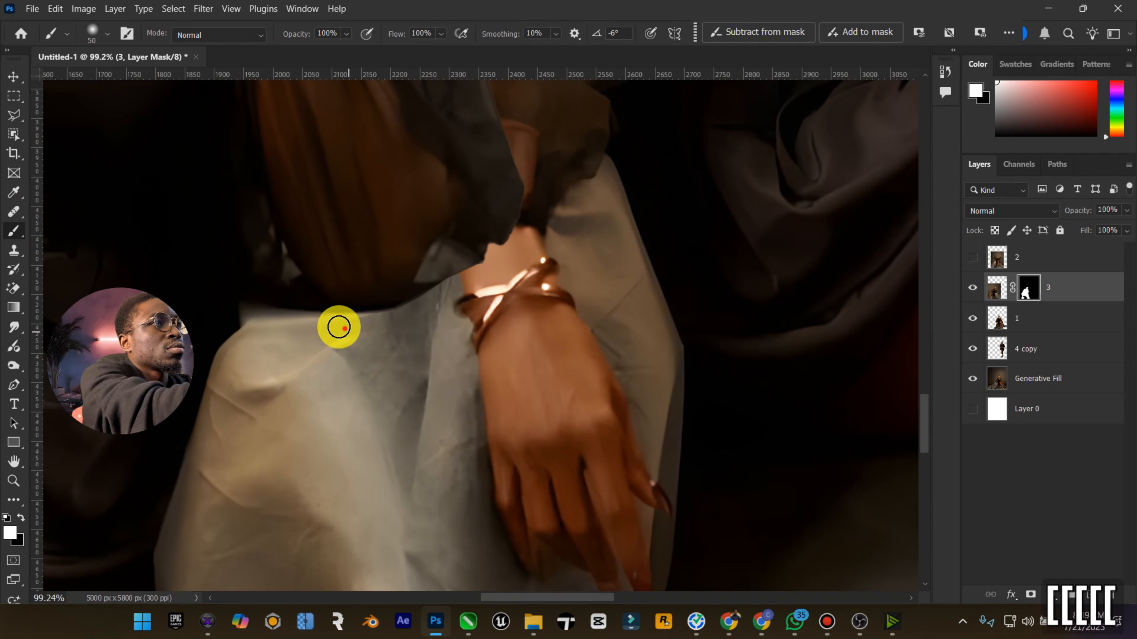
left_click(338, 364)
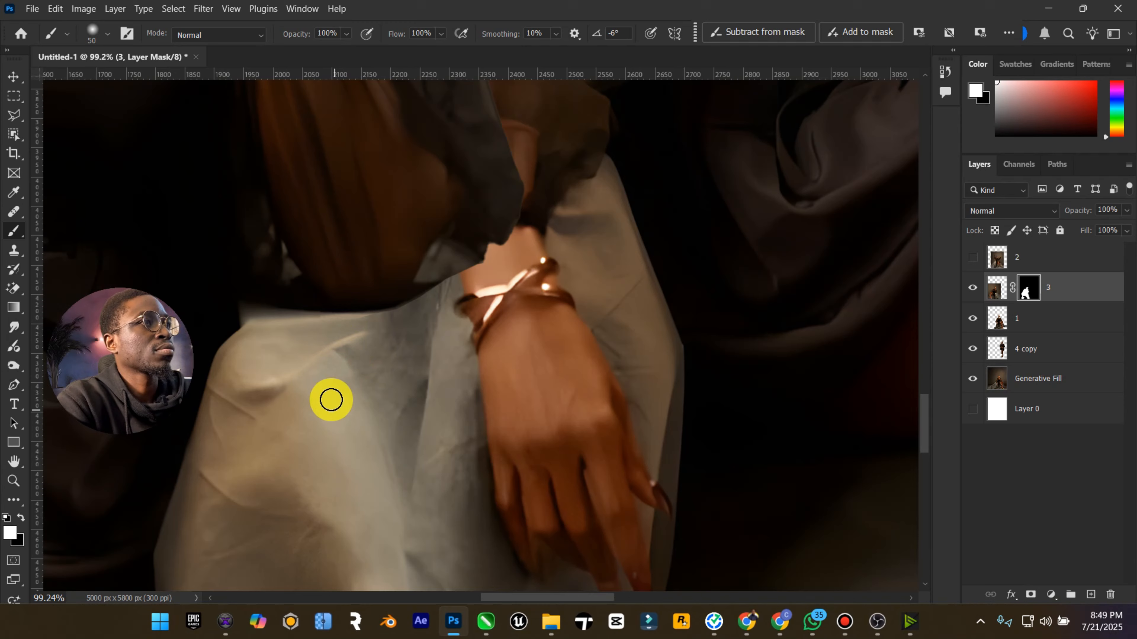
scroll(402, 375, "up", 3)
left_click(417, 369)
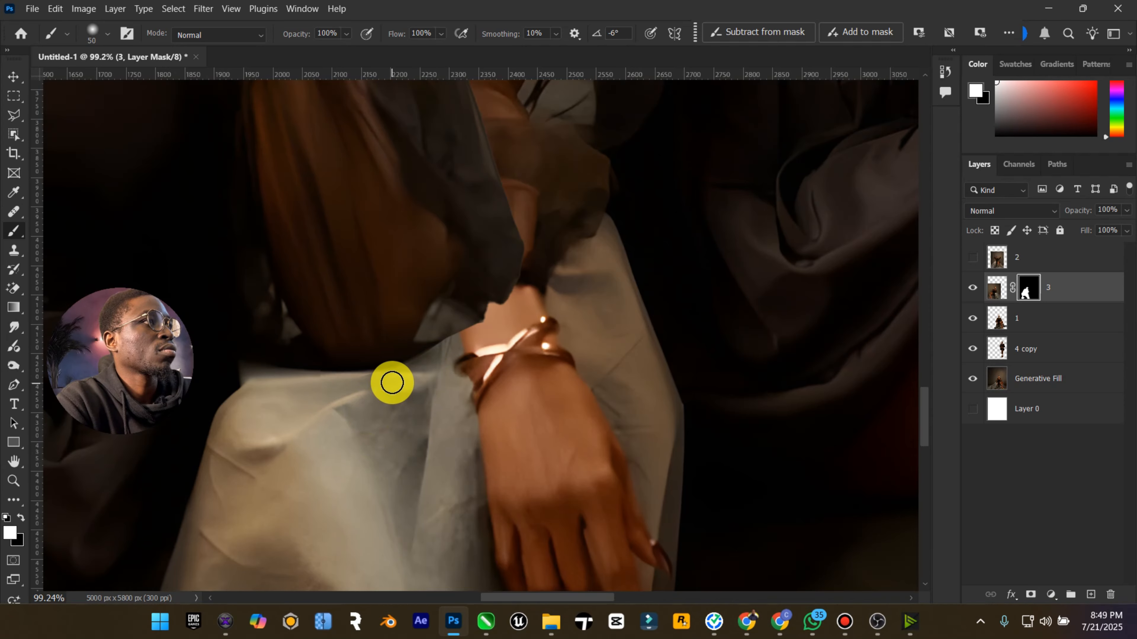
key("ctrl+z")
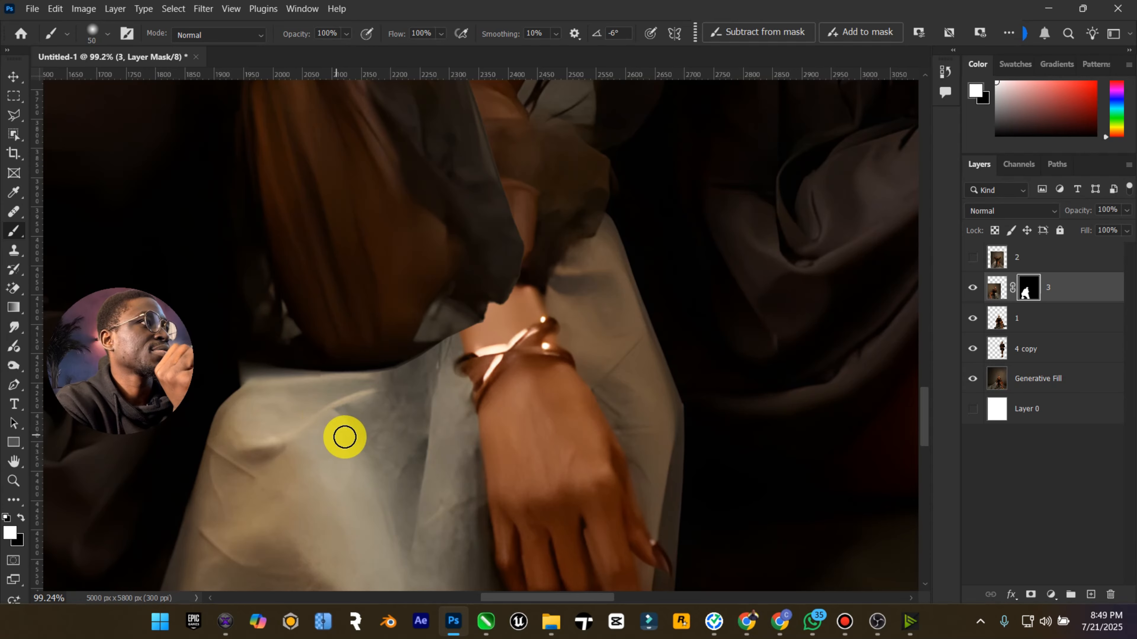
Examine the cloth blend up close and in the full composition, comparing it with layer 3 hidden and shown
scroll(347, 445, "down", 2)
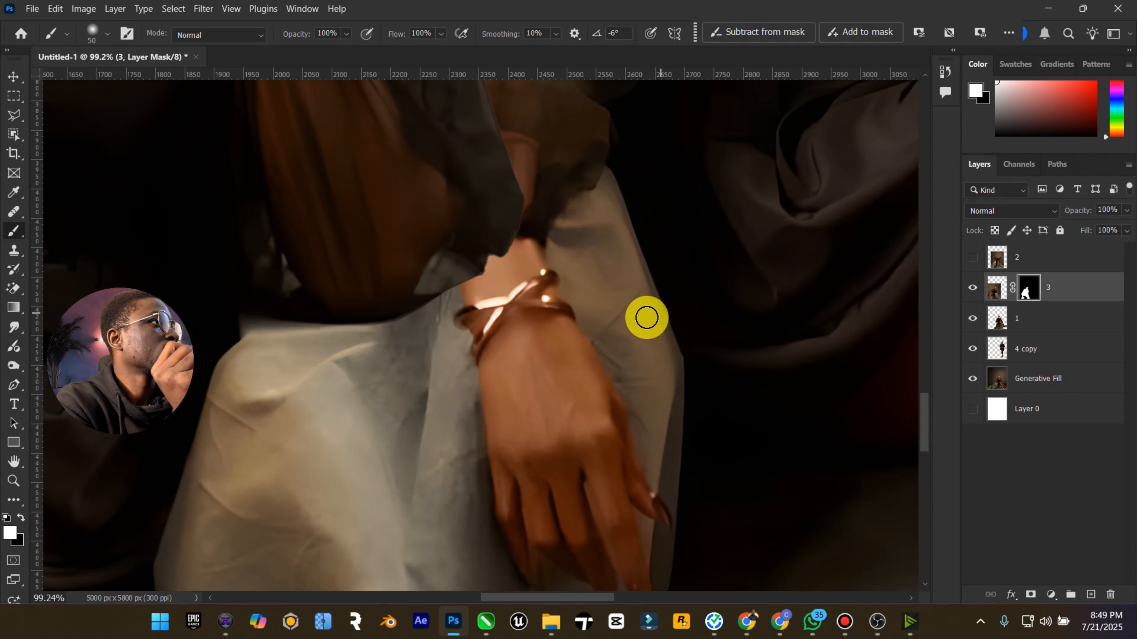
scroll(646, 318, "up", 4)
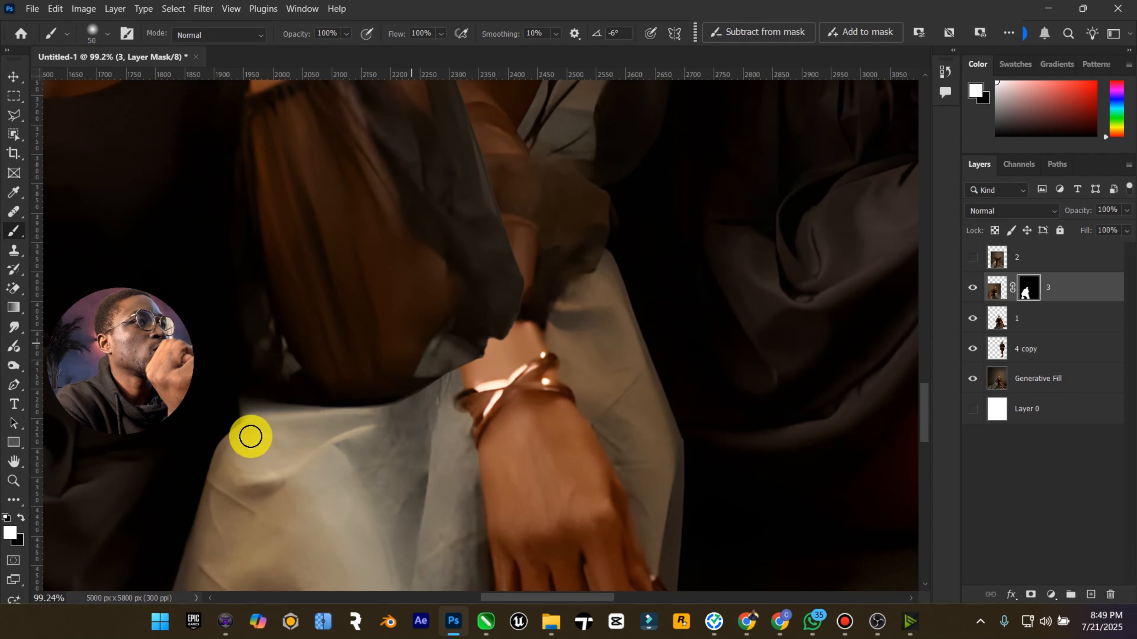
double_click(14, 464)
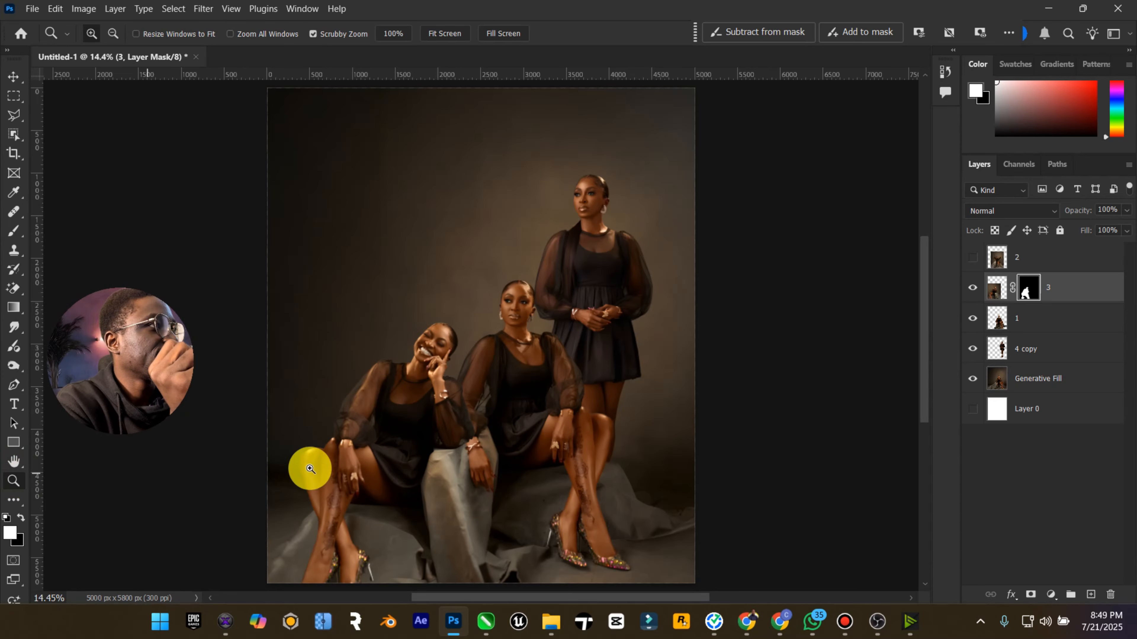
scroll(472, 432, "down", 2)
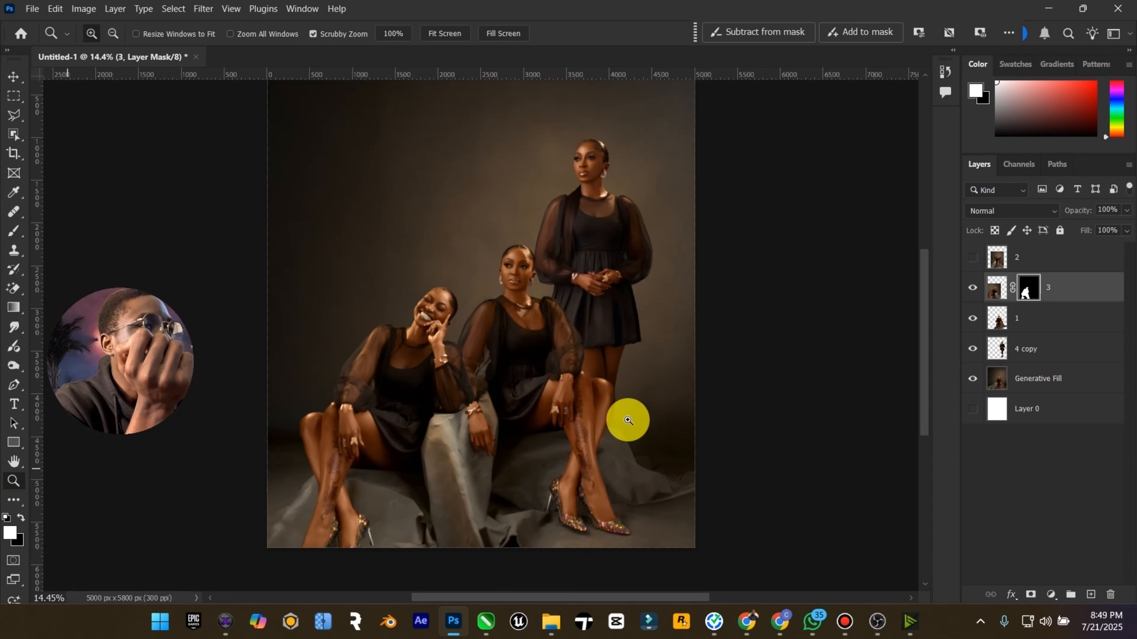
left_click(972, 287)
left_click(972, 287)
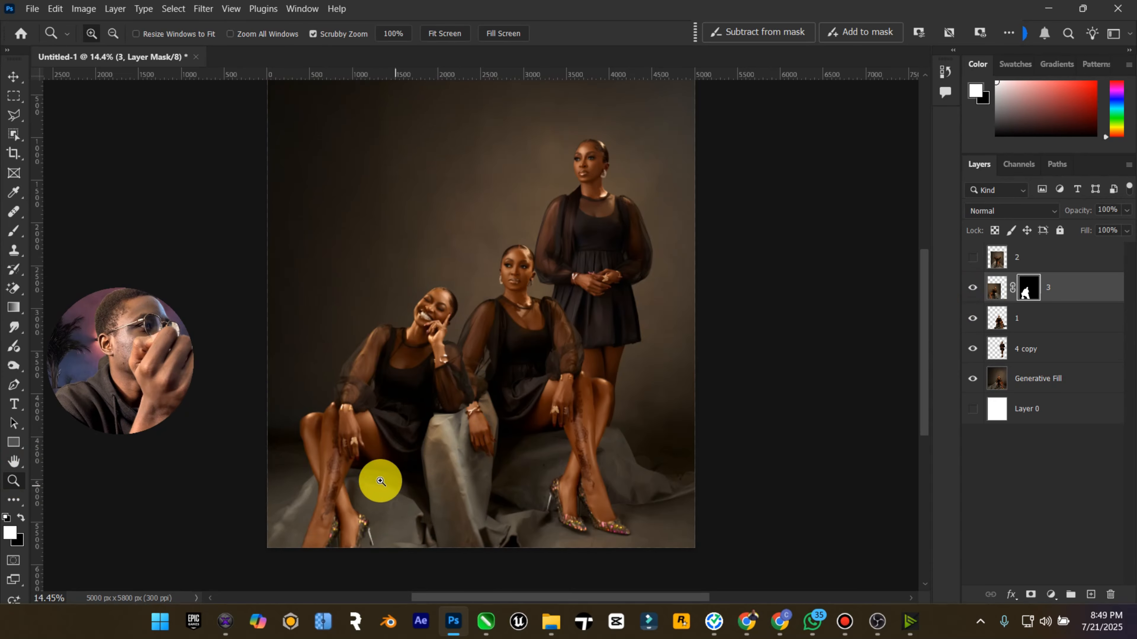
With a 150 px black brush, paint layer 3's mask to blend the hard cloth edge beside the laughing woman's heels
scroll(381, 486, "down", 2)
left_click_drag(423, 471, 449, 465)
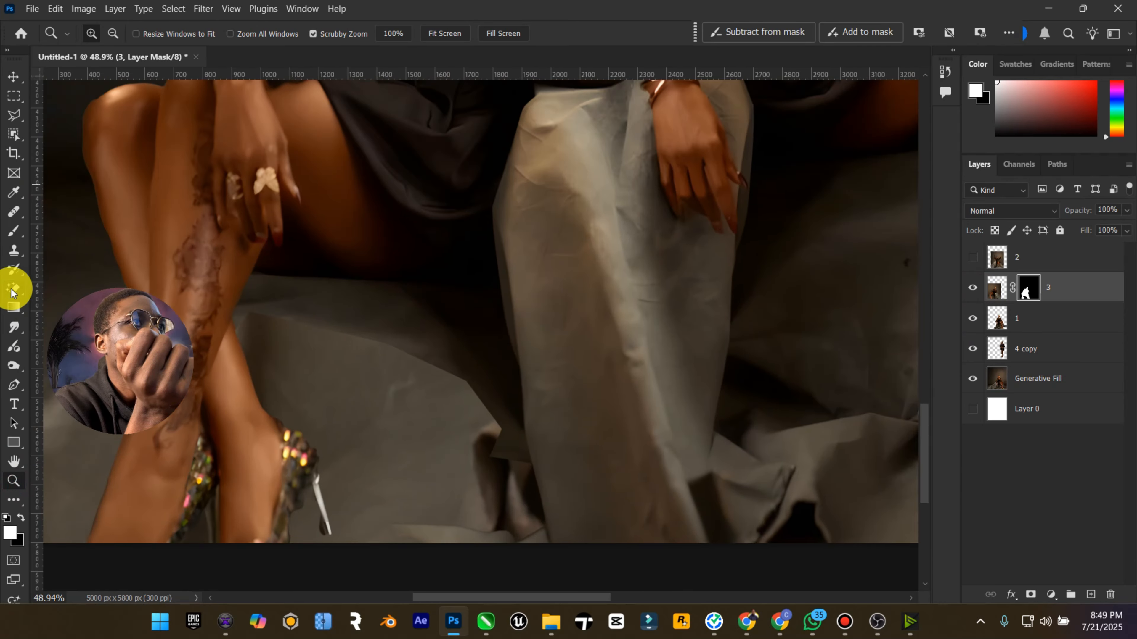
left_click(13, 233)
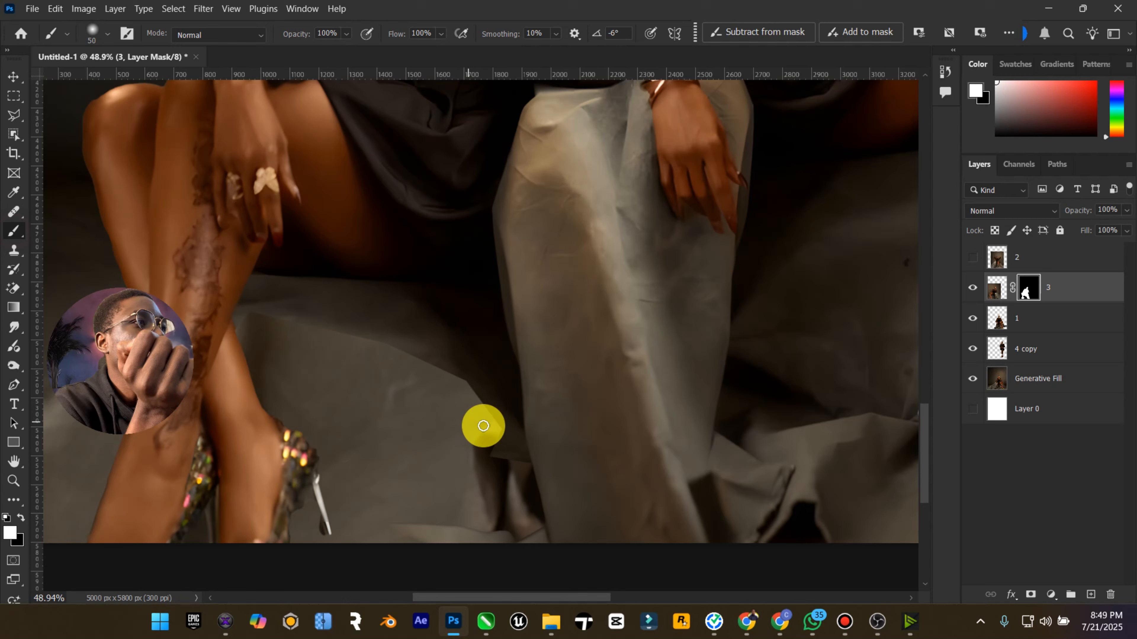
key("bracketright")
key("bracketright")
key("bracketright")
key("bracketright")
key("bracketright")
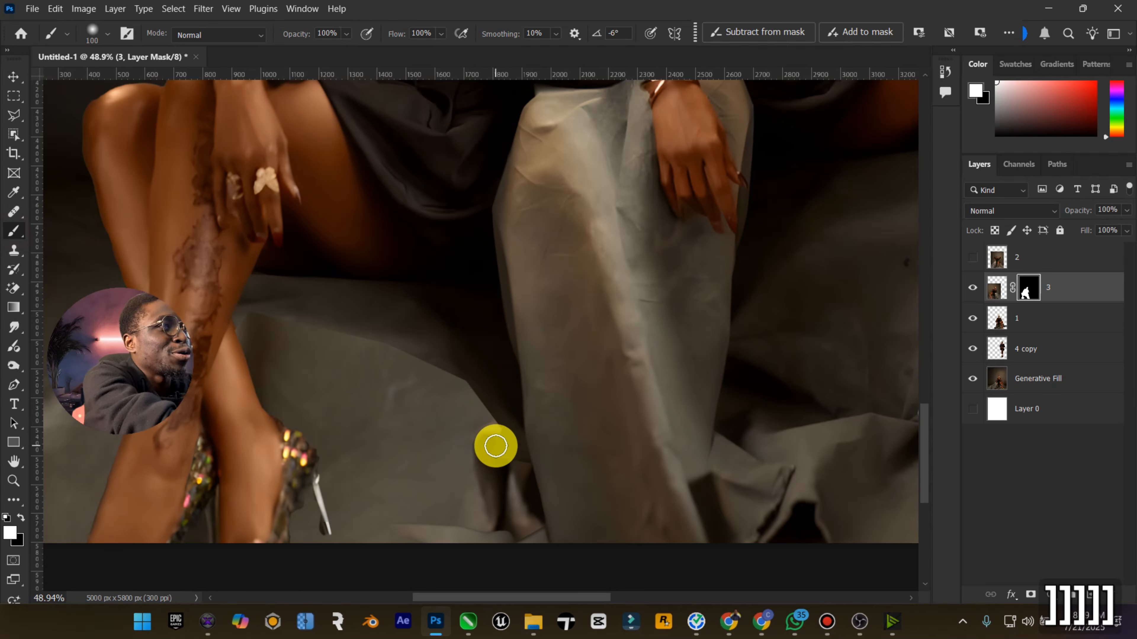
key("bracketright")
key("bracketright")
key("bracketright")
key("bracketright")
key("bracketright")
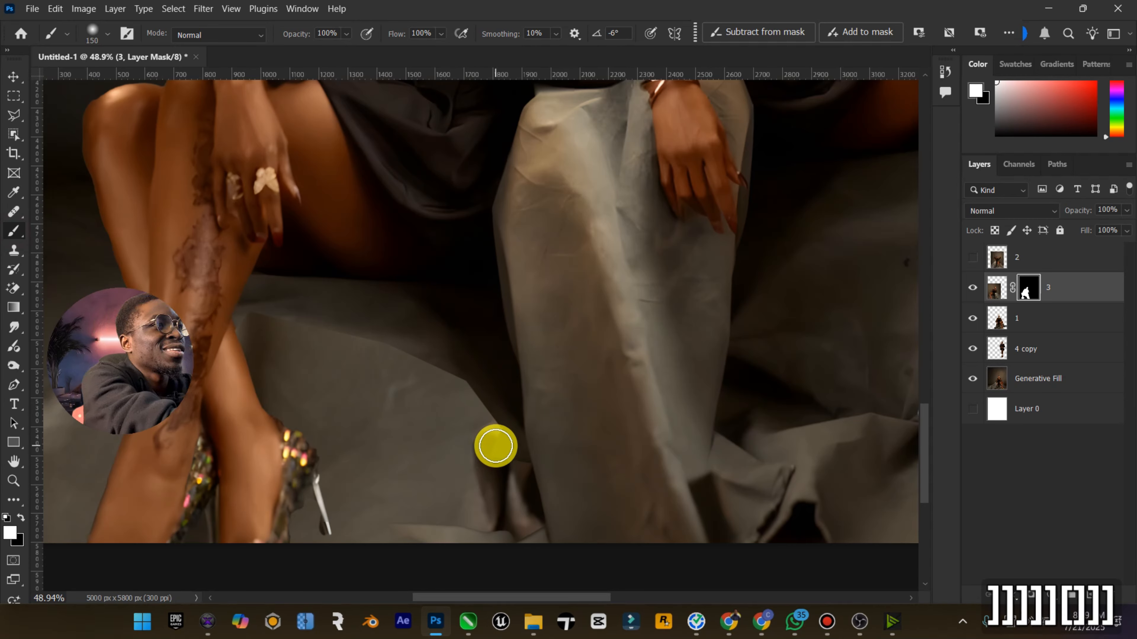
left_click(21, 518)
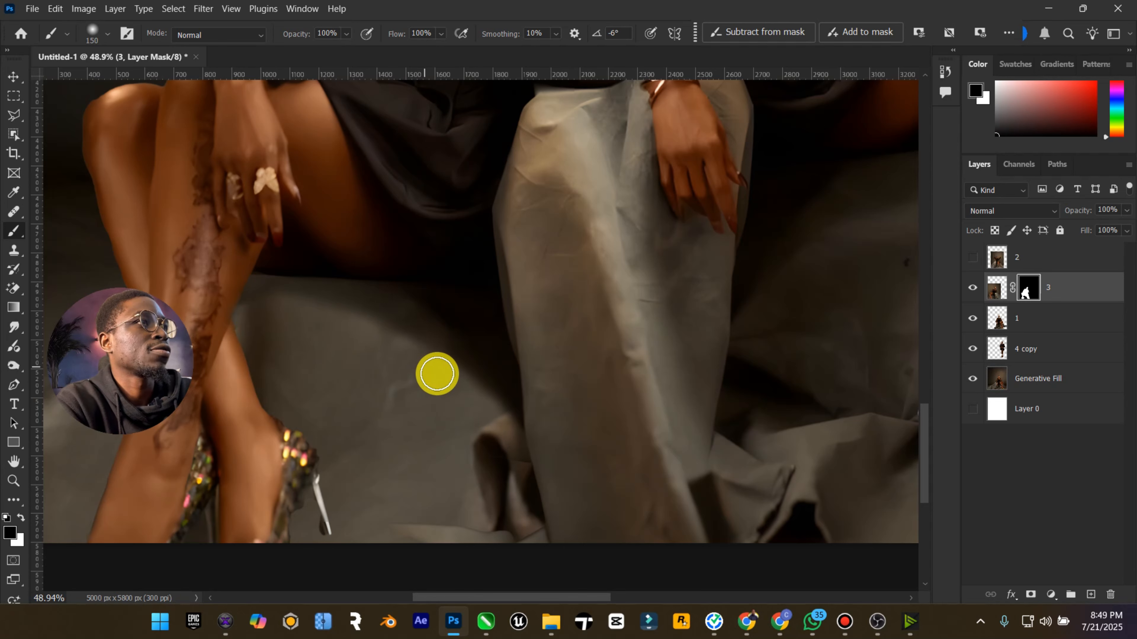
scroll(457, 498, "down", 3)
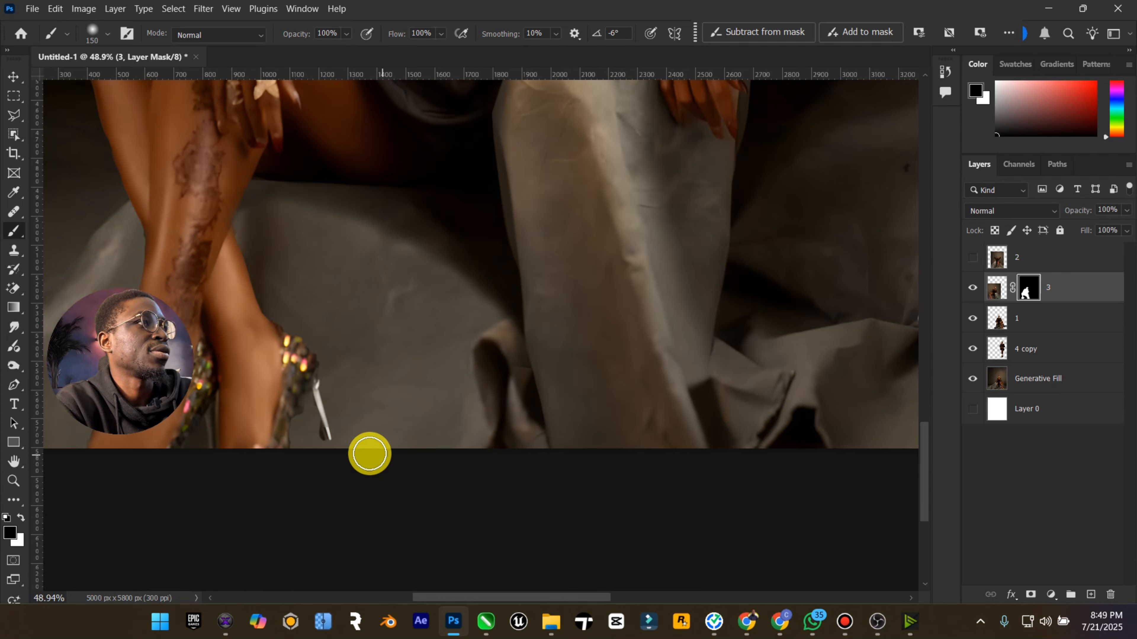
Undo the mask stroke over the laughing woman's shoe heel and paint white on layer 3's mask to bring back the heel tip
mouse_move(334, 368)
left_mouse_down()
mouse_move(326, 450)
mouse_move(316, 382)
mouse_move(324, 429)
left_mouse_up()
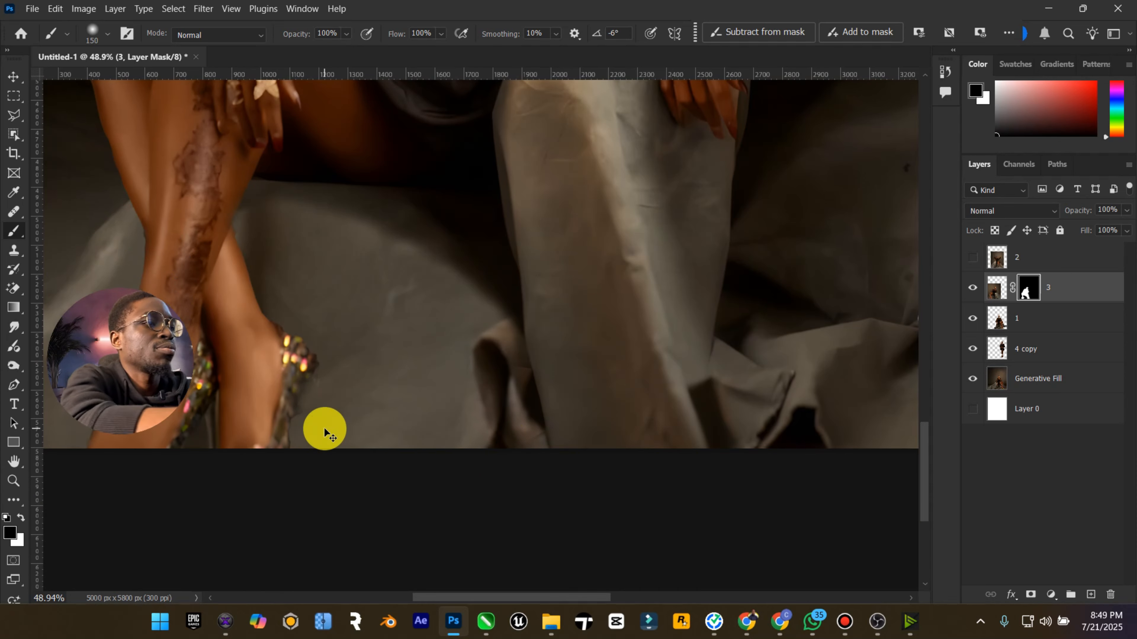
key("ctrl+z")
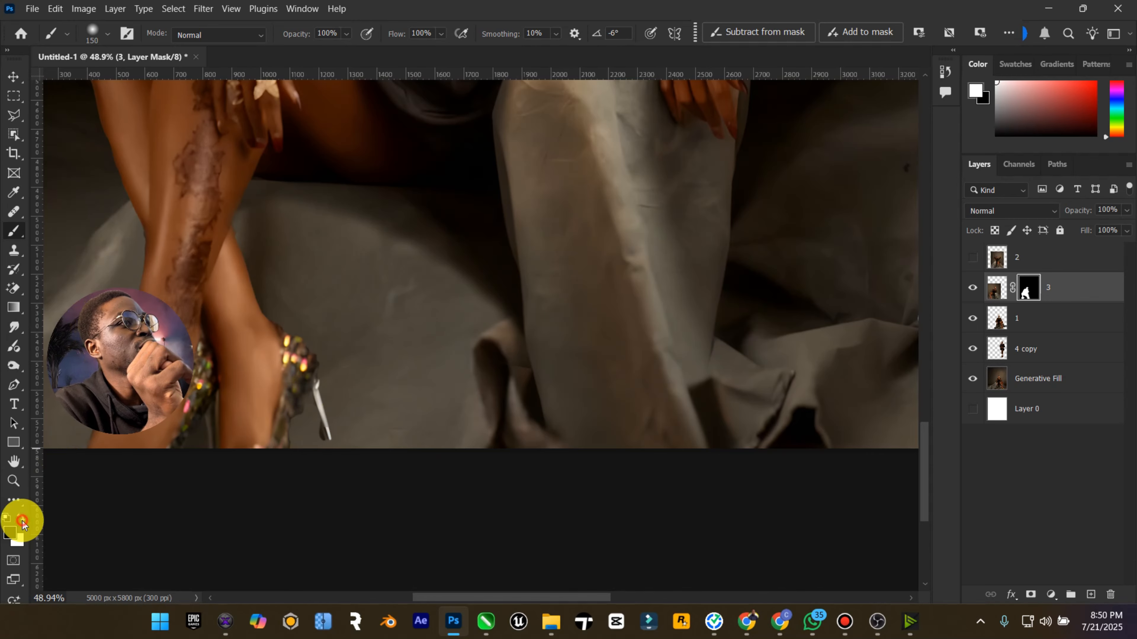
left_click(22, 521)
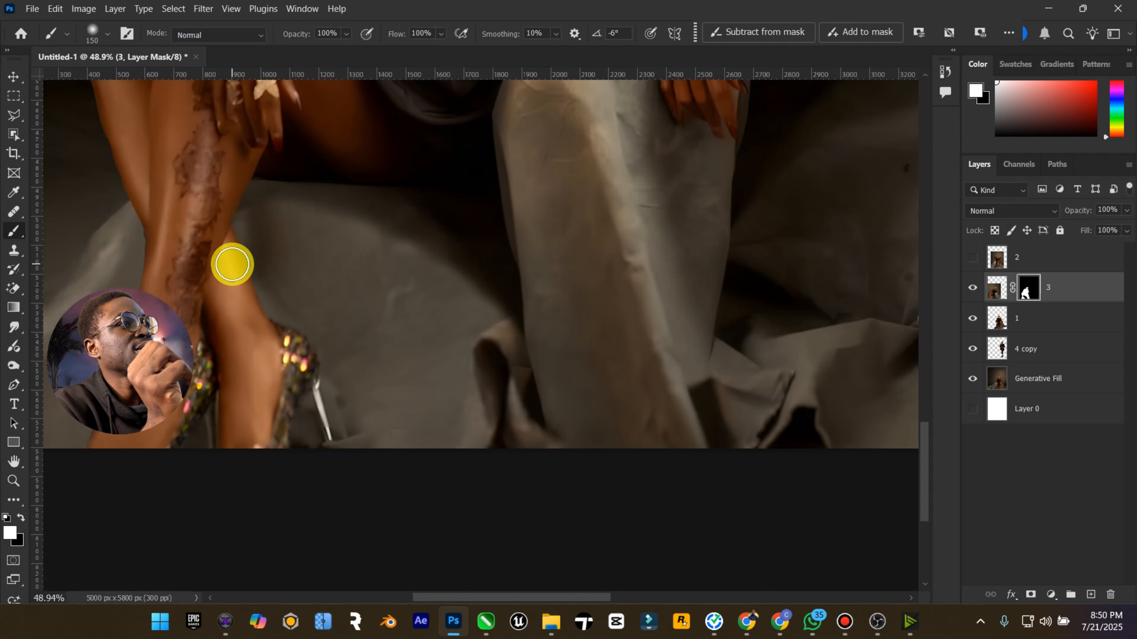
Nudge layer 3's image slightly downward so the laughing woman sits lower at the canvas's lower edge
left_click(14, 76)
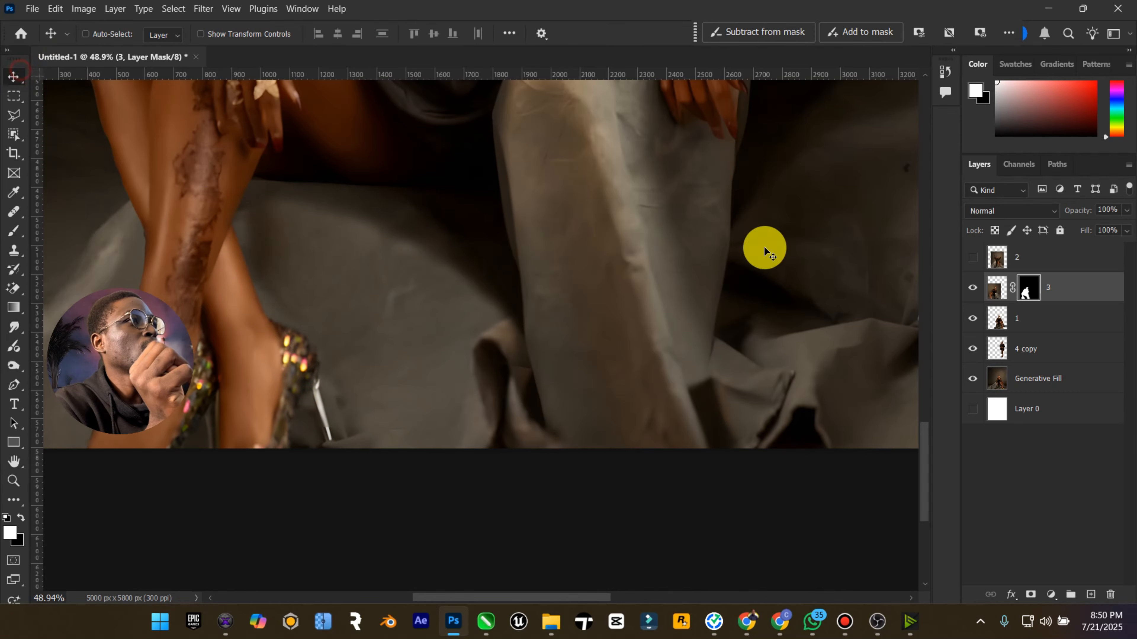
left_click(990, 286)
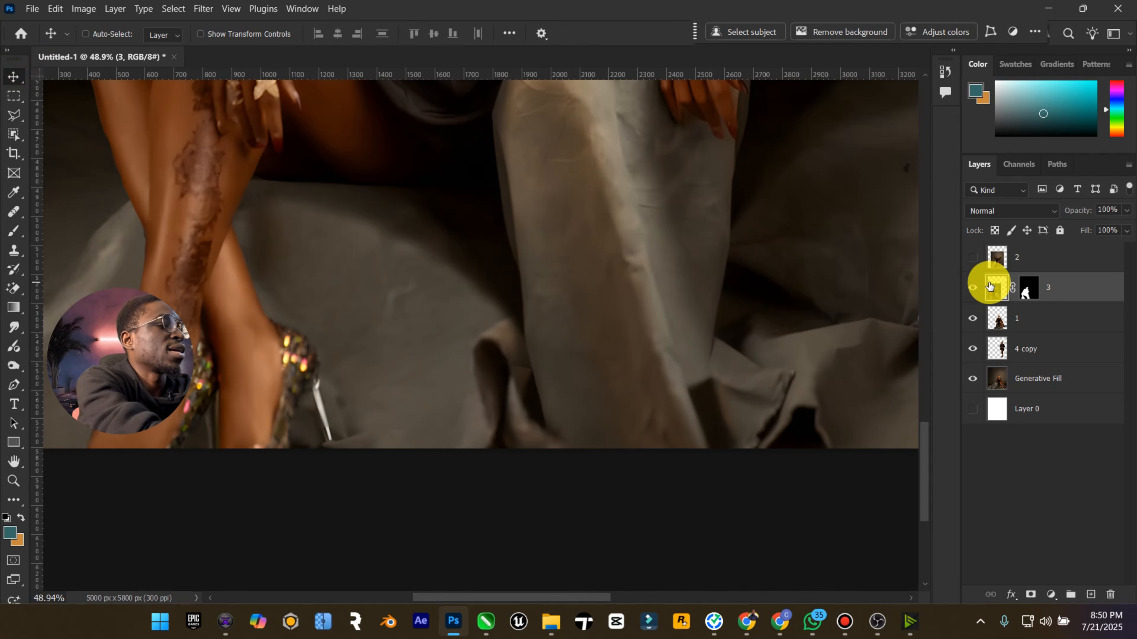
key("Down")
key("Down")
key("Down")
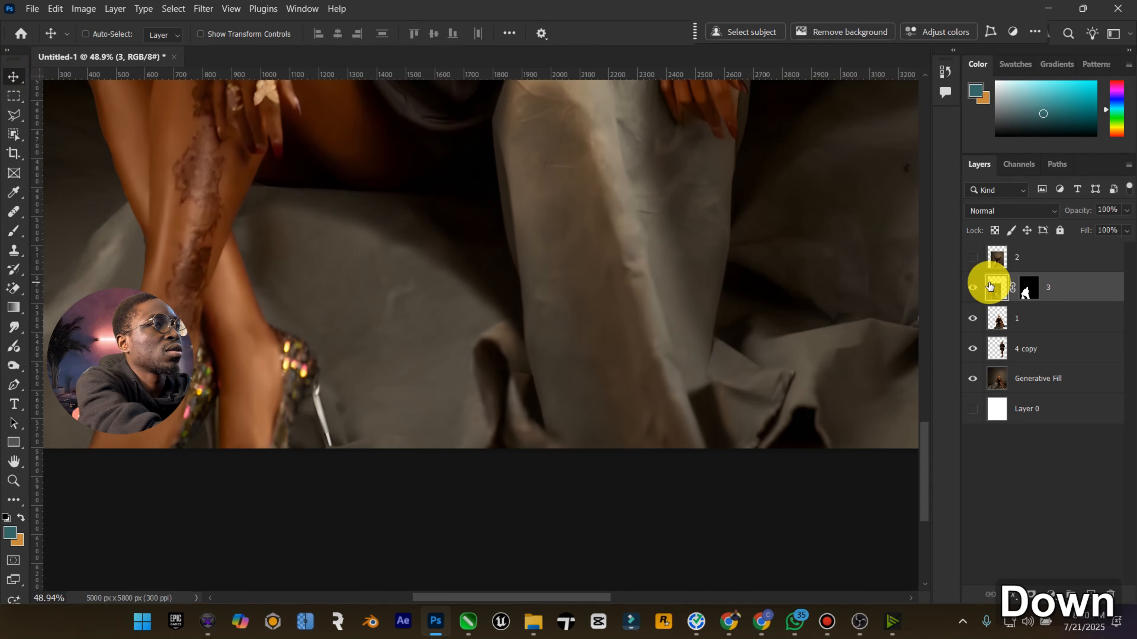
key("Down")
key("Down")
key("Down")
key("Down")
key("Down")
key("Down")
key("Down")
key("Down")
key("Down")
key("Down")
key("Down")
key("Down")
key("Down")
key("Down")
key("Down")
key("Down")
key("Down")
key("Down")
key("Down")
key("Down")
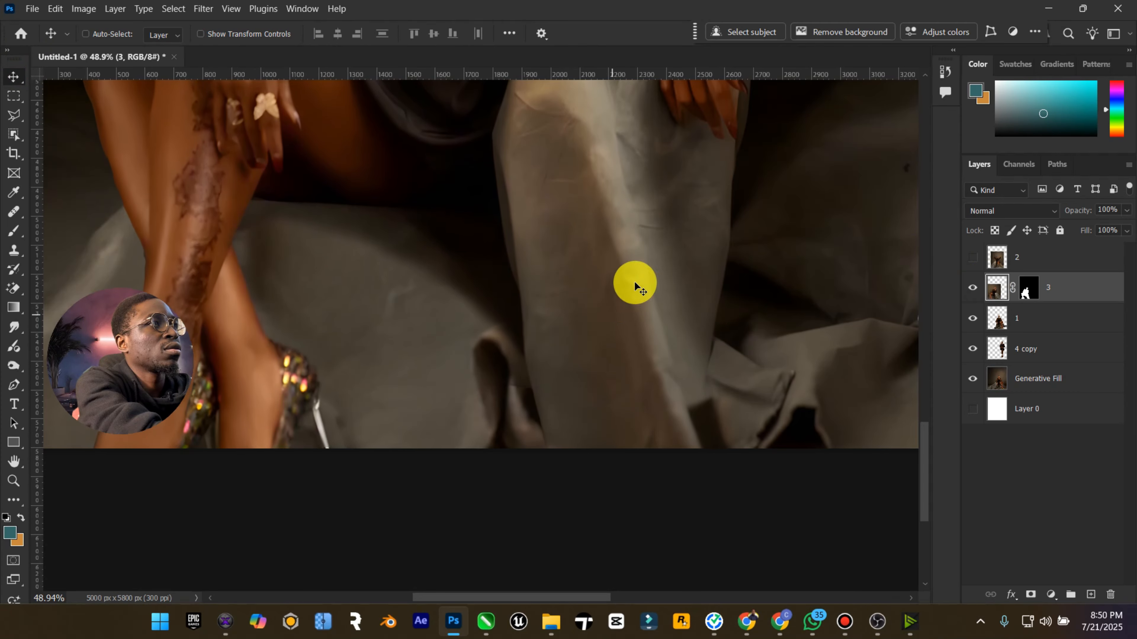
scroll(635, 284, "up", 10)
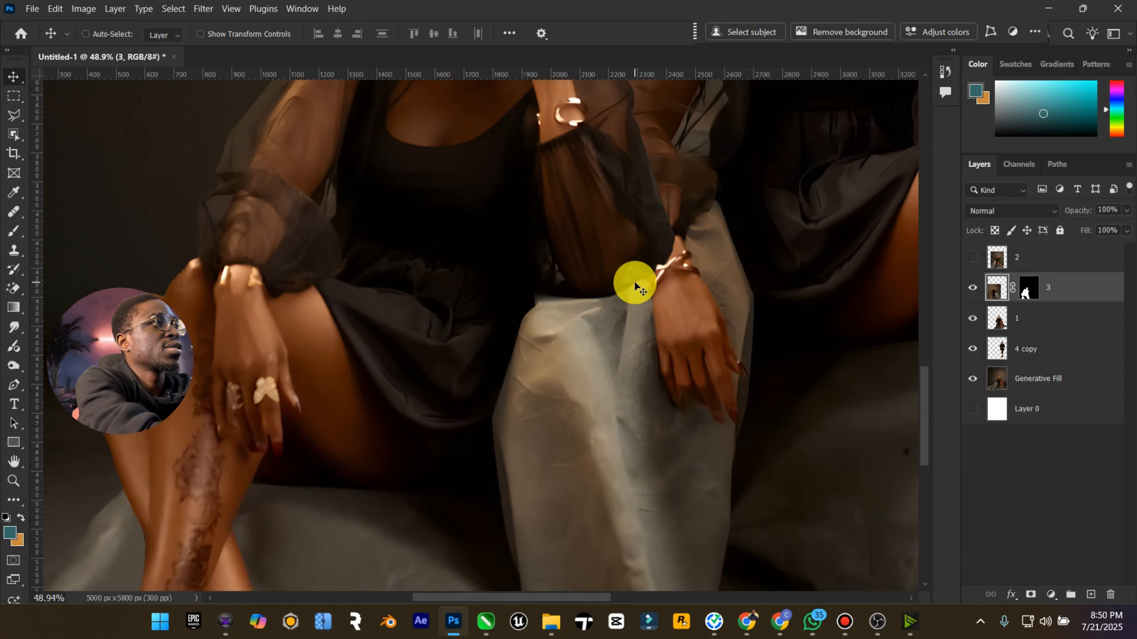
scroll(568, 349, "down", 5)
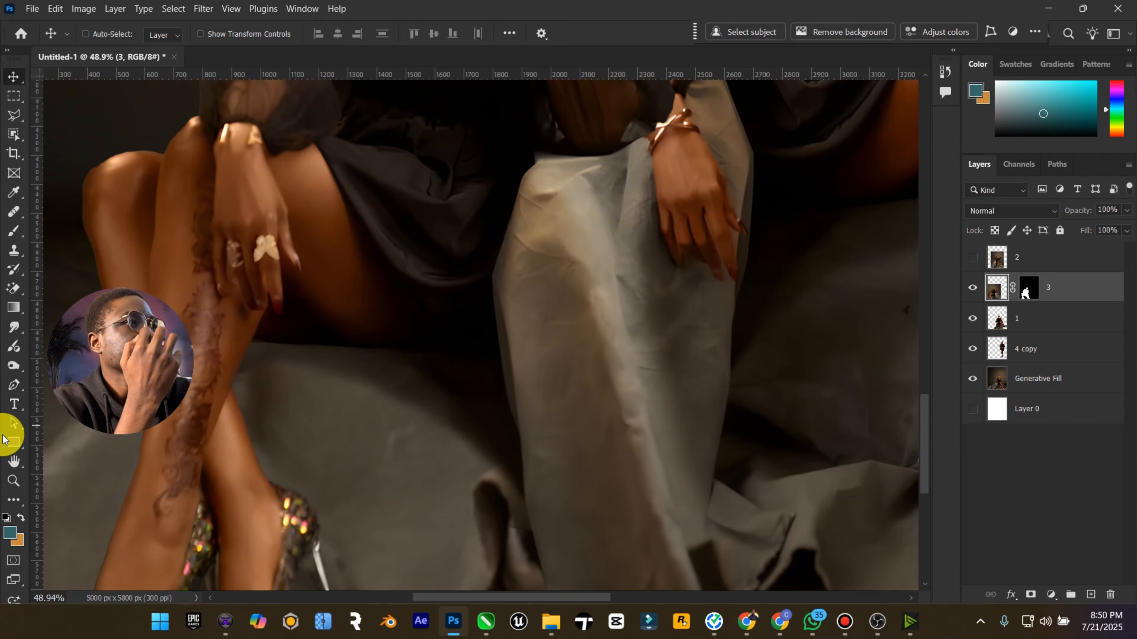
double_click(13, 461)
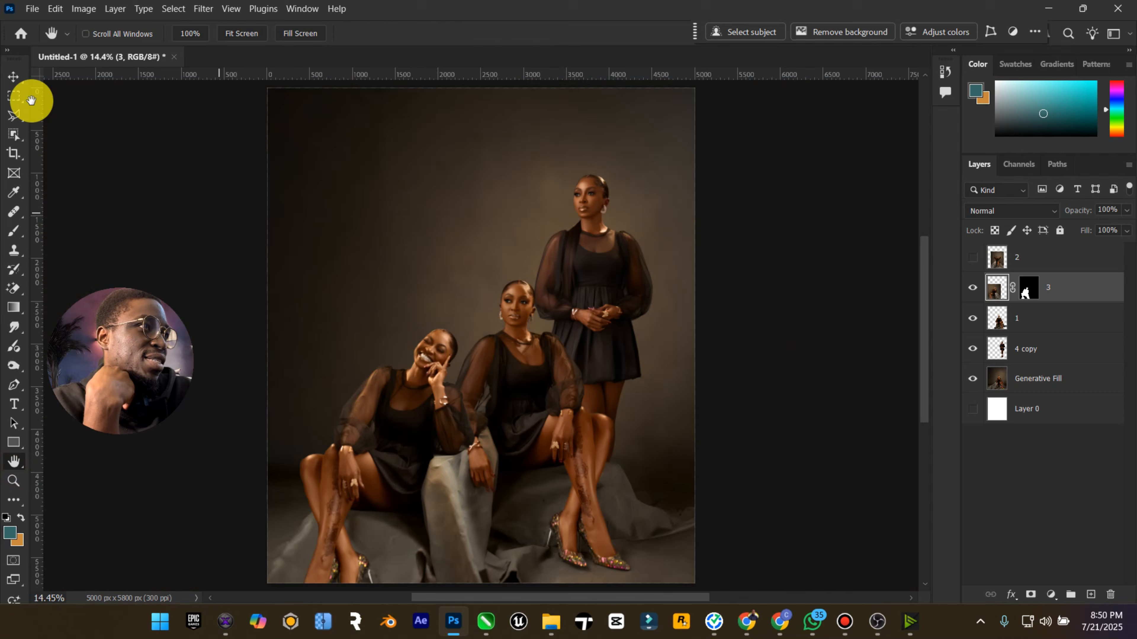
left_click(12, 77)
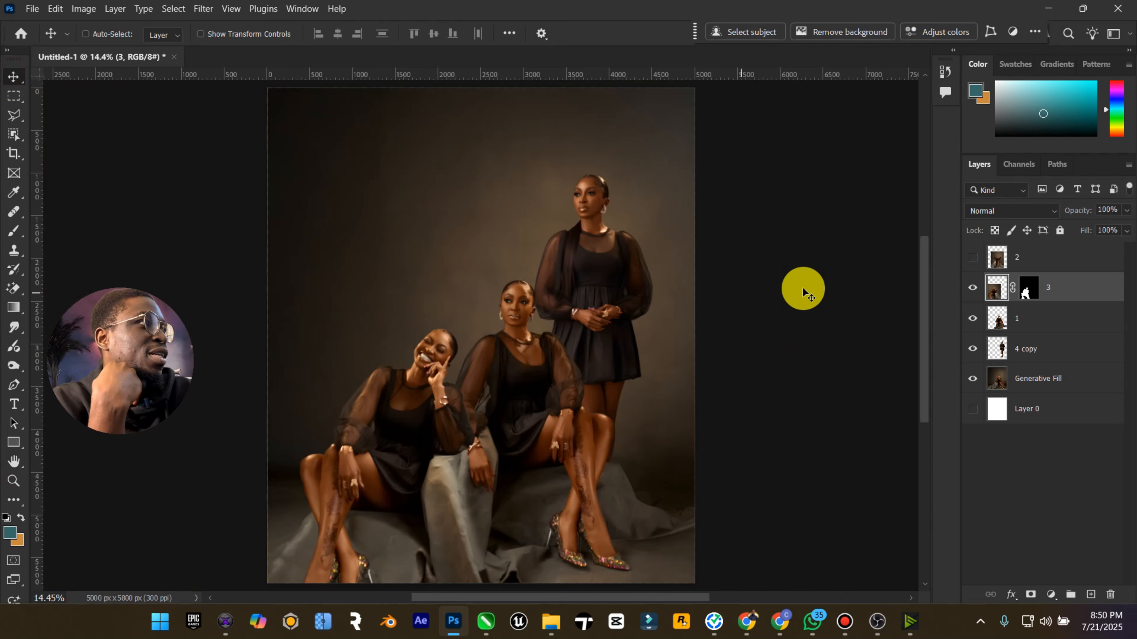
left_click(1002, 290)
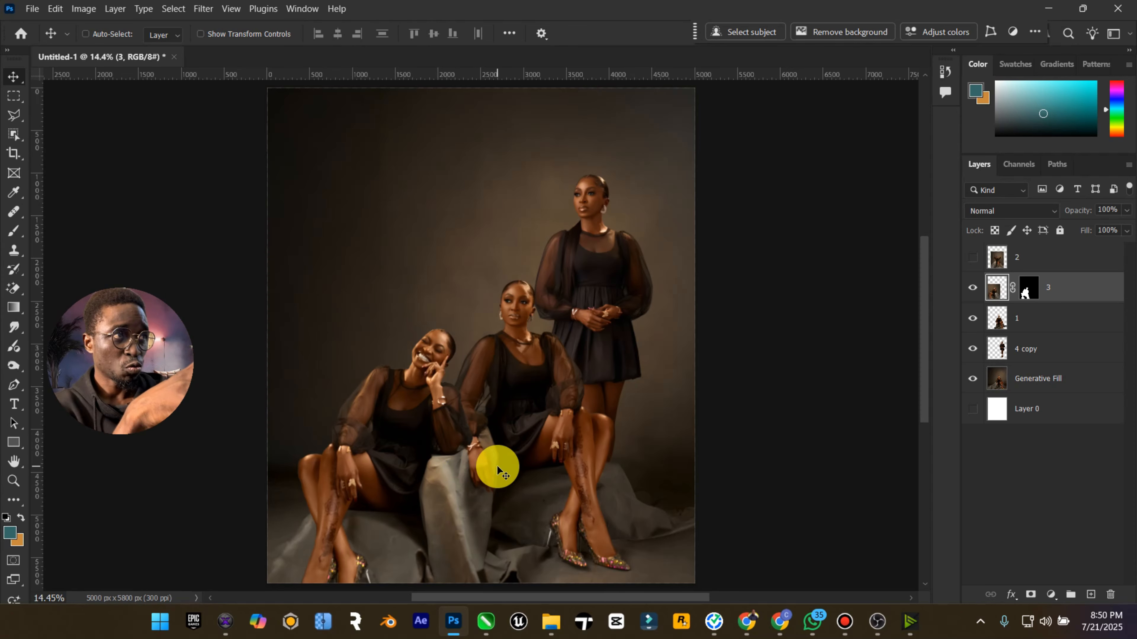
Show layer 2 and move its photo to the right, with its lower edge flush with the canvas's lower edge
left_click(973, 257)
left_click(1025, 267)
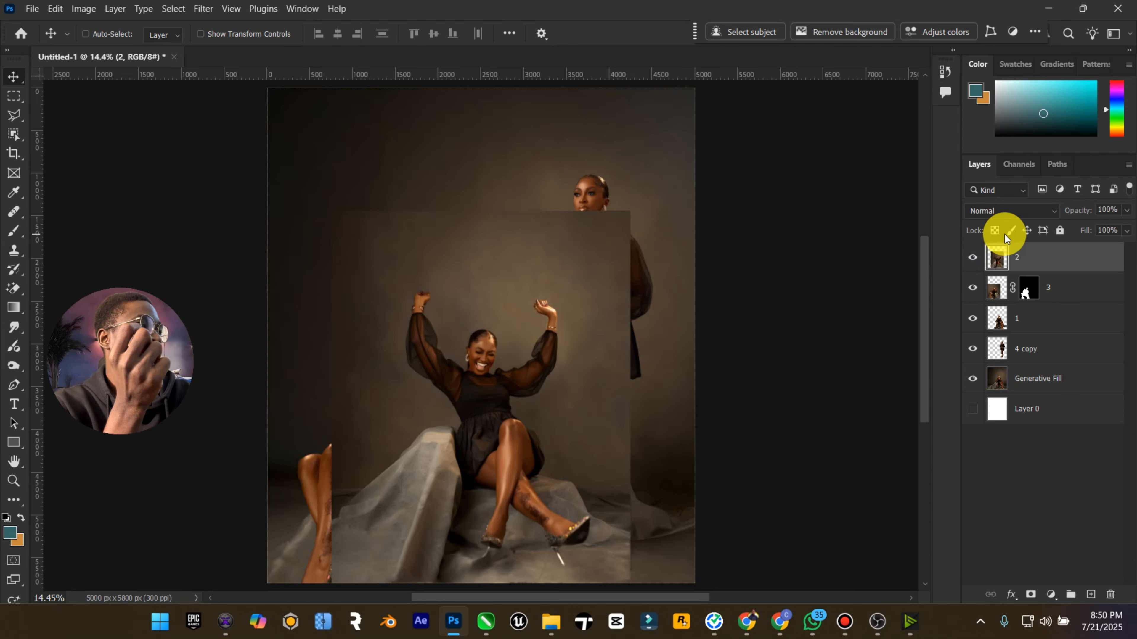
left_click(975, 257)
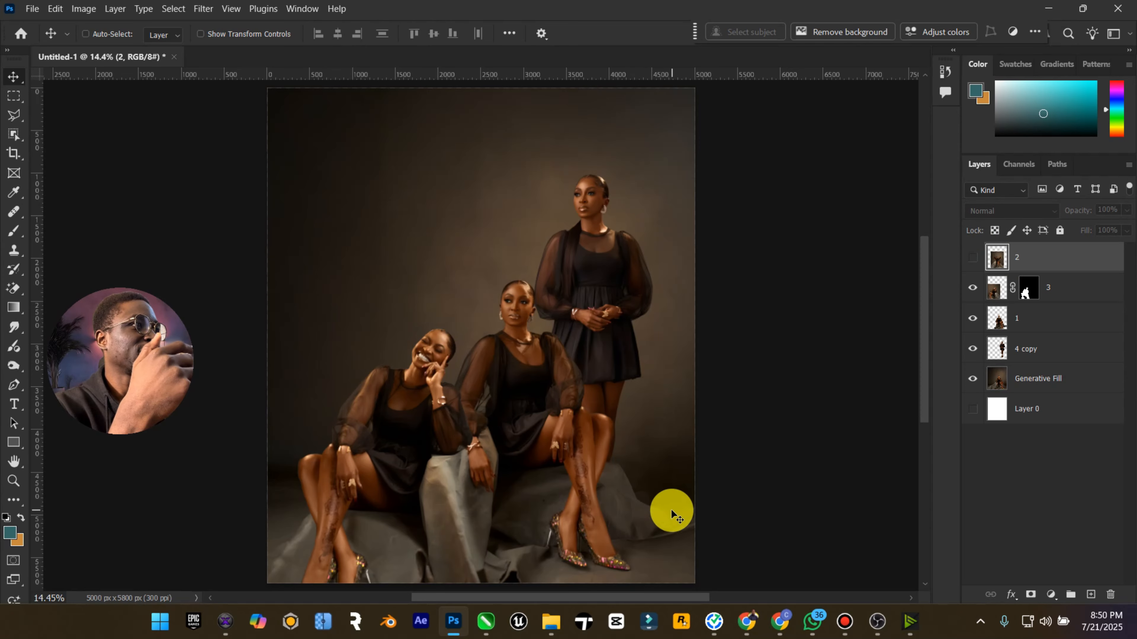
left_click(972, 258)
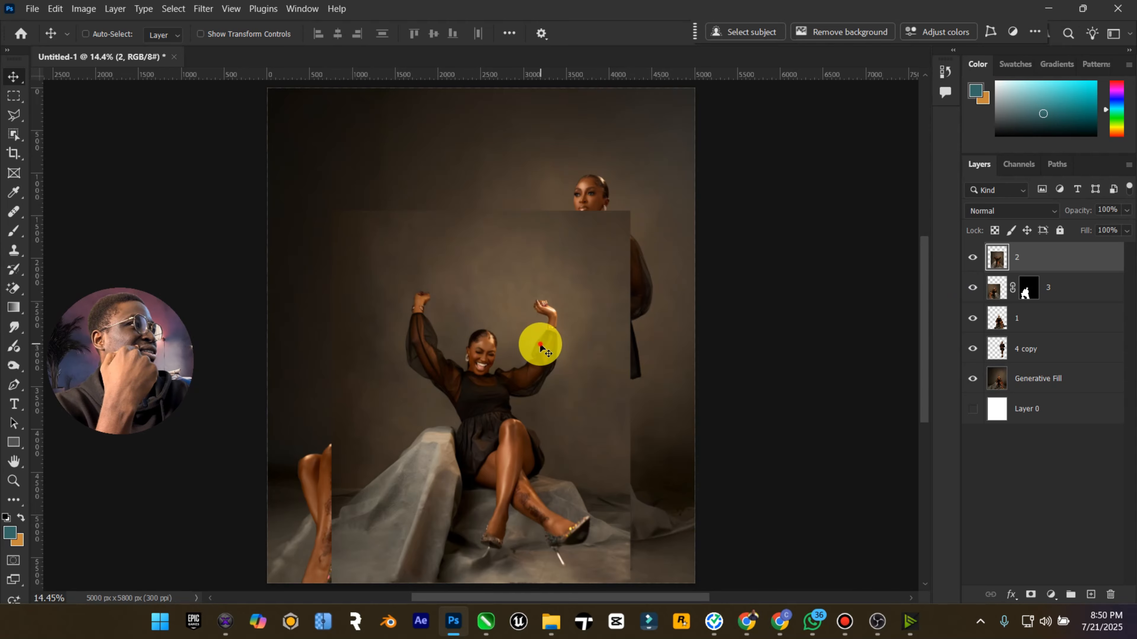
left_click_drag(541, 343, 551, 265)
scroll(550, 269, "up", 2)
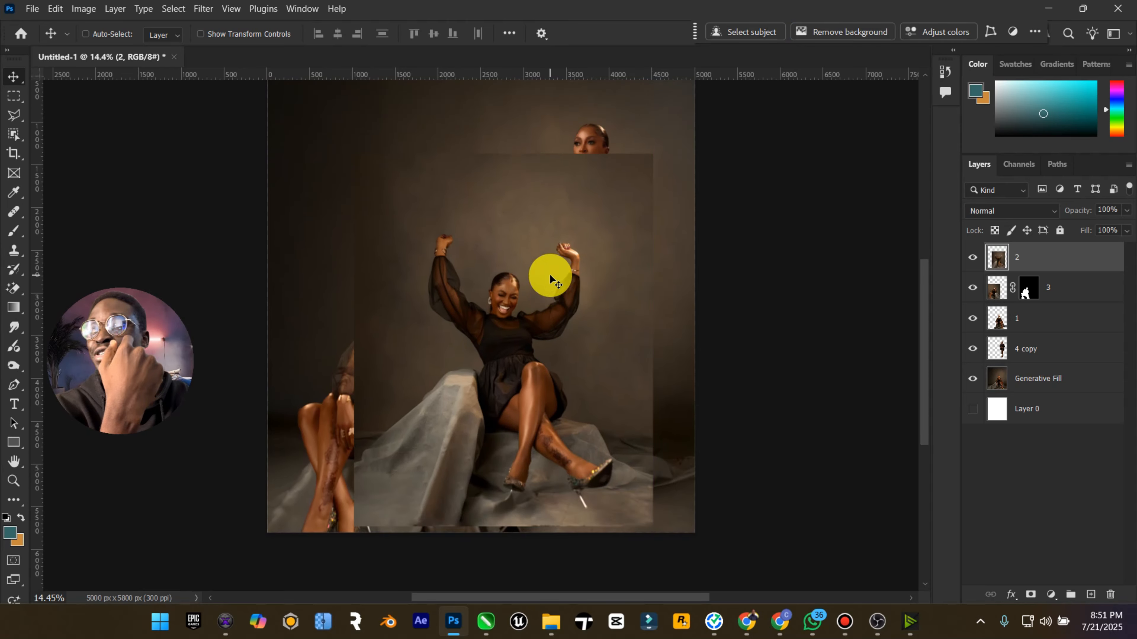
left_click_drag(548, 322, 563, 336)
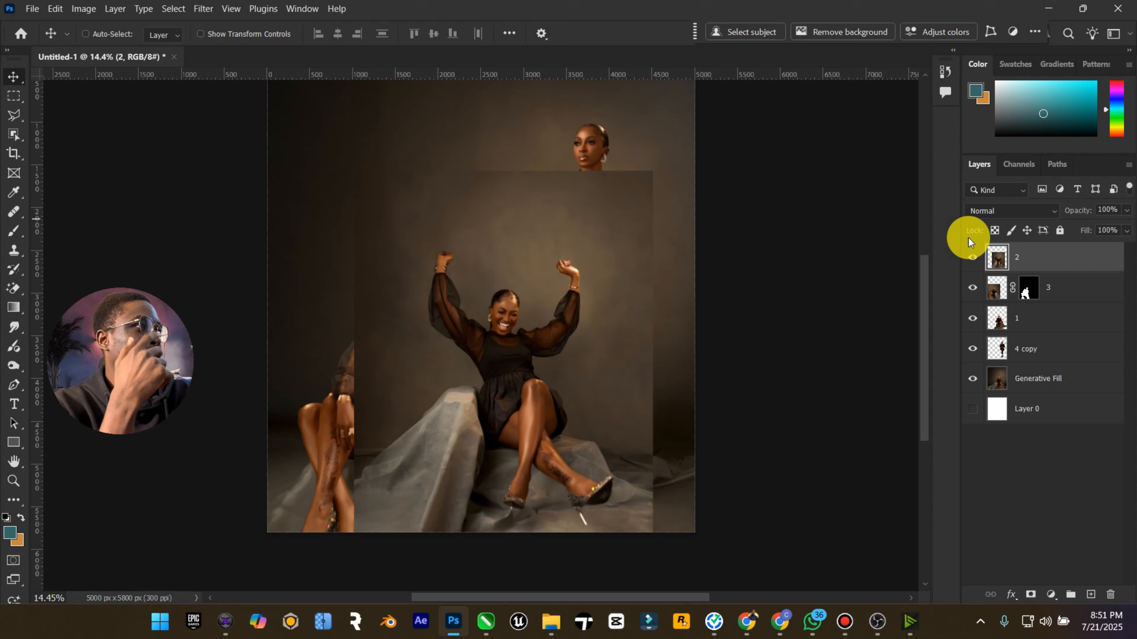
Hide all the layers except 2 and select the woman with raised arms using Select Subject
left_click(844, 623)
left_click(845, 623)
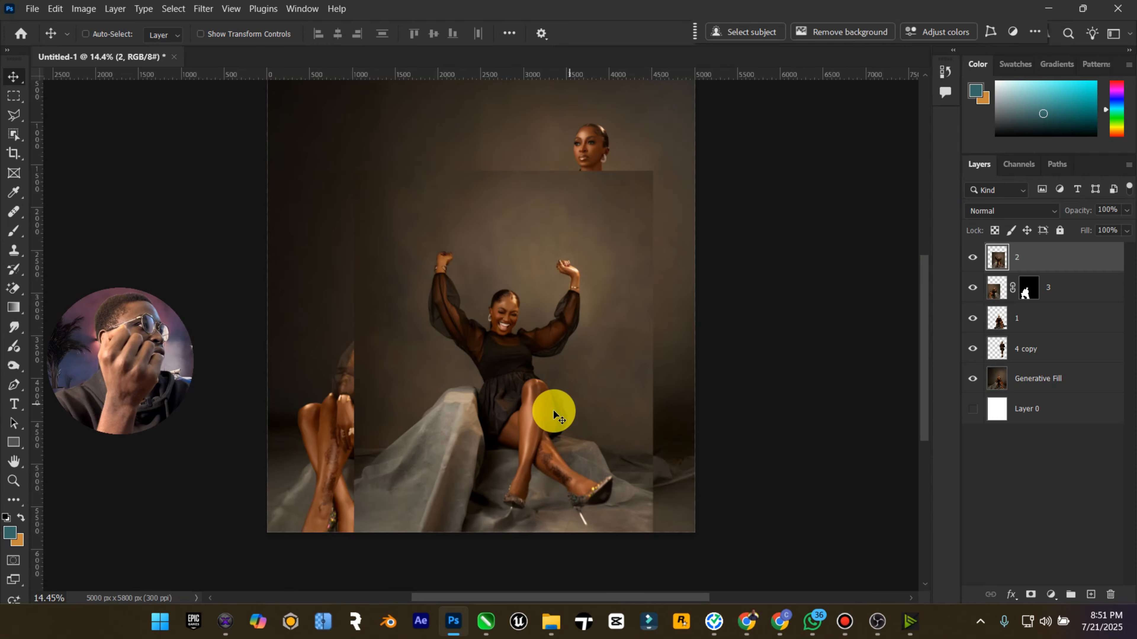
left_click_drag(973, 296, 960, 385)
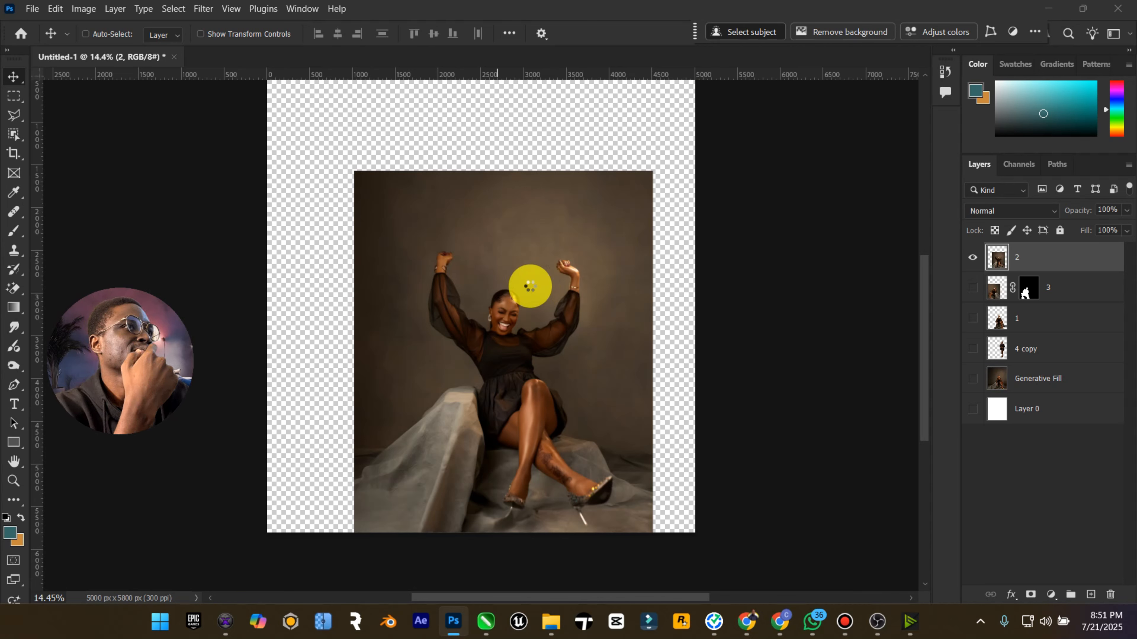
With the Polygonal Lasso in add mode, extend the selection over the missed edges and thumbnail of the raised fist above the cloth block
left_click(10, 478)
left_click_drag(447, 249, 533, 246)
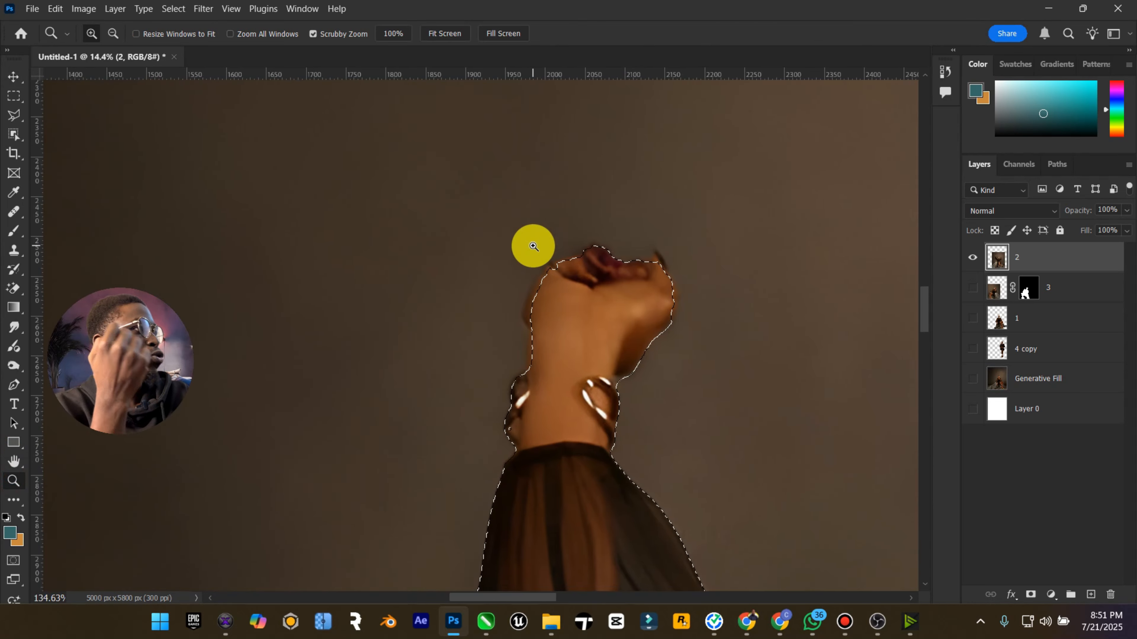
left_click(15, 116)
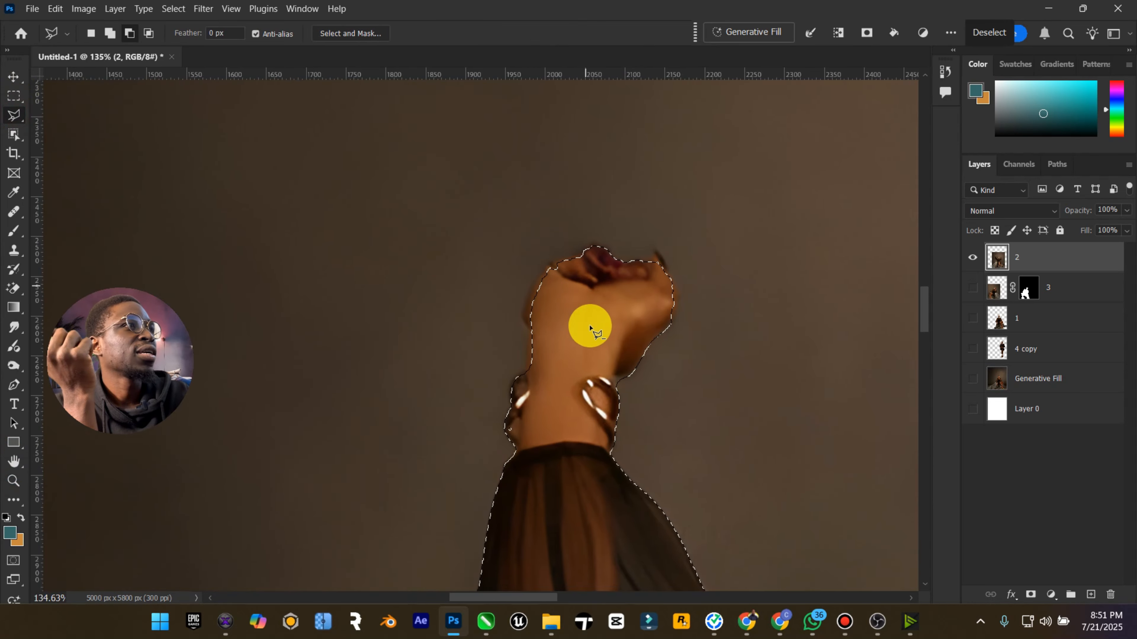
left_click(112, 32)
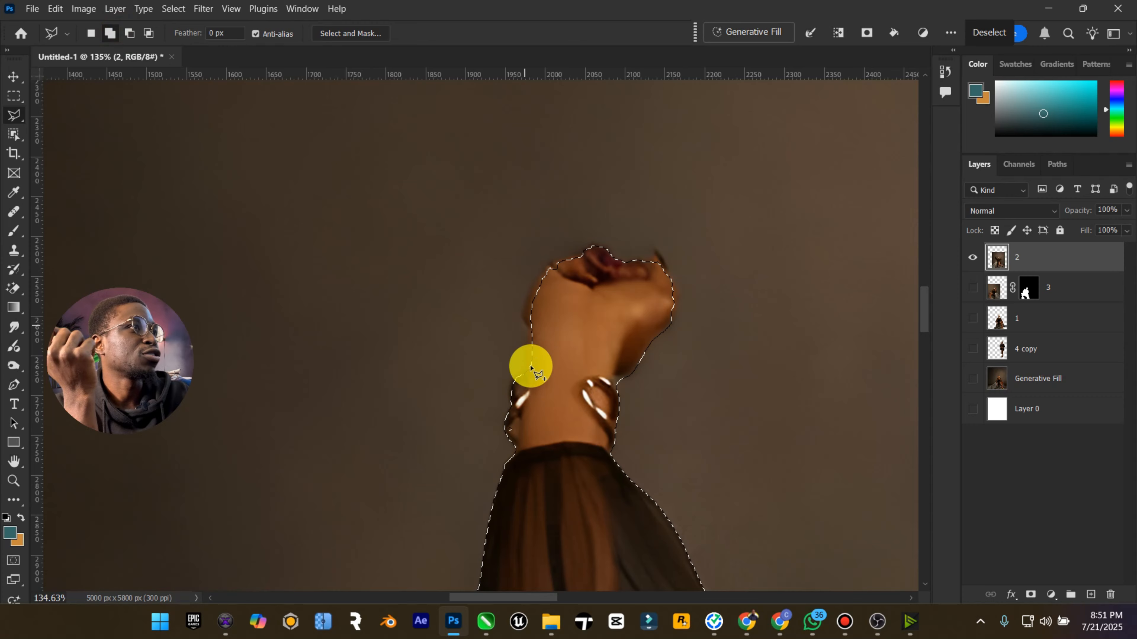
left_click(524, 384)
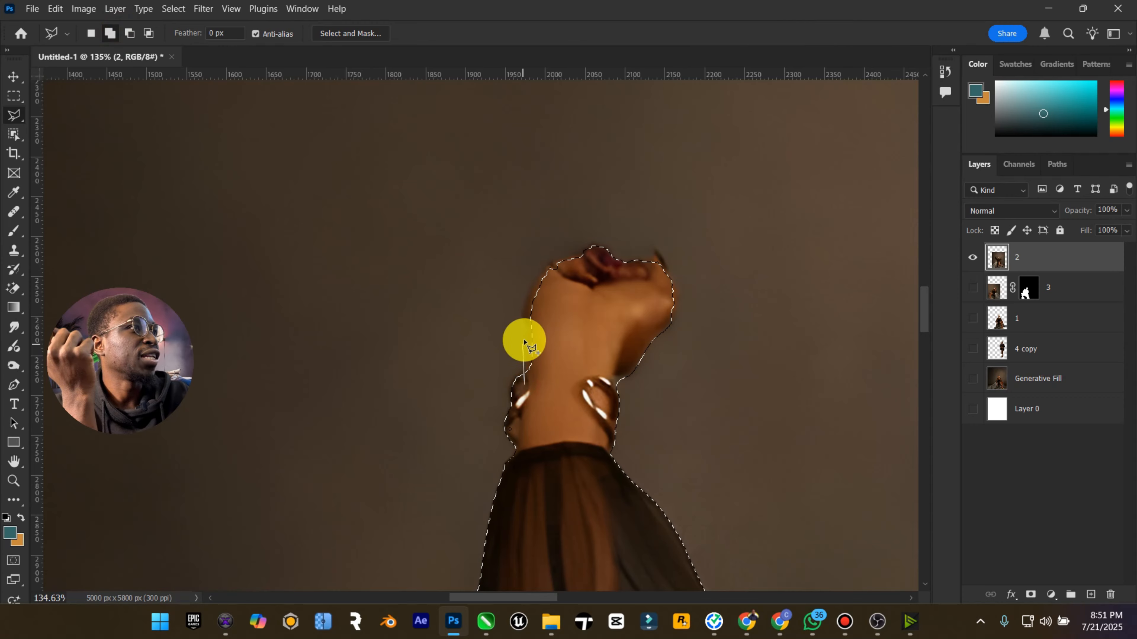
left_click(524, 314)
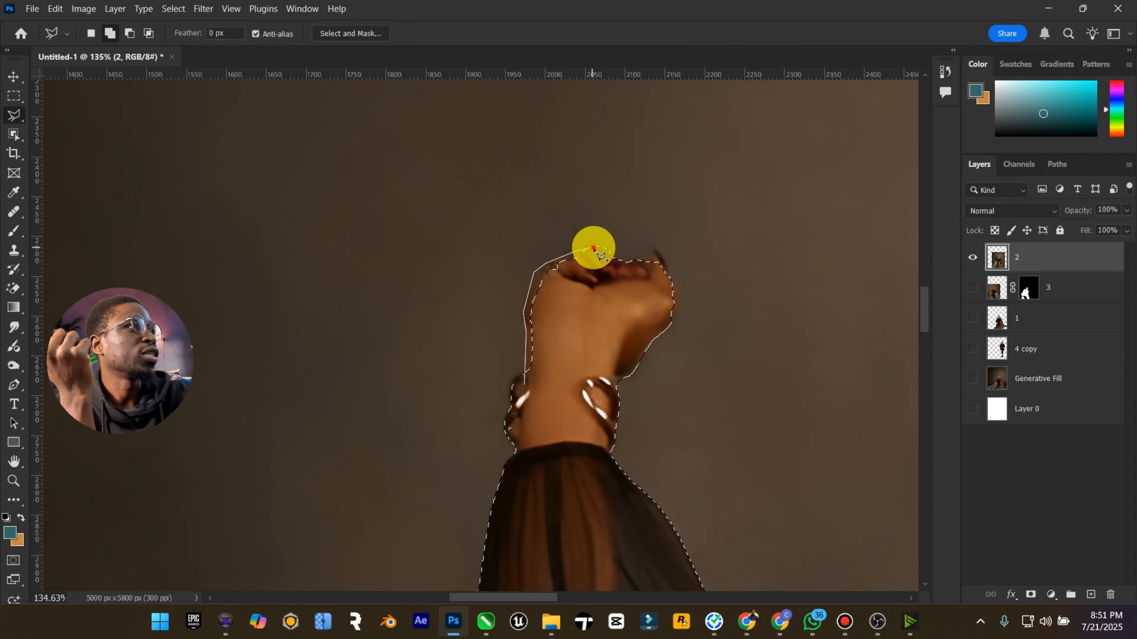
double_click(592, 368)
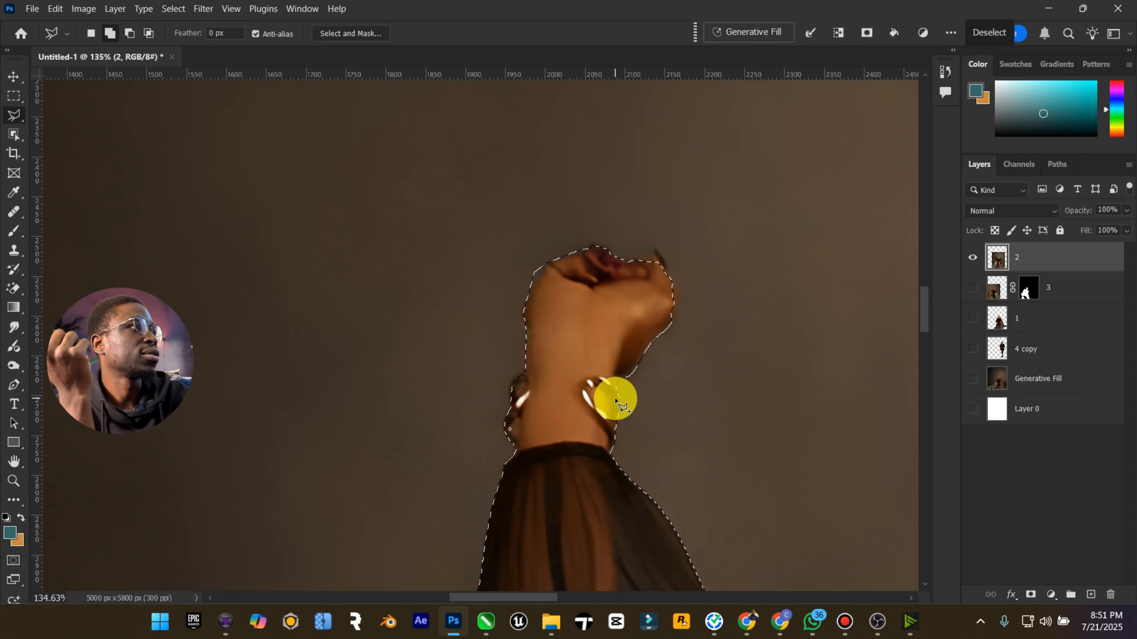
left_click(657, 339)
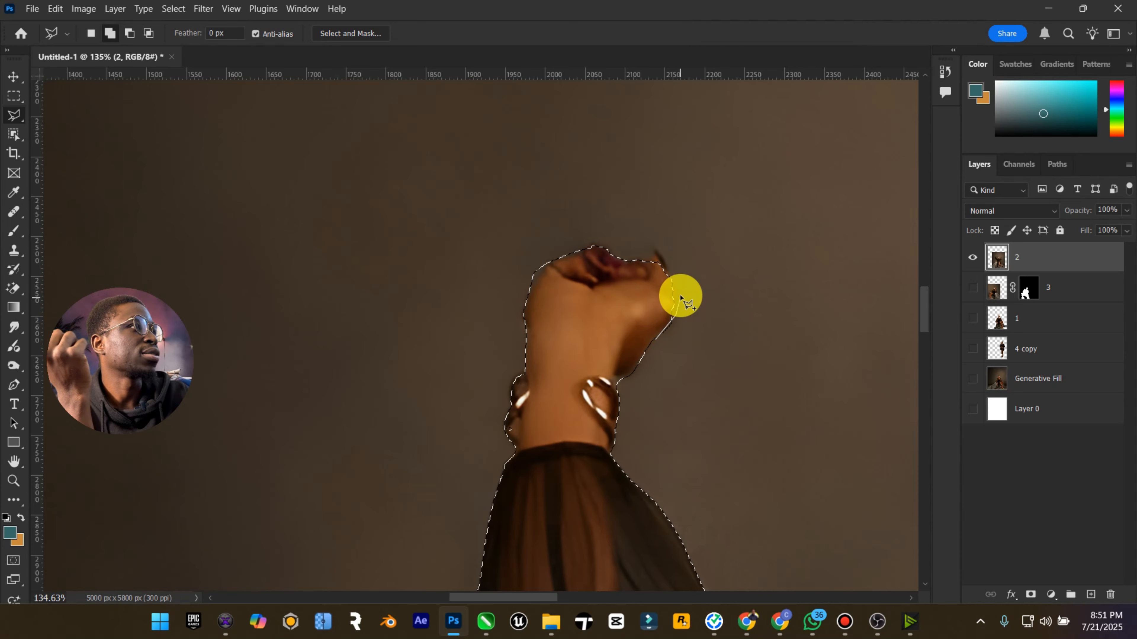
left_click(657, 248)
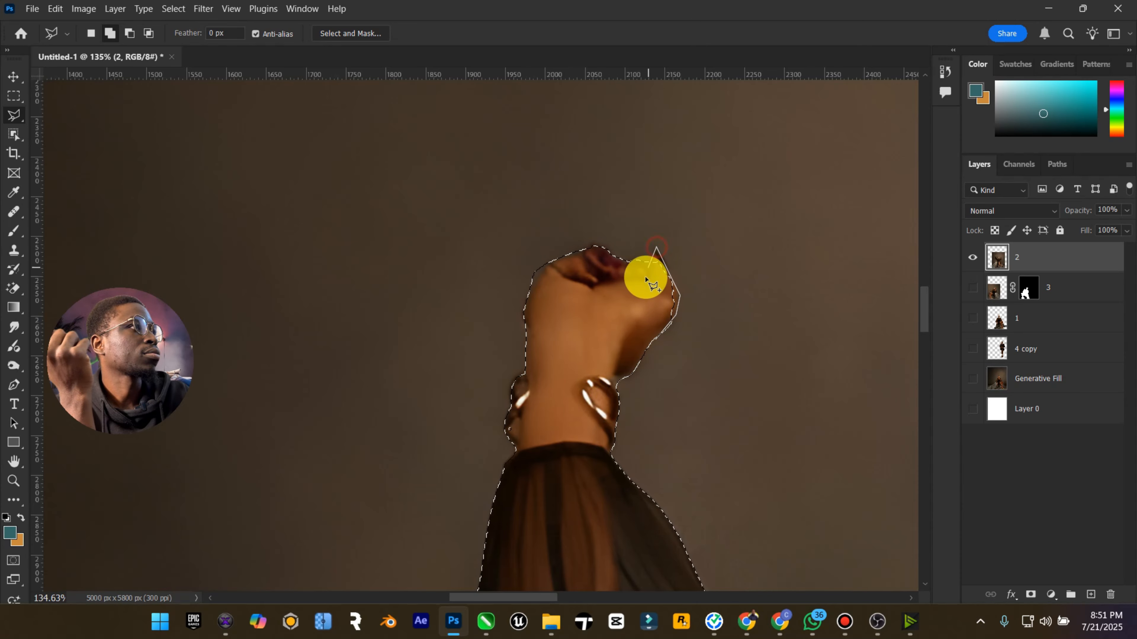
double_click(634, 317)
Subtract the leftover background beside the bracelet on the raised wrist from the selection with the Polygonal Lasso
scroll(631, 317, "down", 3)
left_click(129, 33)
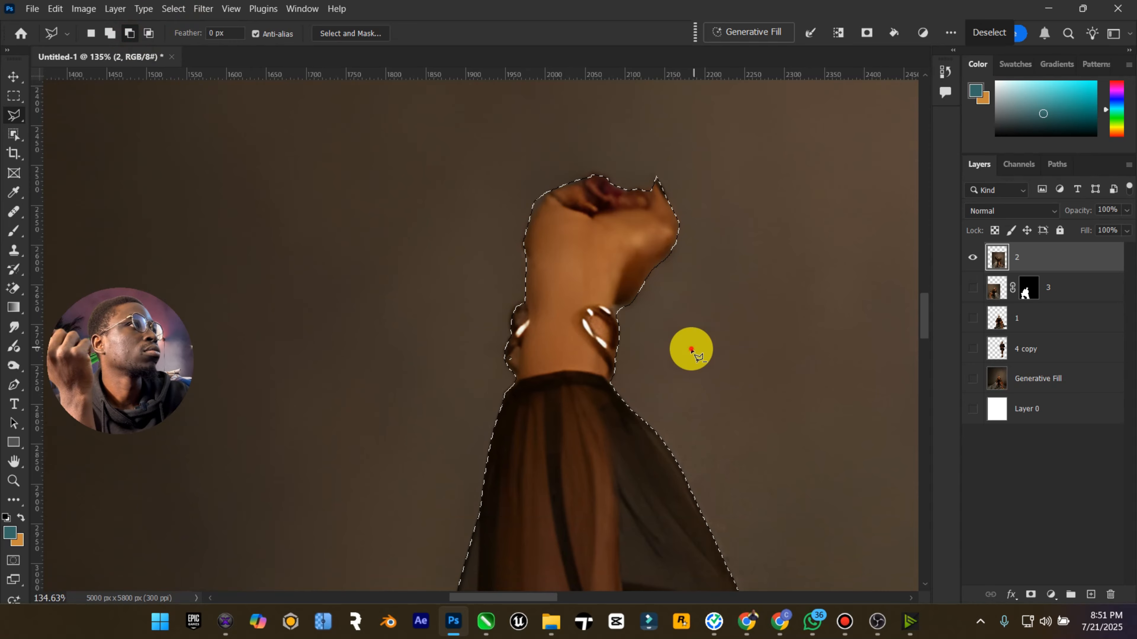
left_click(690, 349)
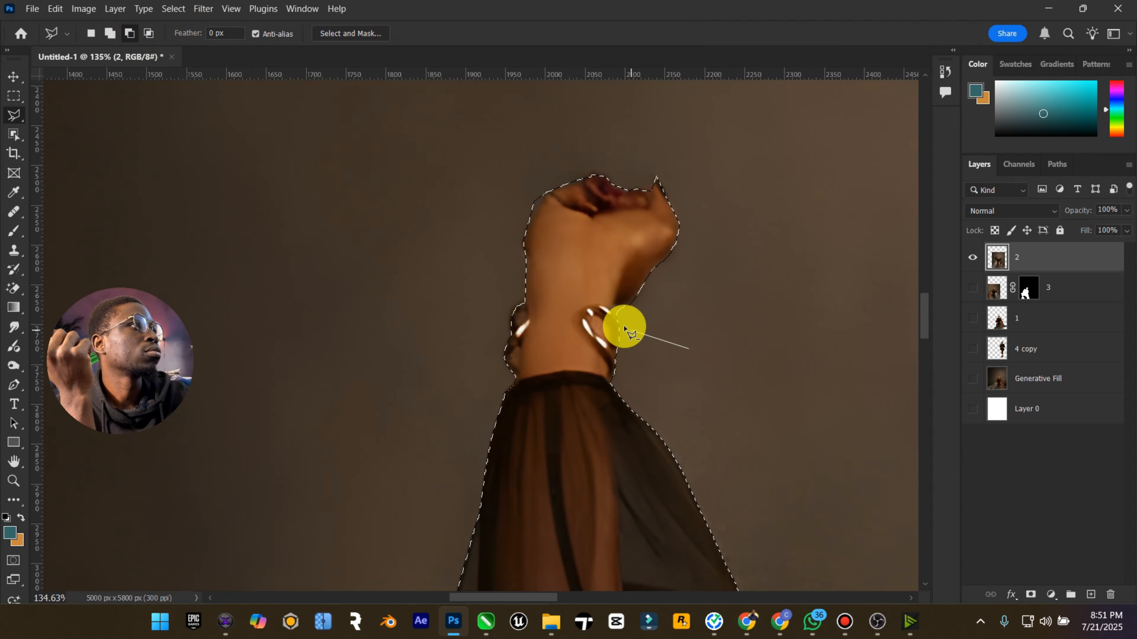
left_click(624, 307)
scroll(673, 326, "down", 15)
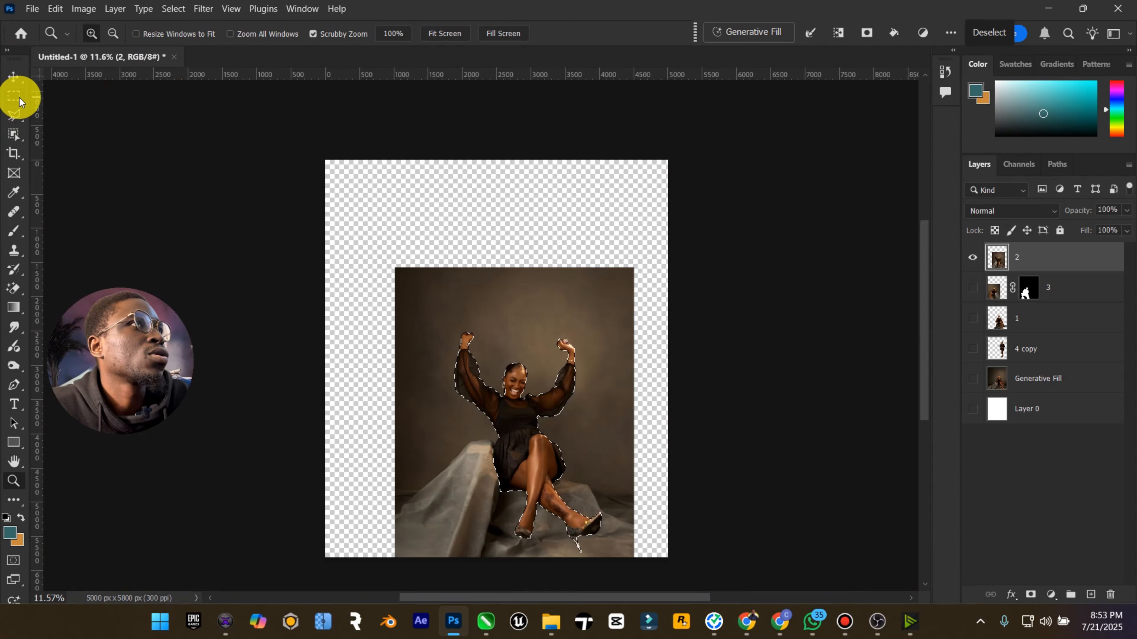
Add a layer mask to layer 2 from the selection and show all the other layers, with layer 2's image active
left_click(18, 114)
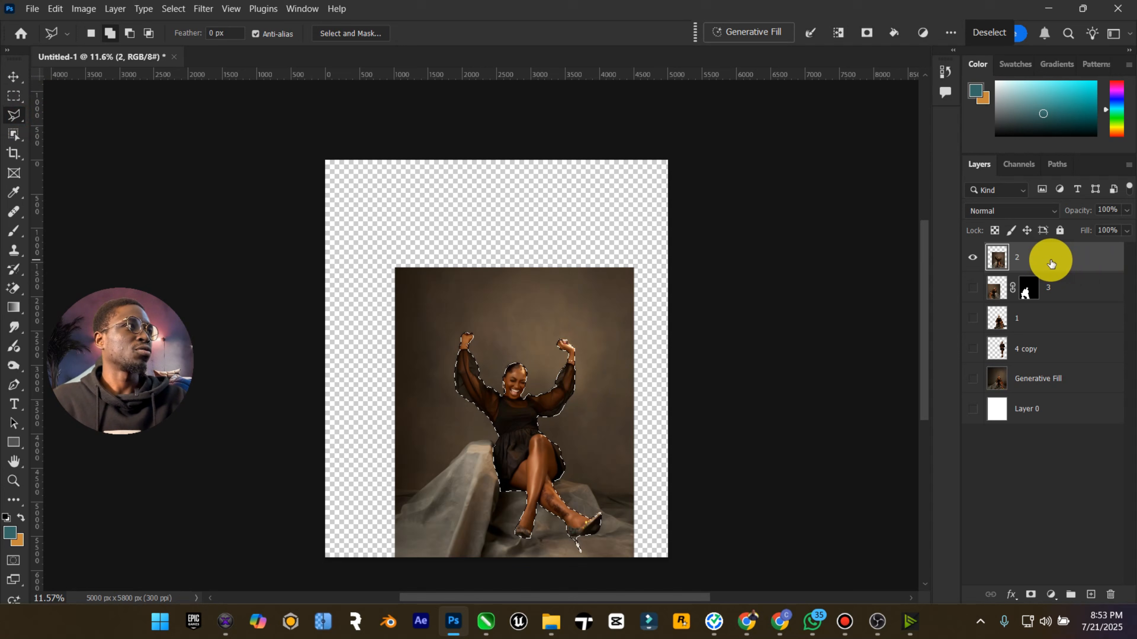
left_click(1031, 595)
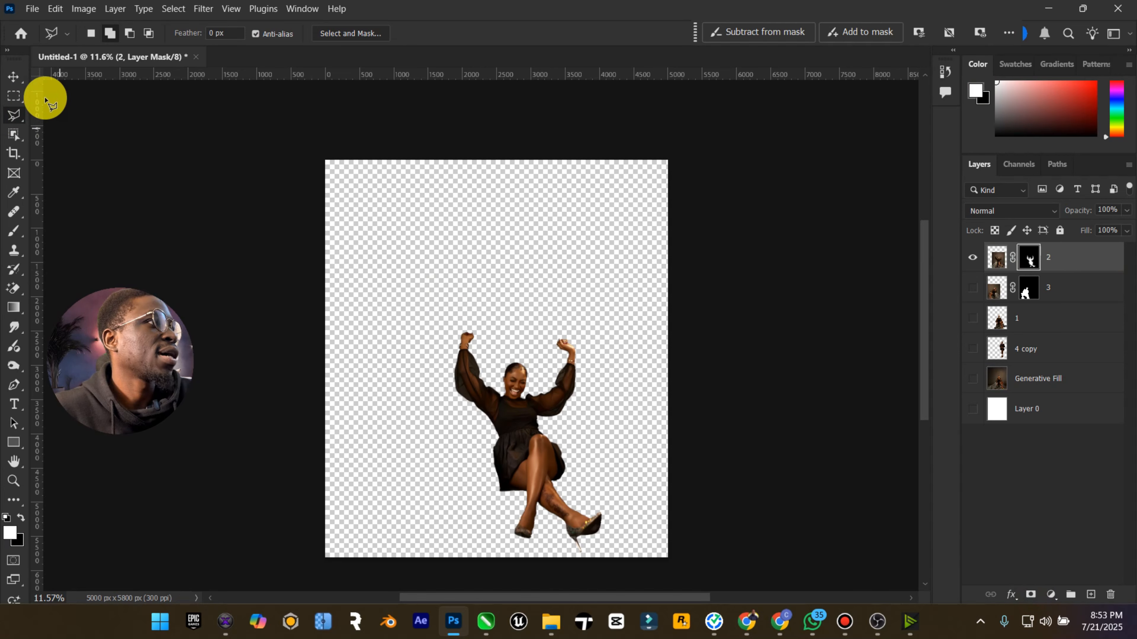
left_click(15, 76)
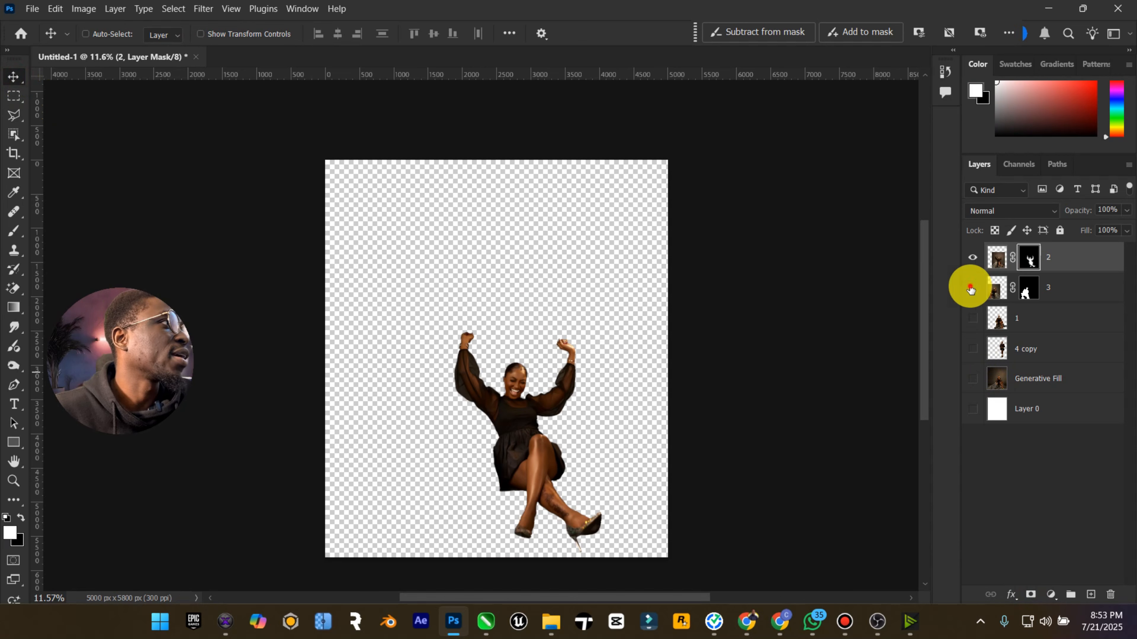
left_click_drag(969, 289, 972, 401)
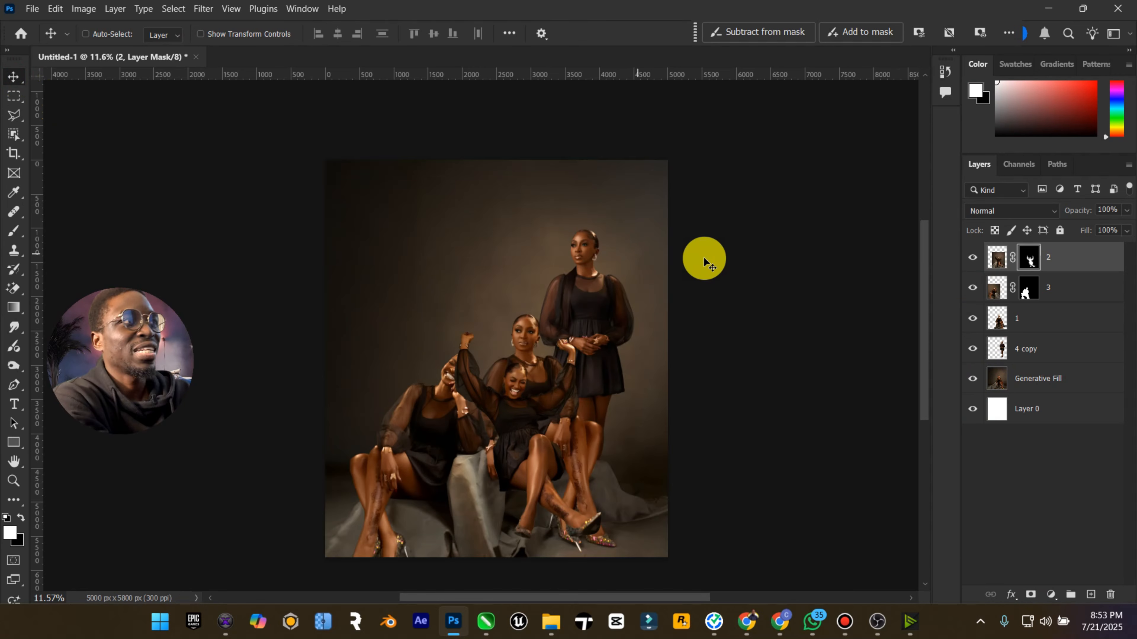
left_click(999, 264)
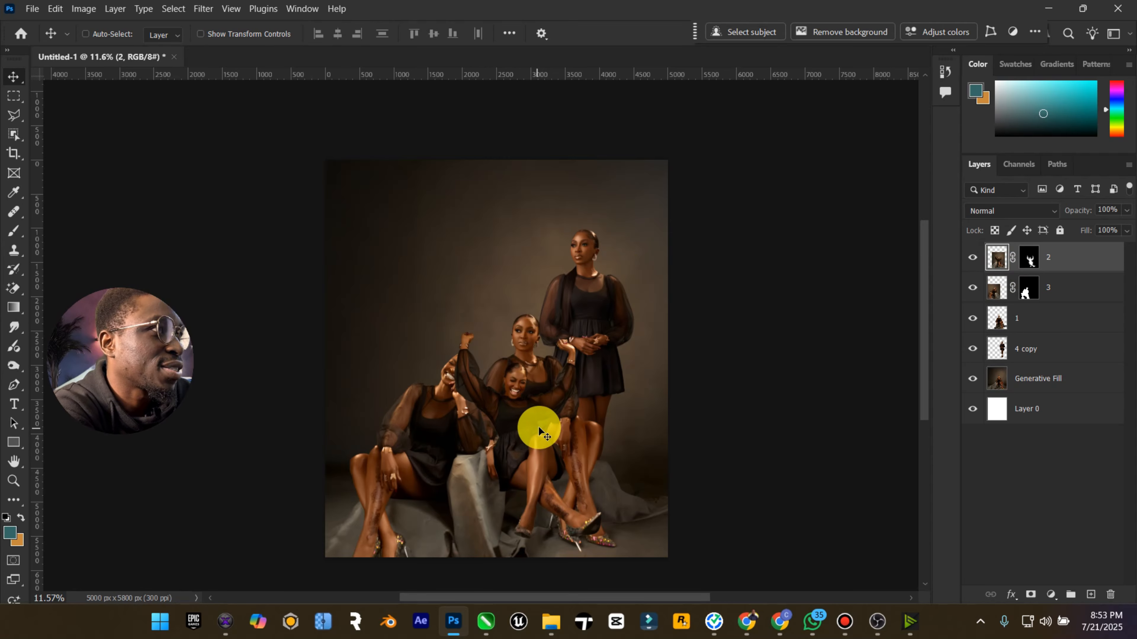
Try layer 2's woman above and beside the group and at different depths in the layer stack
left_click_drag(536, 432, 487, 374)
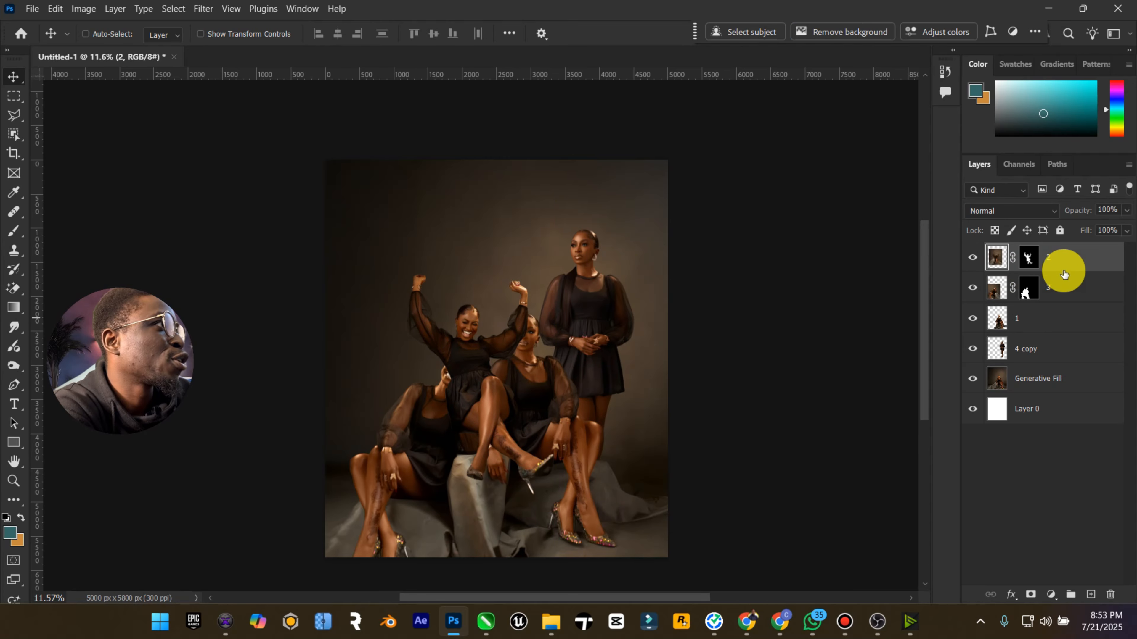
left_click_drag(1065, 268, 1068, 363)
left_click_drag(528, 317, 508, 271)
left_click_drag(578, 386, 659, 361)
left_click_drag(1071, 347, 1054, 286)
left_click_drag(664, 362, 494, 421)
left_click_drag(1011, 300, 1070, 248)
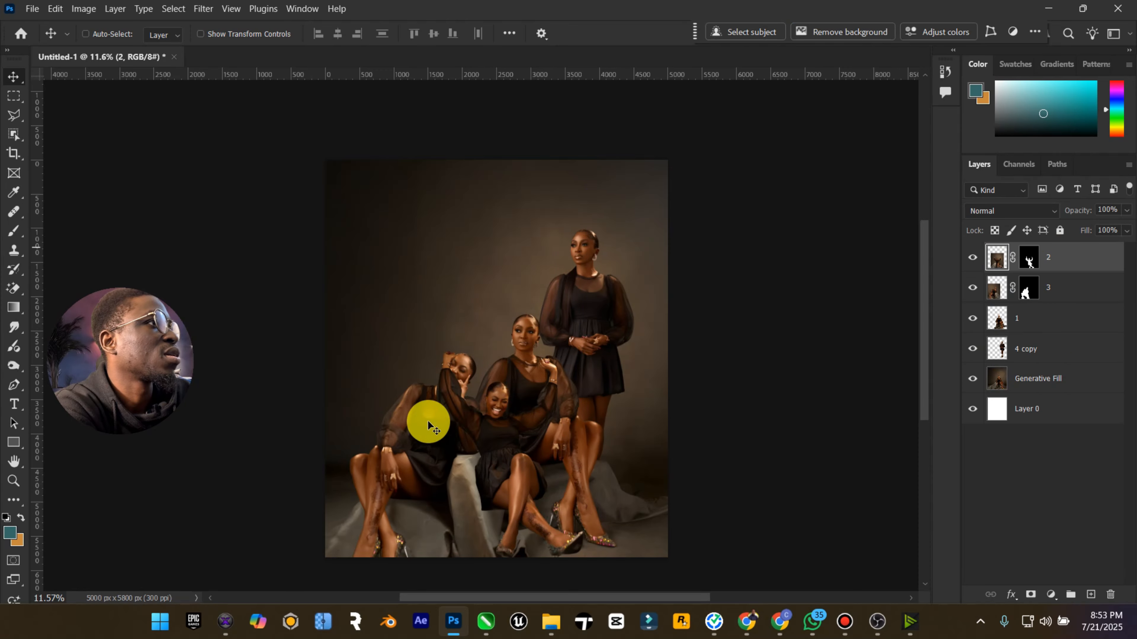
Scale layer 2's woman to about 136% and place her in front, between the two seated women at the canvas's lower edge
left_click_drag(428, 421, 544, 499)
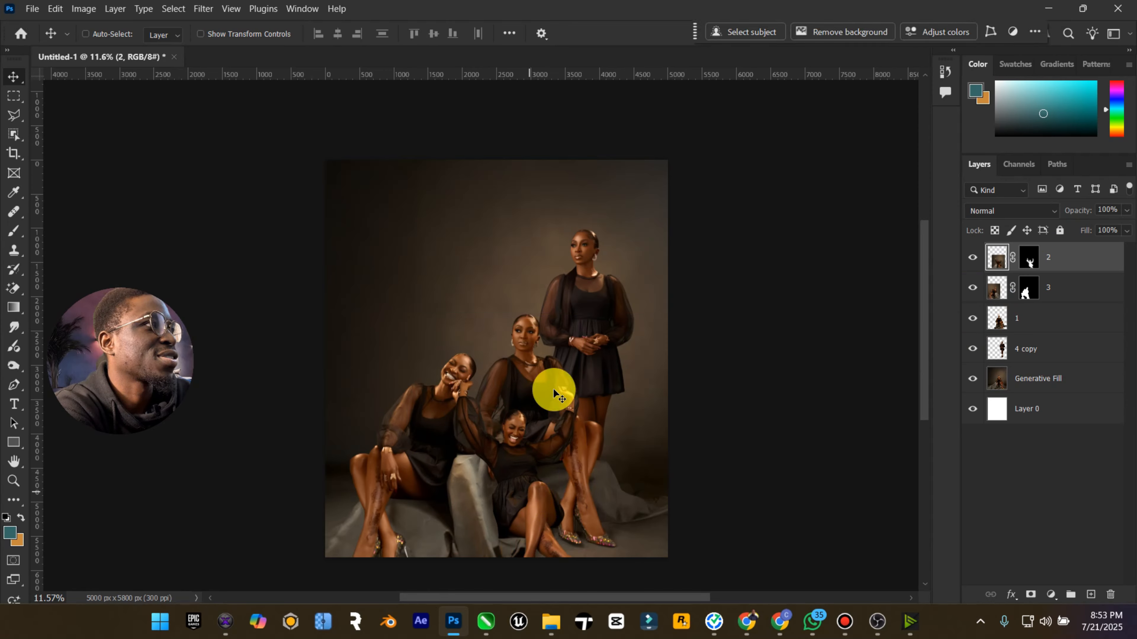
key("ctrl+t")
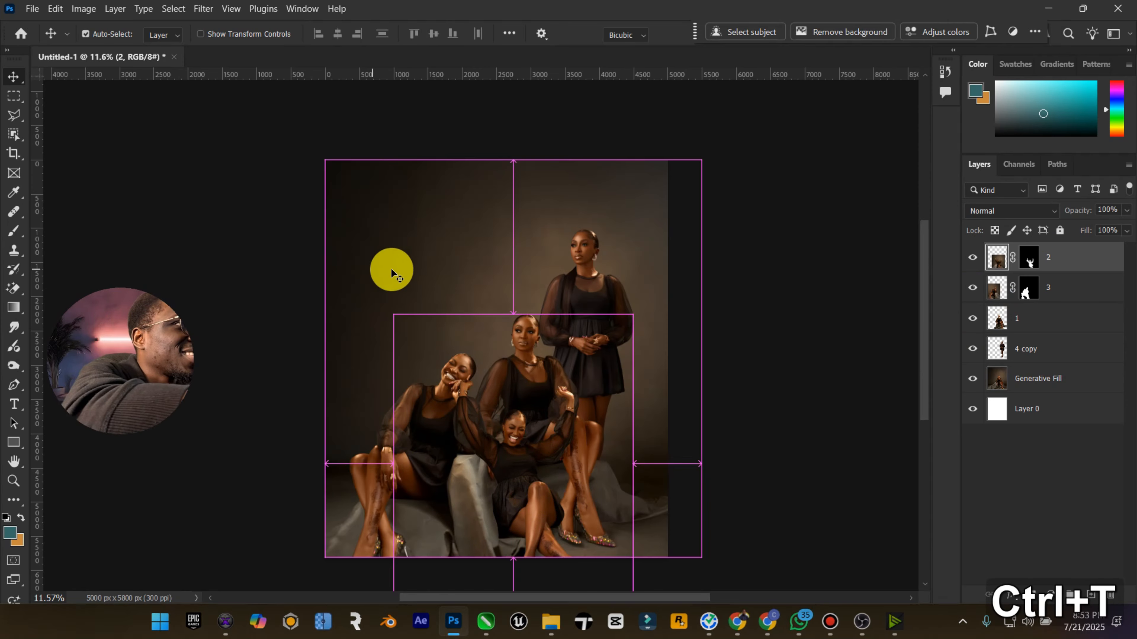
left_click_drag(635, 308, 689, 250)
left_click_drag(591, 401, 550, 431)
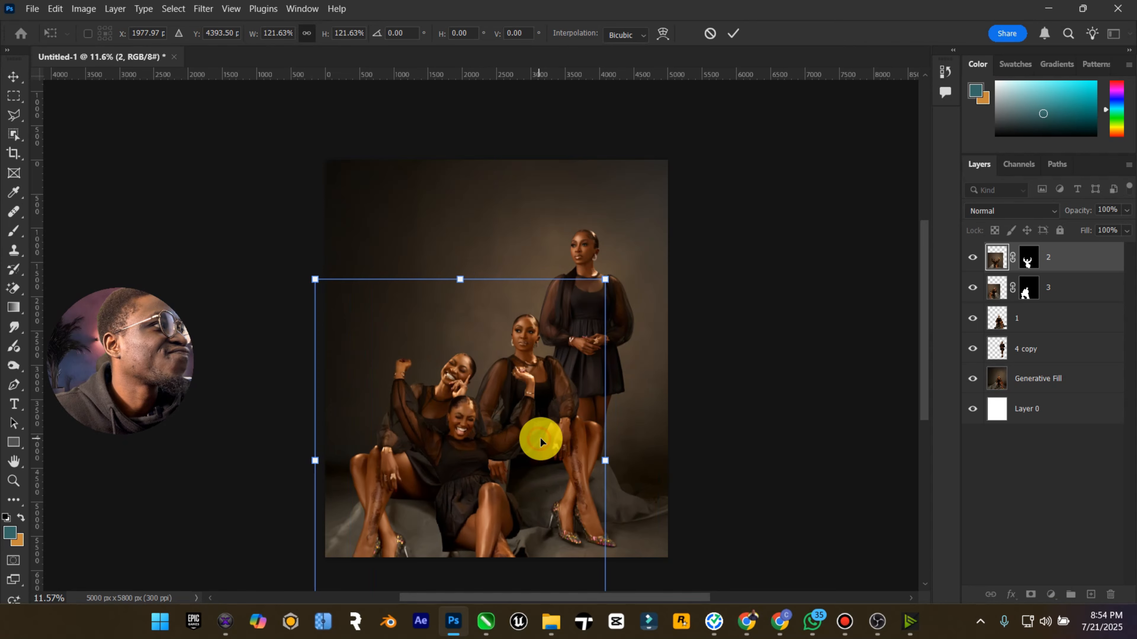
left_click_drag(539, 440, 553, 436)
left_click_drag(617, 287, 631, 260)
left_click_drag(543, 437, 536, 435)
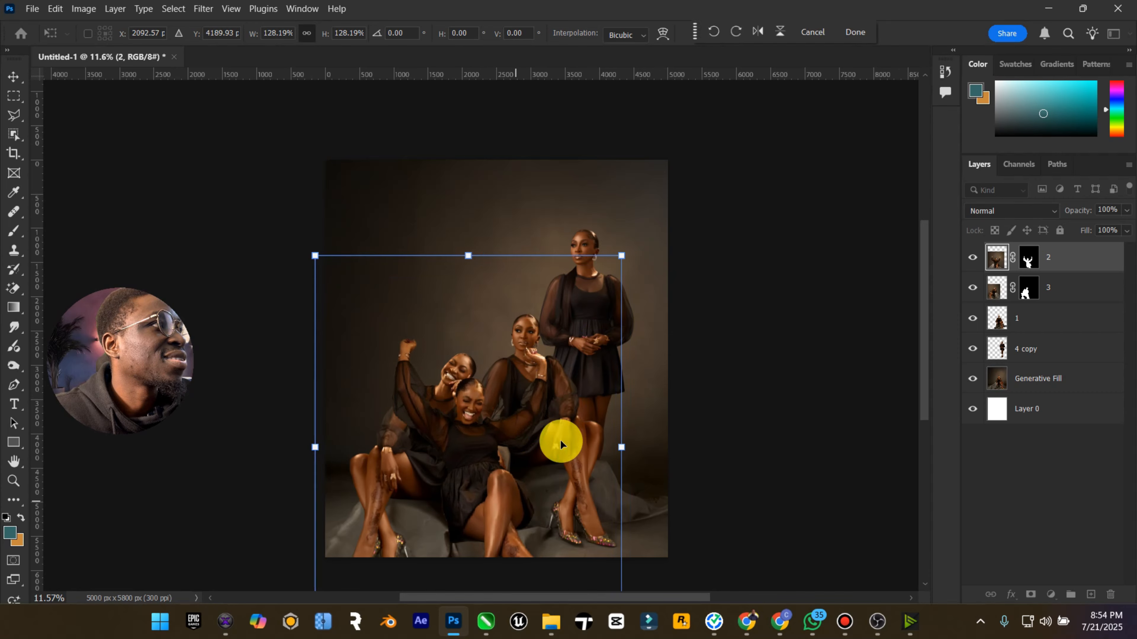
left_click_drag(621, 255, 651, 231)
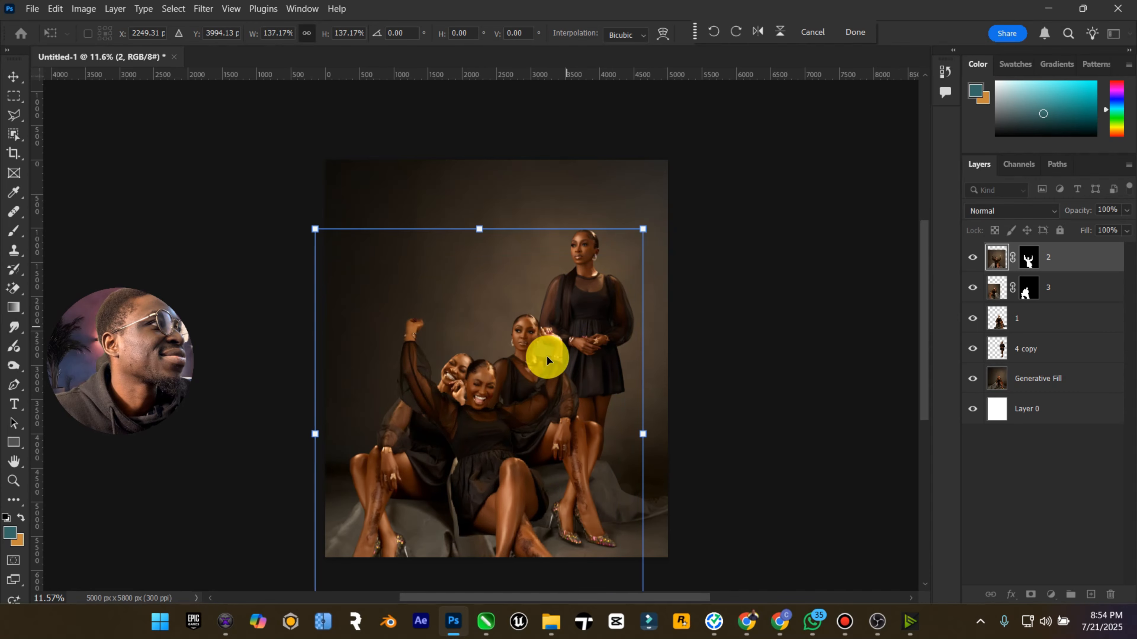
left_click_drag(538, 380, 540, 388)
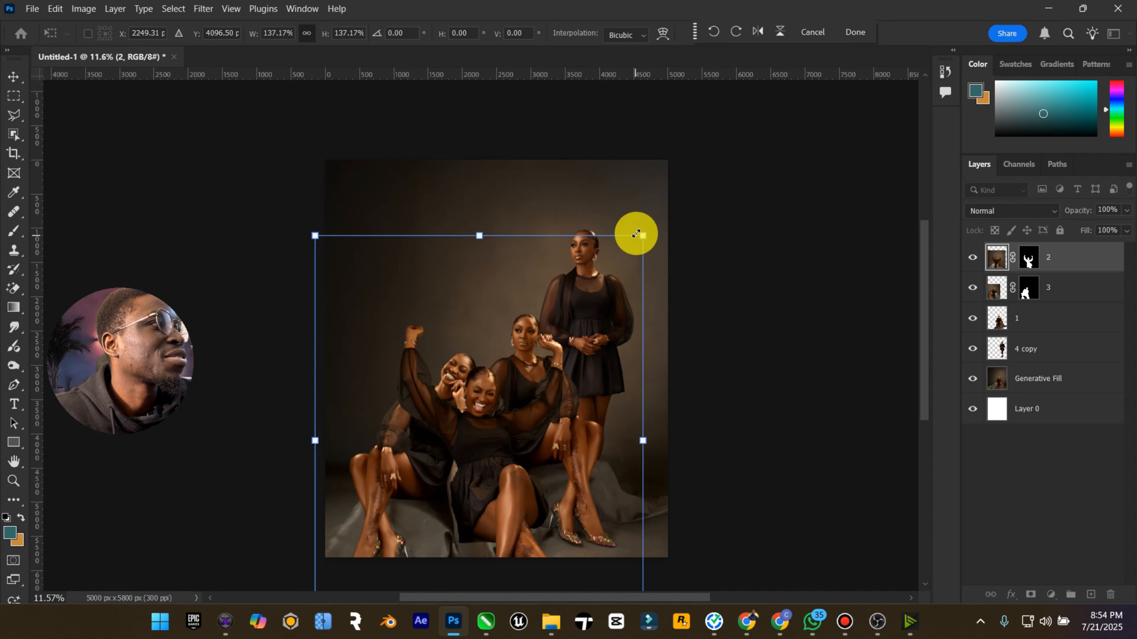
left_click_drag(641, 233, 641, 239)
left_click_drag(526, 410, 517, 445)
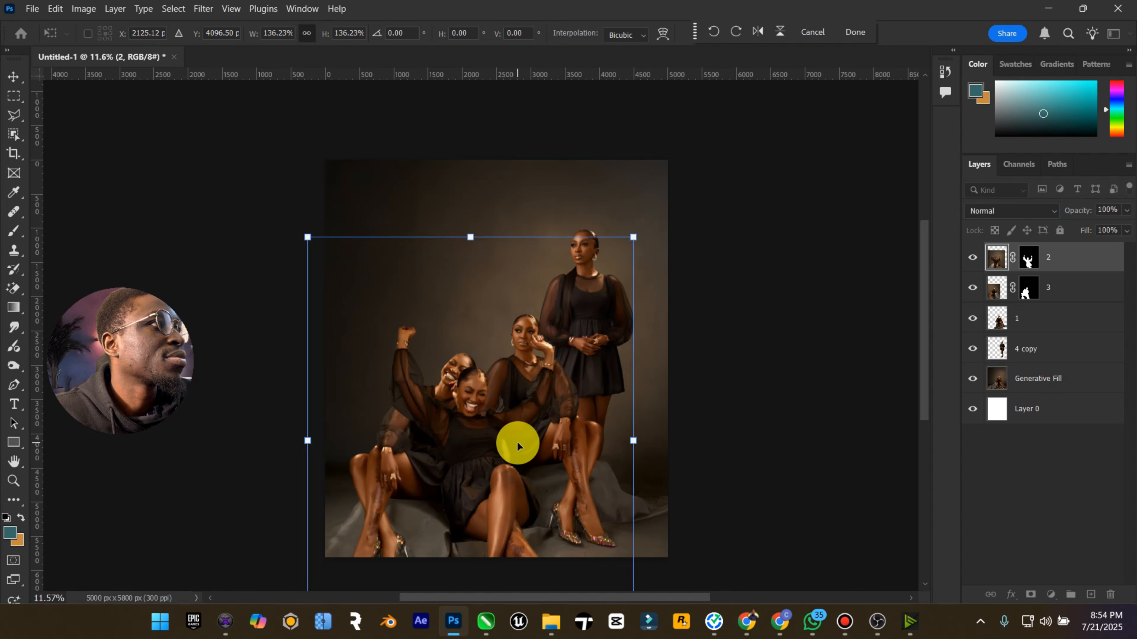
left_click(13, 75)
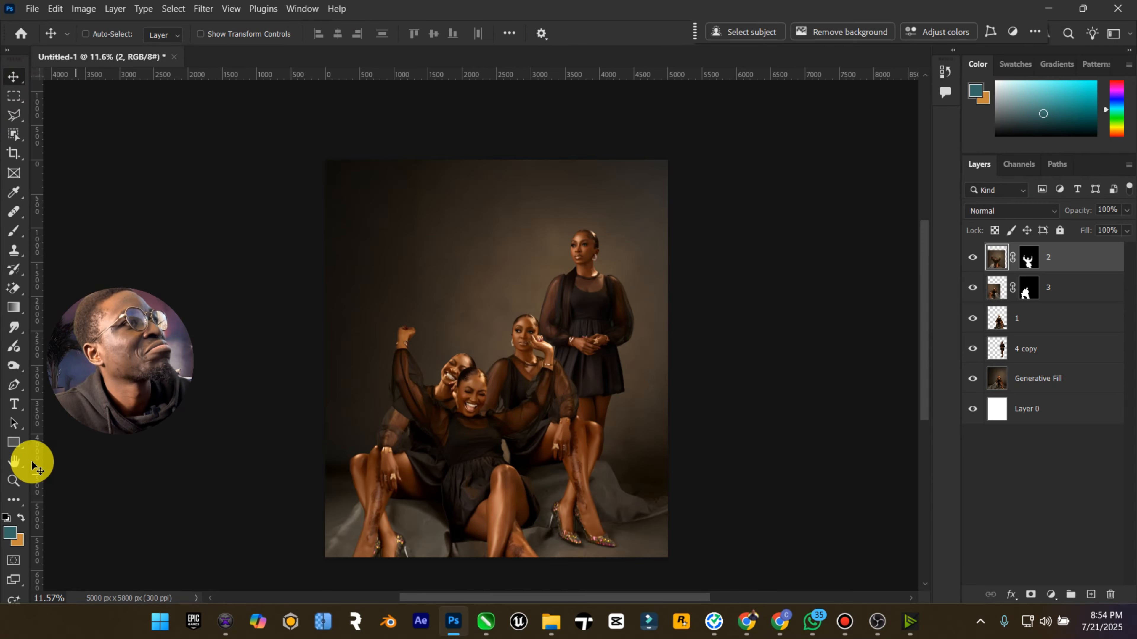
Try painting white on layer 2's mask with a 500 px brush beside the front woman's thigh at the canvas's lower edge
double_click(19, 468)
left_click(13, 480)
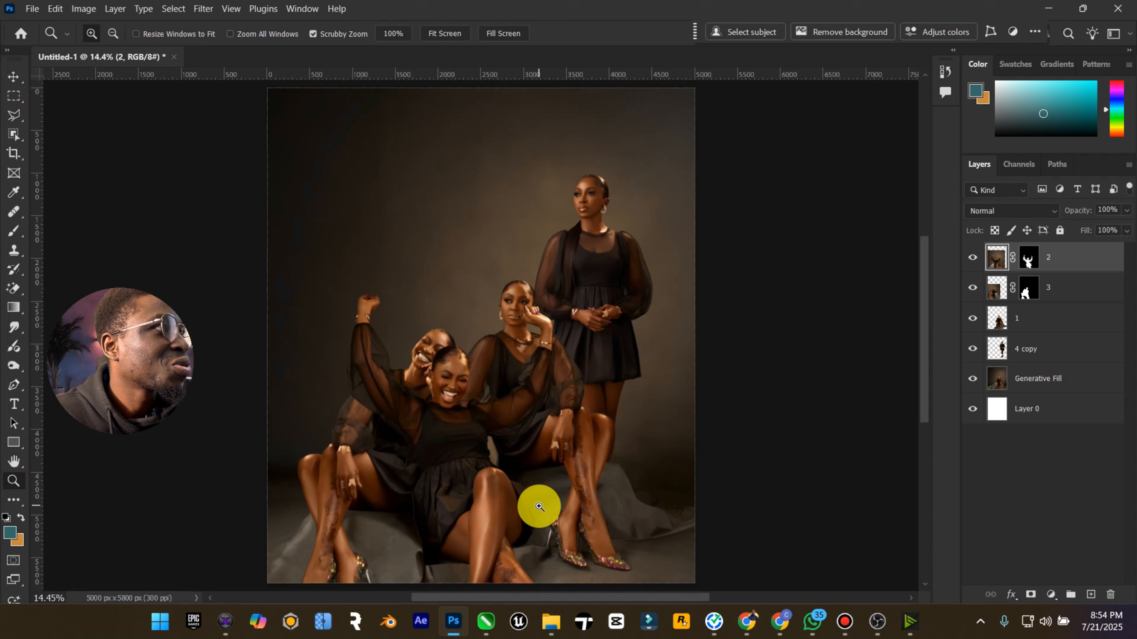
scroll(539, 510, "down", 1)
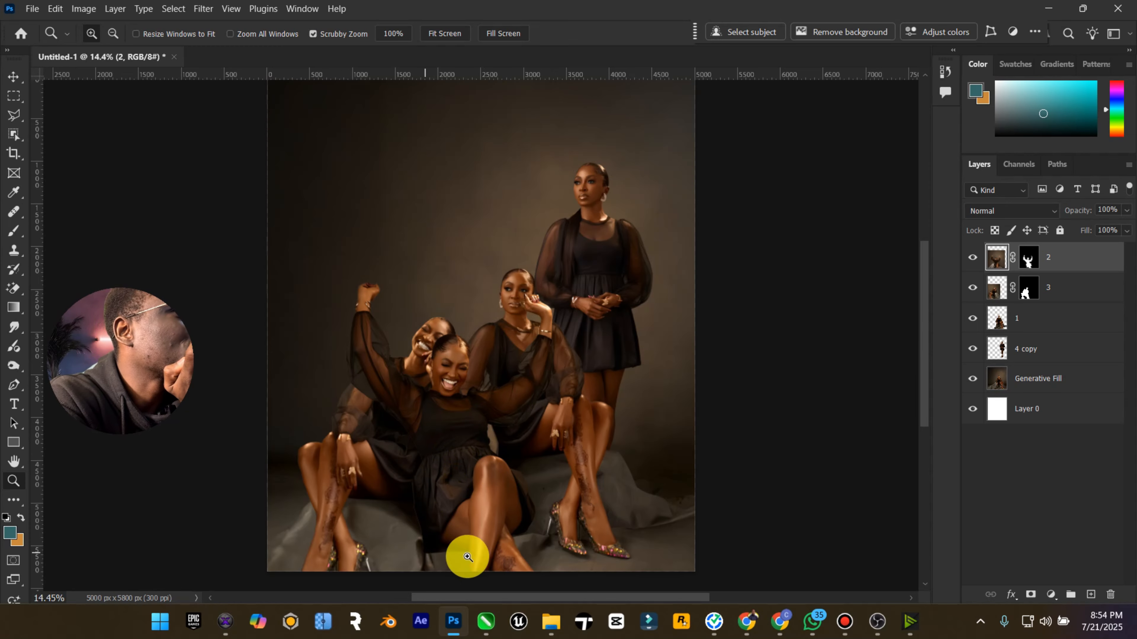
left_click(1028, 264)
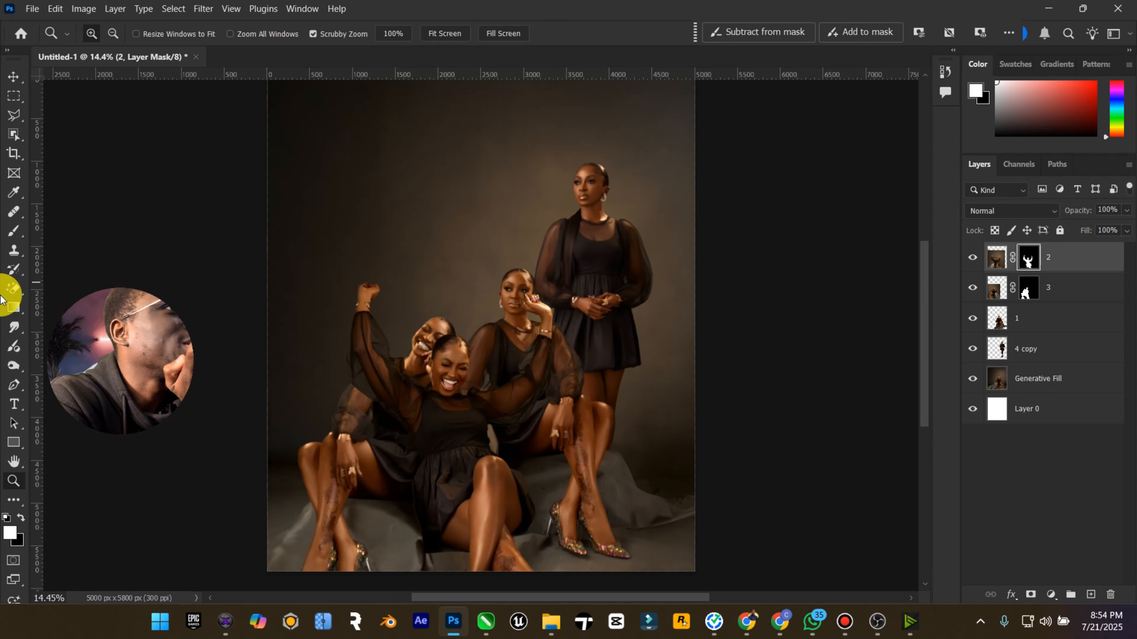
left_click(14, 232)
mouse_move(444, 557)
left_mouse_down()
mouse_move(429, 552)
mouse_move(467, 558)
mouse_move(428, 569)
left_mouse_up()
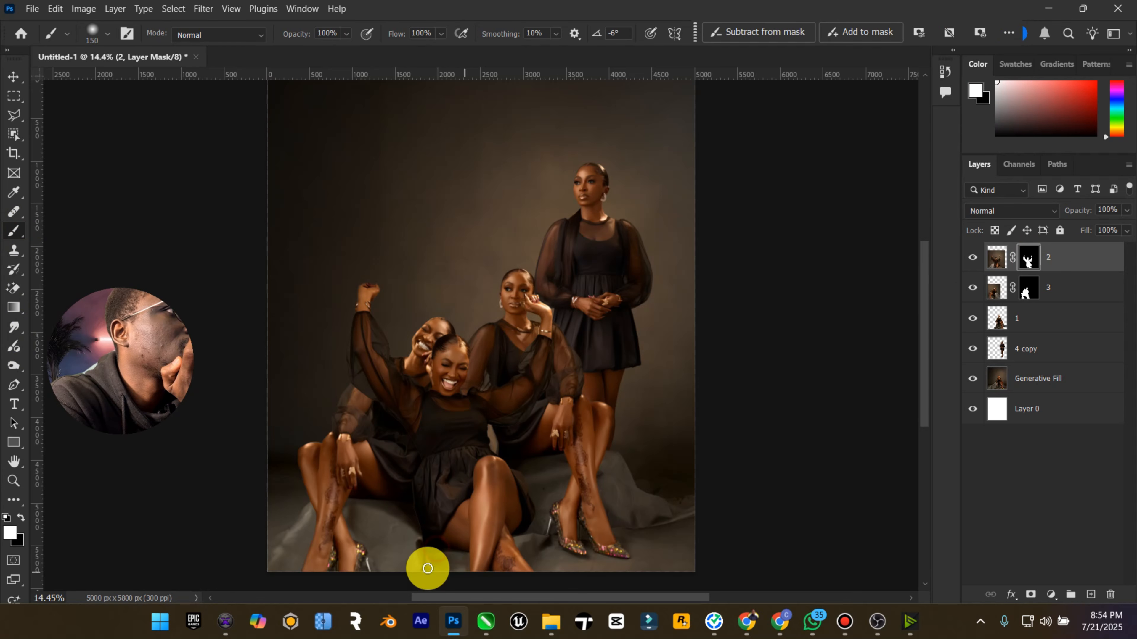
key("bracketright")
key("bracketright")
key("bracketright")
key("bracketright")
key("bracketright")
key("bracketright")
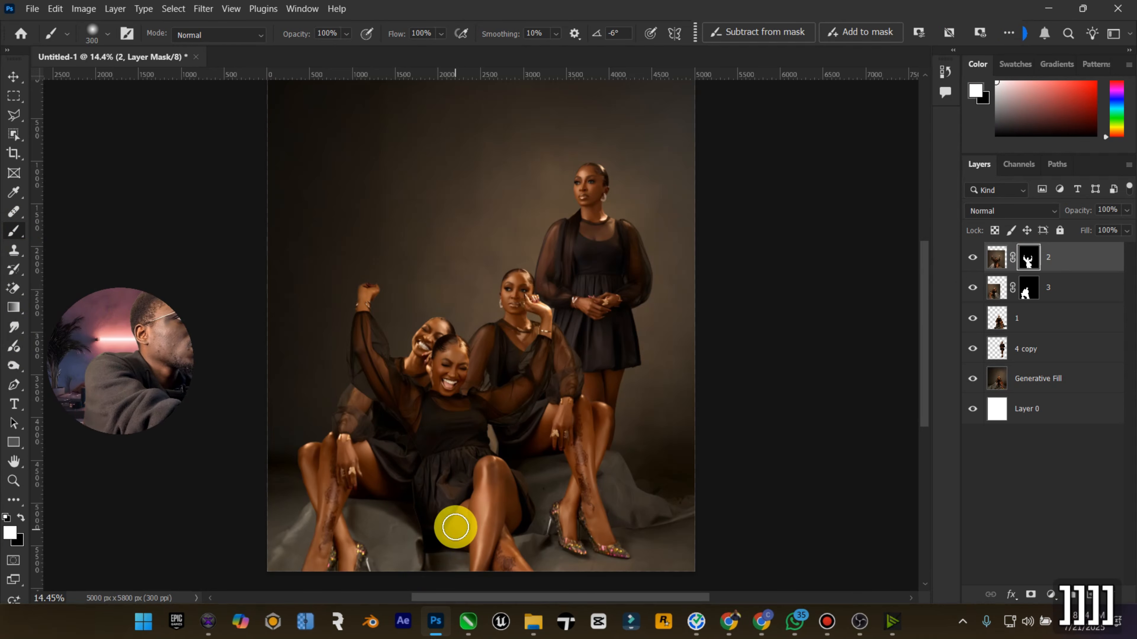
mouse_move(431, 587)
left_mouse_down()
mouse_move(441, 560)
mouse_move(431, 548)
mouse_move(420, 564)
mouse_move(426, 537)
mouse_move(412, 507)
mouse_move(434, 539)
left_mouse_up()
key("ctrl+z")
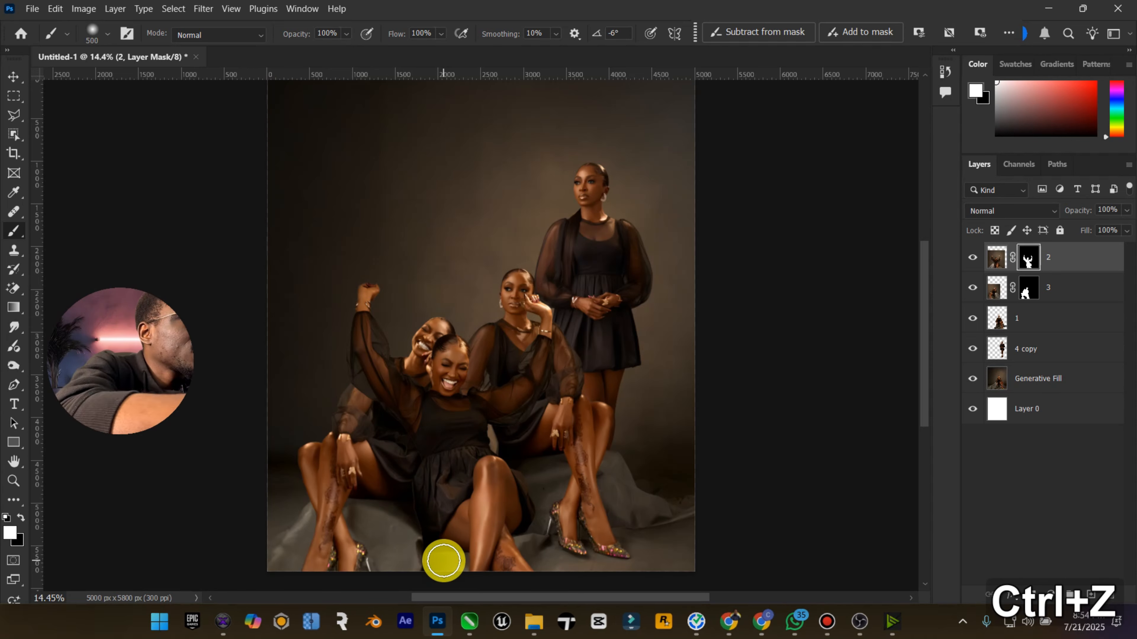
Undo the last mask stroke near the front woman's legs and reduce the brush to 250 px
scroll(435, 555, "down", 2)
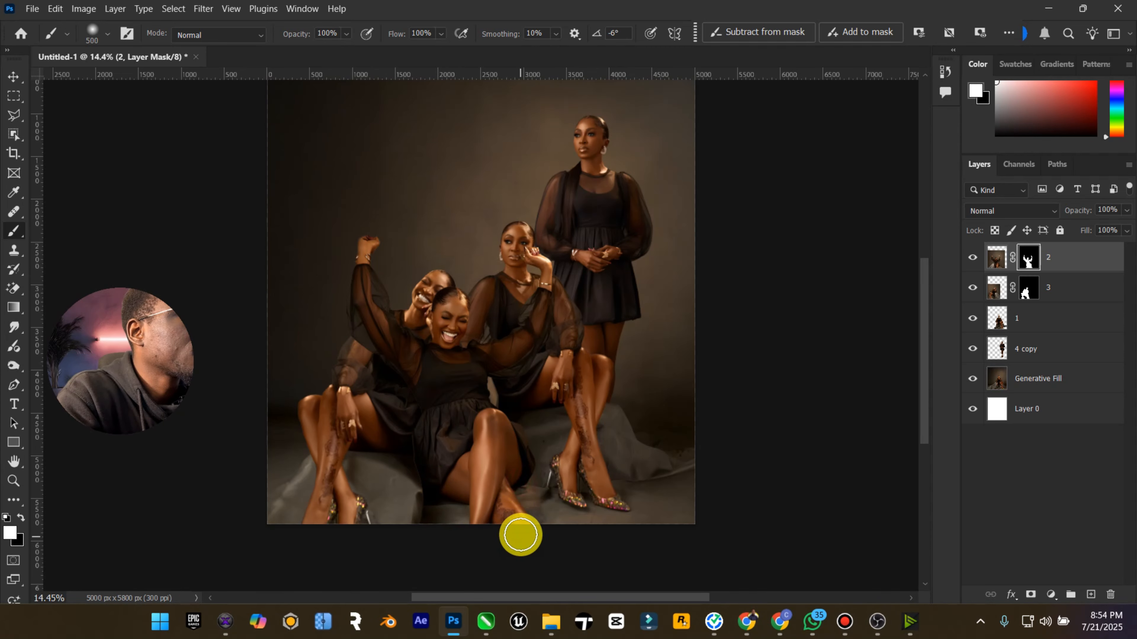
key("ctrl+z")
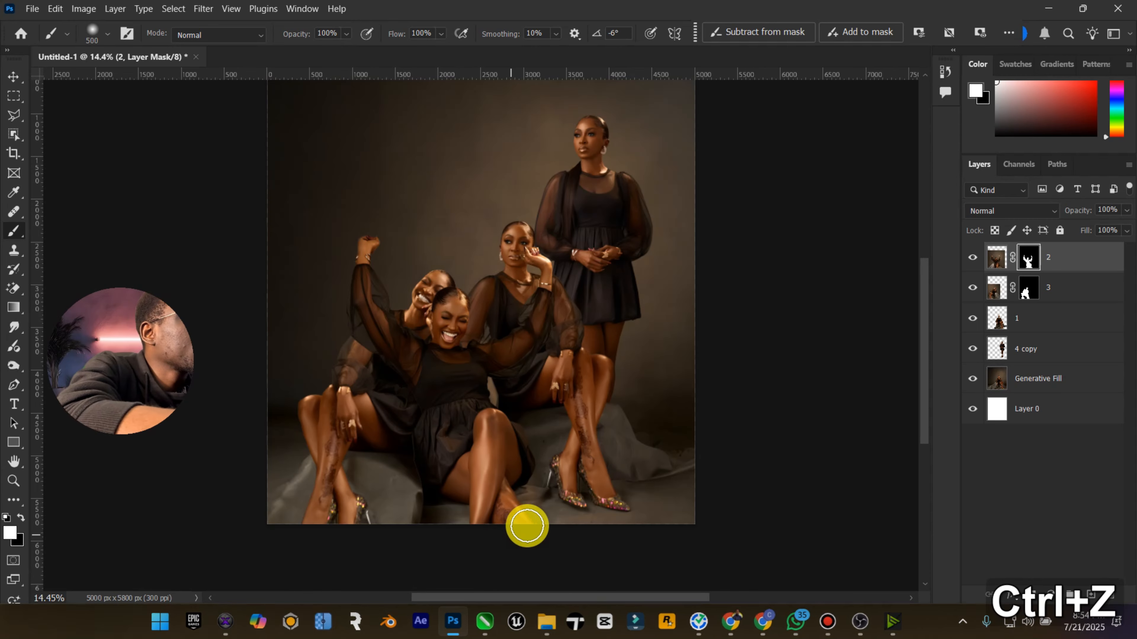
key("bracketleft")
key("bracketleft")
key("bracketleft")
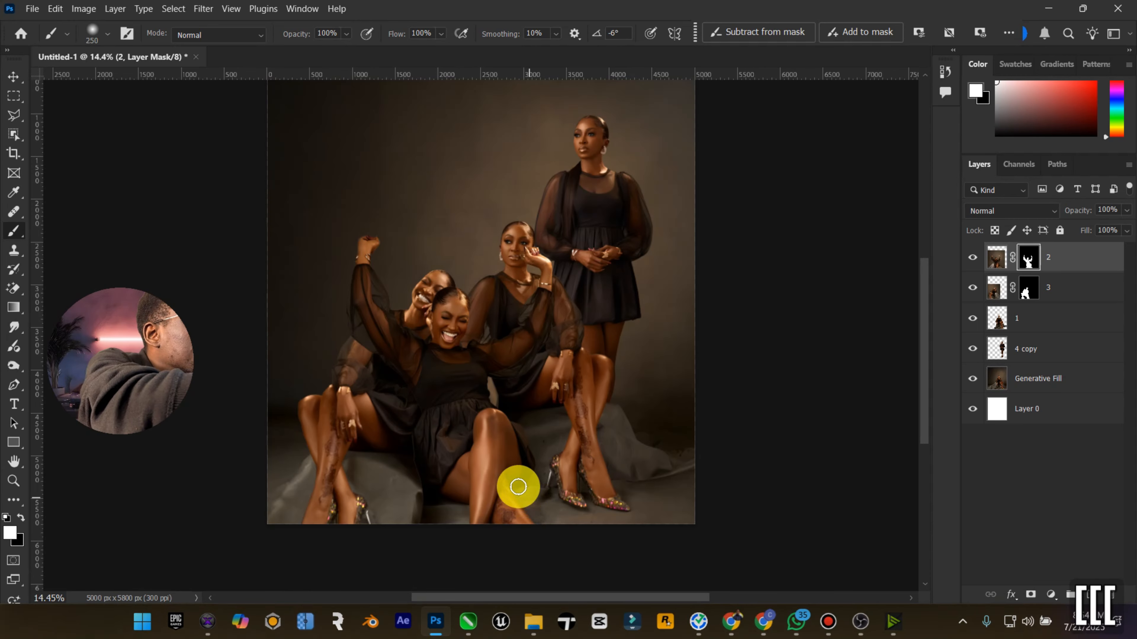
double_click(13, 465)
left_click(13, 76)
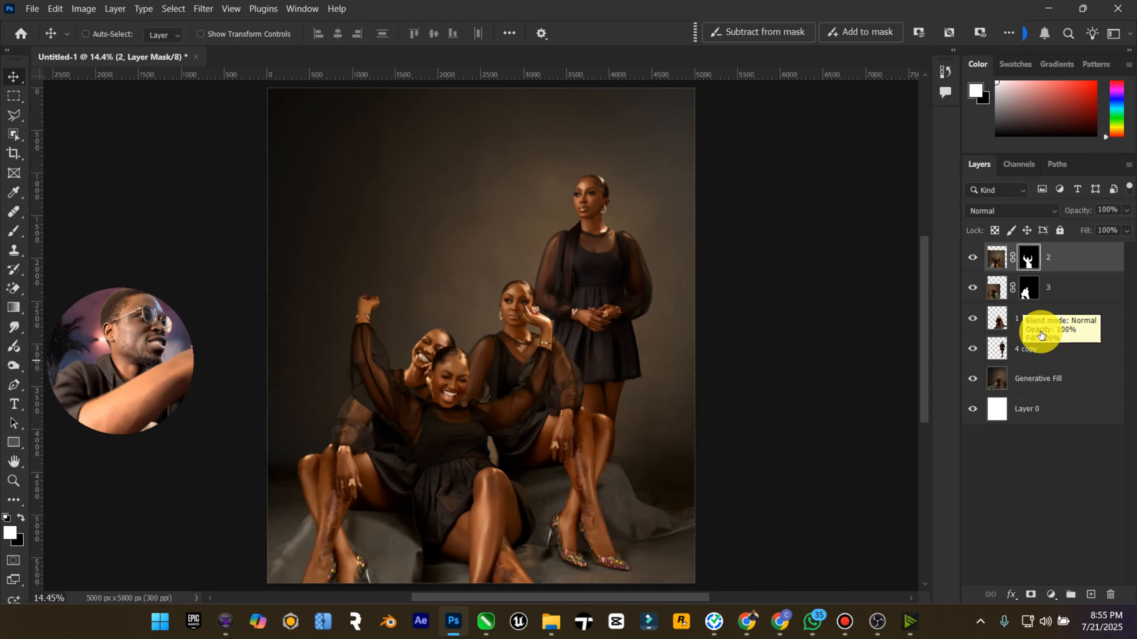
Group layers 2, 3, 1 and 4 copy, duplicate the group, and move the original group beneath Layer 0
left_click(1031, 352)
left_click(1072, 259, "shift")
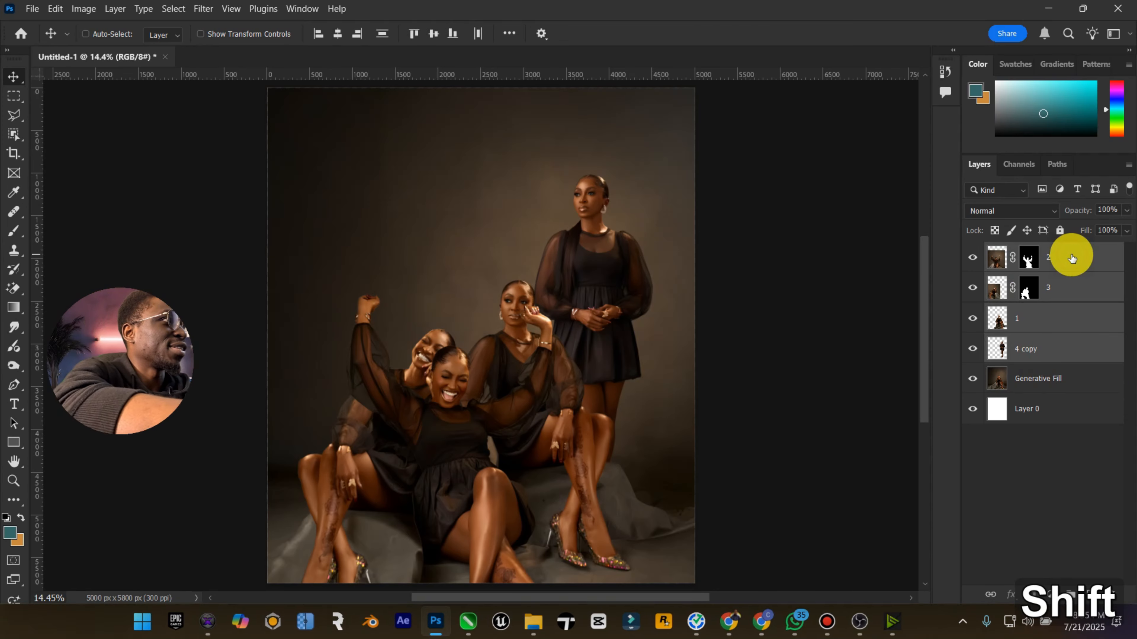
key("ctrl+g")
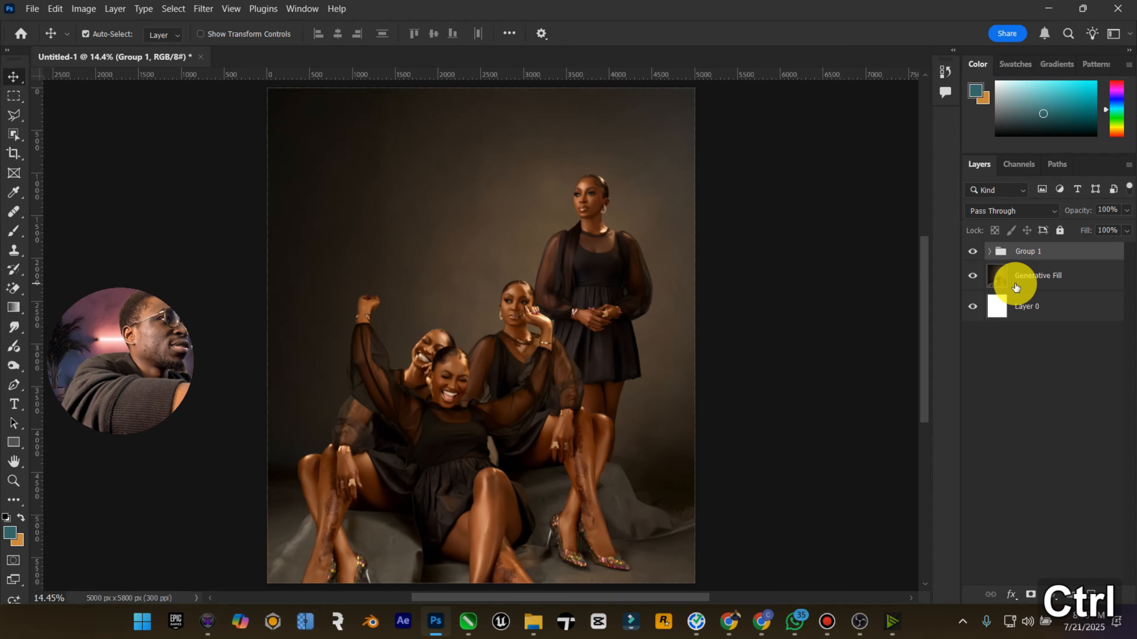
key("ctrl+z")
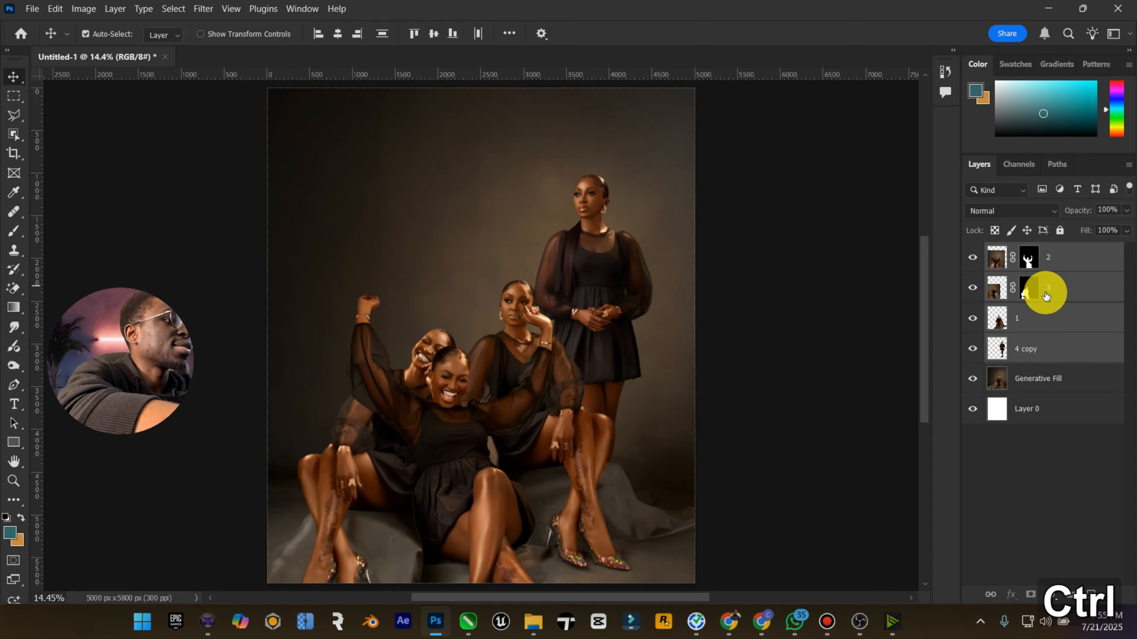
key("ctrl+g")
key("ctrl+j")
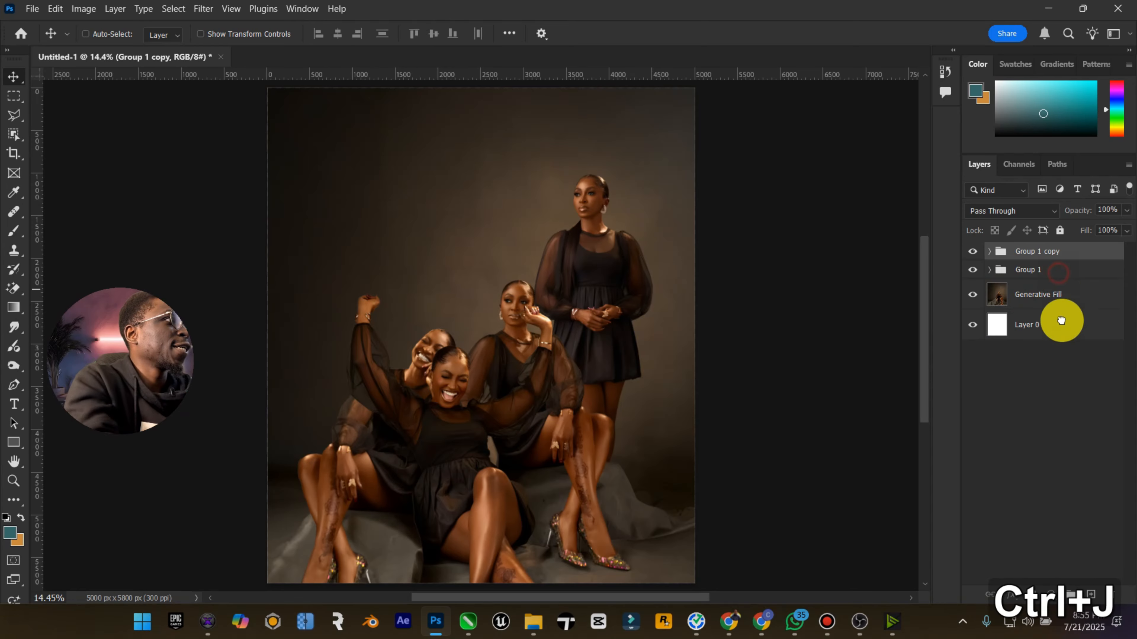
left_click_drag(1060, 334, 1060, 337)
Delete only the duplicate group while keeping its four layers, and select the original group beneath Layer 0
right_click(1020, 253)
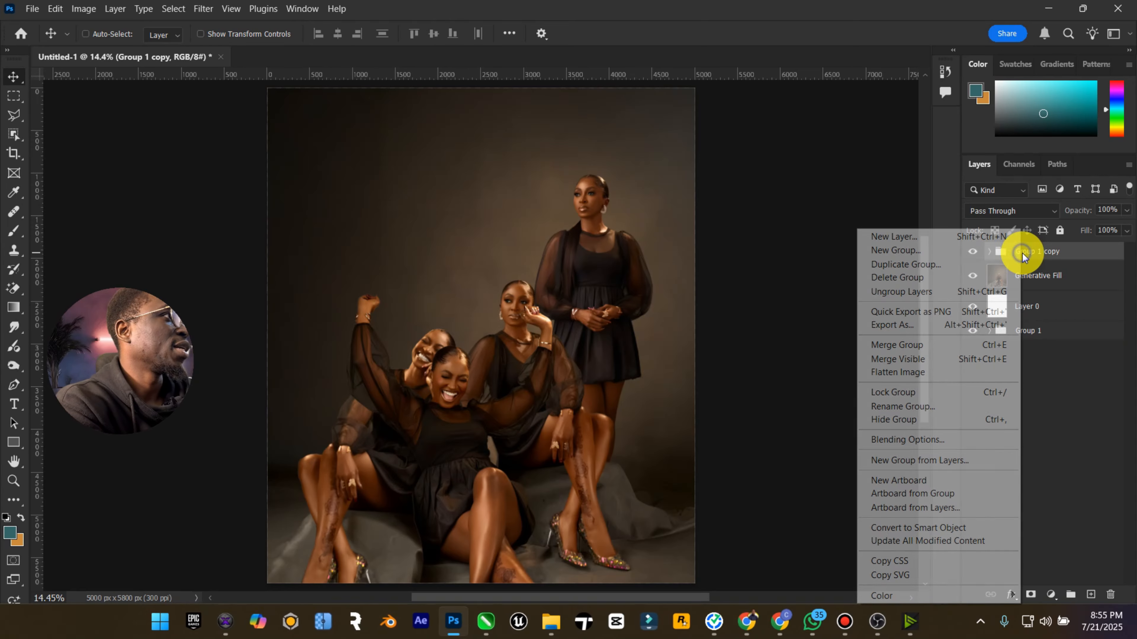
left_click(942, 277)
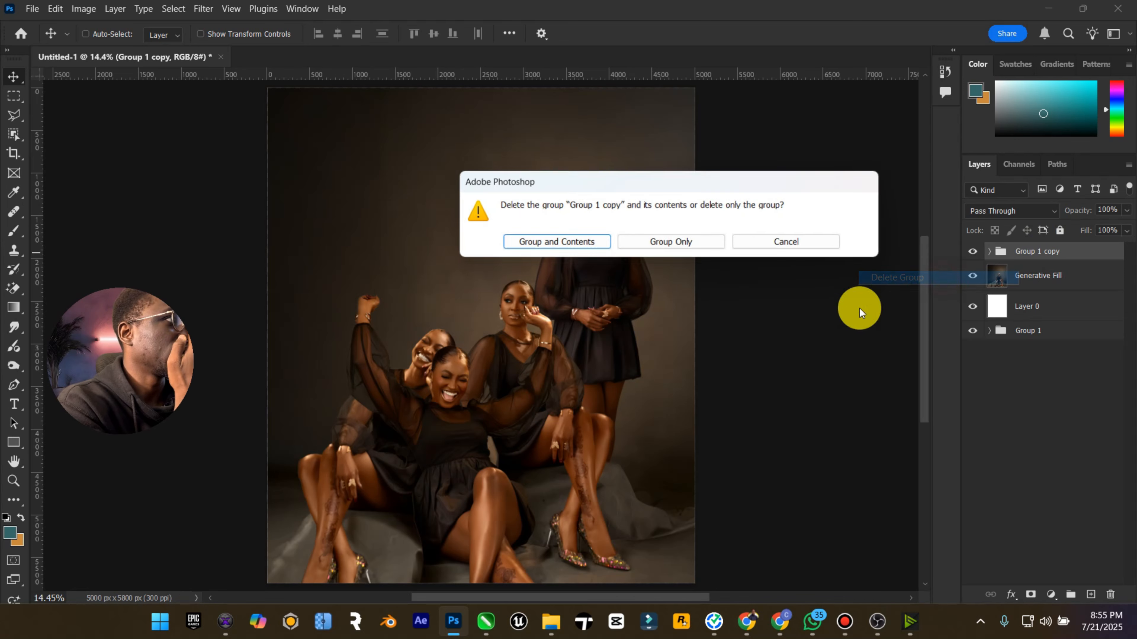
left_click(693, 247)
left_click(1030, 434)
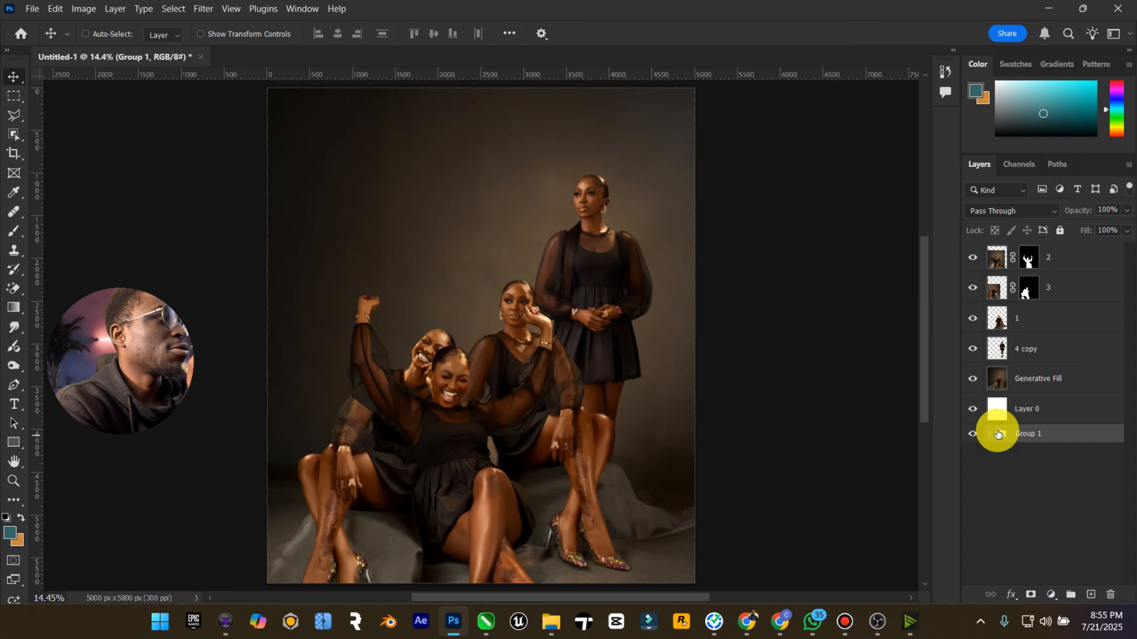
Apply the layer masks of layers 2 and 3
right_click(1029, 258)
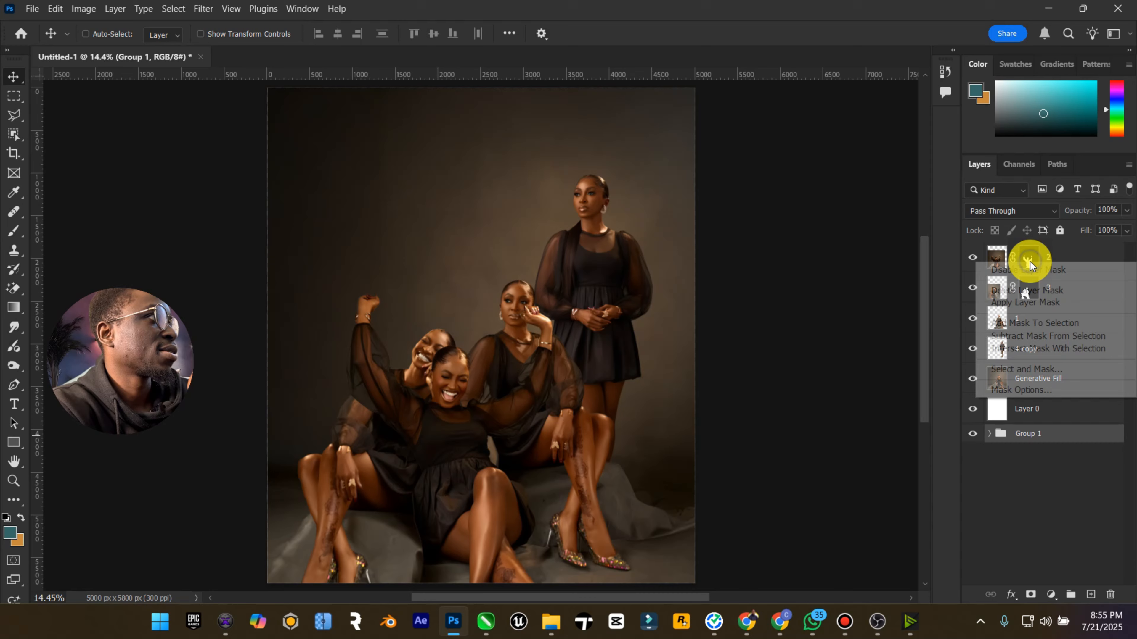
left_click(1028, 291)
right_click(1028, 285)
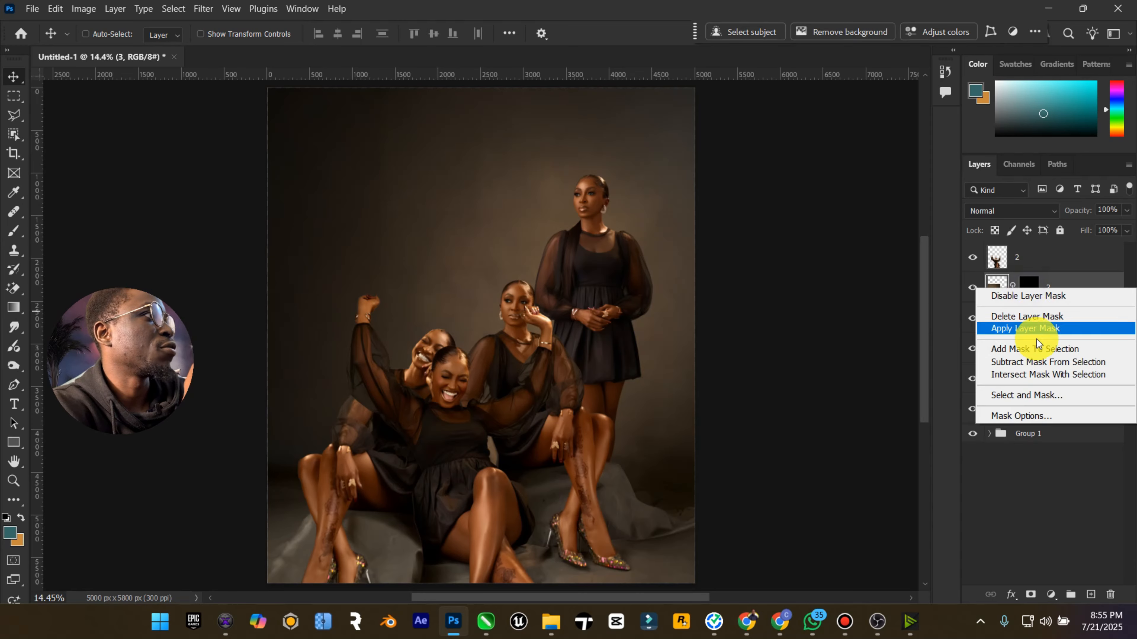
left_click(1036, 332)
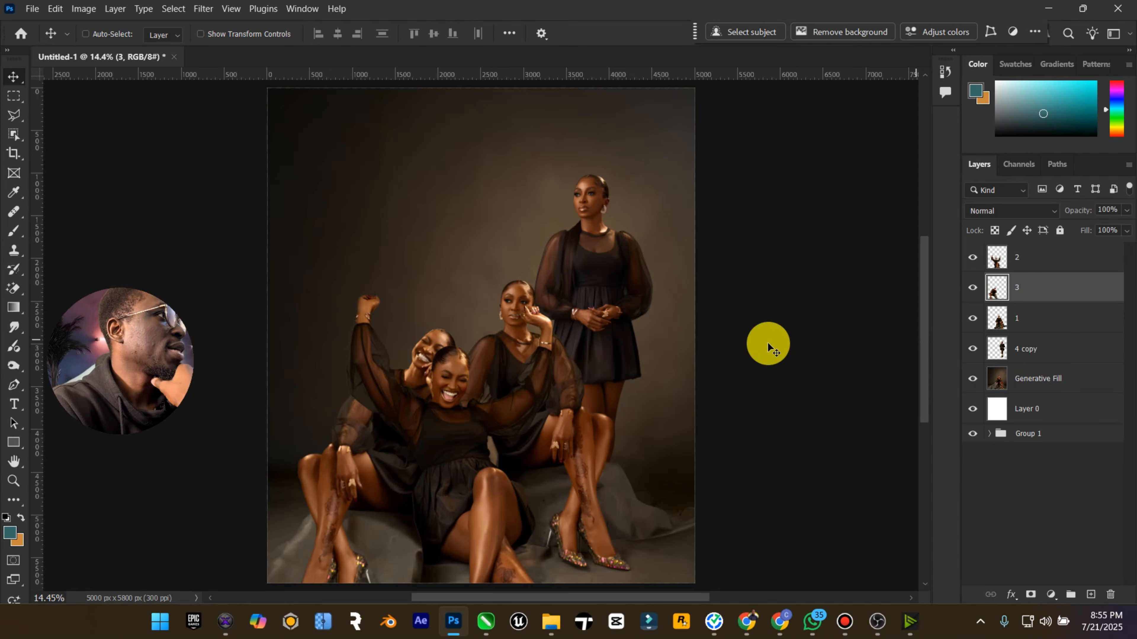
Center the standing woman behind the seated trio, and shift all four figures together with the Generative Fill backdrop slightly right
left_click(1037, 352)
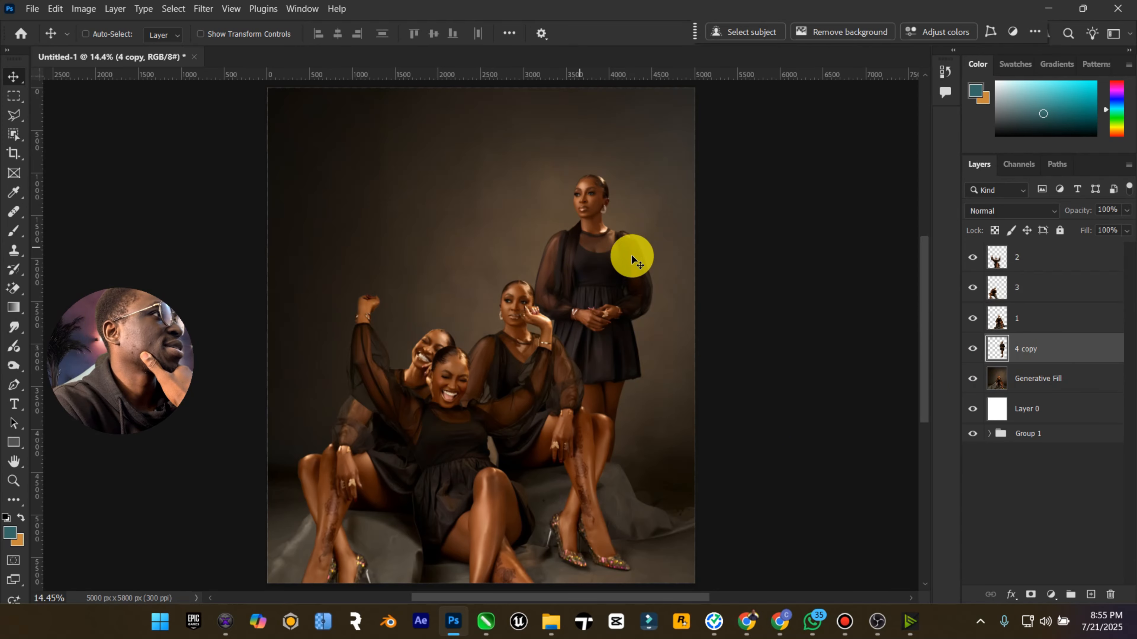
left_click_drag(633, 257, 521, 257)
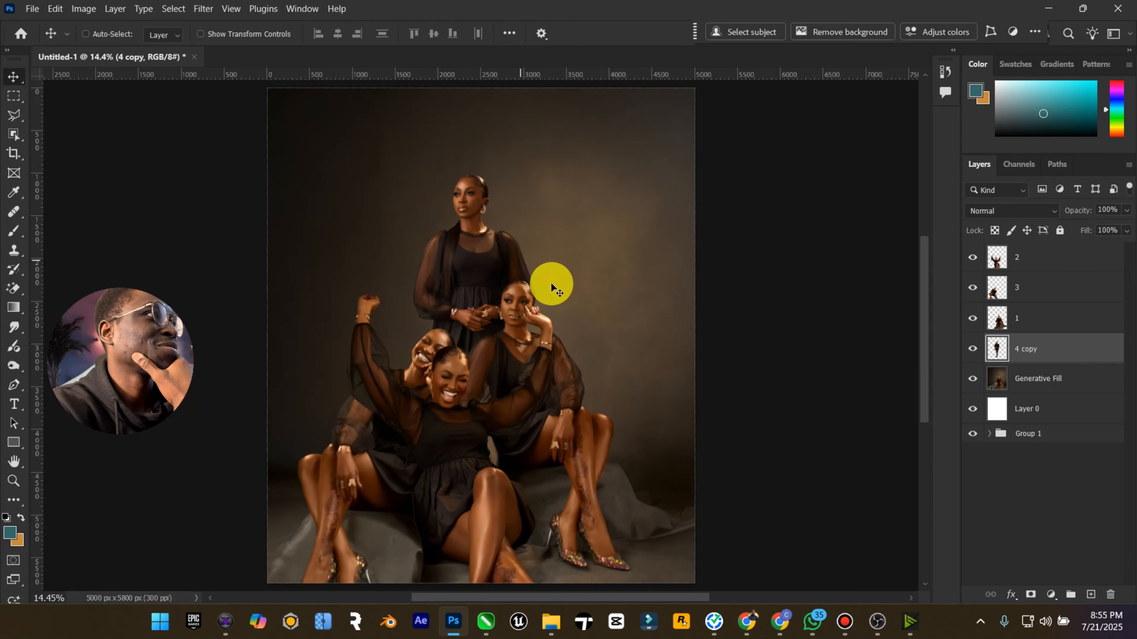
left_click(1042, 387)
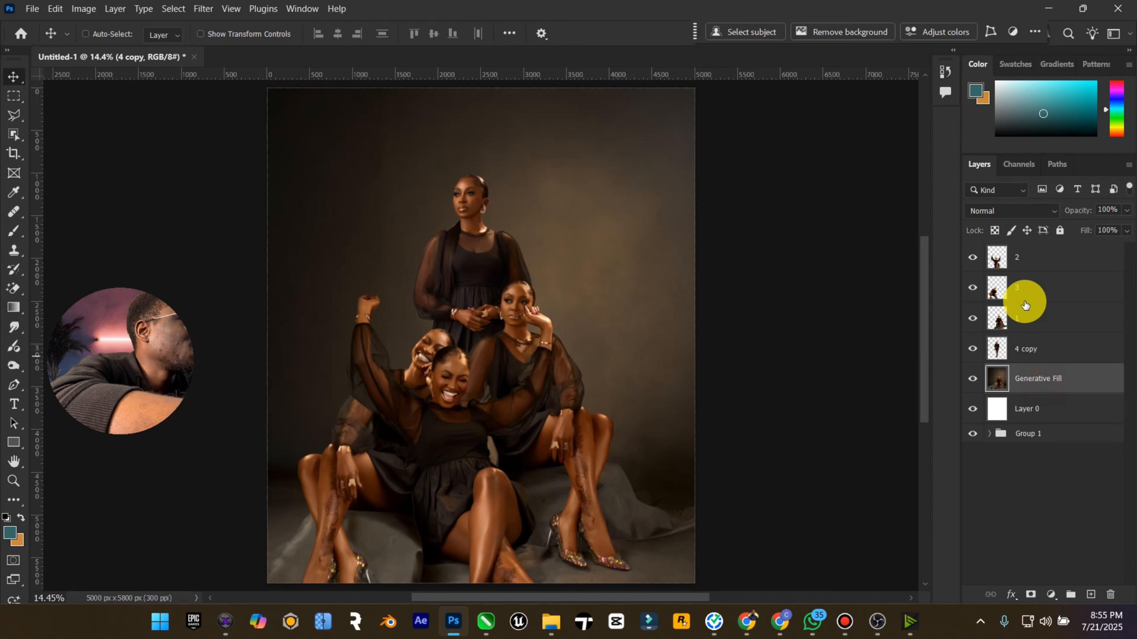
left_click(1023, 260, "shift")
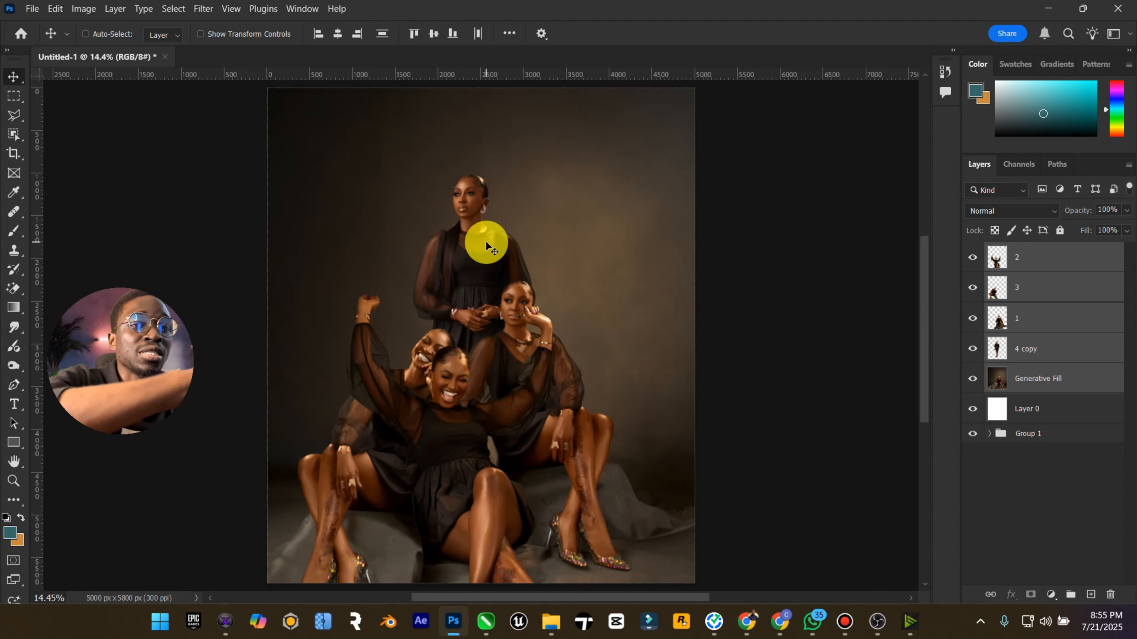
left_click_drag(474, 254, 493, 260)
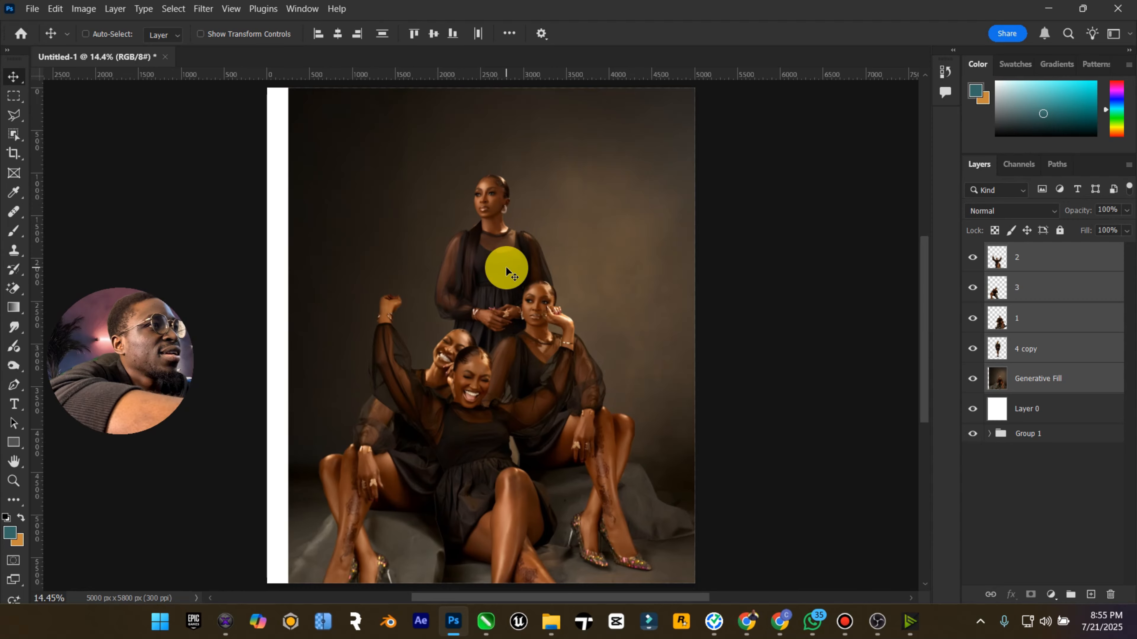
Nudge the four figure layers and the Generative Fill backdrop together slightly further right on the canvas
key("Right")
key("Right")
key("Right")
key("Right")
key("Right")
key("Right")
key("Right")
key("Right")
key("Right")
key("Right")
key("Right")
key("Right")
key("Right")
key("Right")
key("Right")
key("Right")
key("Right")
key("Right")
key("Right")
key("Right")
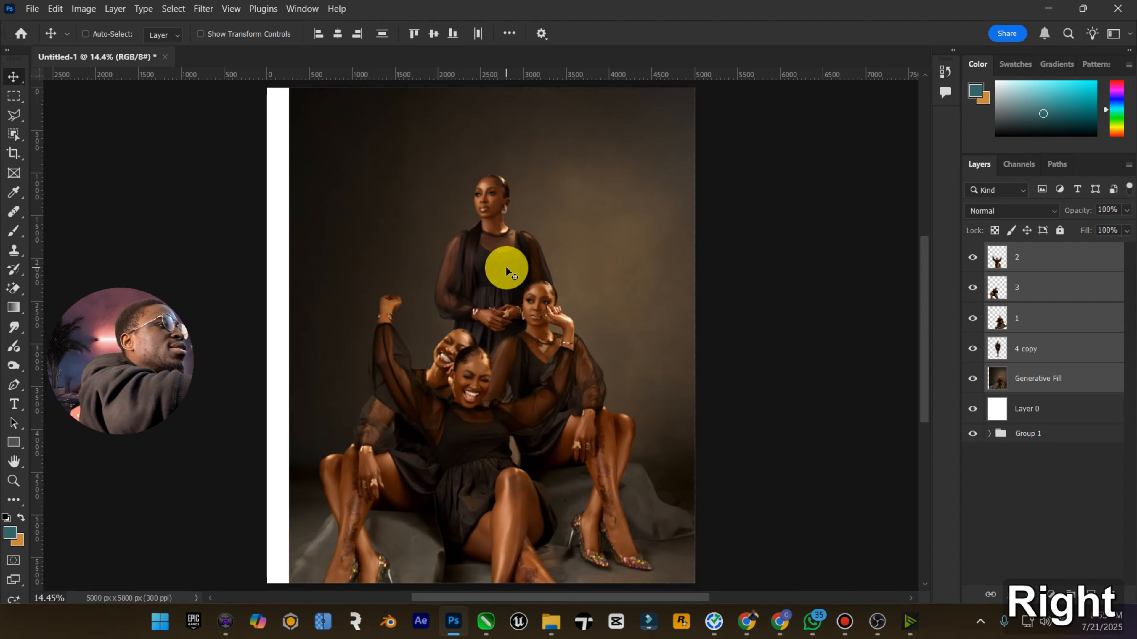
Hide the four figure layers and use Generative Fill without a prompt on the blank strip along the canvas's left edge, slightly overlapping the backdrop
left_click_drag(971, 349, 973, 257)
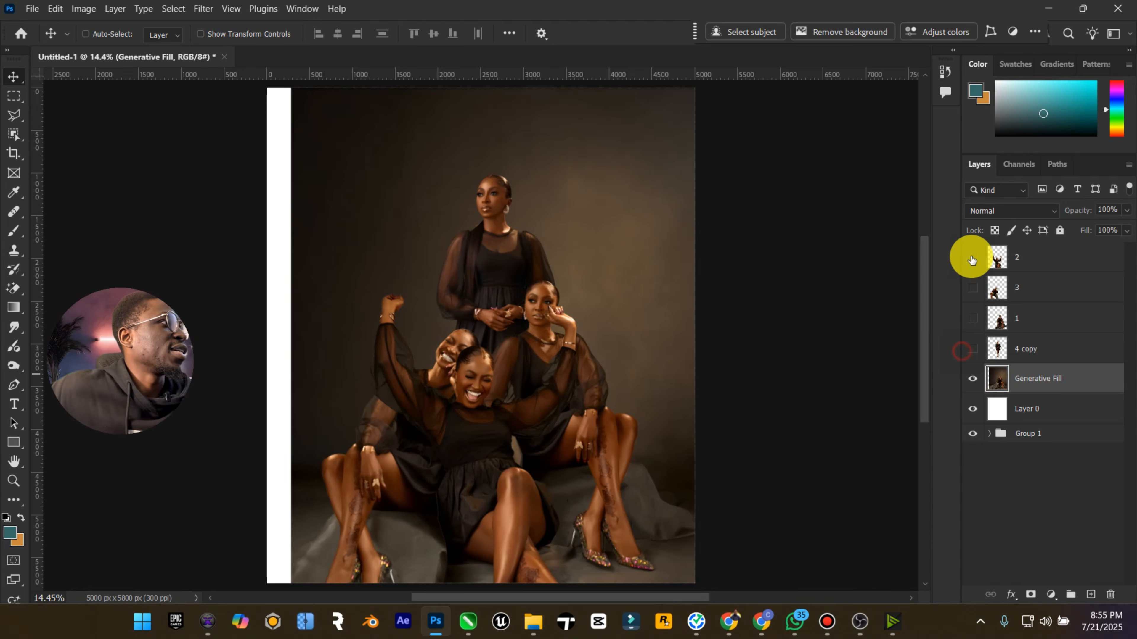
left_click(11, 83)
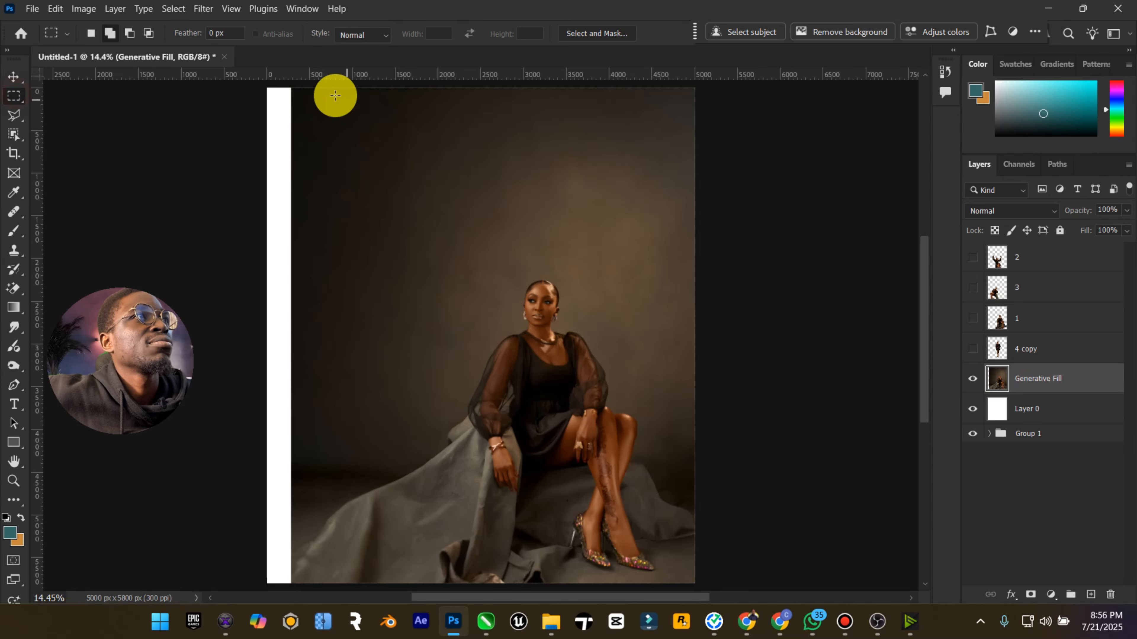
left_click_drag(268, 89, 317, 586)
left_click(801, 26)
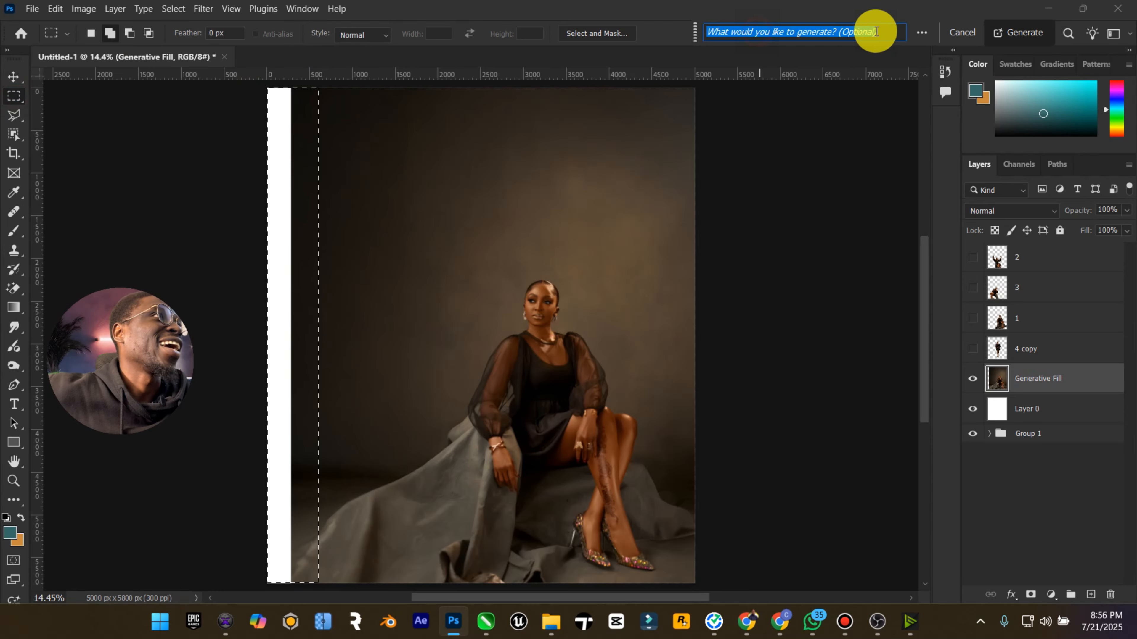
left_click(997, 30)
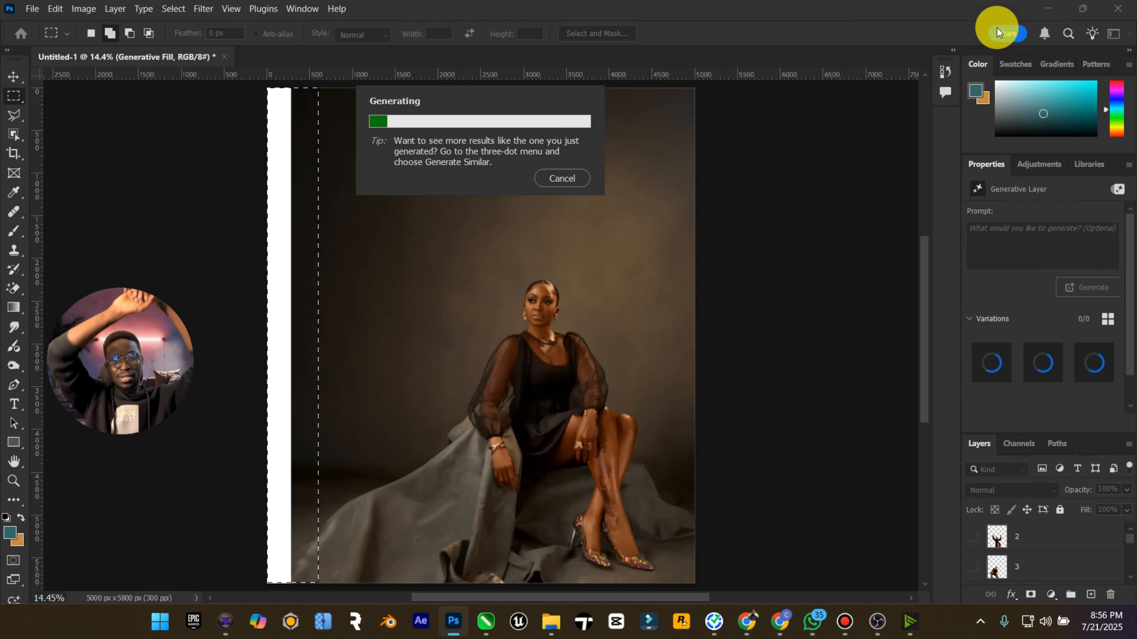
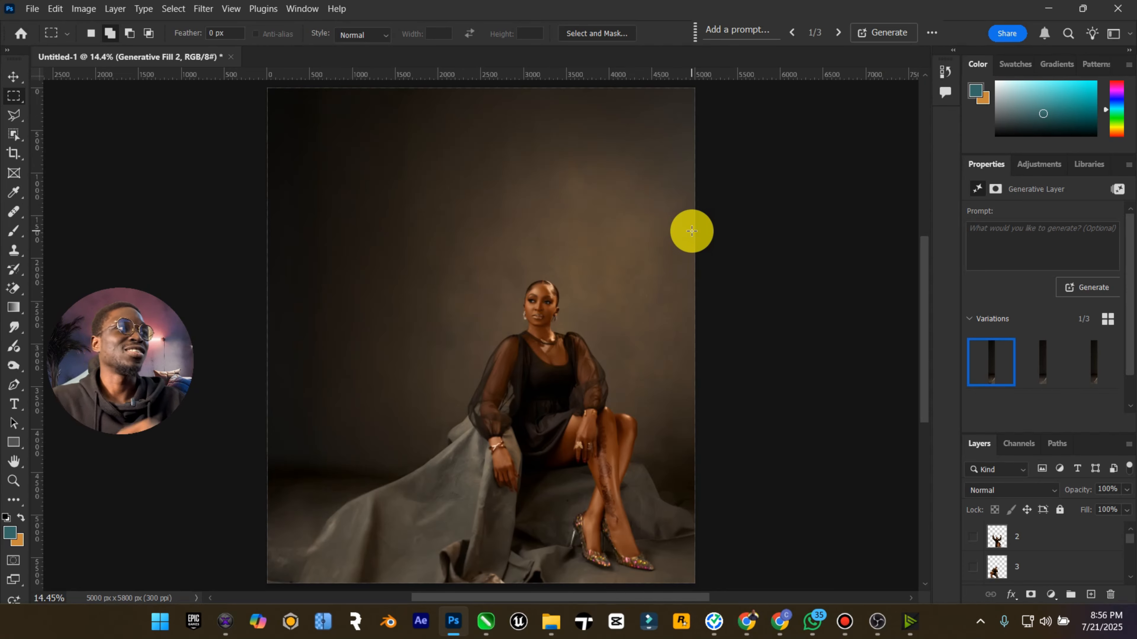
double_click(1133, 168)
left_click(1130, 168)
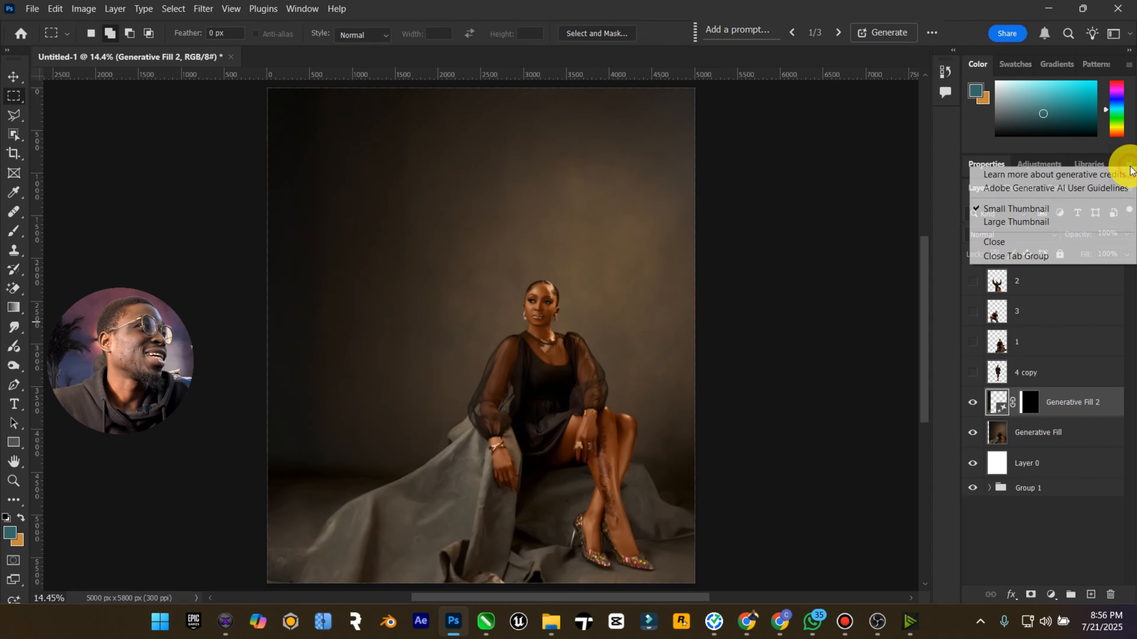
left_click(1043, 252)
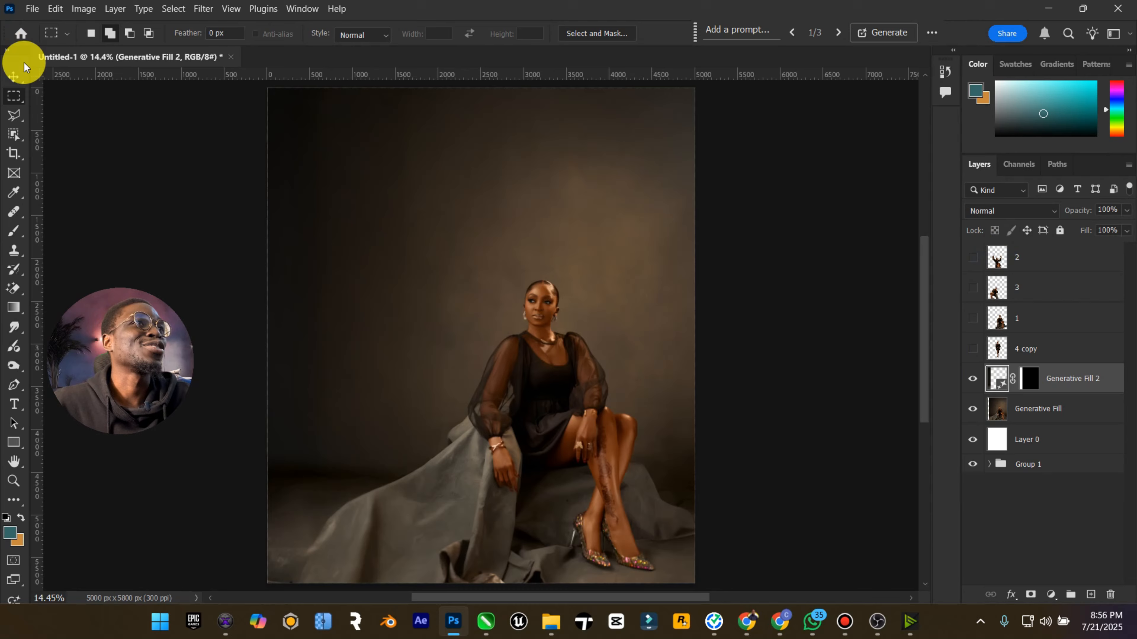
Merge the Generative Fill 2 and Generative Fill layers into one backdrop, and show the four figure layers again
left_click(14, 76)
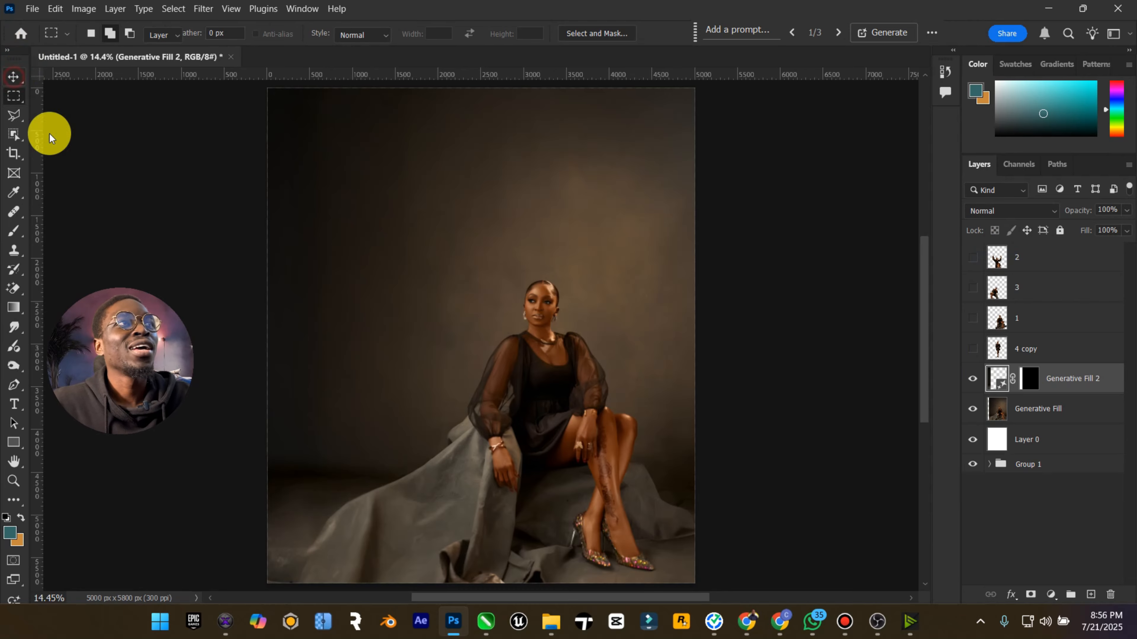
left_click(1038, 408, "shift")
right_click(1039, 408)
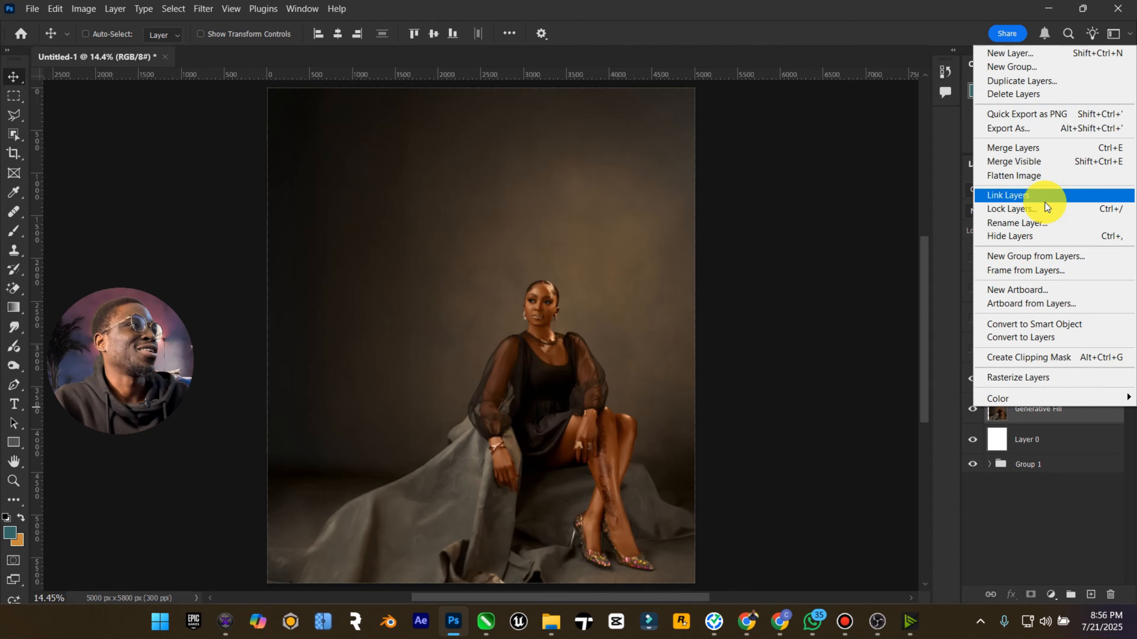
left_click(1065, 149)
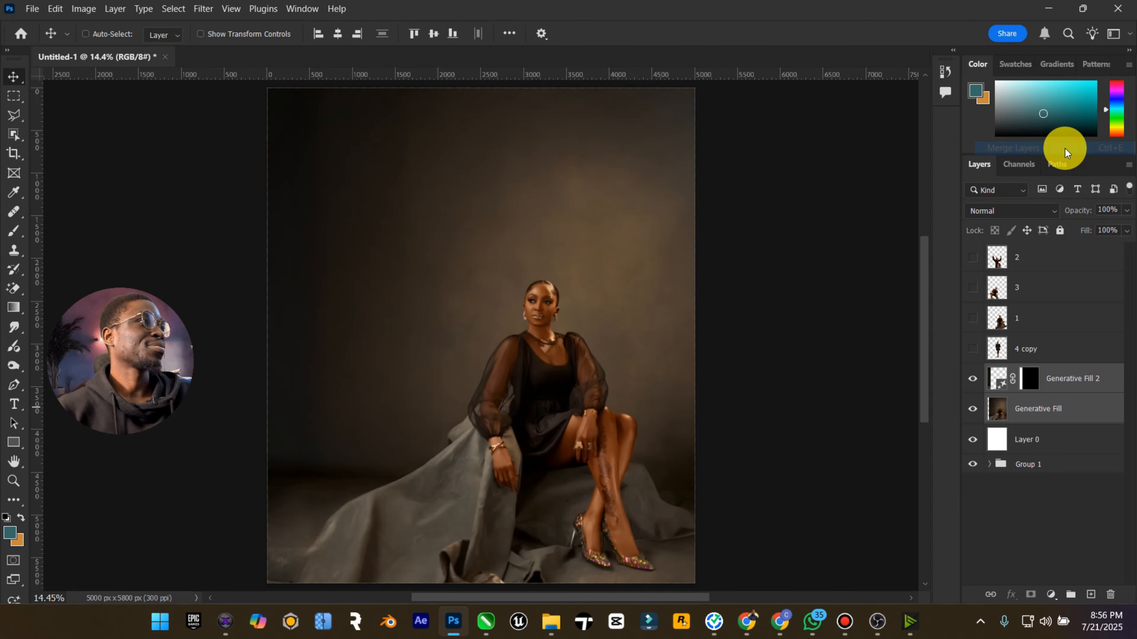
left_click_drag(966, 348, 953, 258)
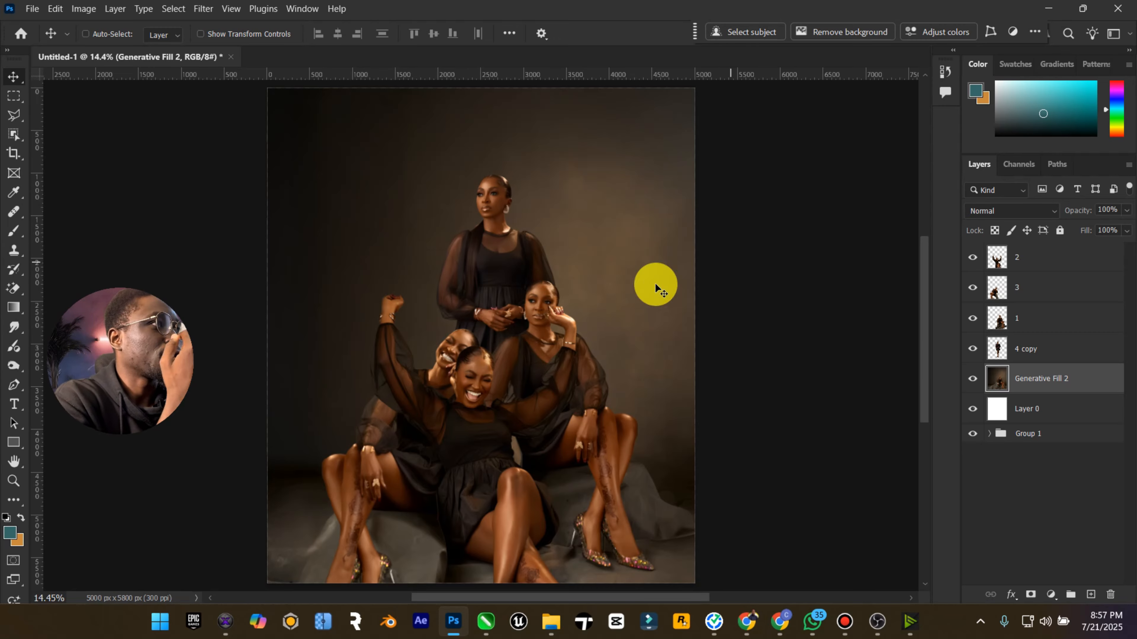
Add a new layer named shadow directly above layer 4 copy and clip it to that layer
left_click_drag(567, 322, 555, 314)
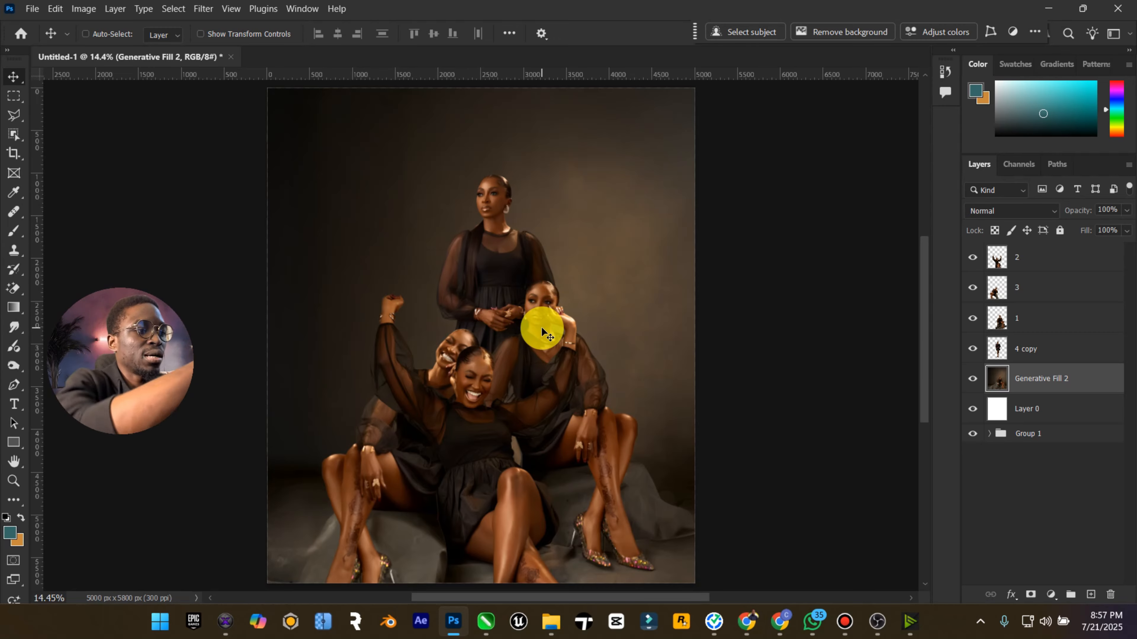
scroll(543, 332, "up", 5)
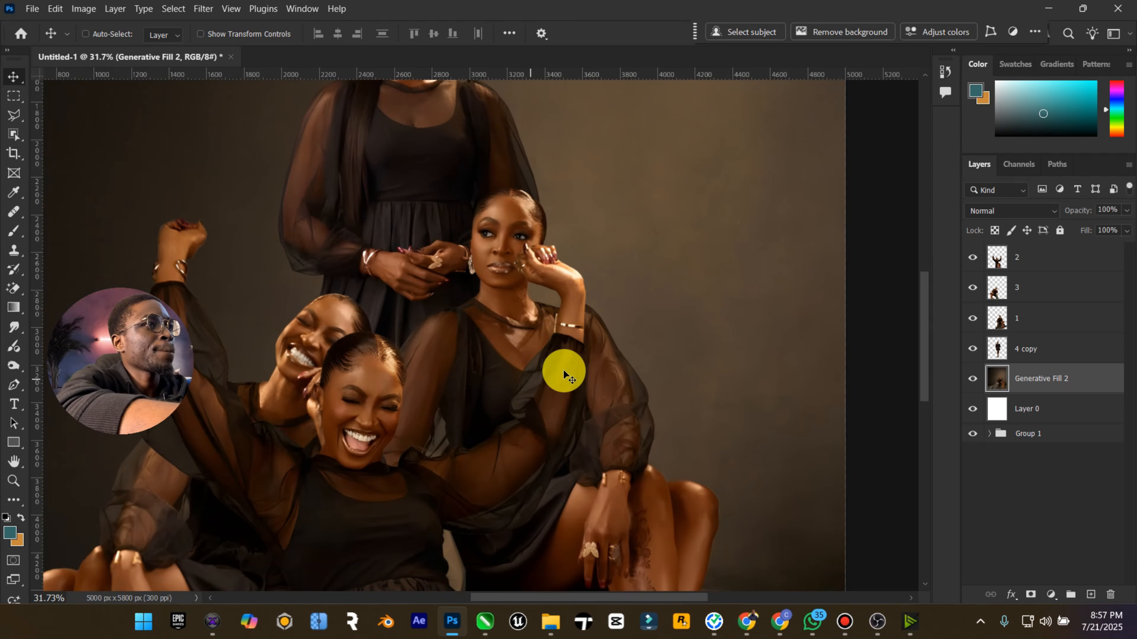
left_click(1038, 317)
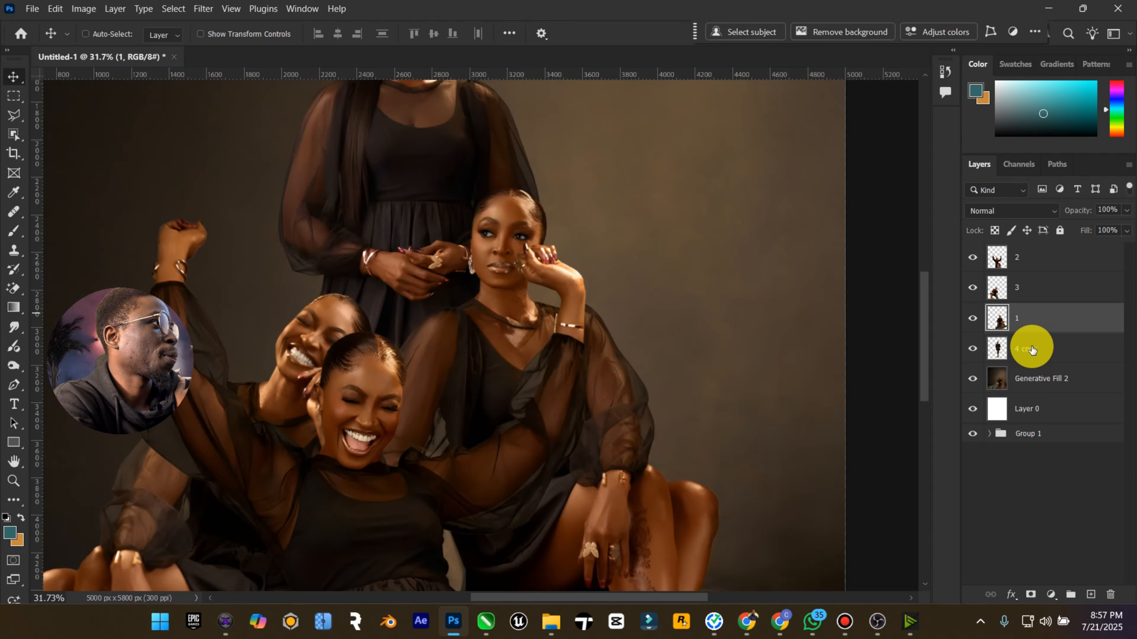
scroll(551, 278, "up", 2)
left_click(1007, 350)
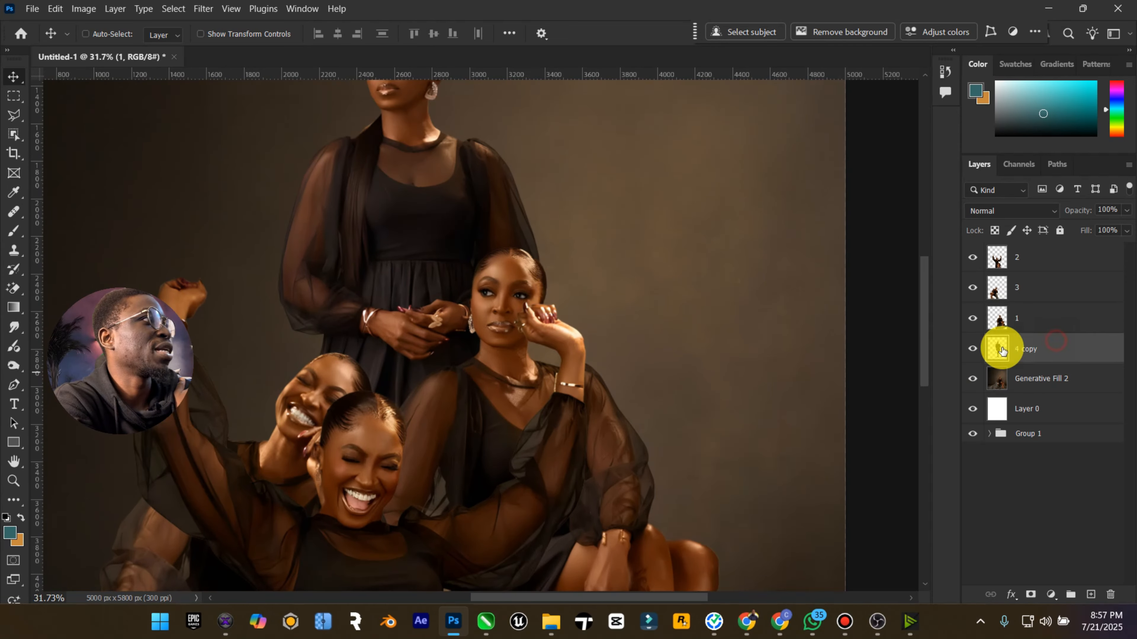
scroll(410, 233, "up", 2)
scroll(410, 233, "down", 1)
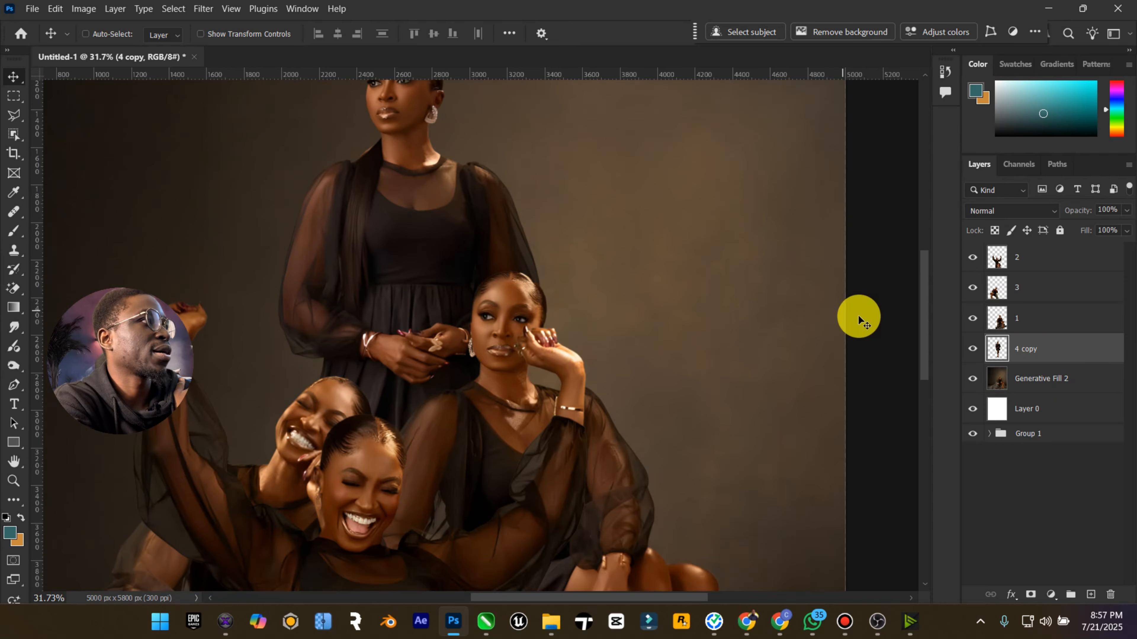
left_click(1083, 595)
type("shadow")
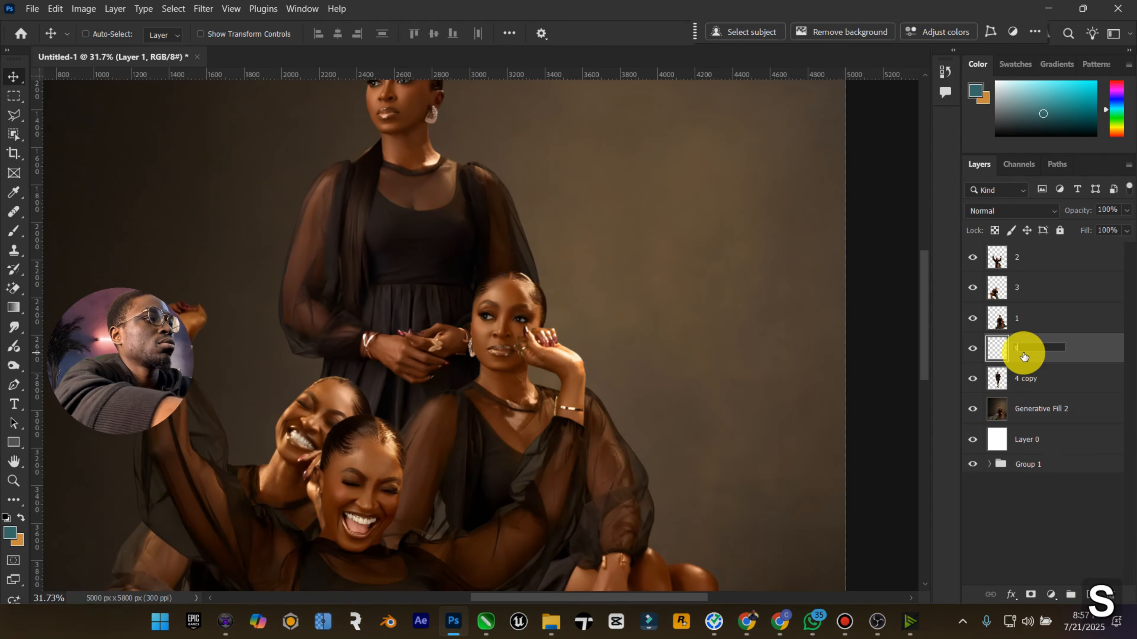
key("Return")
right_click(1024, 356)
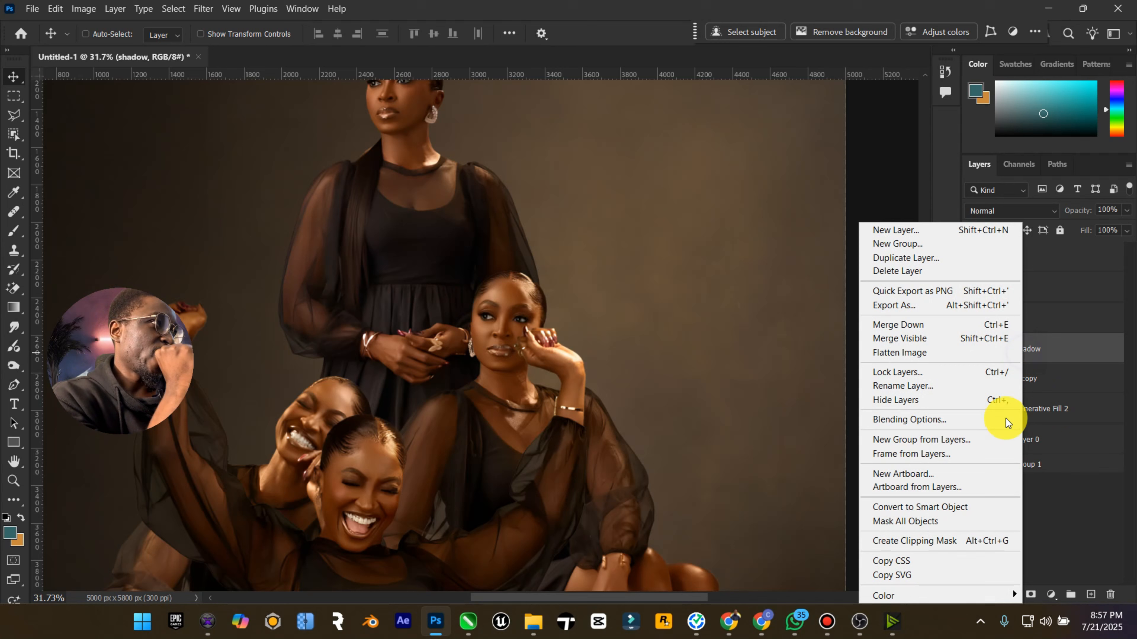
left_click(1005, 541)
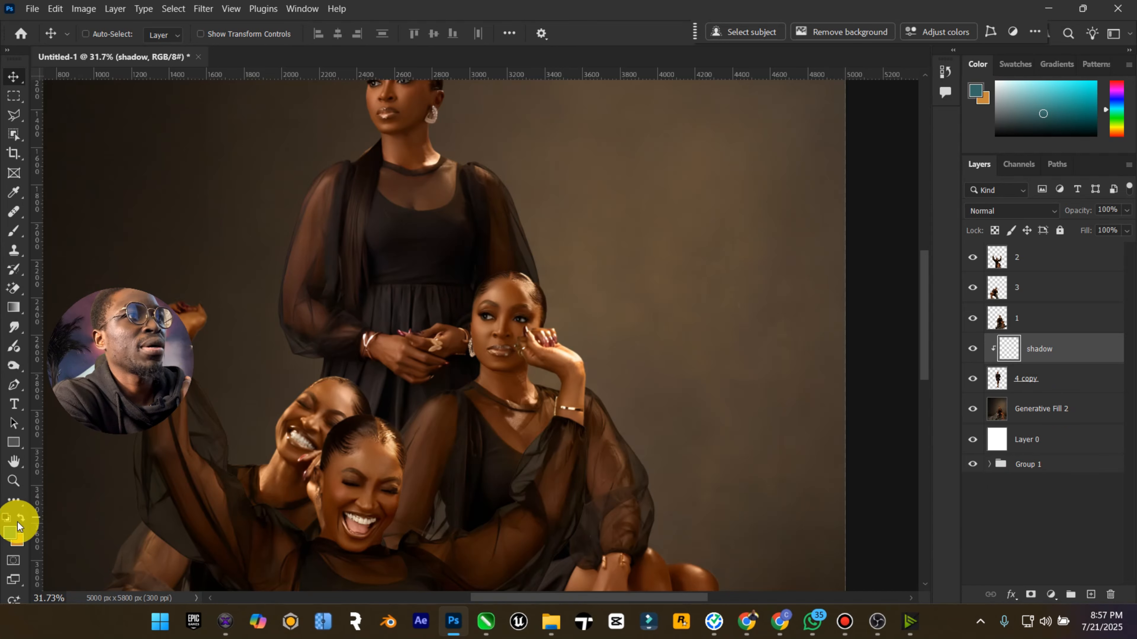
Set the foreground color to black (#000000)
left_click(10, 531)
left_click_drag(761, 363, 1015, 418)
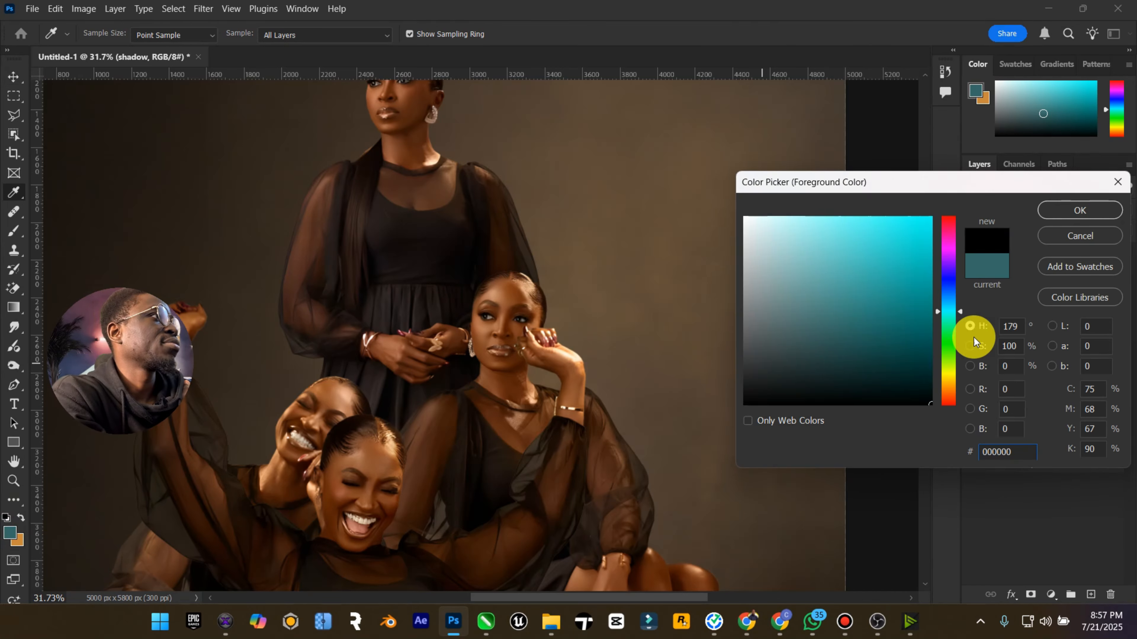
left_click_drag(908, 398, 945, 413)
left_click(1104, 210)
key("v")
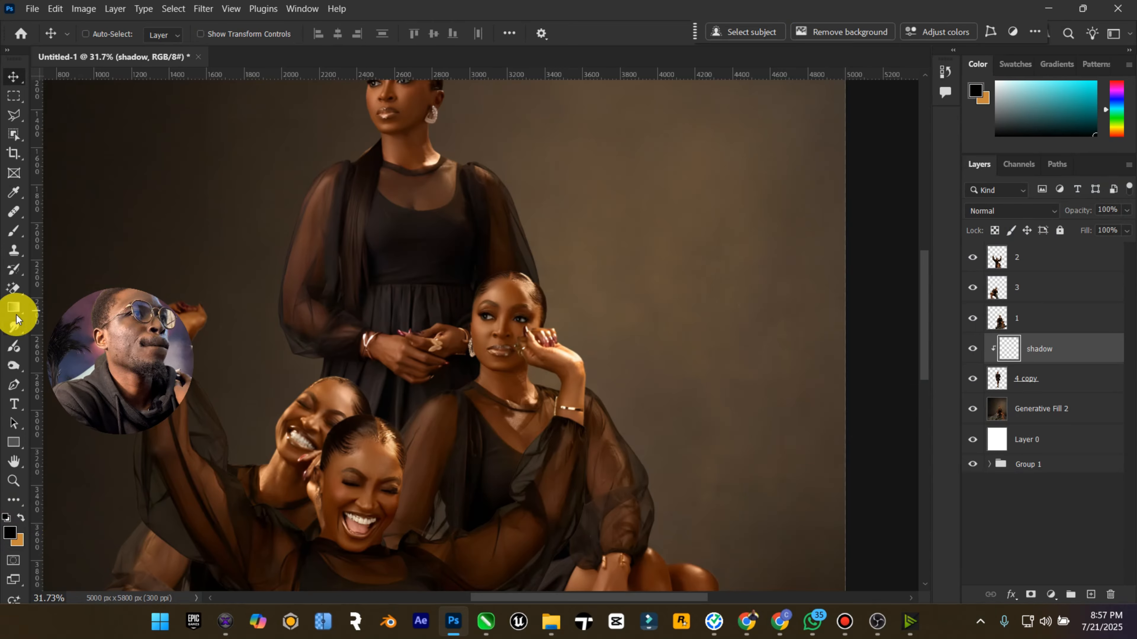
Paint a soft black shadow with an 800 px brush on the standing woman's dress behind the seated women, and undo the excess over her hands
left_click(14, 324)
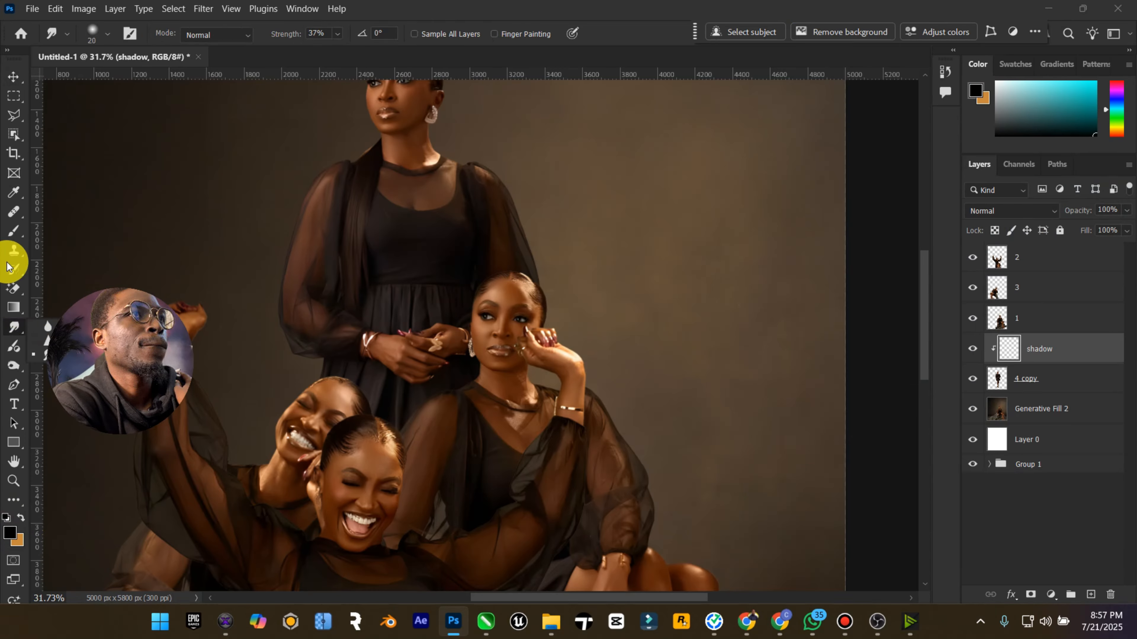
left_click(14, 231)
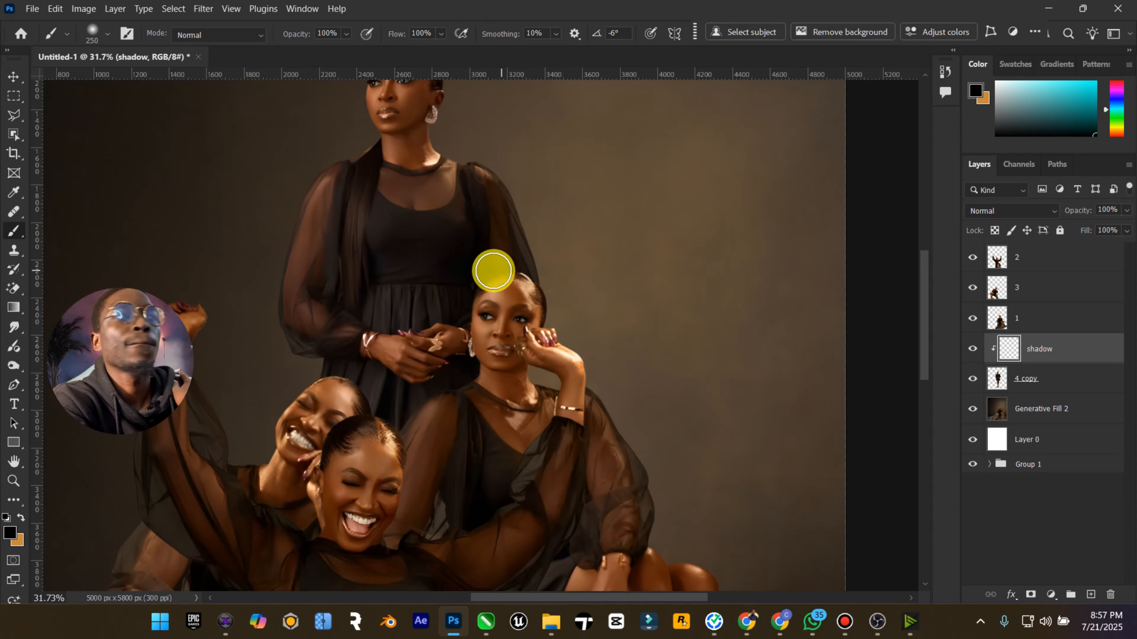
key("bracketright")
key("bracketright")
key("bracketright")
key("bracketright")
key("bracketright")
key("bracketright")
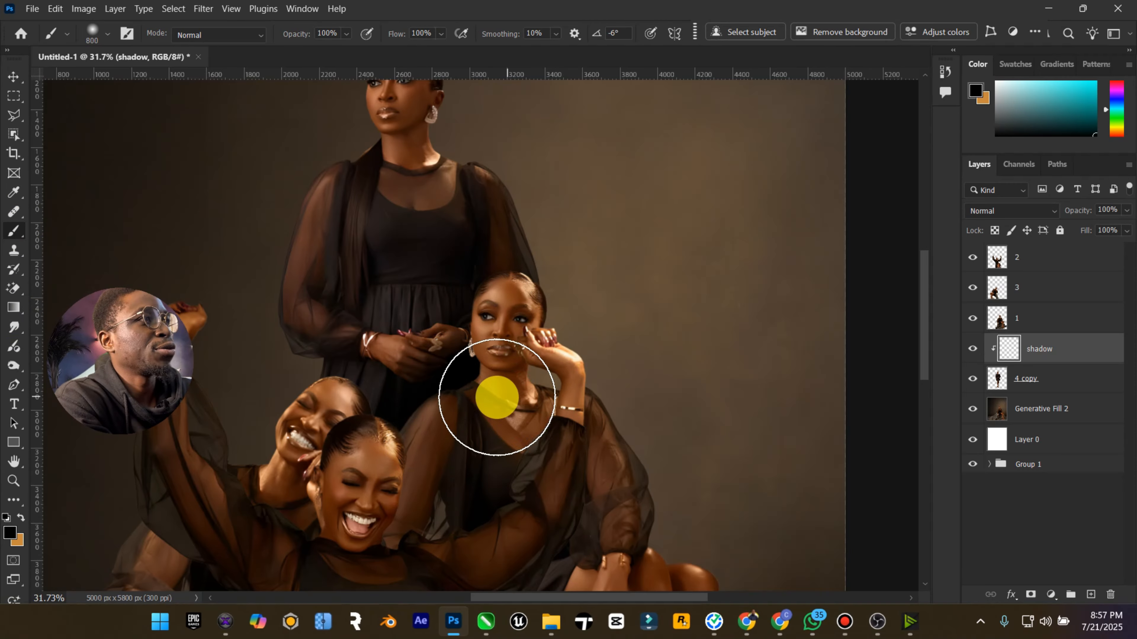
left_click_drag(395, 481, 294, 444)
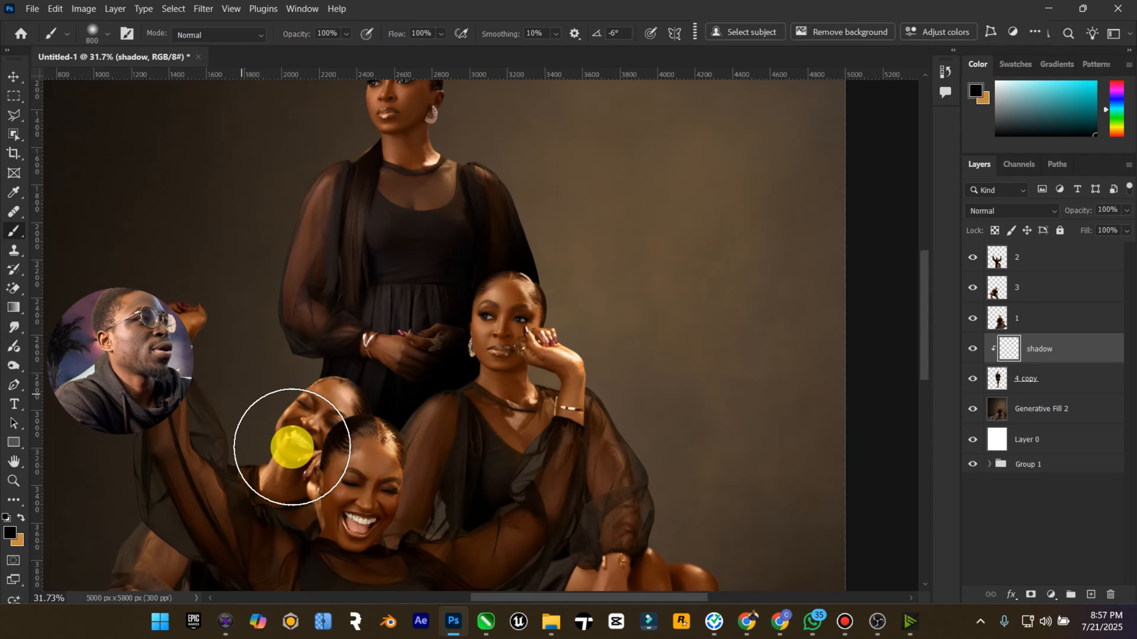
scroll(383, 409, "down", 3)
scroll(415, 417, "up", 2)
scroll(415, 417, "up", 2)
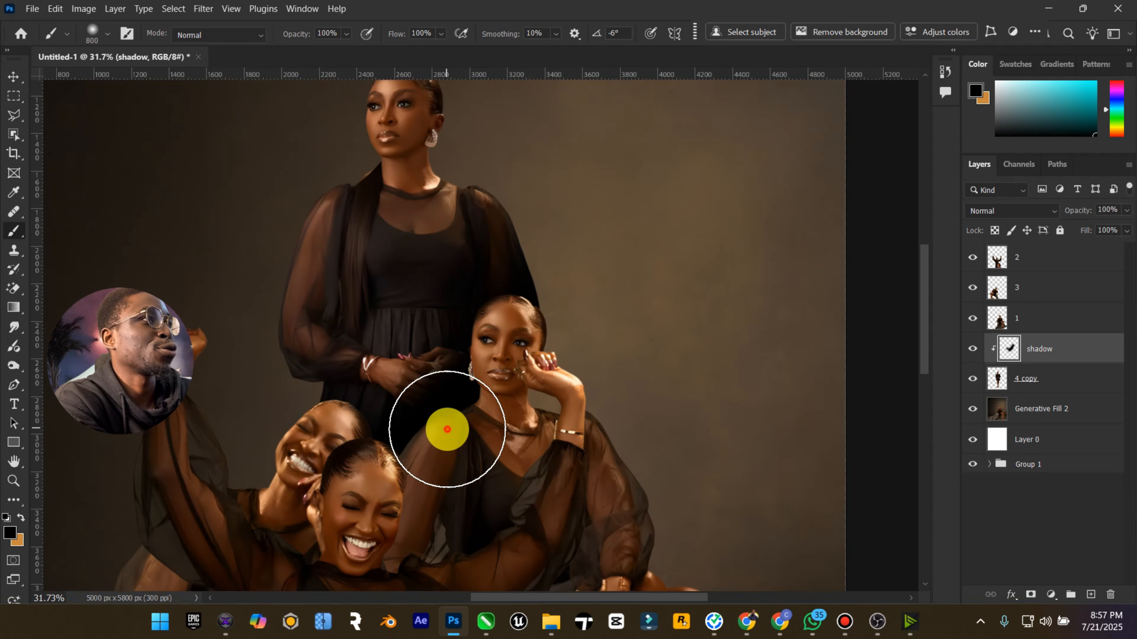
scroll(498, 450, "up", 1)
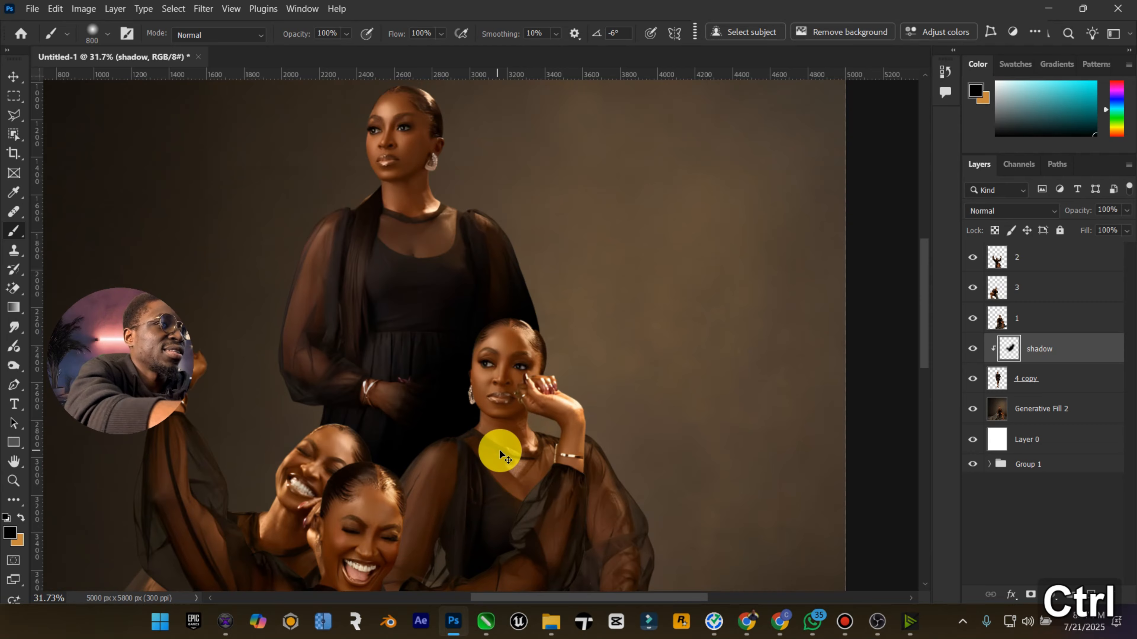
key("ctrl+z")
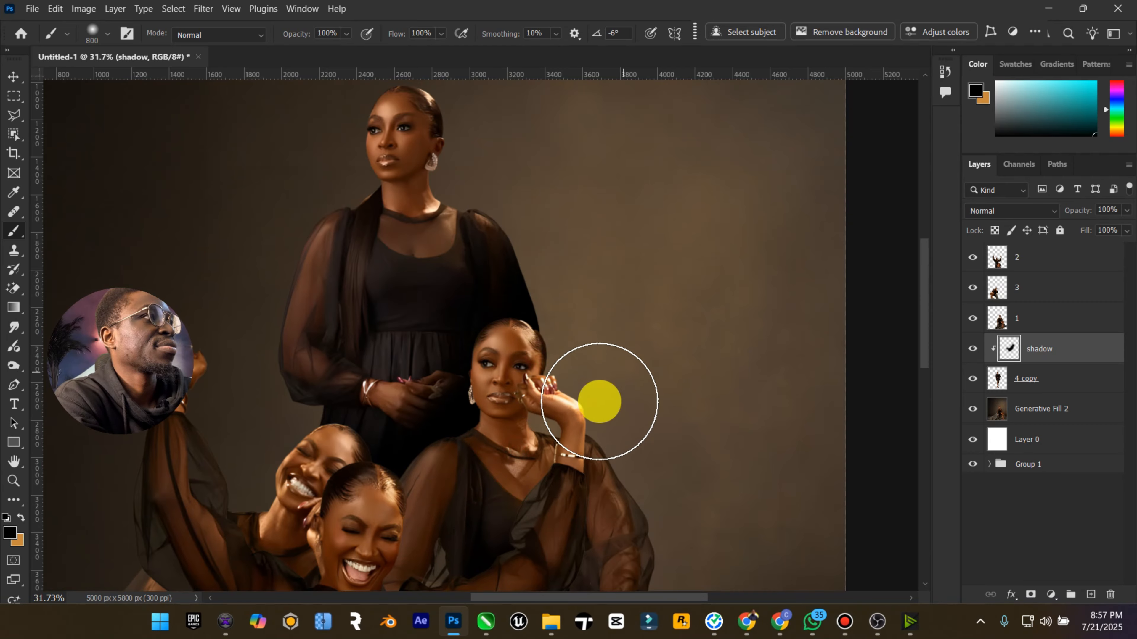
Set the shadow layer's blend mode to Multiply and reduce its opacity to 64%, comparing the image with the layer hidden and shown
scroll(591, 408, "down", 2)
left_click(1001, 210)
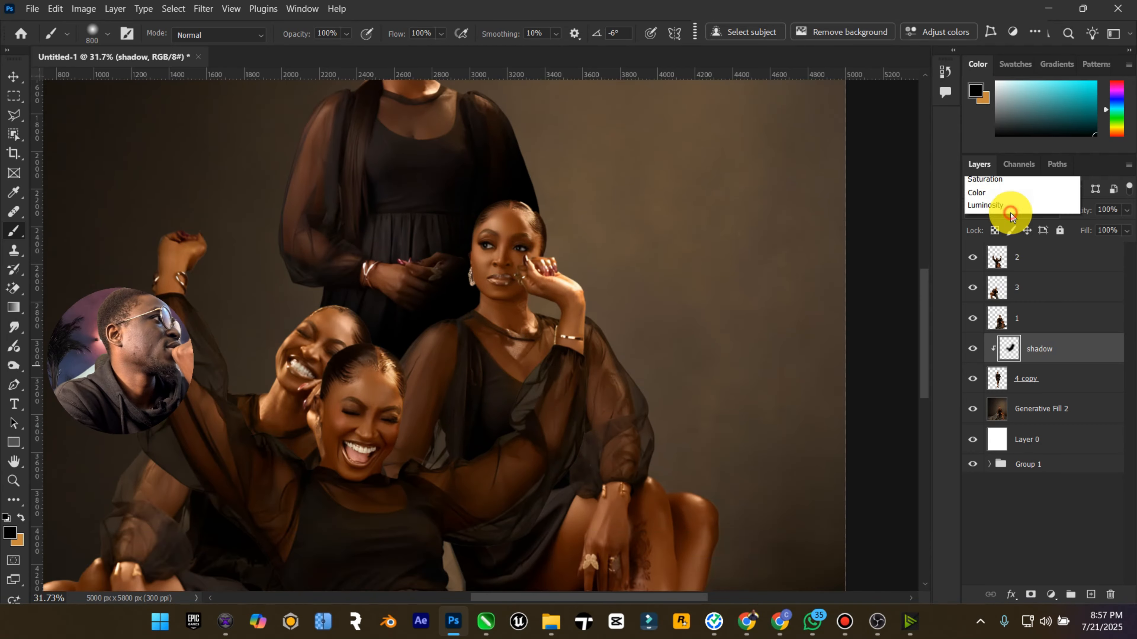
left_click(980, 228)
left_click_drag(162, 290, 101, 513)
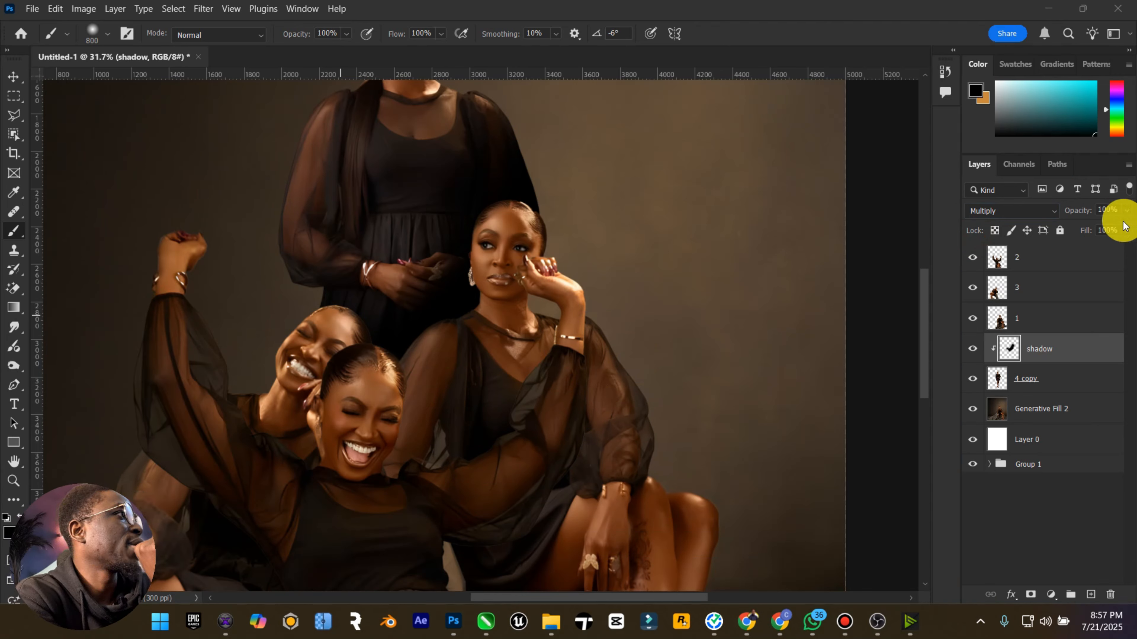
left_click(1121, 246)
left_click(1124, 231)
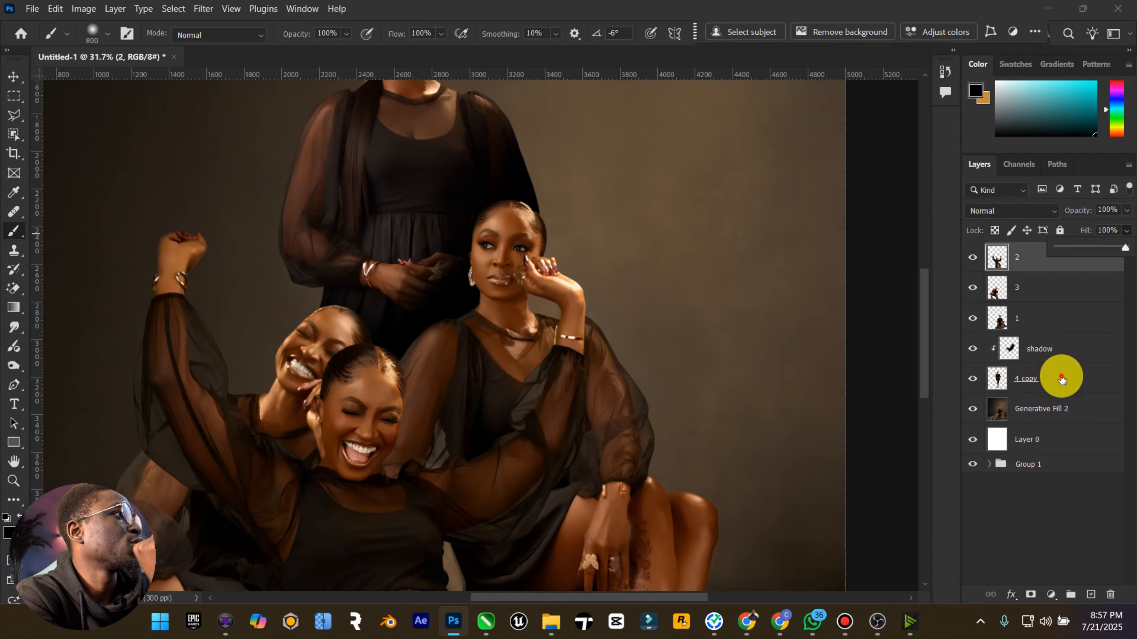
left_click(1065, 354)
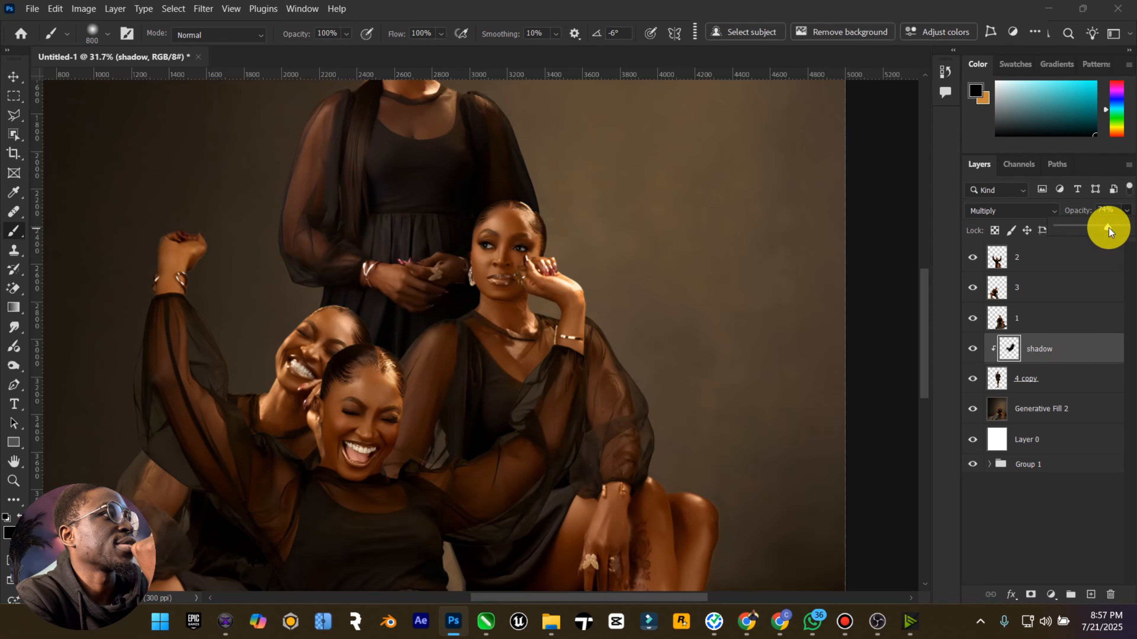
left_click(972, 347)
left_click(972, 347)
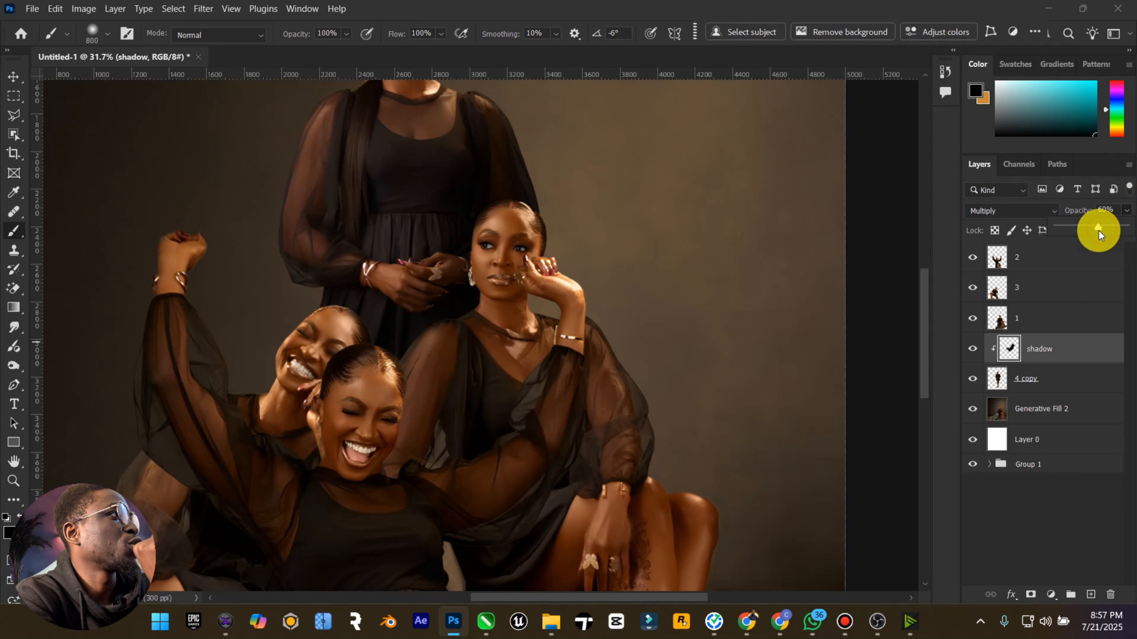
scroll(716, 376, "down", 1)
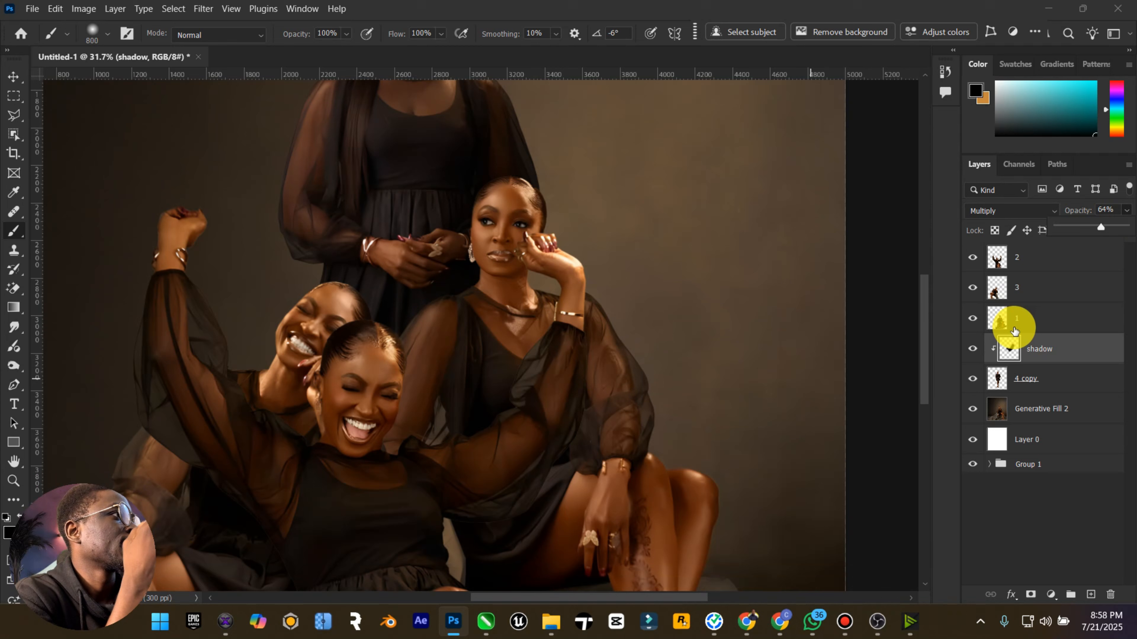
Add a new layer named shdow directly above layer 1 and clip it to that layer
left_click(1028, 318)
left_click(968, 323)
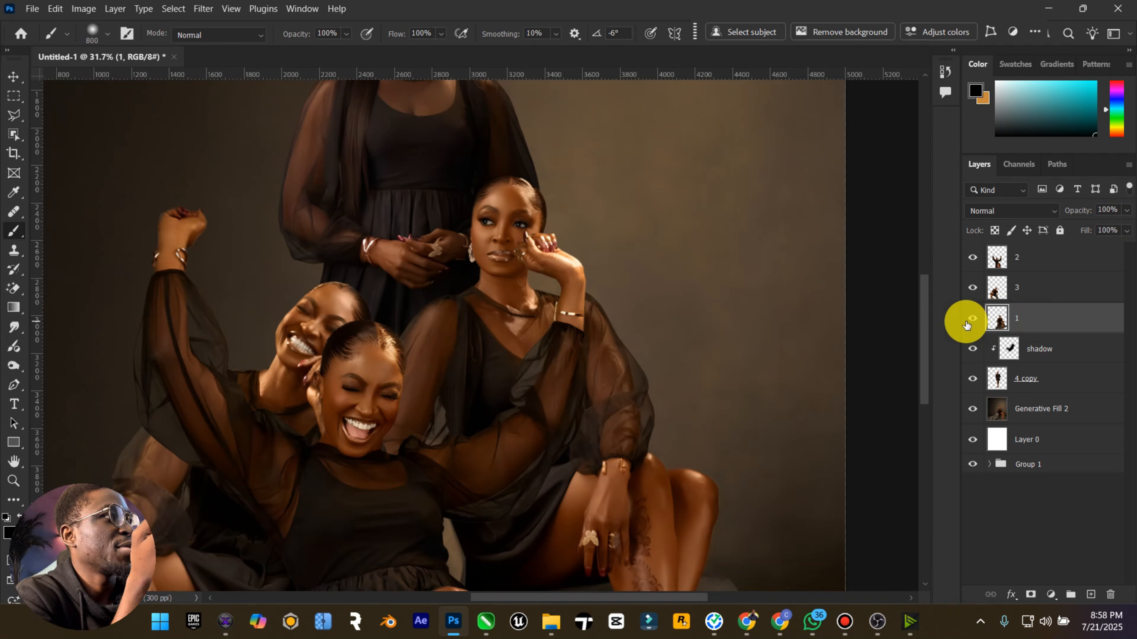
left_click(1089, 593)
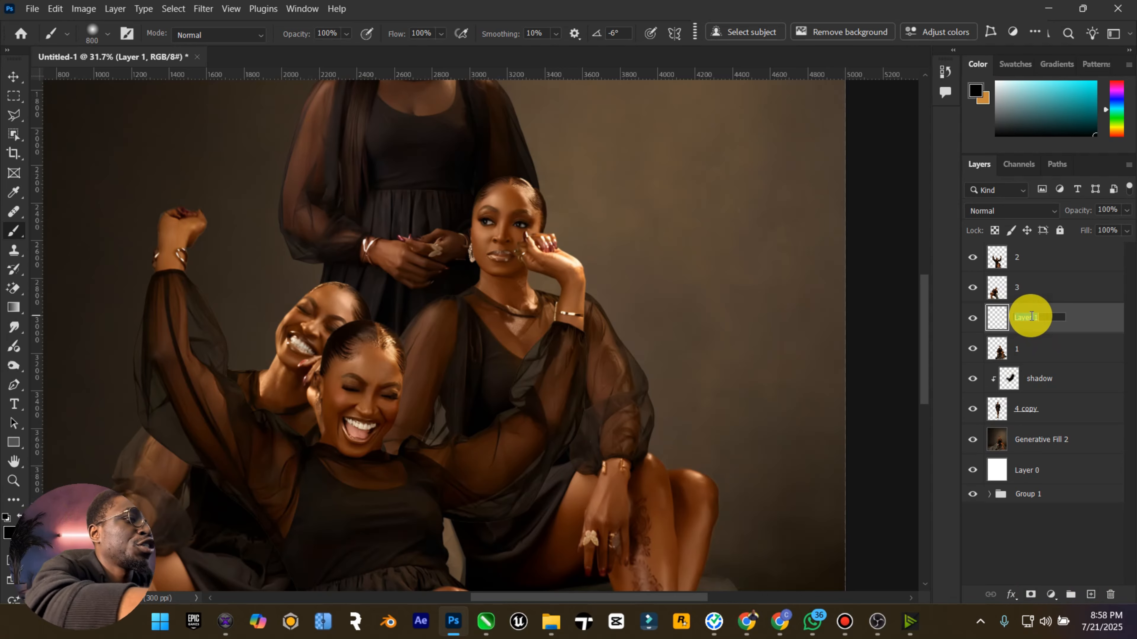
type("shd")
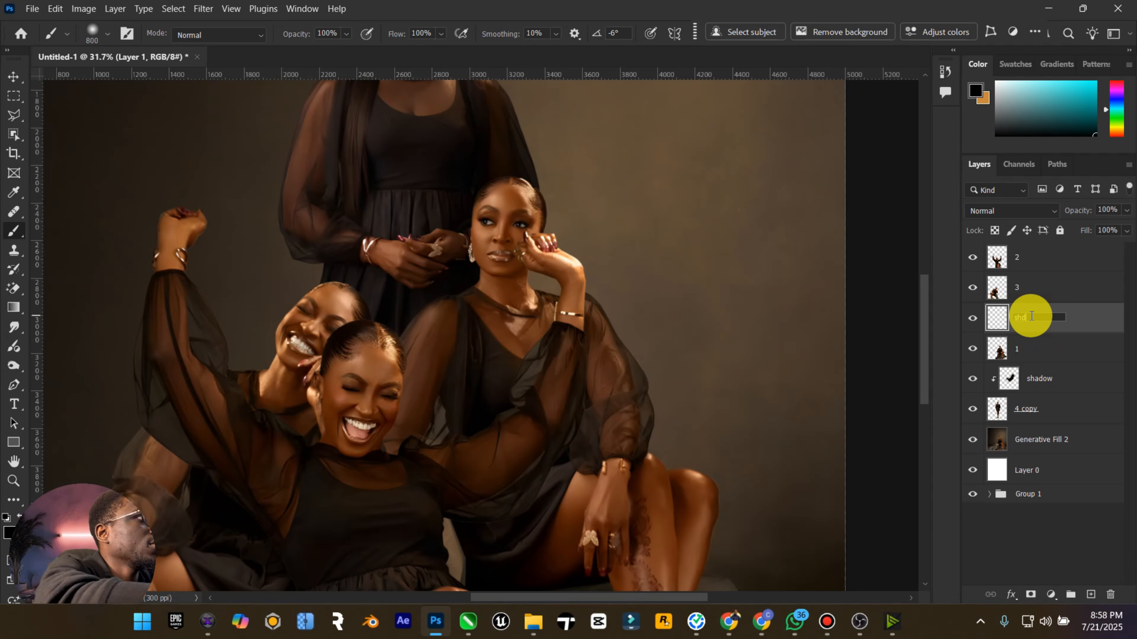
type("ow")
key("Return")
right_click(1076, 318)
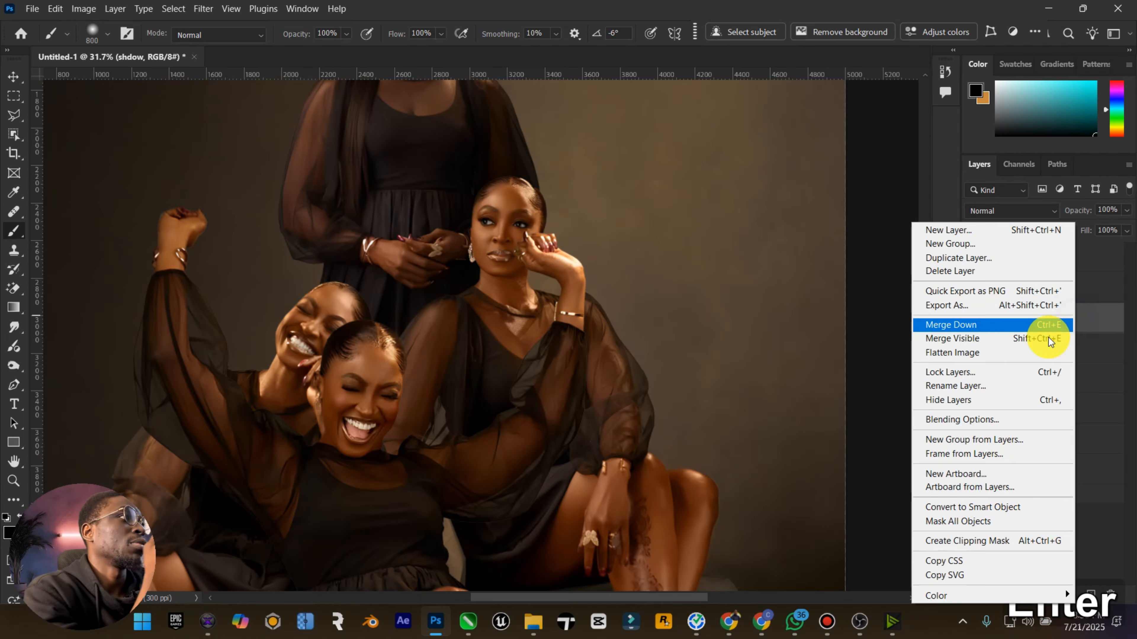
left_click(993, 542)
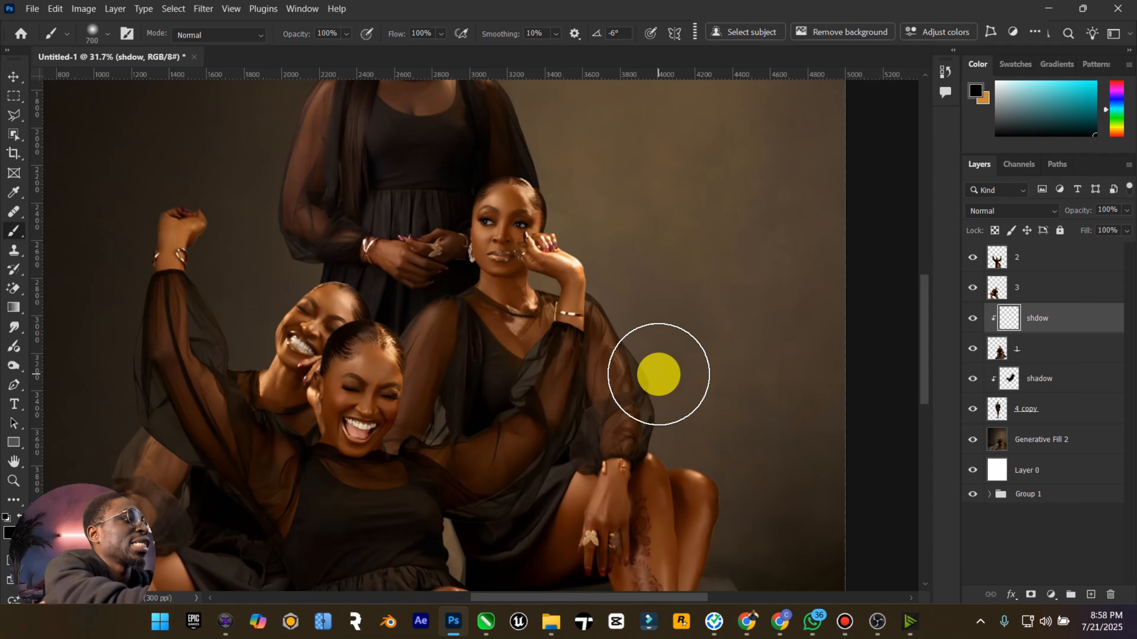
Paint soft black shadows with 200 to 500 px brushes on the seated woman's dress and sleeve behind the laughing woman's outstretched arm
key("bracketleft")
key("bracketleft")
key("bracketleft")
key("bracketleft")
key("bracketleft")
key("bracketleft")
key("bracketright")
key("bracketright")
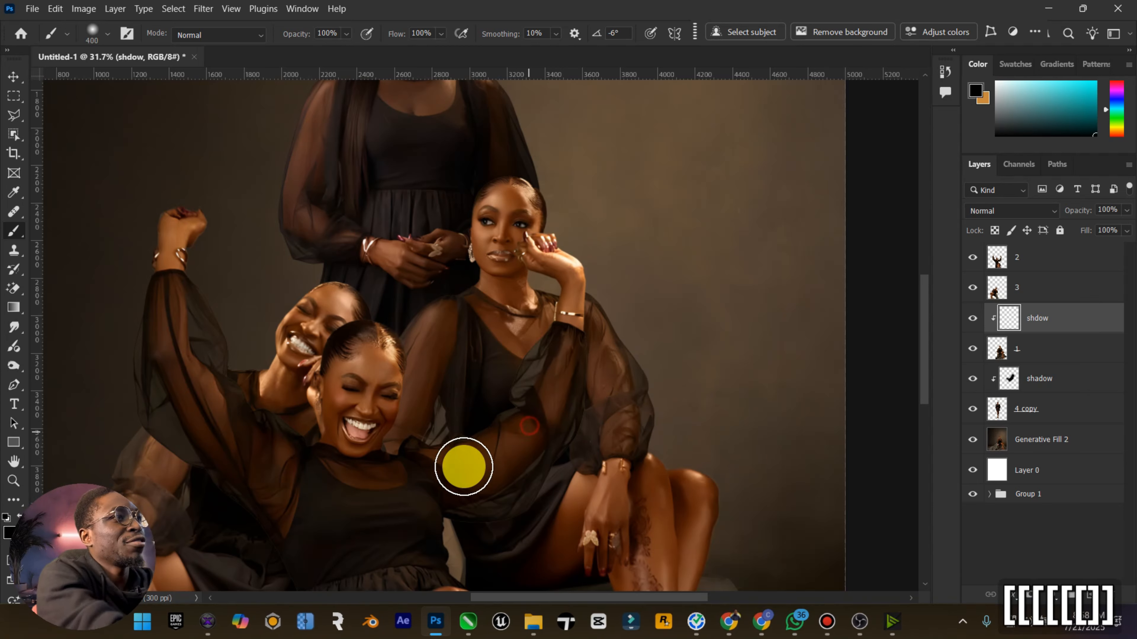
mouse_move(464, 467)
left_mouse_down()
mouse_move(389, 486)
mouse_move(501, 408)
mouse_move(558, 339)
left_mouse_up()
key("bracketleft")
key("bracketleft")
key("bracketleft")
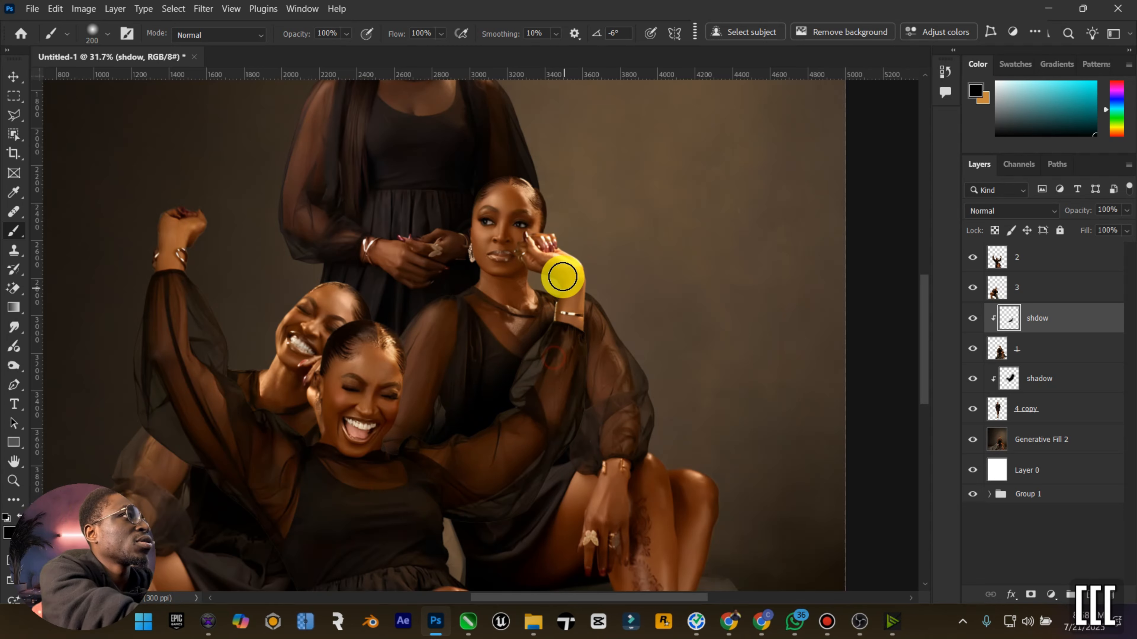
mouse_move(566, 353)
left_mouse_down()
mouse_move(518, 313)
mouse_move(565, 288)
mouse_move(551, 250)
mouse_move(523, 235)
mouse_move(576, 262)
mouse_move(522, 260)
mouse_move(583, 288)
mouse_move(525, 274)
mouse_move(572, 292)
mouse_move(576, 341)
mouse_move(475, 424)
mouse_move(458, 462)
mouse_move(354, 477)
mouse_move(371, 375)
mouse_move(408, 300)
mouse_move(392, 328)
mouse_move(381, 462)
mouse_move(403, 487)
left_mouse_up()
key("bracketright")
key("bracketright")
key("bracketright")
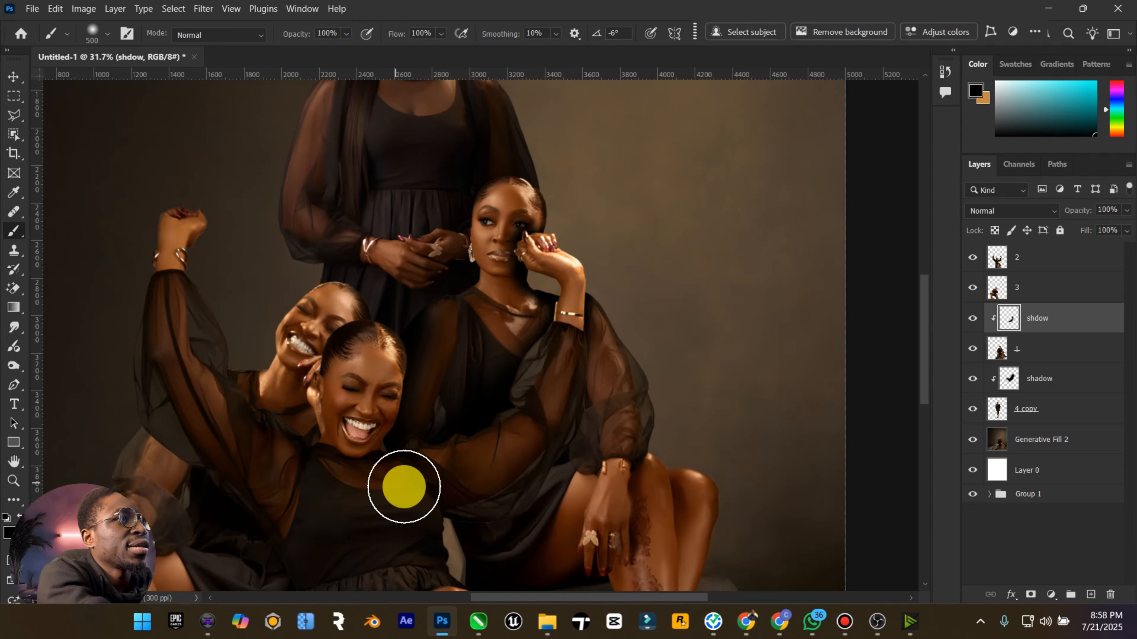
scroll(405, 482, "down", 5)
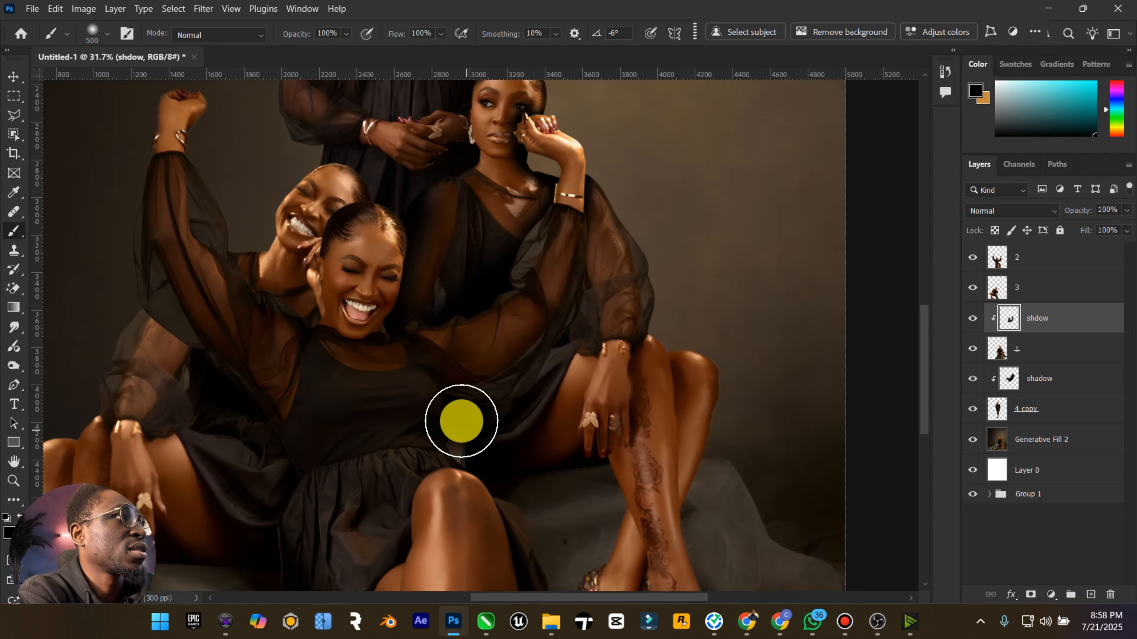
scroll(446, 447, "up", 4)
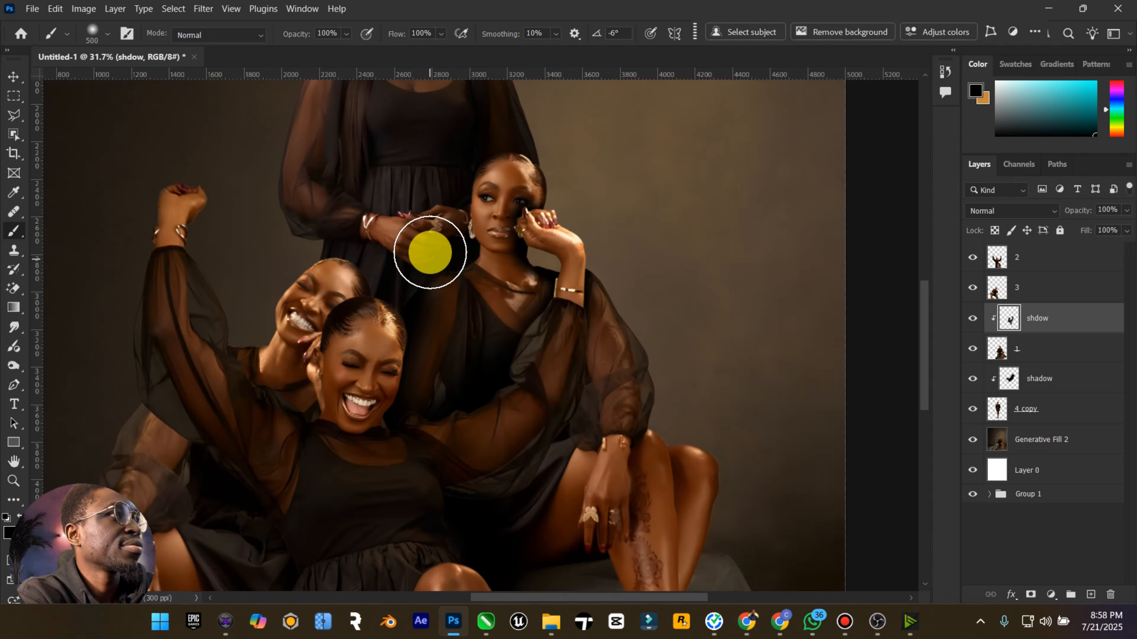
scroll(461, 387, "down", 1)
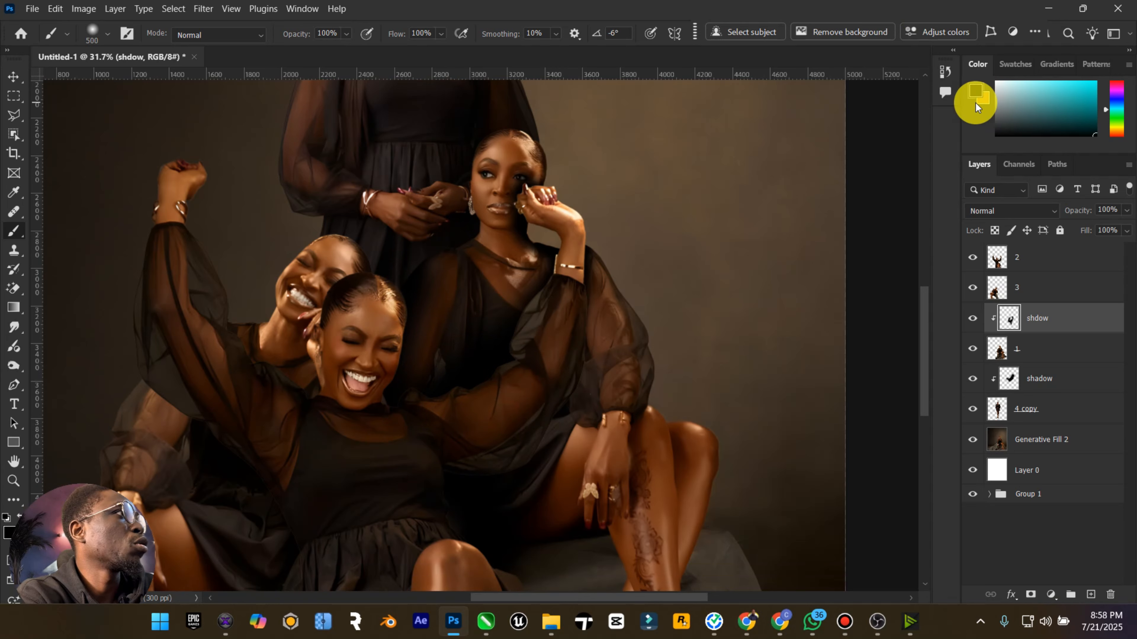
Set the shdow layer to Multiply with 70% fill and 73% opacity, comparing the whole image with the layer hidden and shown
left_click(1006, 215)
left_click(991, 237)
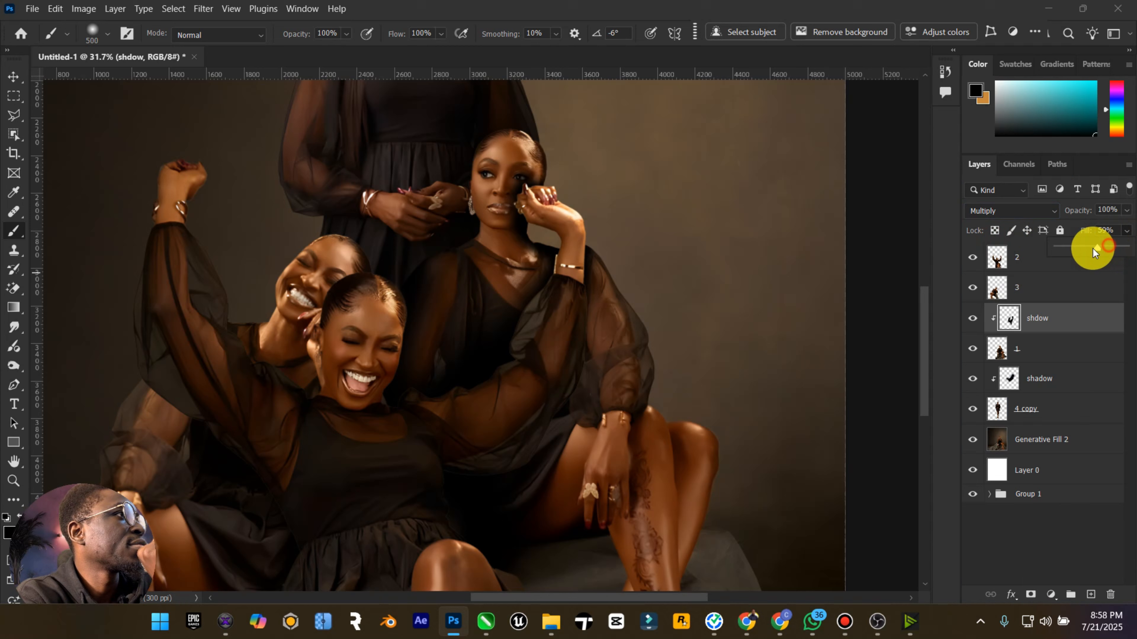
left_click_drag(1093, 250, 1092, 251)
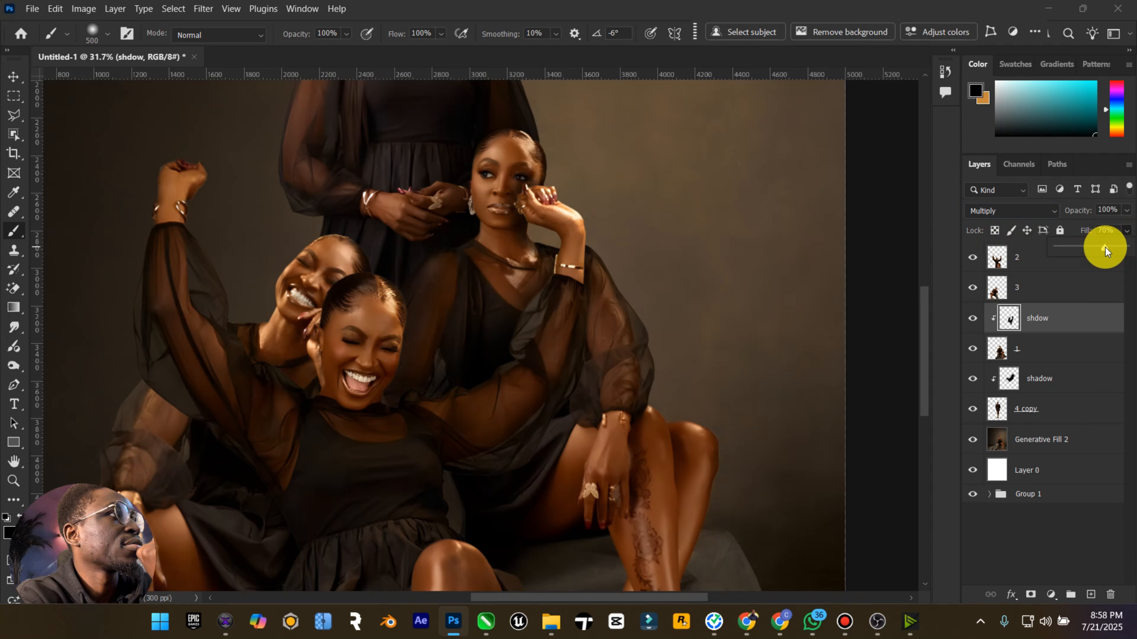
left_click(1126, 213)
left_click_drag(1111, 232, 1119, 234)
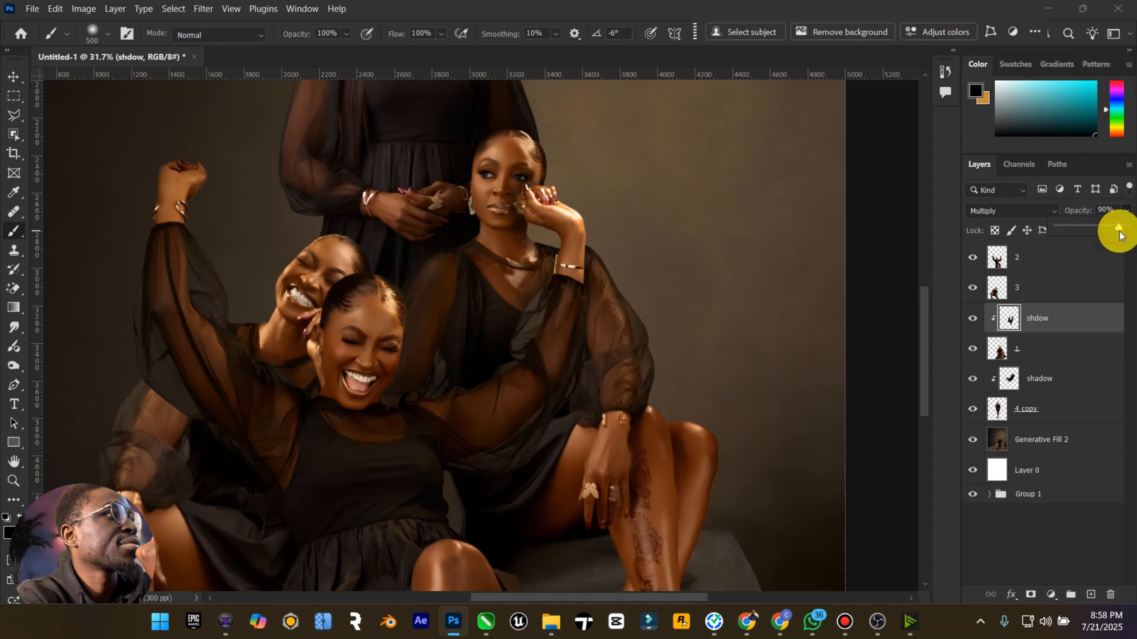
left_click(12, 459)
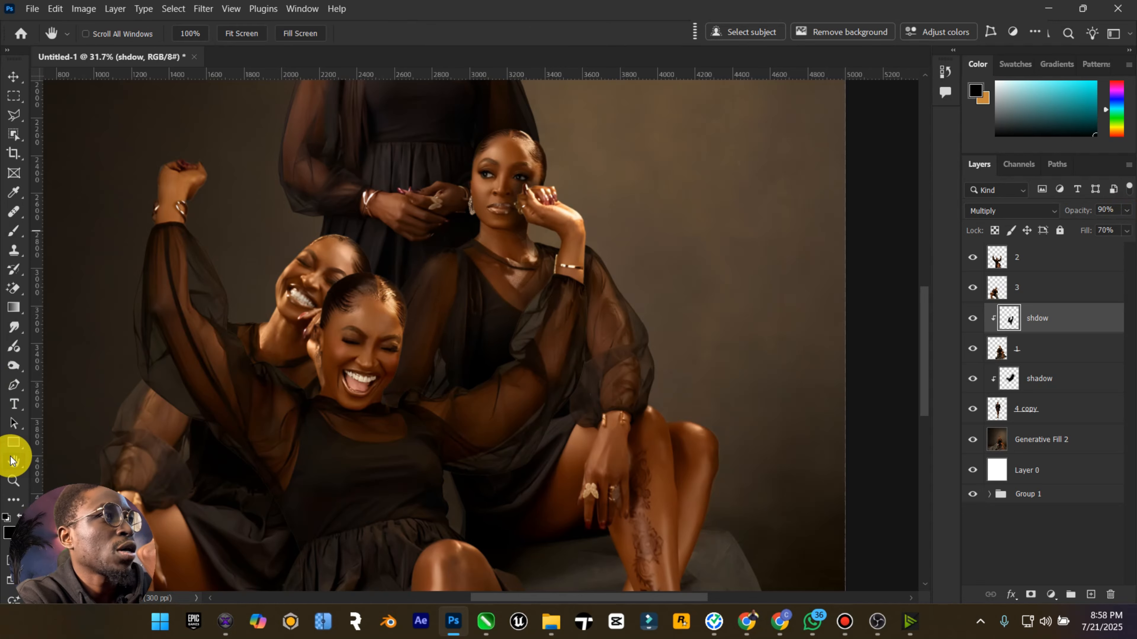
double_click(10, 466)
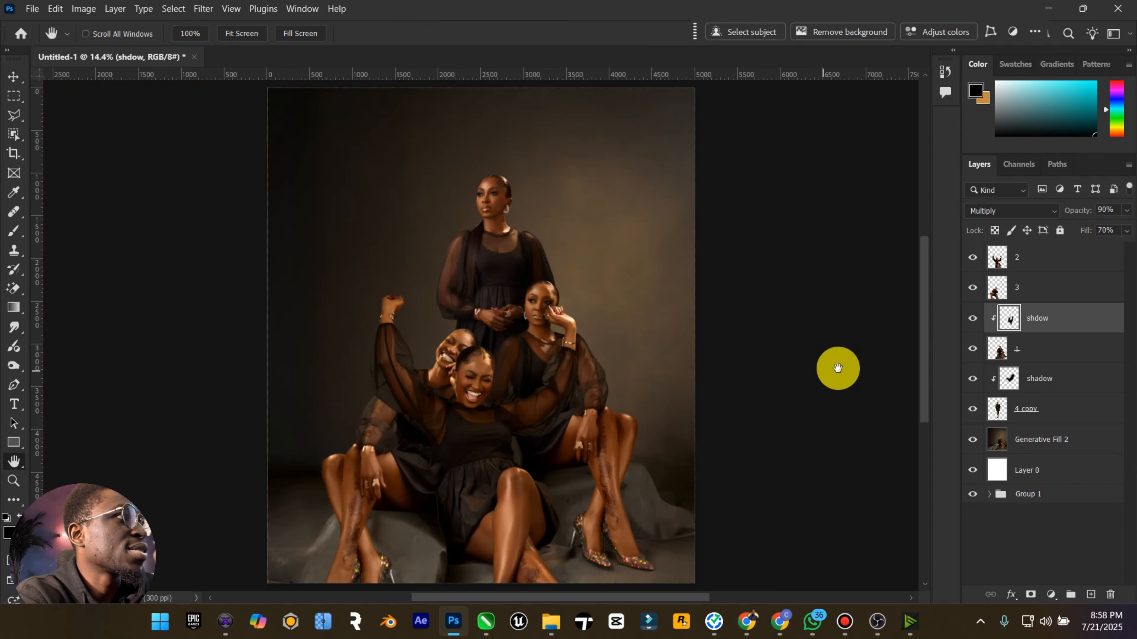
left_click(971, 321)
left_click(970, 320)
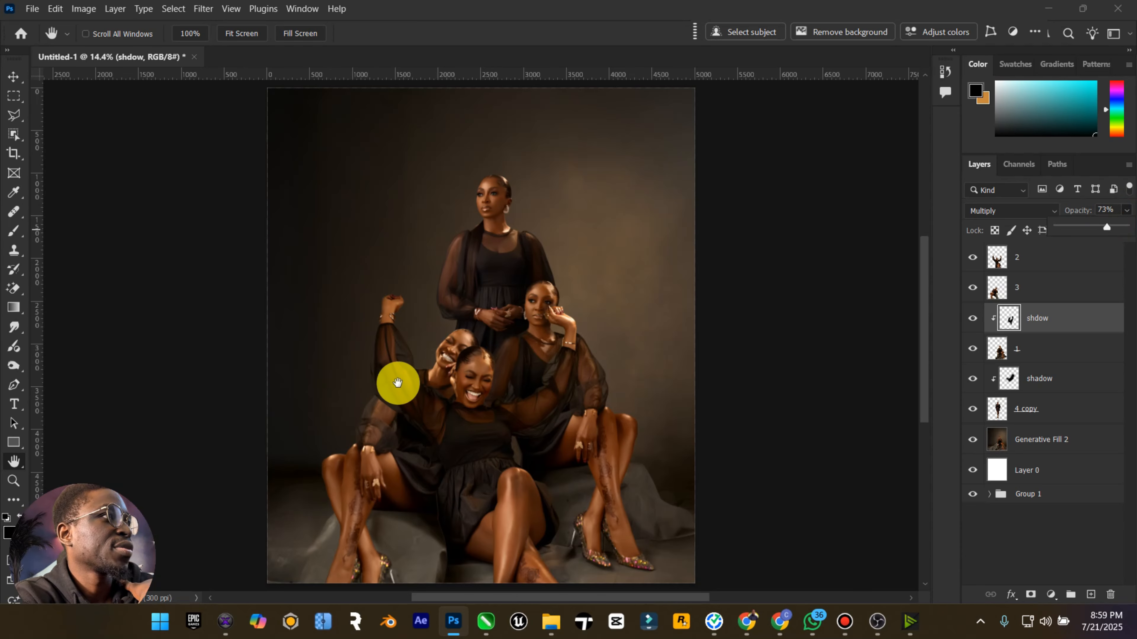
Add a new layer named shadow directly above layer 3 and clip it to that layer
left_click(1104, 515)
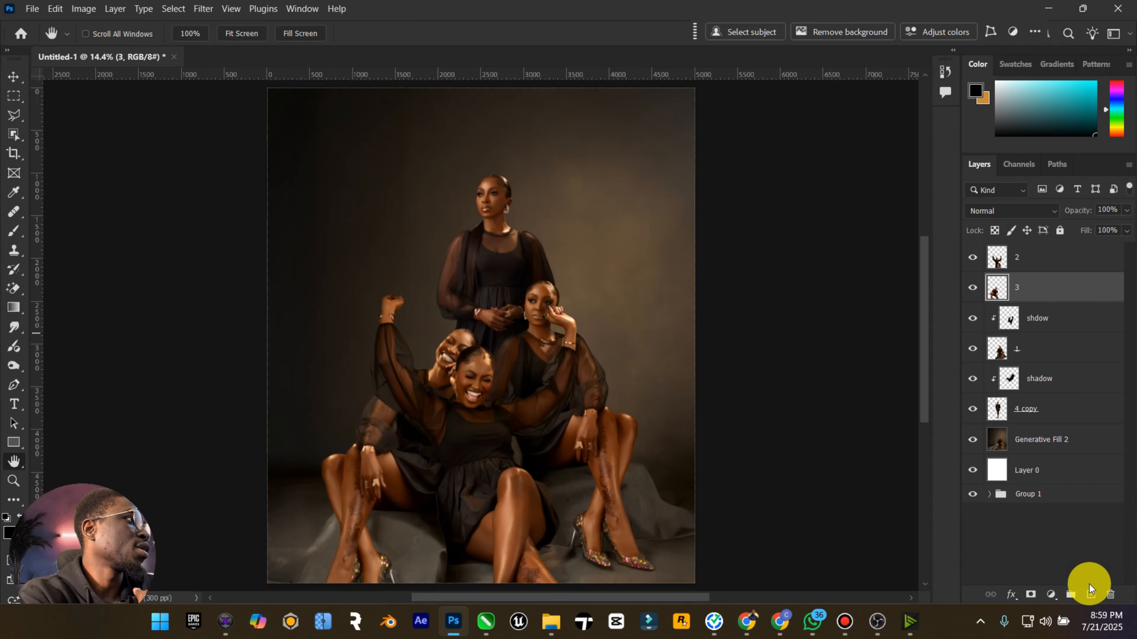
left_click(1090, 592)
left_click_drag(1038, 262, 1050, 314)
right_click(1051, 294)
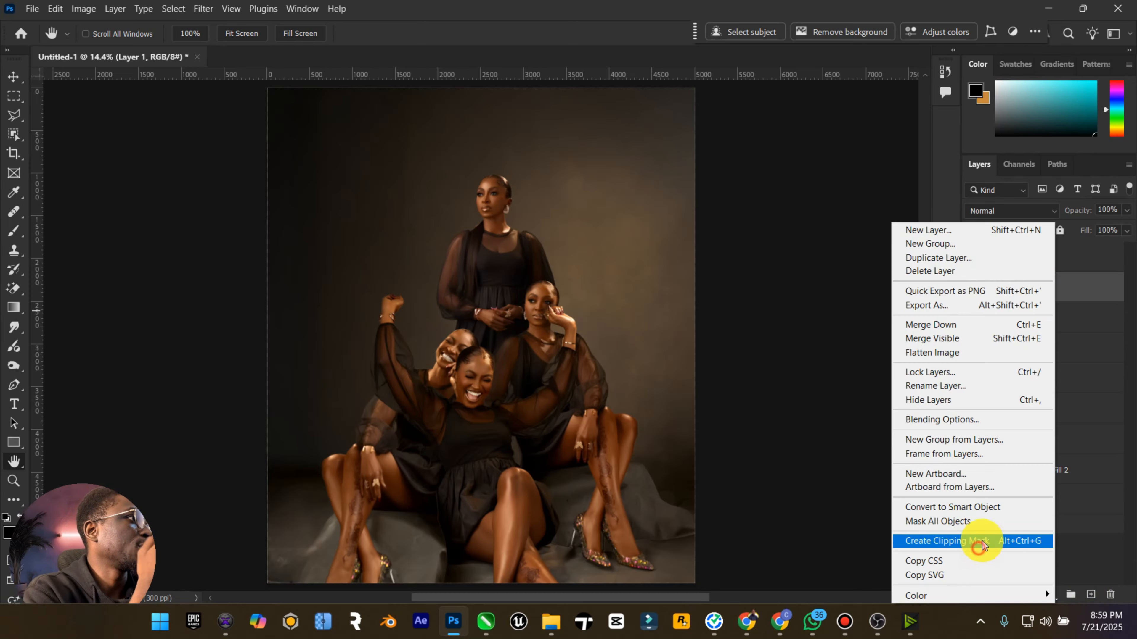
left_click(980, 541)
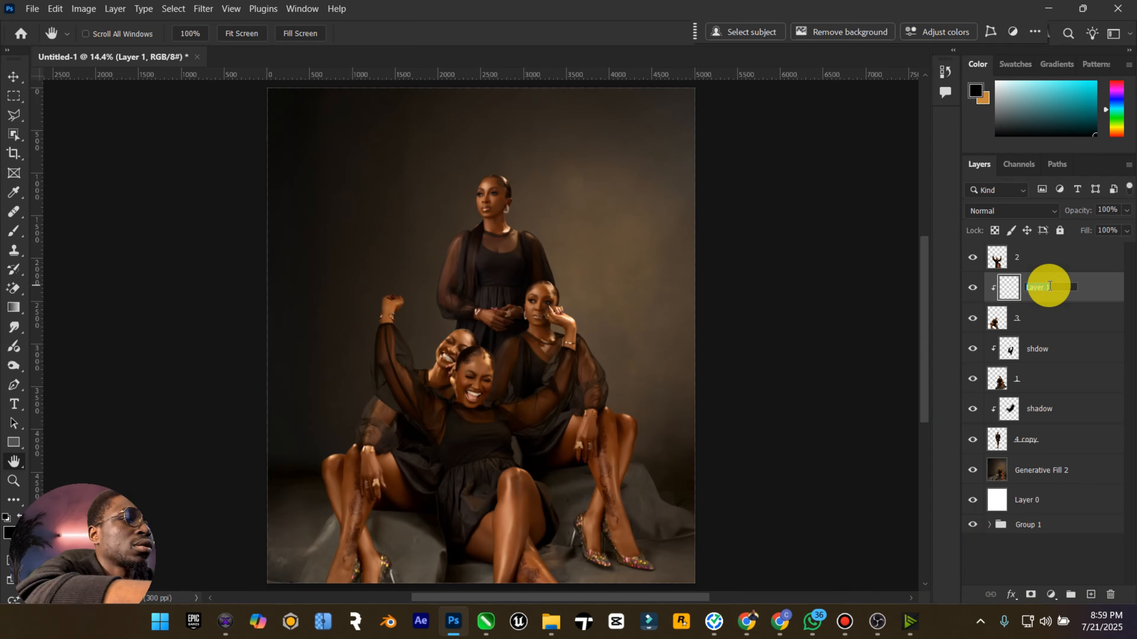
type("shadow")
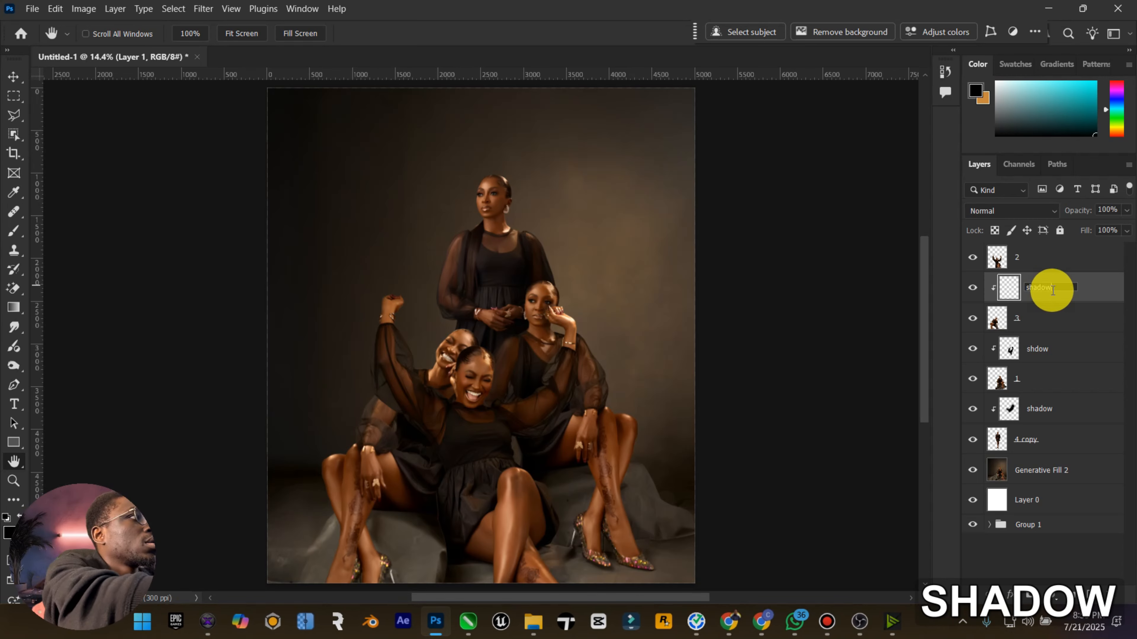
key("Return")
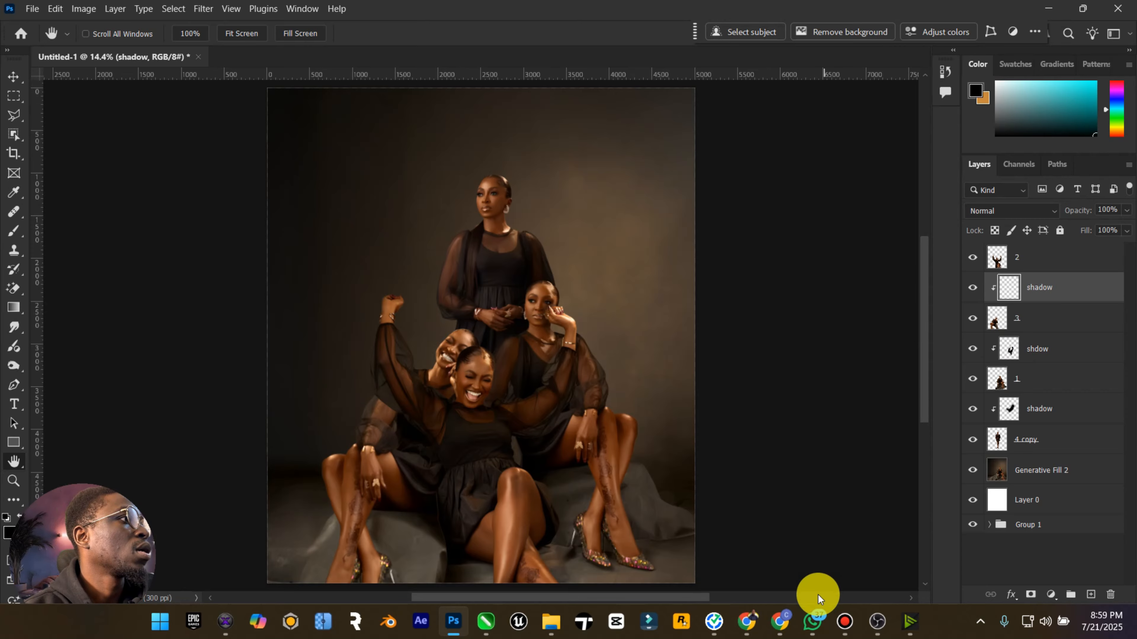
mouse_move(752, 628)
left_click(667, 544)
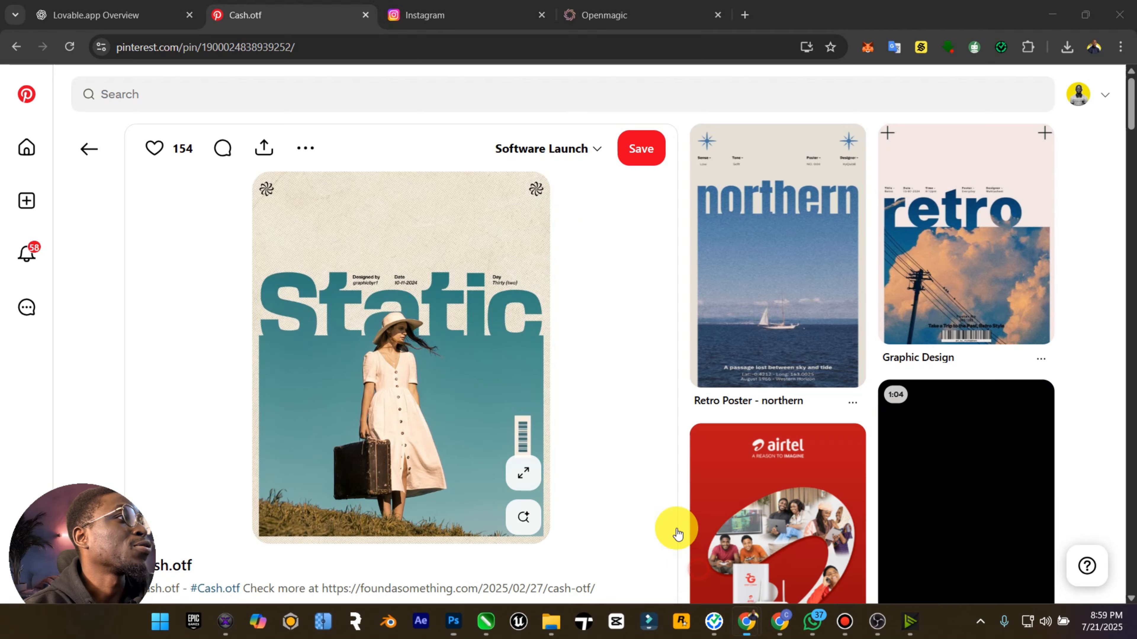
left_click(602, 15)
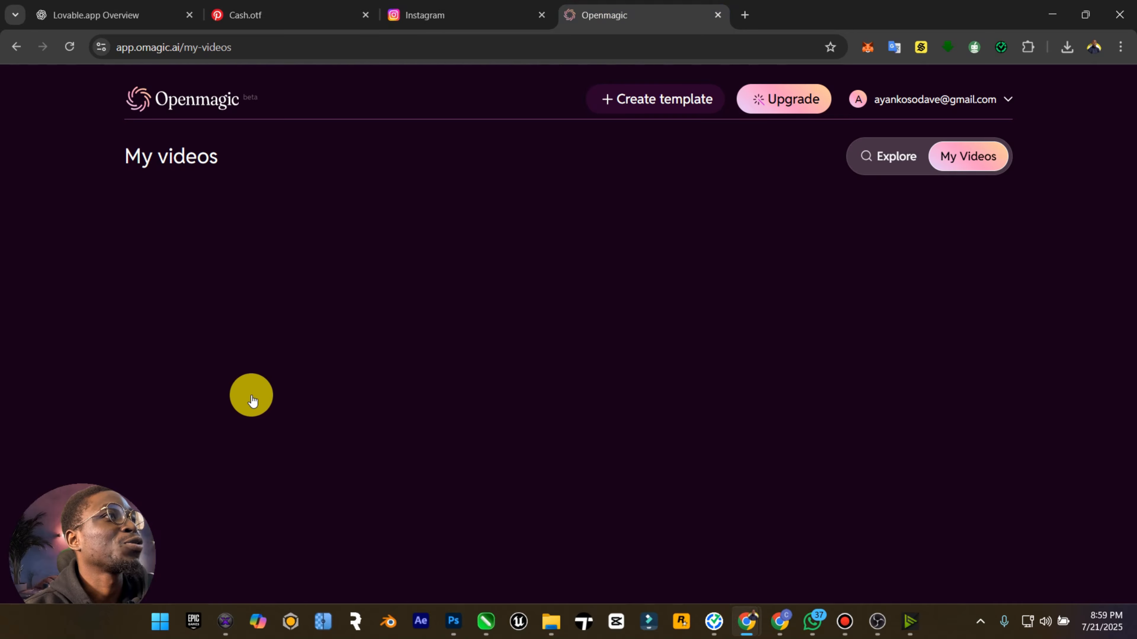
left_click(1063, 16)
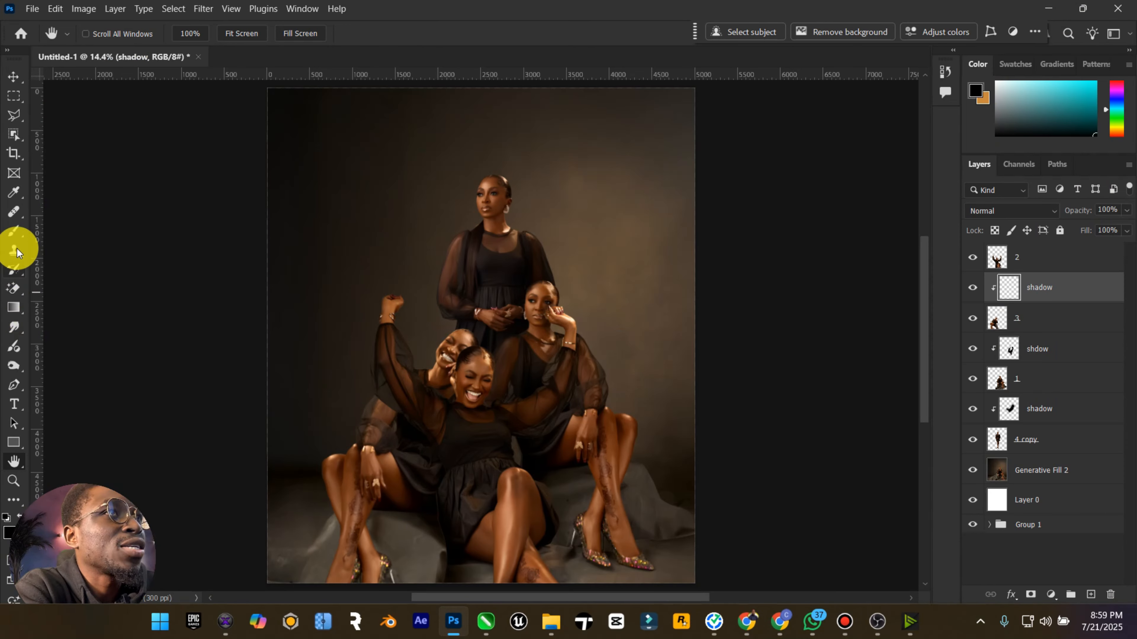
Paint a black shadow with a 500 px brush on the woman behind the laughing figure, blended as Multiply at 66% fill and 86% opacity
left_click(14, 232)
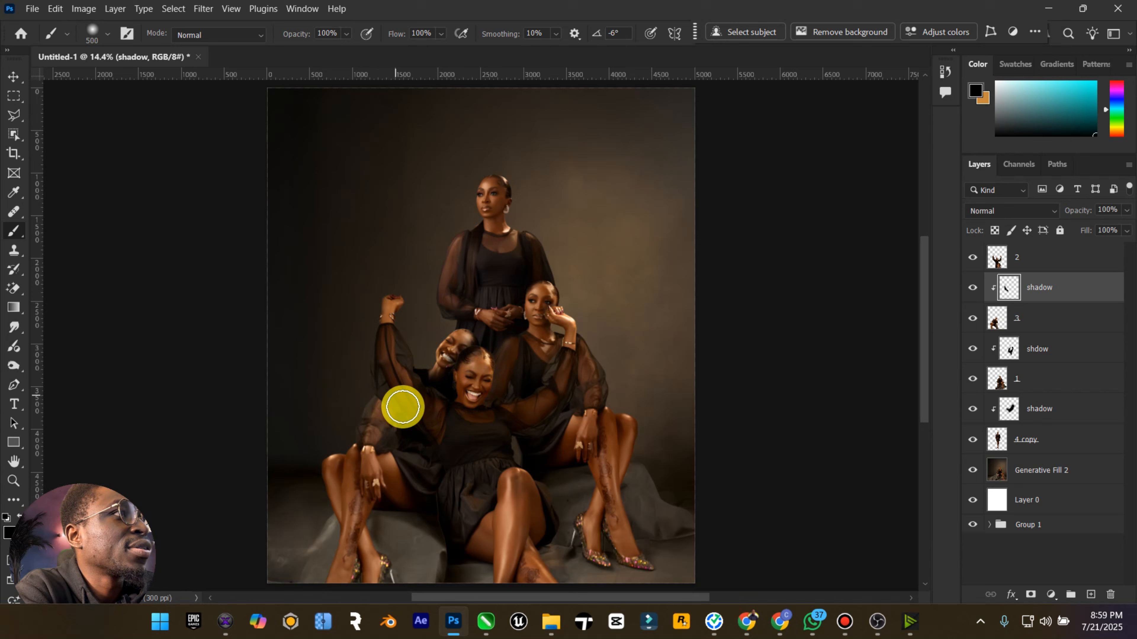
mouse_move(435, 462)
left_mouse_down()
mouse_move(451, 516)
mouse_move(462, 467)
mouse_move(429, 514)
mouse_move(476, 503)
left_mouse_up()
left_click(1056, 213)
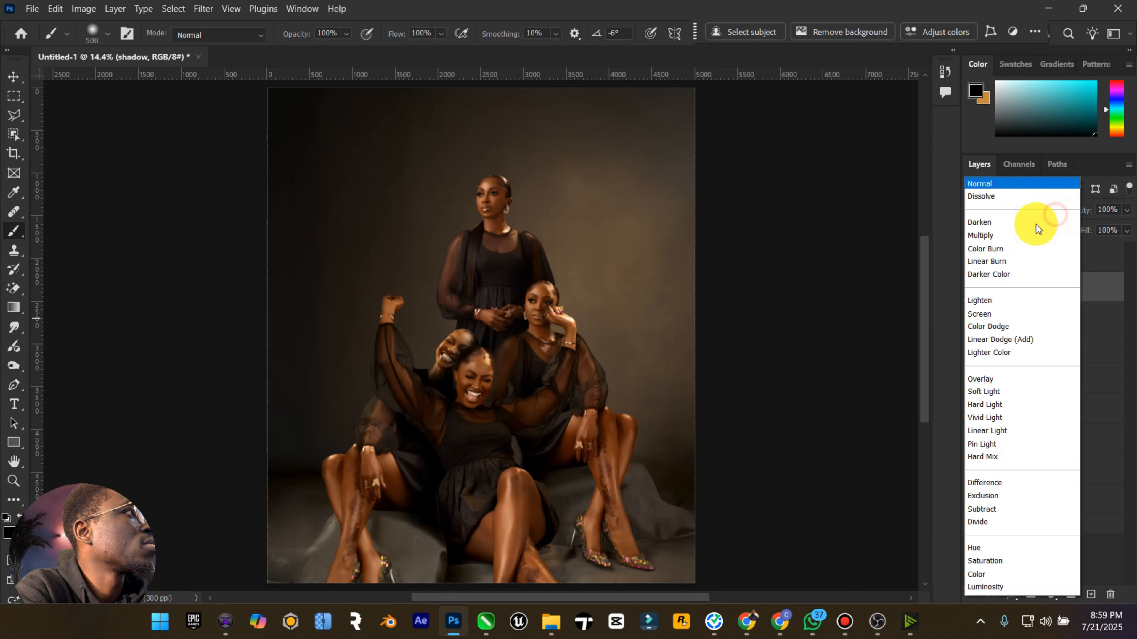
left_click(1007, 238)
left_click_drag(1106, 250, 1116, 230)
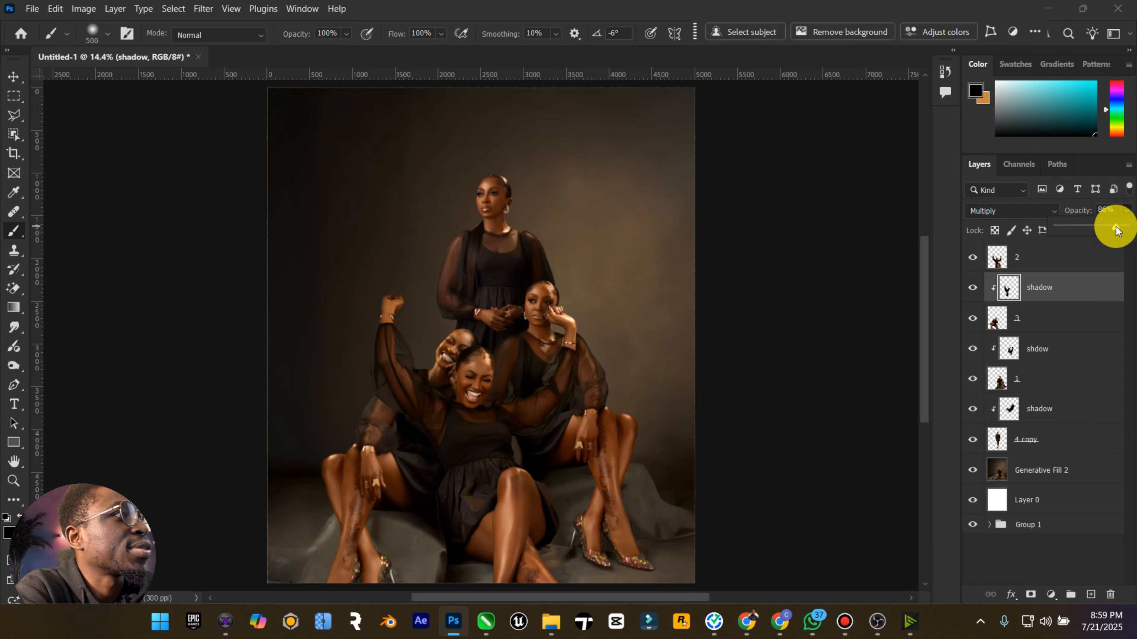
left_click(14, 462)
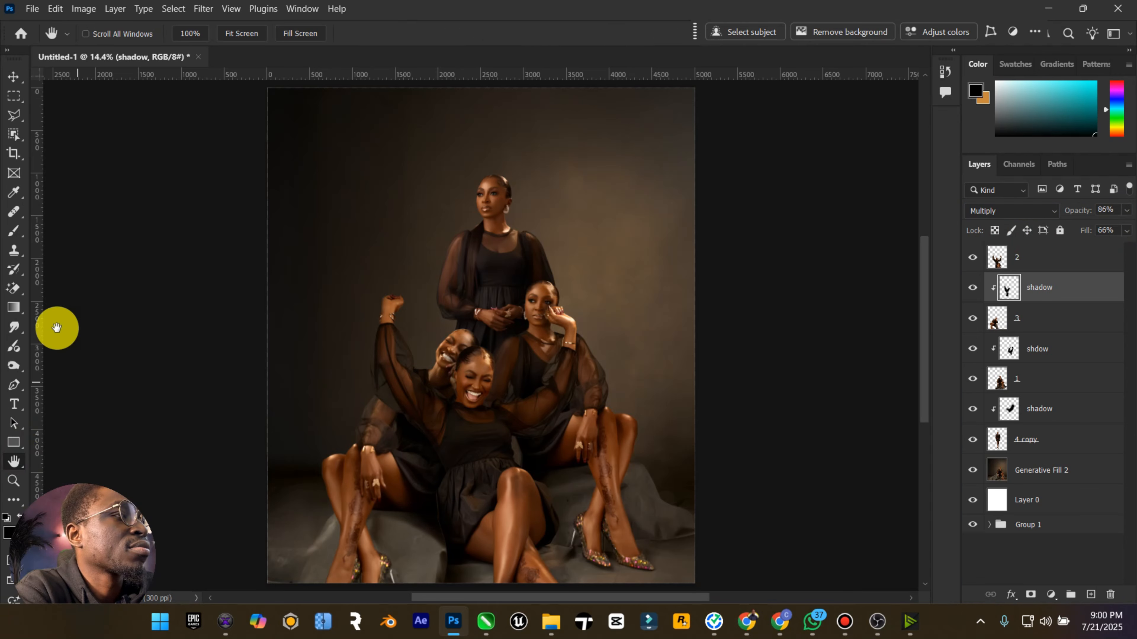
left_click_drag(79, 495, 146, 43)
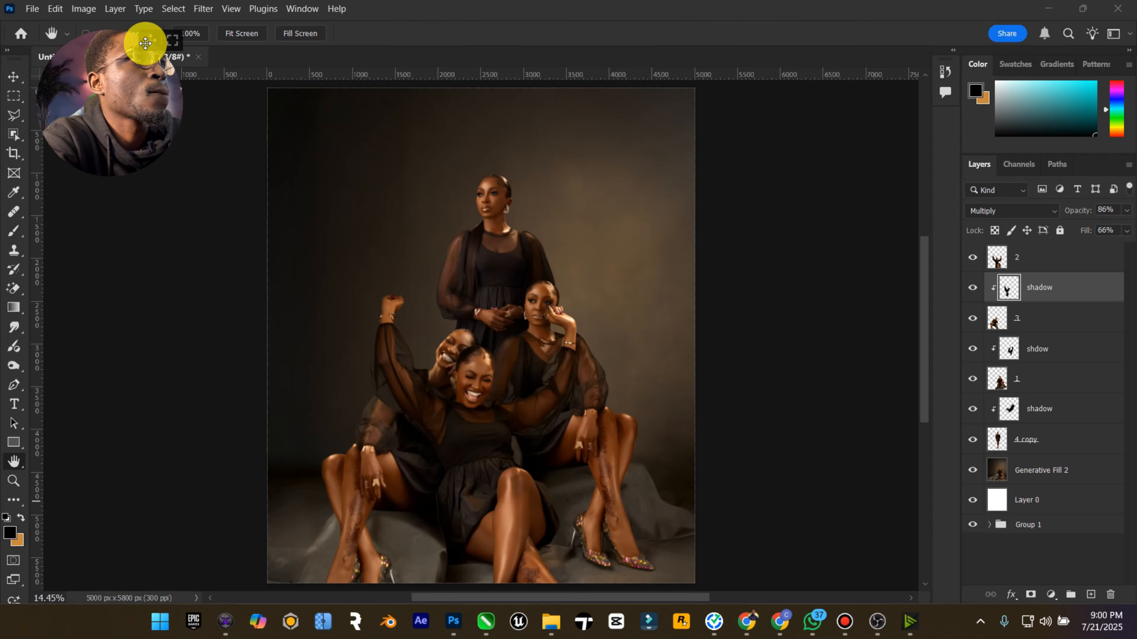
left_click(14, 480)
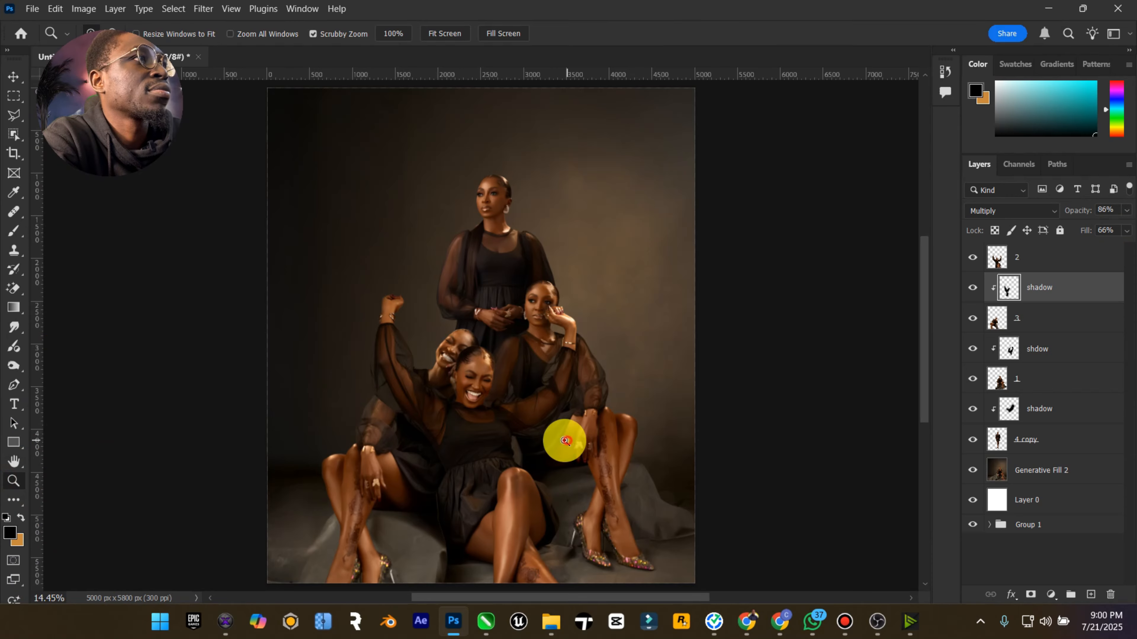
left_click_drag(564, 440, 554, 447)
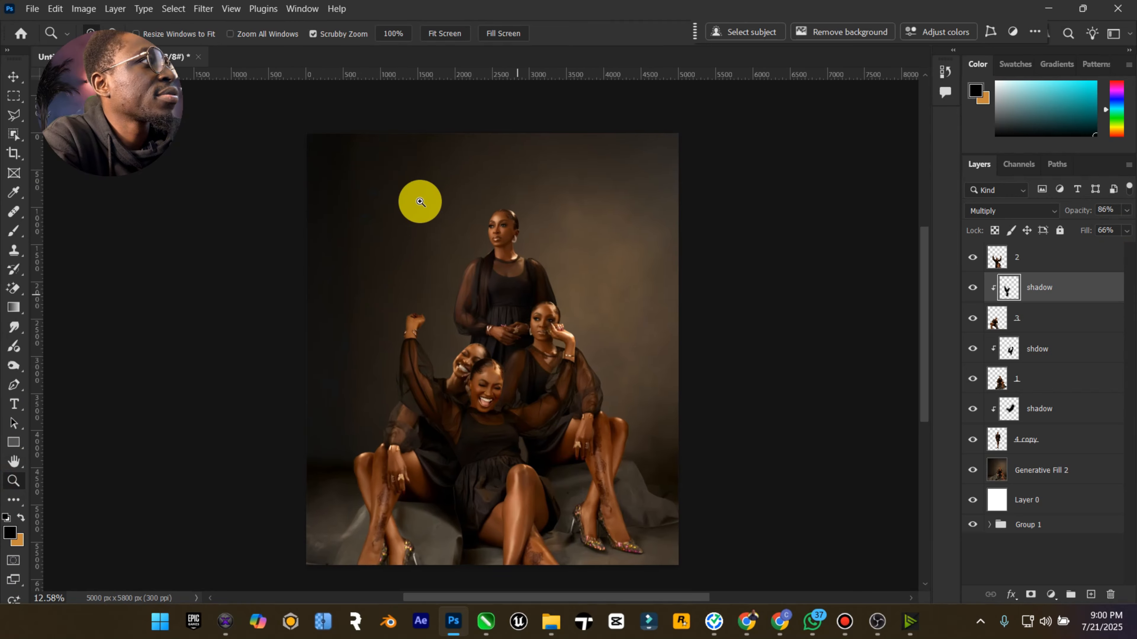
mouse_move(142, 62)
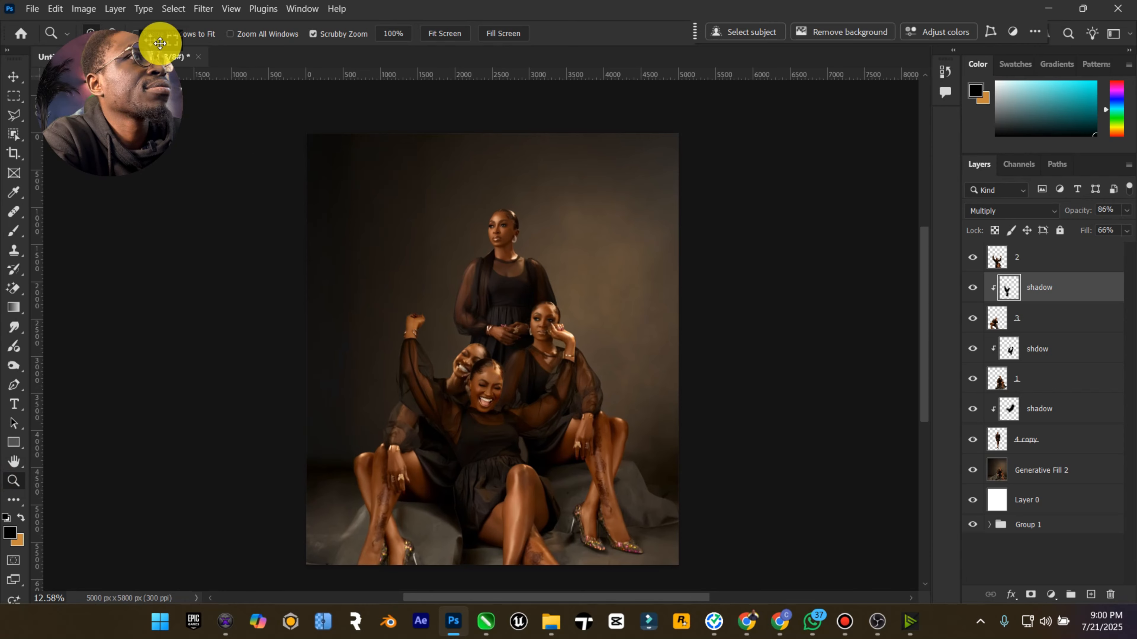
left_click_drag(160, 42, 232, 328)
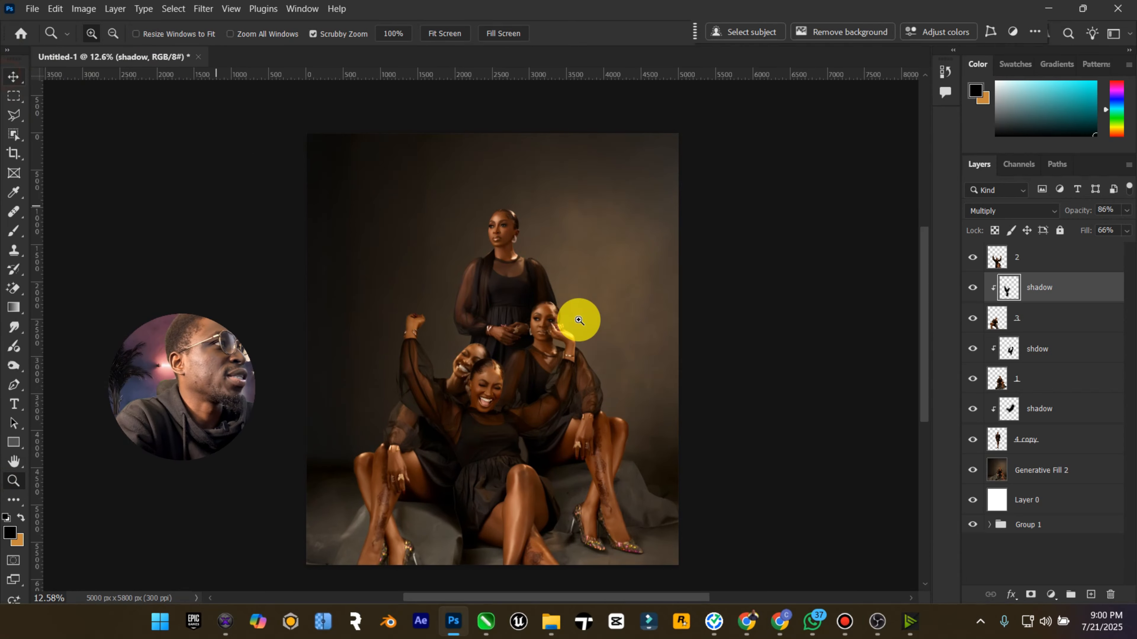
Save the document as Kate Henshaw in Large Document Format (PSB) with Maximize Compatibility on
key("ctrl+s")
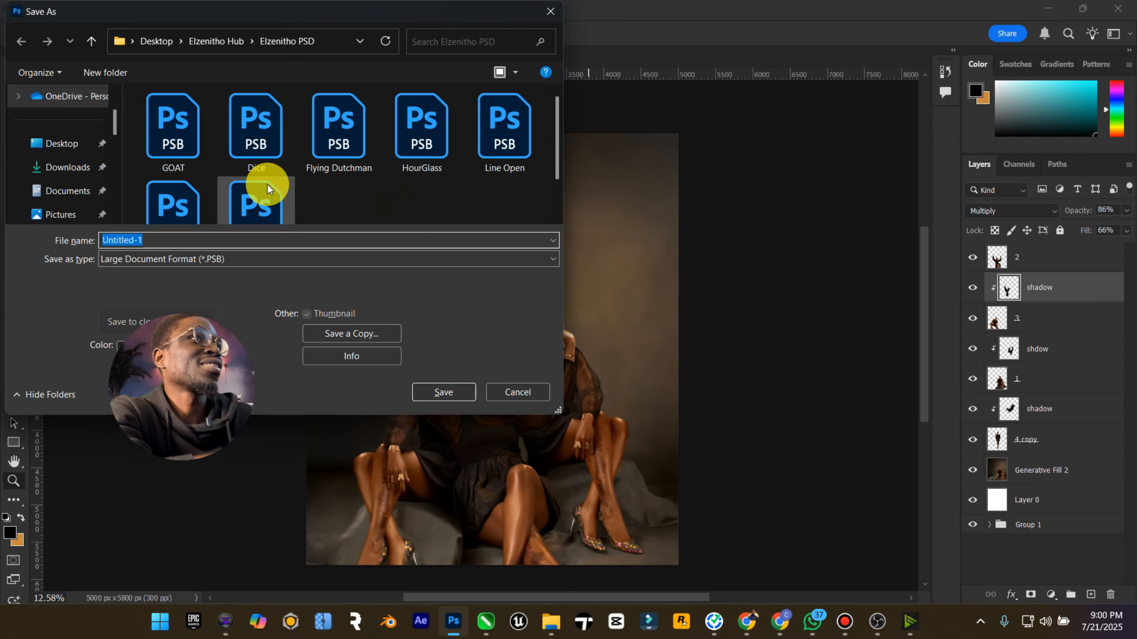
type("Kater")
key("BackSpace")
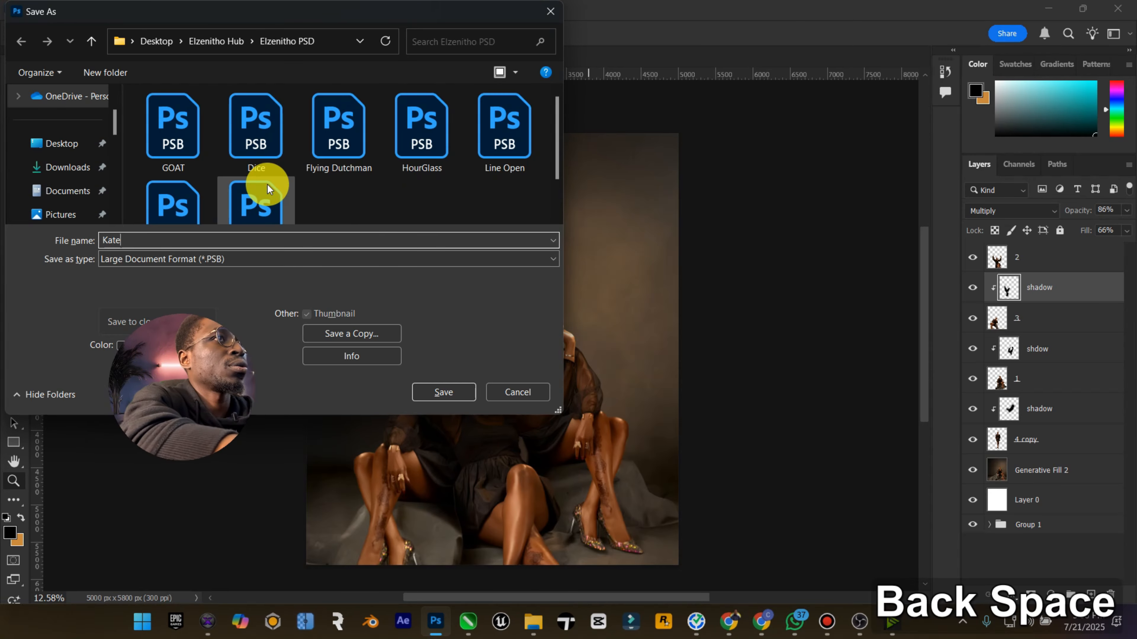
type("Hensh")
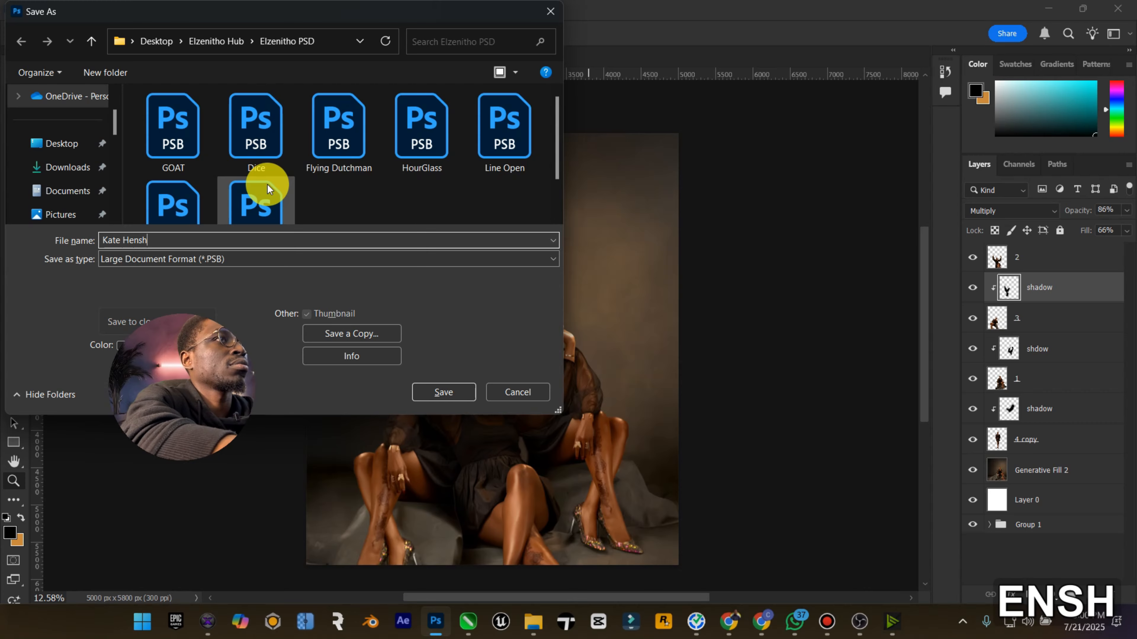
type("aw")
key("Return")
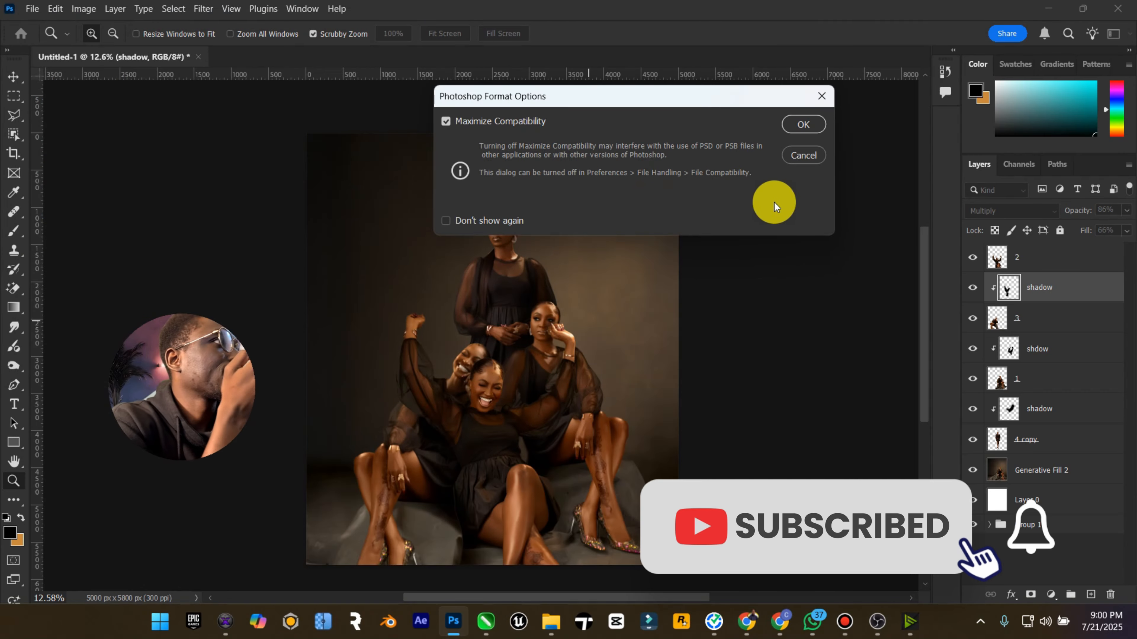
left_click(801, 127)
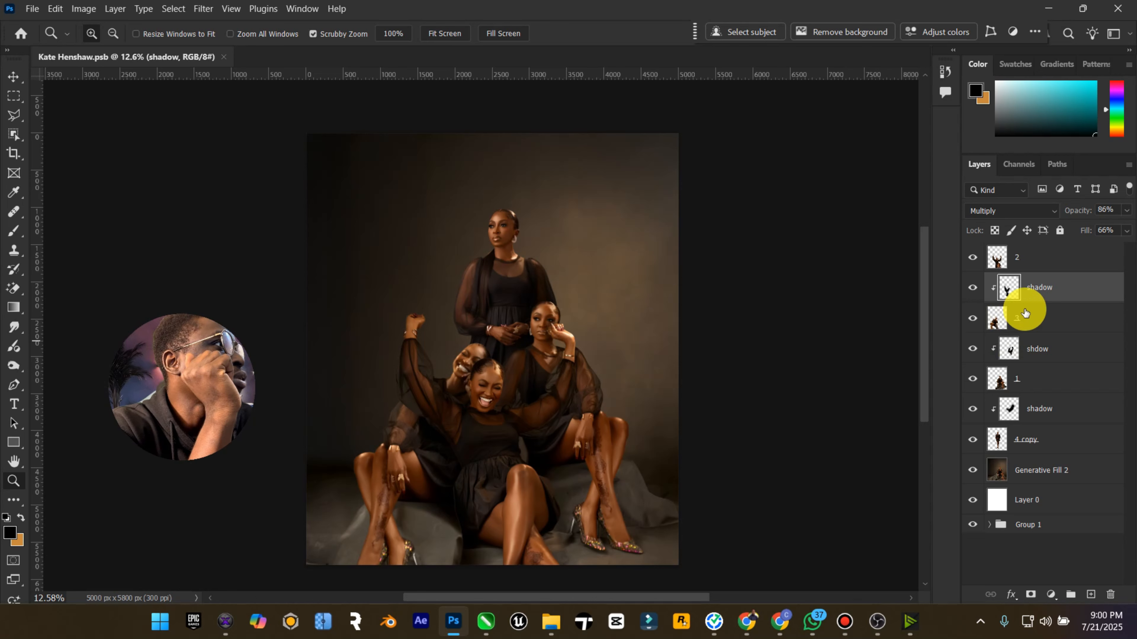
Set the opacity of the shadow layer above layer 3 to 77% and the fill of the shdow layer to 57%
left_click(971, 291)
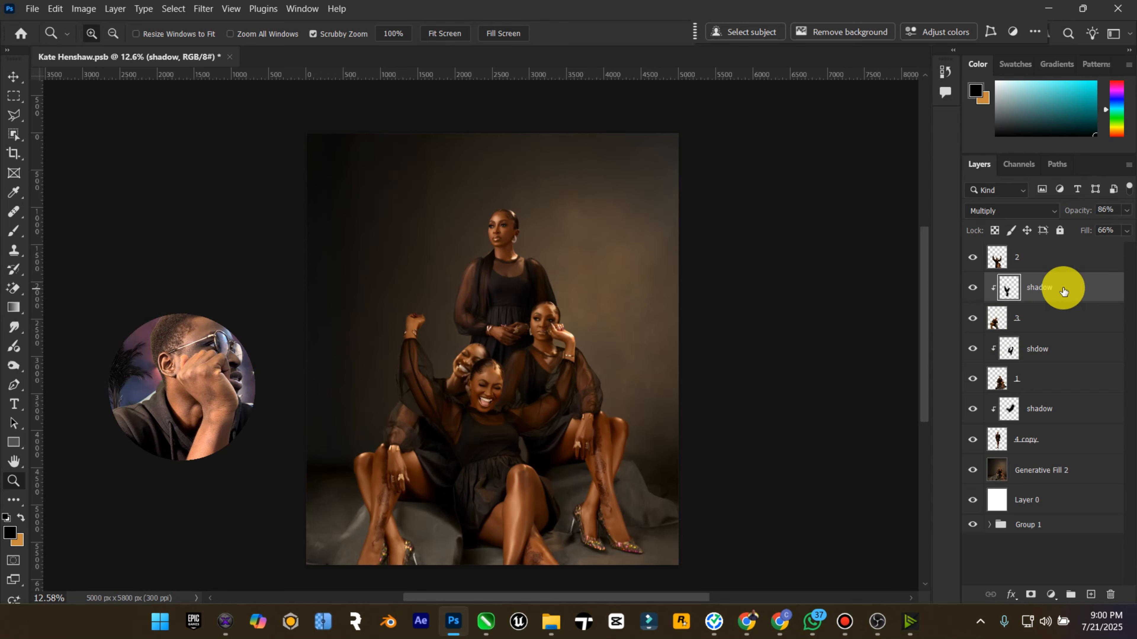
left_click(1073, 287)
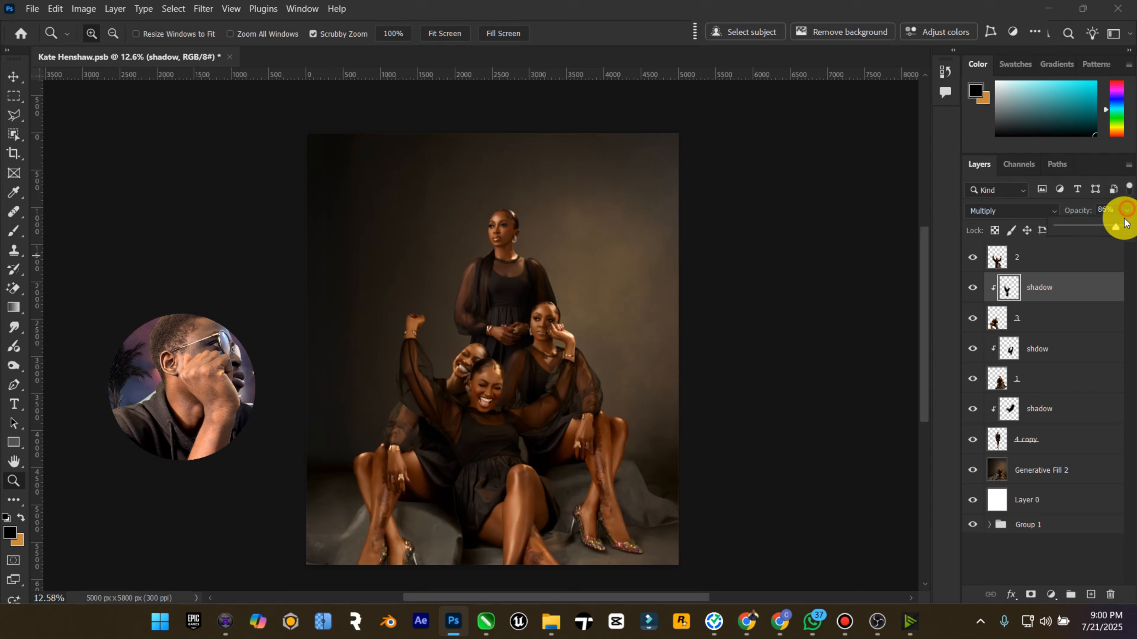
left_click(1074, 292)
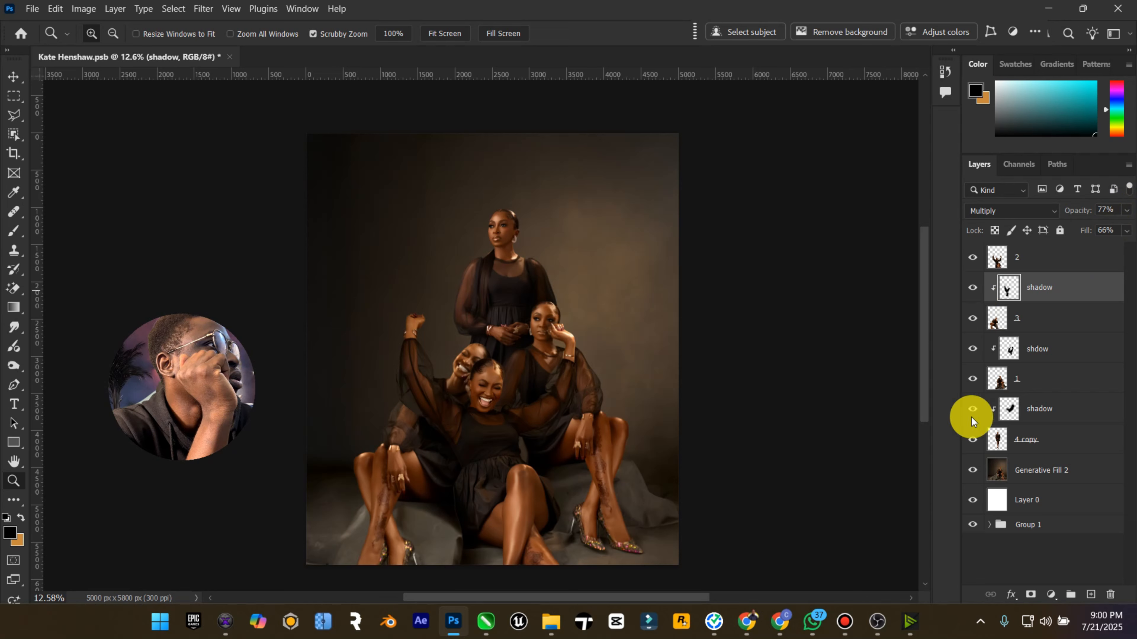
left_click(1042, 361)
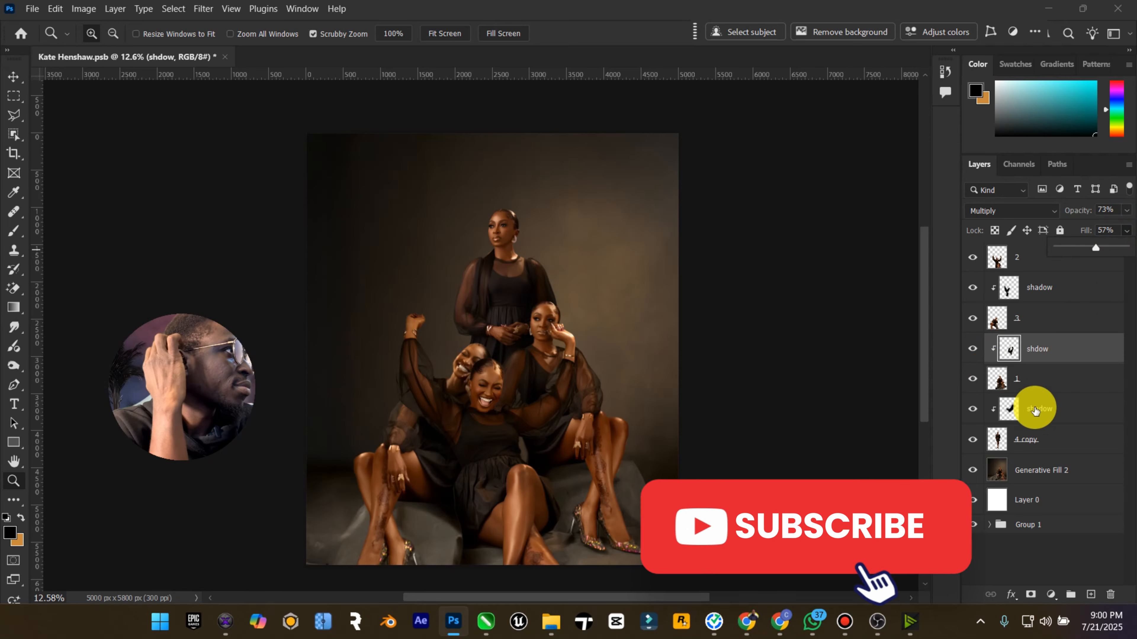
Set the fill of the shadow layer clipped to 4 copy to 59%
left_click(1033, 412)
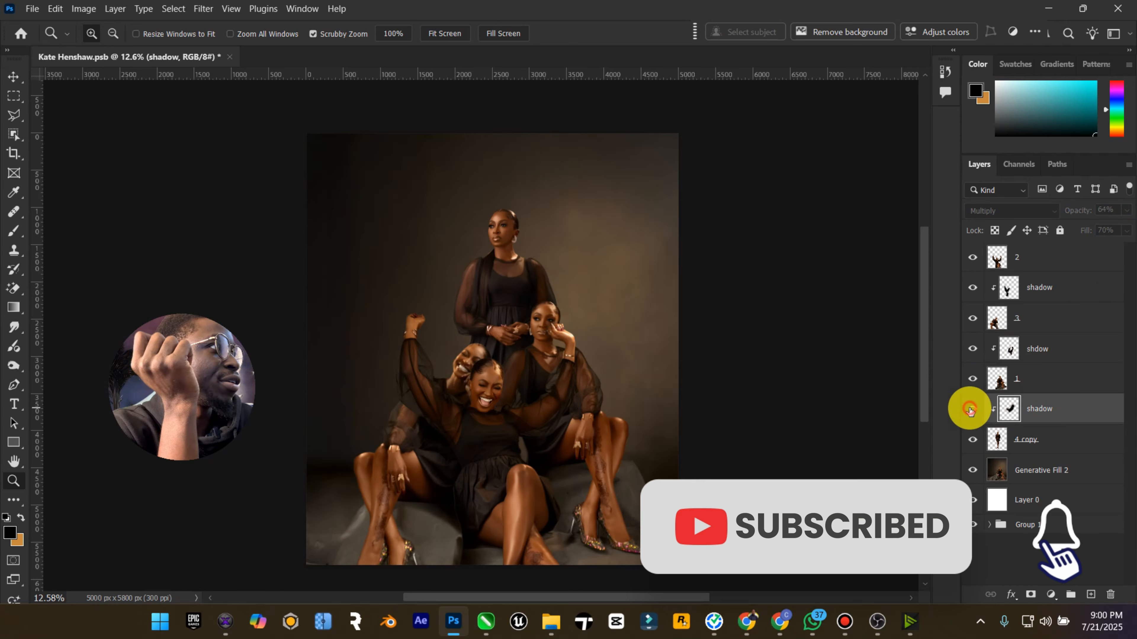
left_click(1126, 231)
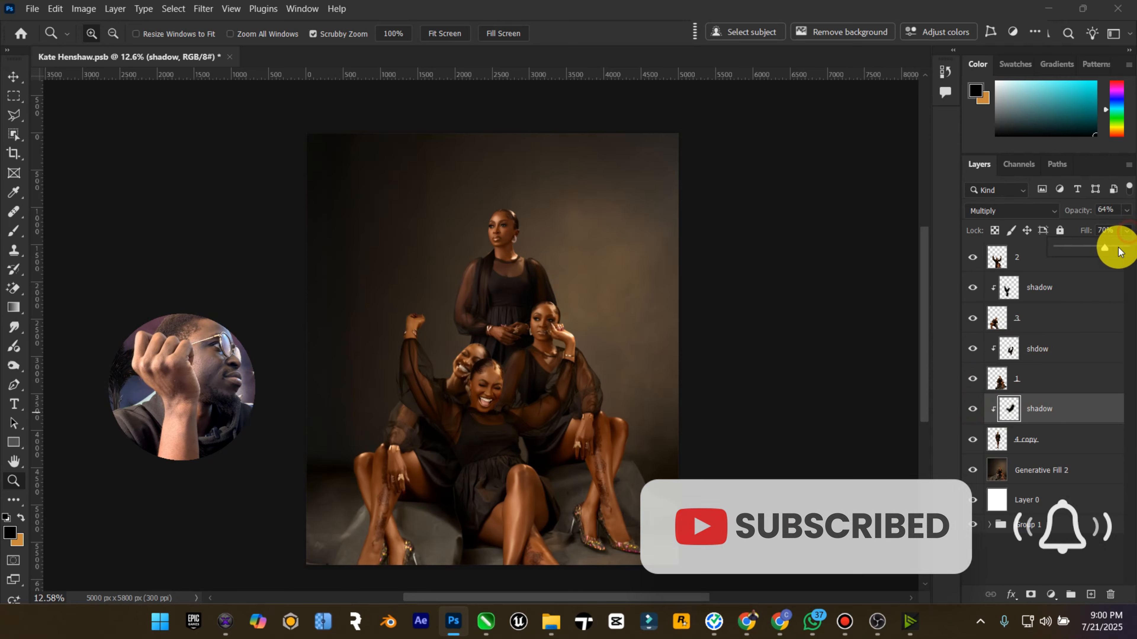
left_click_drag(1107, 246, 1099, 253)
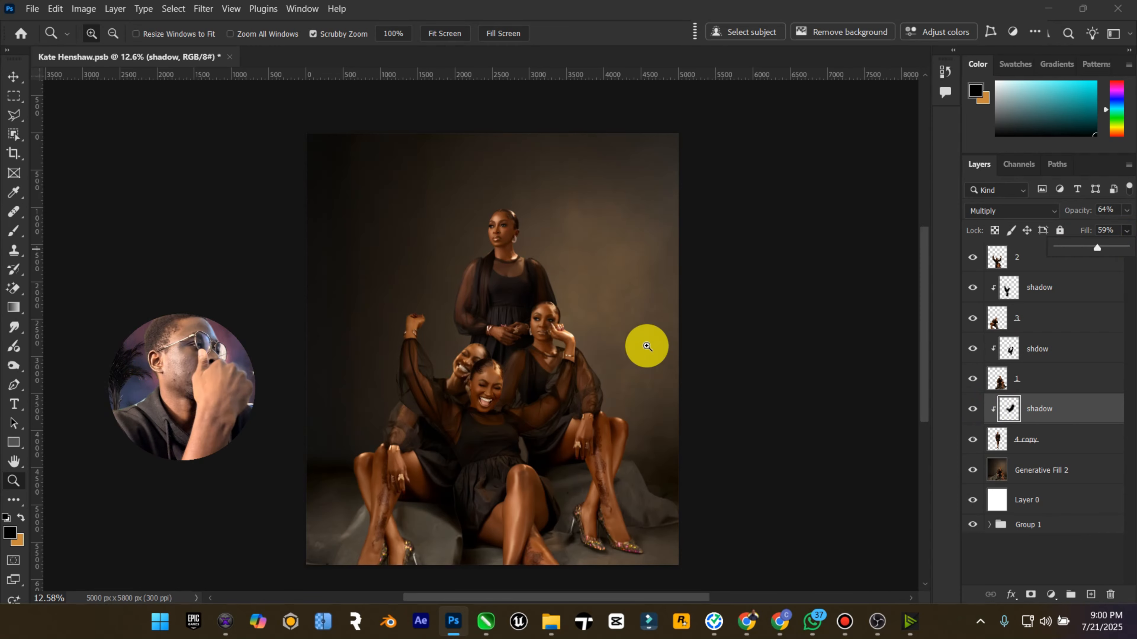
Select all layers from Generative Fill 2 up through layer 2, with the Move tool active
left_click(9, 85)
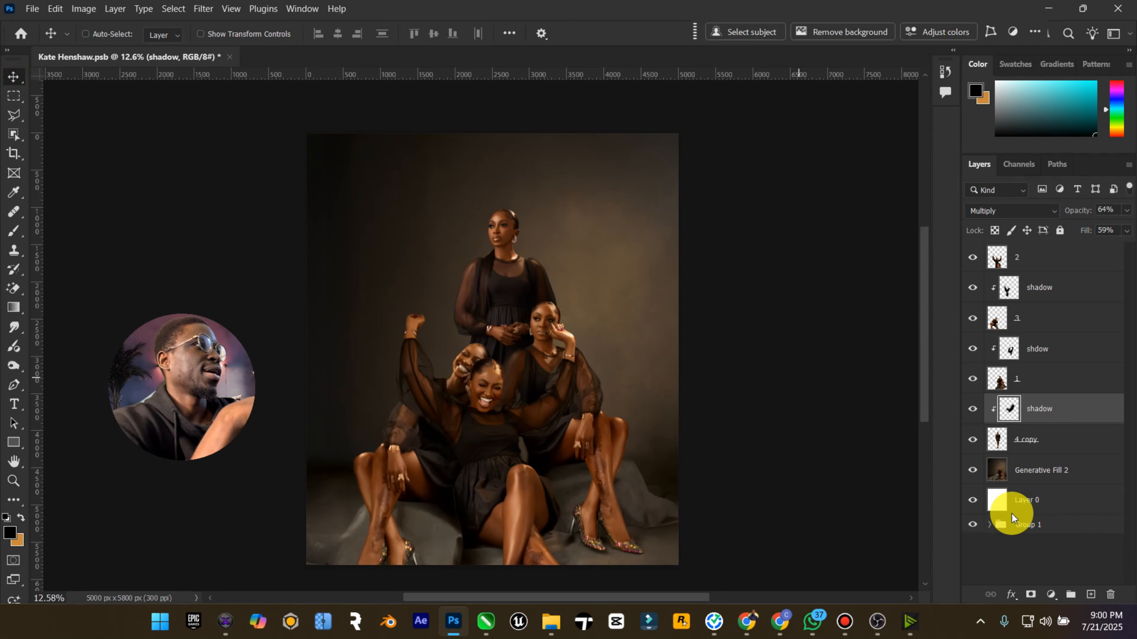
left_click(1076, 477)
left_click(1055, 262, "shift")
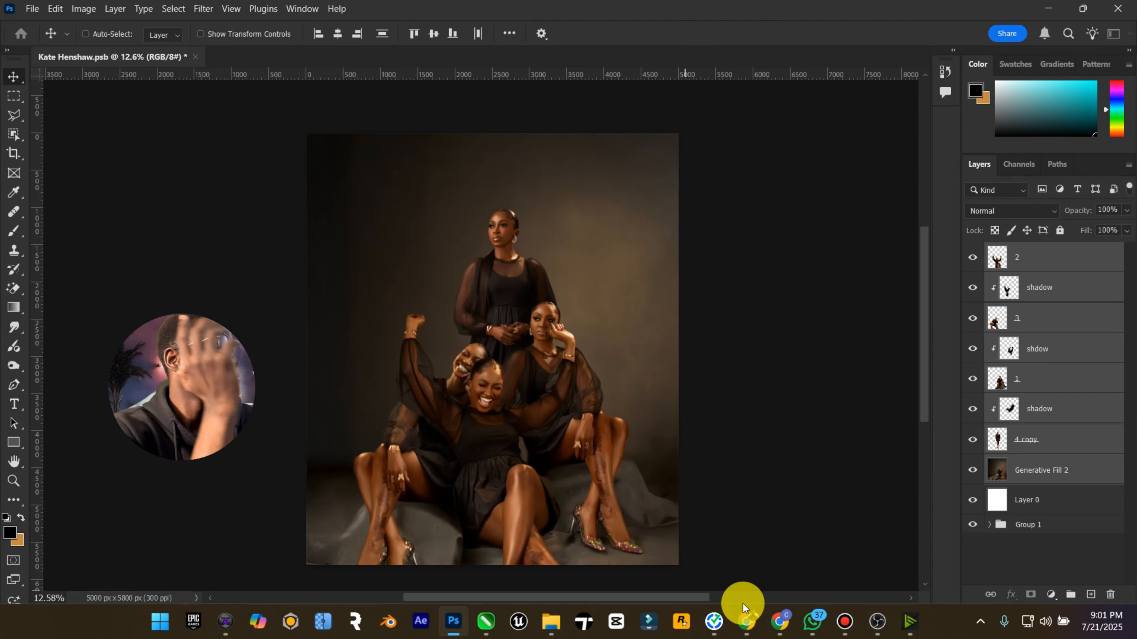
Switch to Chrome and view the open Cash.otf pin on Pinterest
mouse_move(741, 618)
left_click(662, 546)
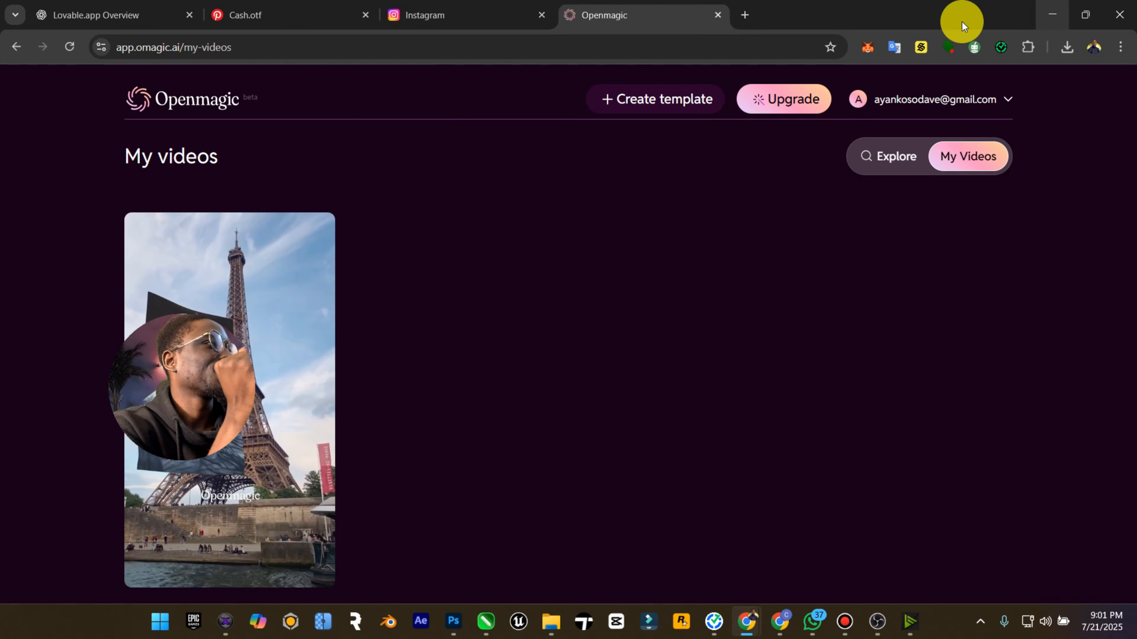
left_click(264, 15)
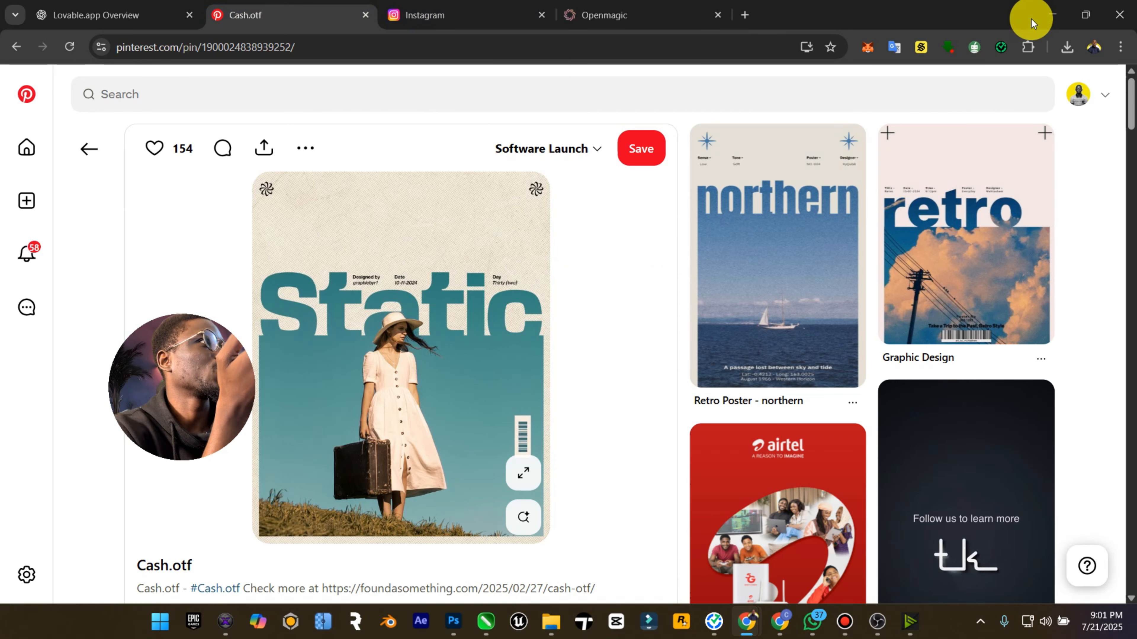